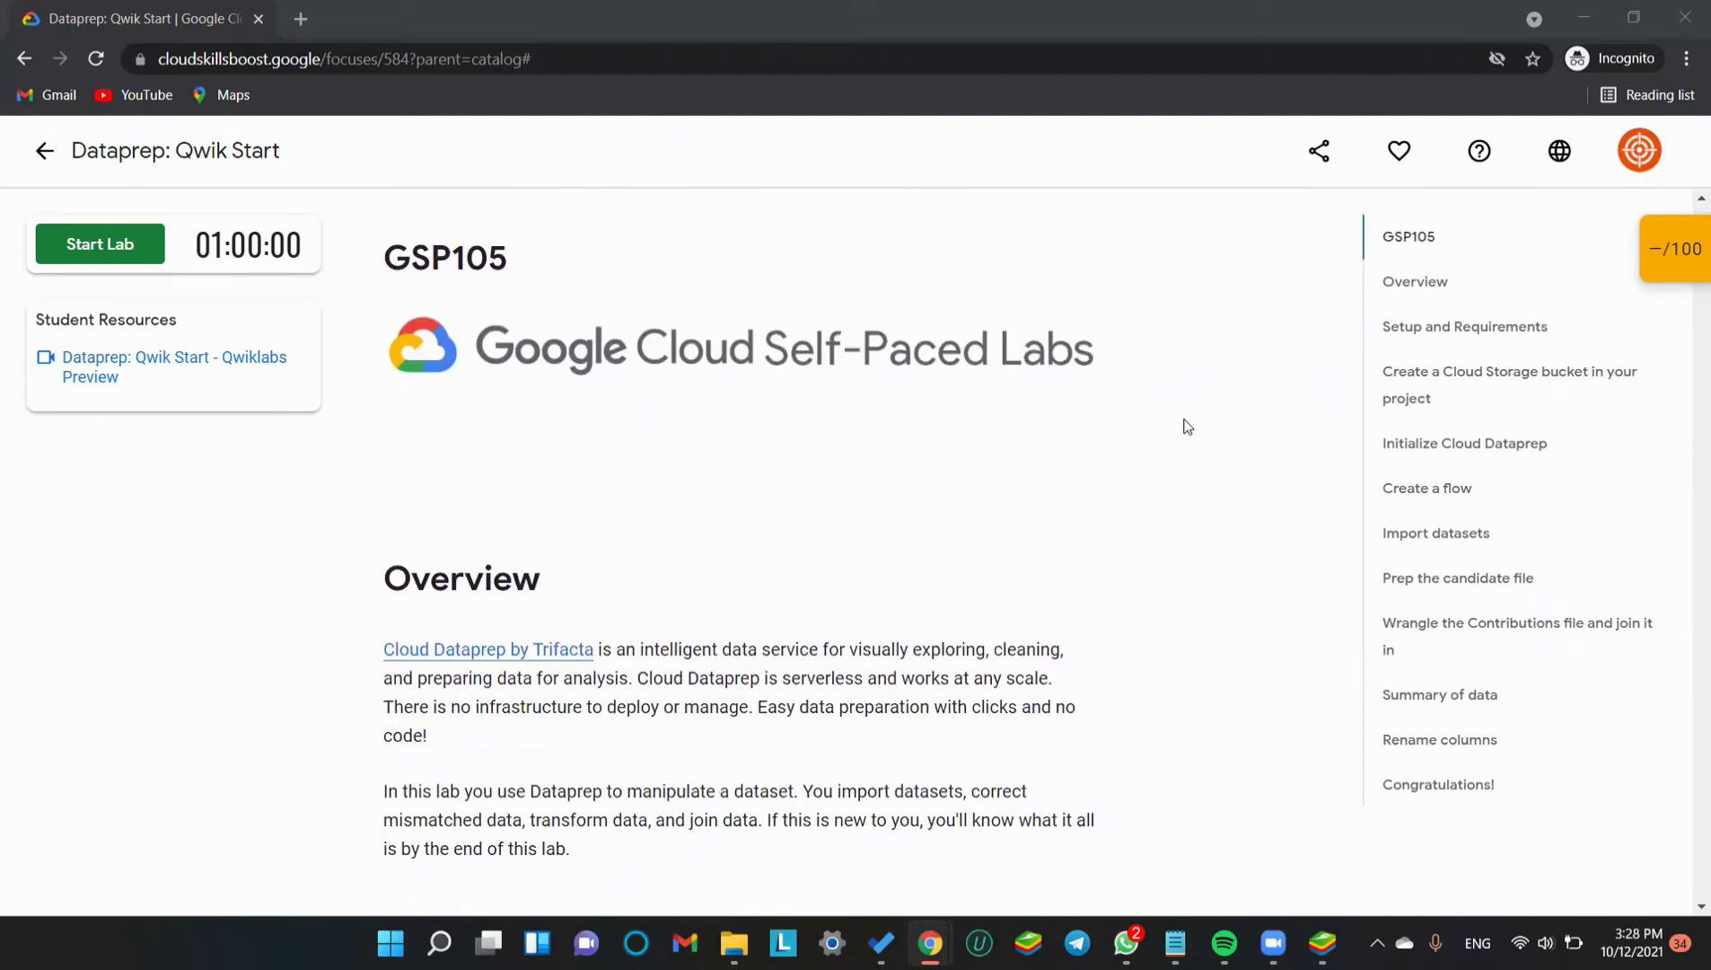
Read the Overview and the Setup and Requirements sections of the Dataprep: Qwik Start lab
scroll(1187, 427, "down", 3)
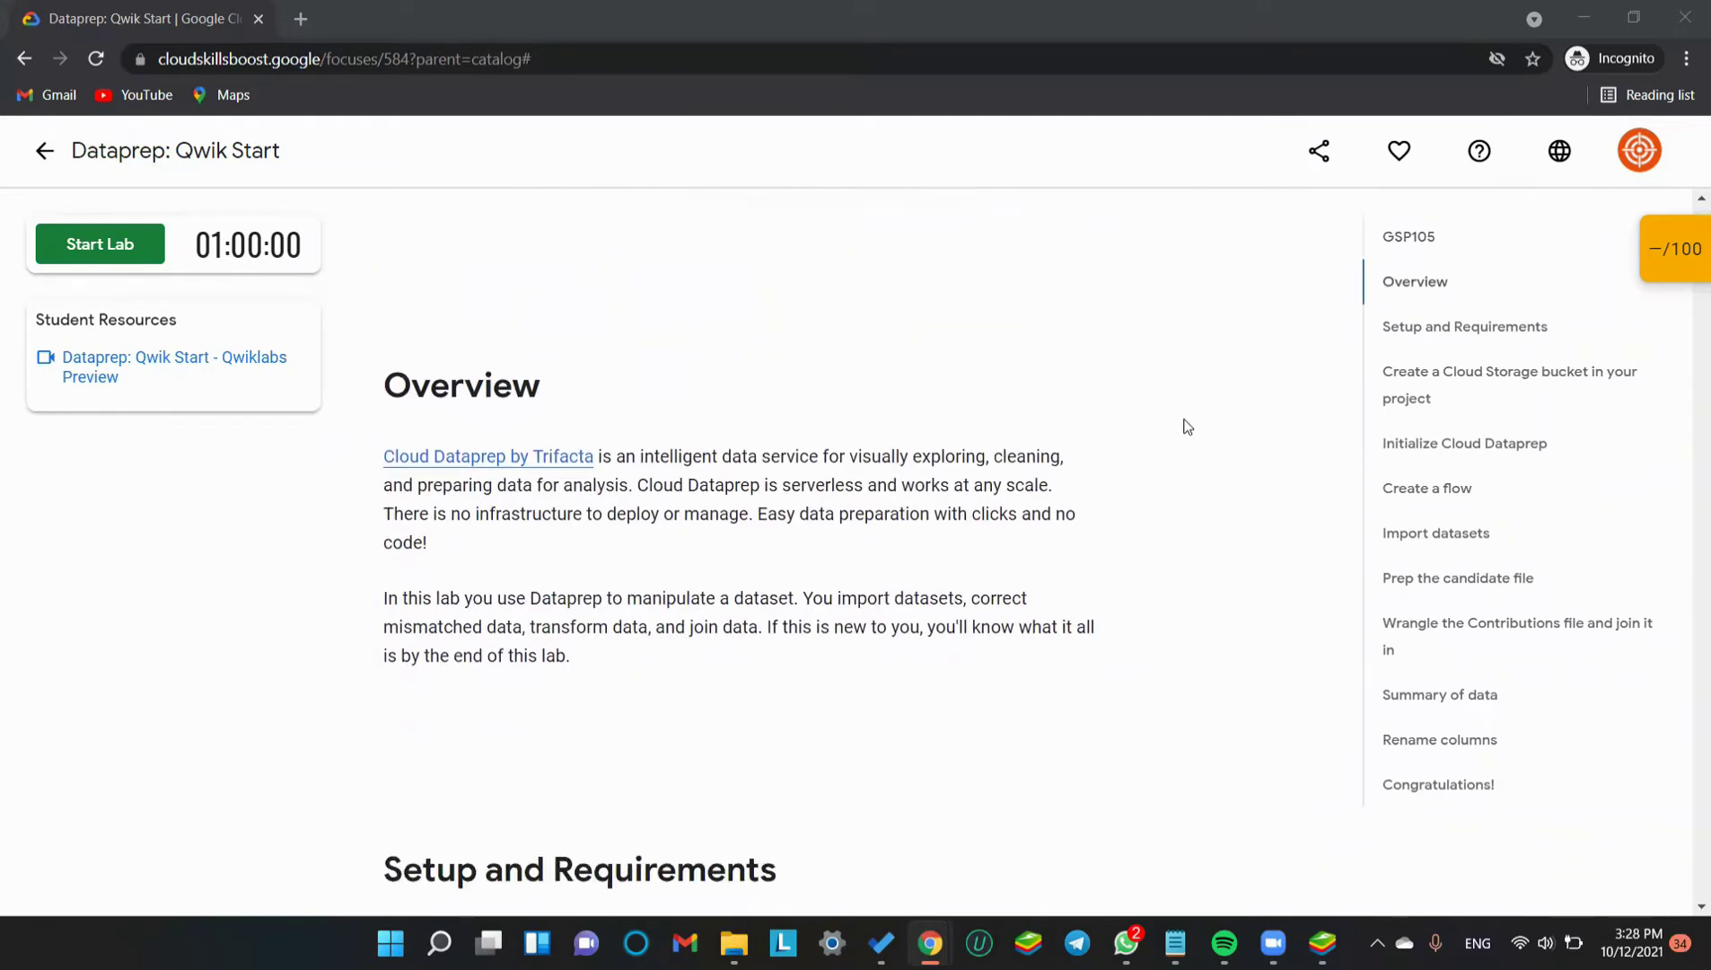
scroll(1187, 427, "down", 1)
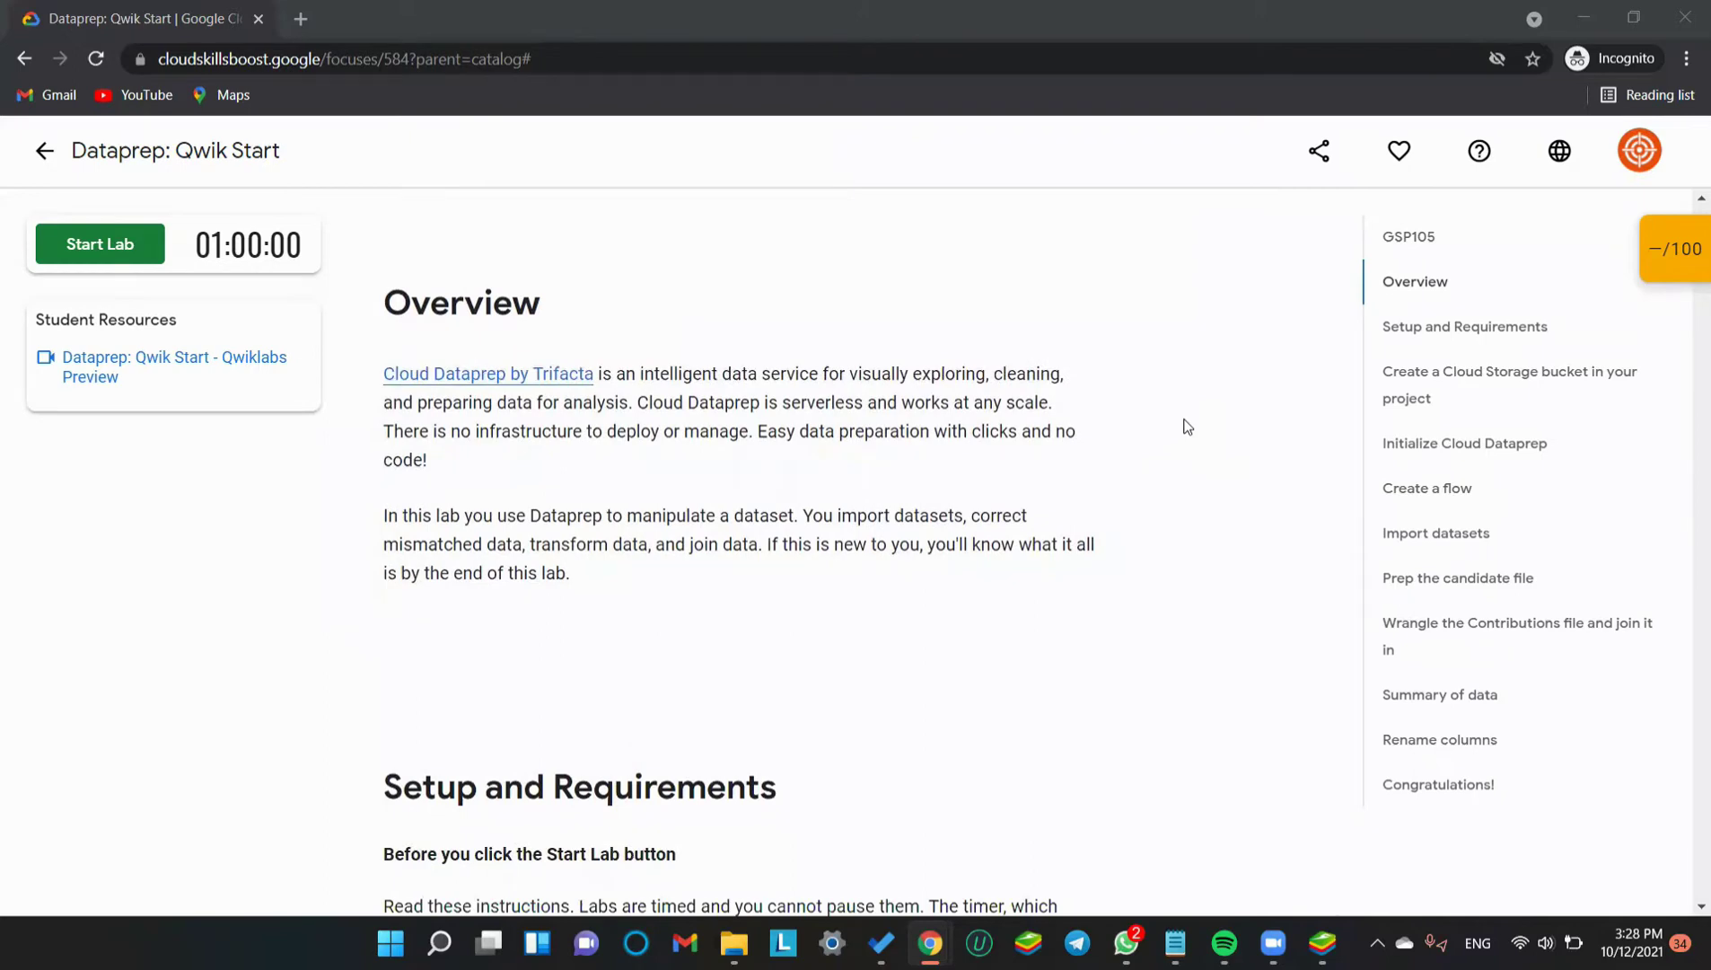
scroll(1187, 427, "down", 1)
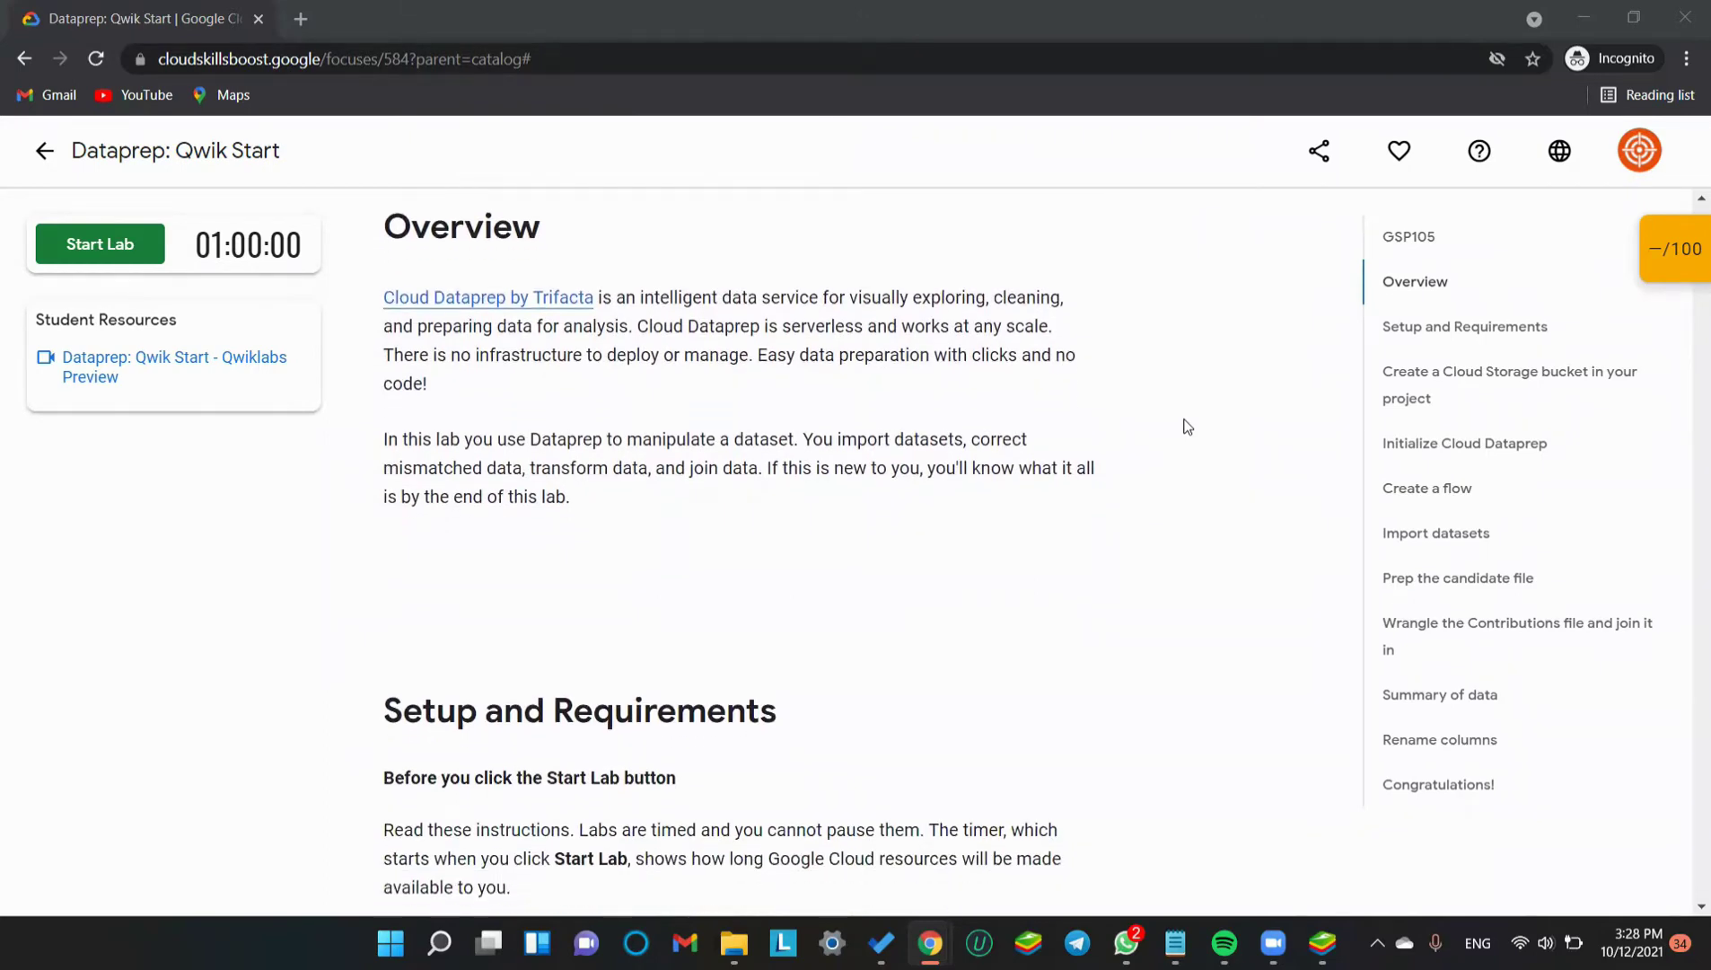
scroll(1188, 427, "down", 1)
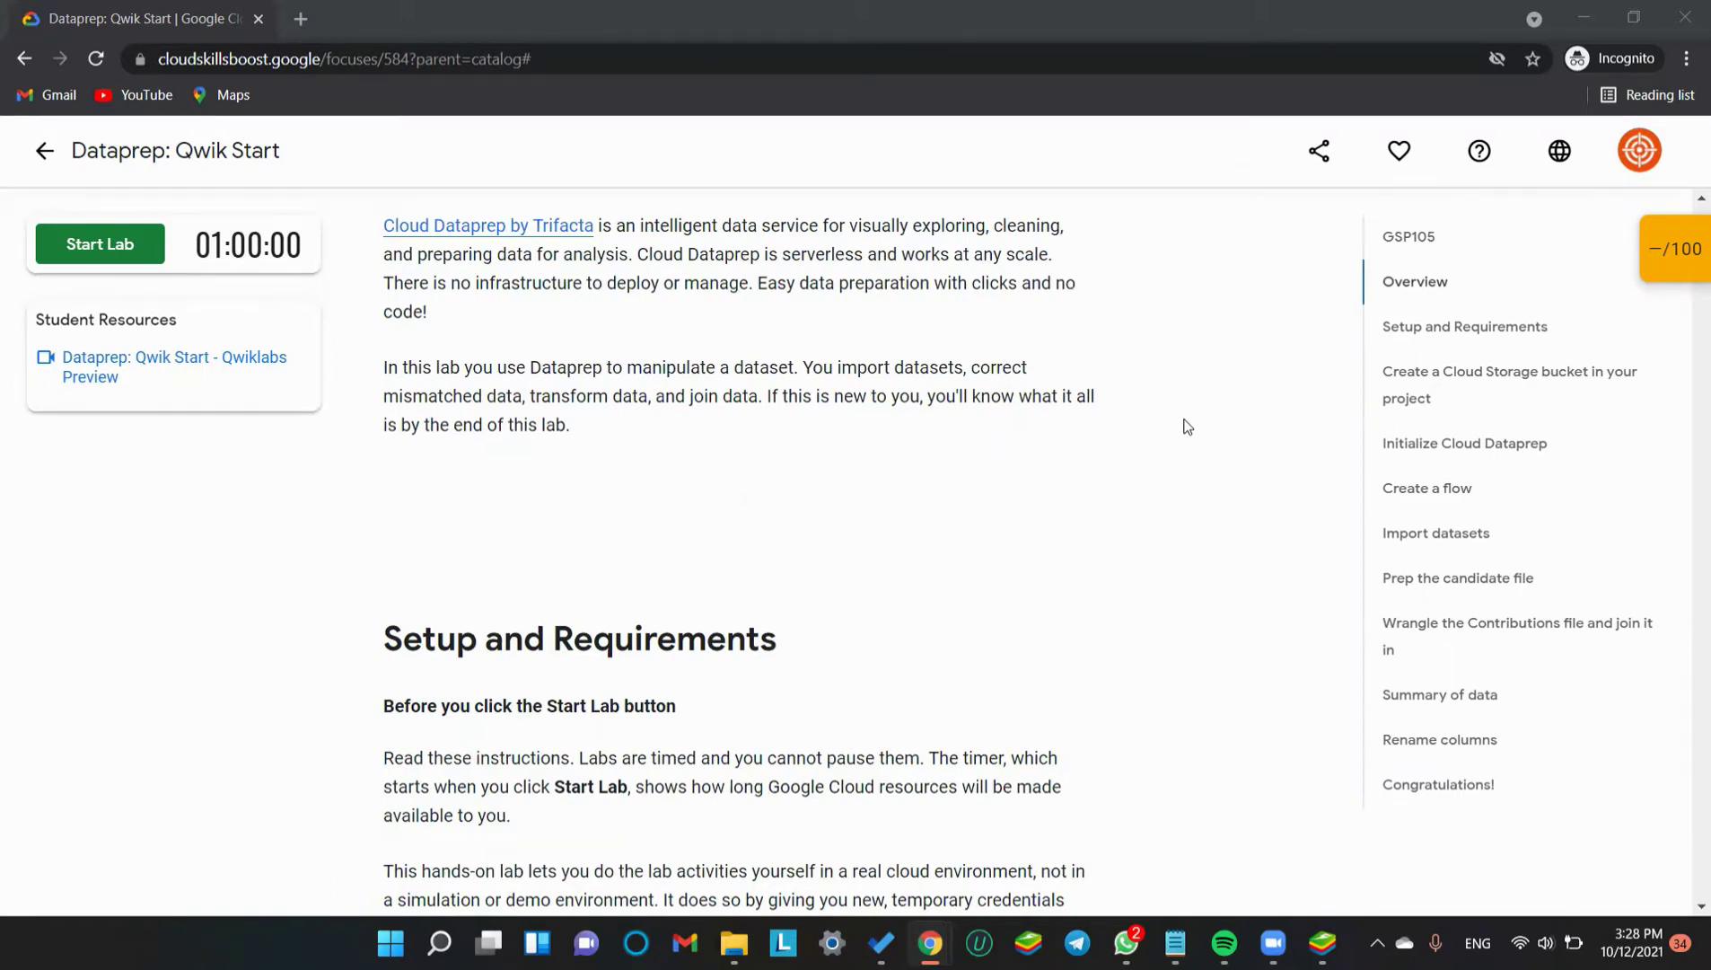
scroll(1187, 426, "down", 1)
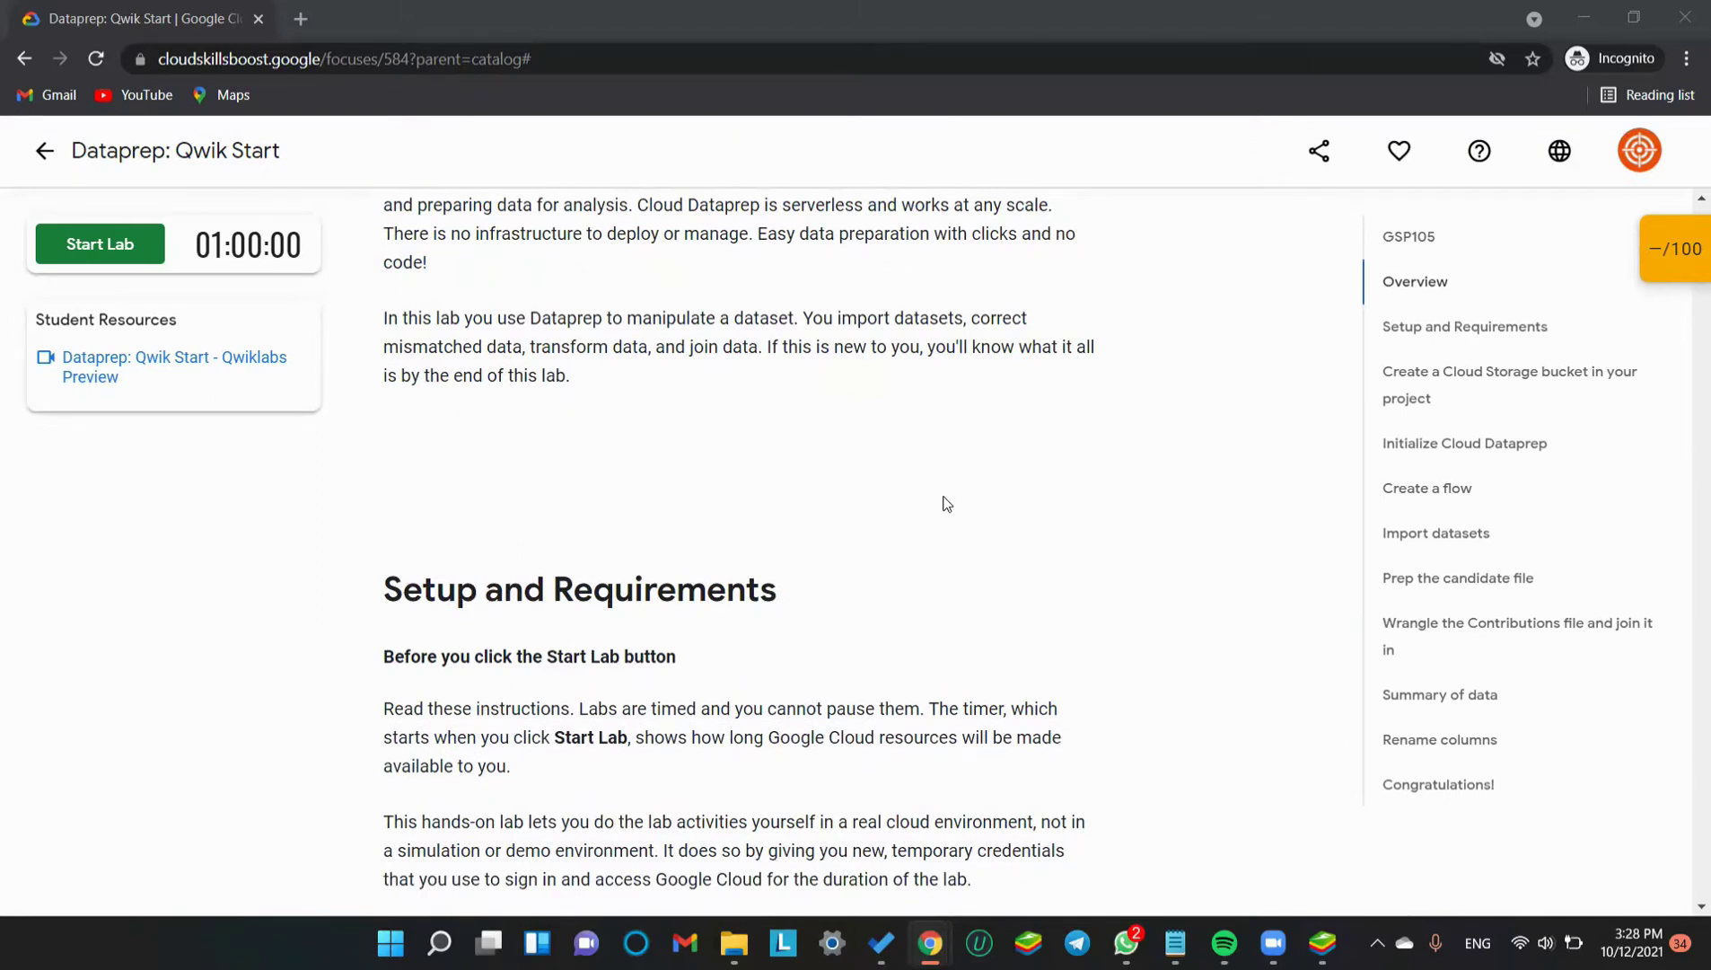
scroll(946, 504, "down", 1)
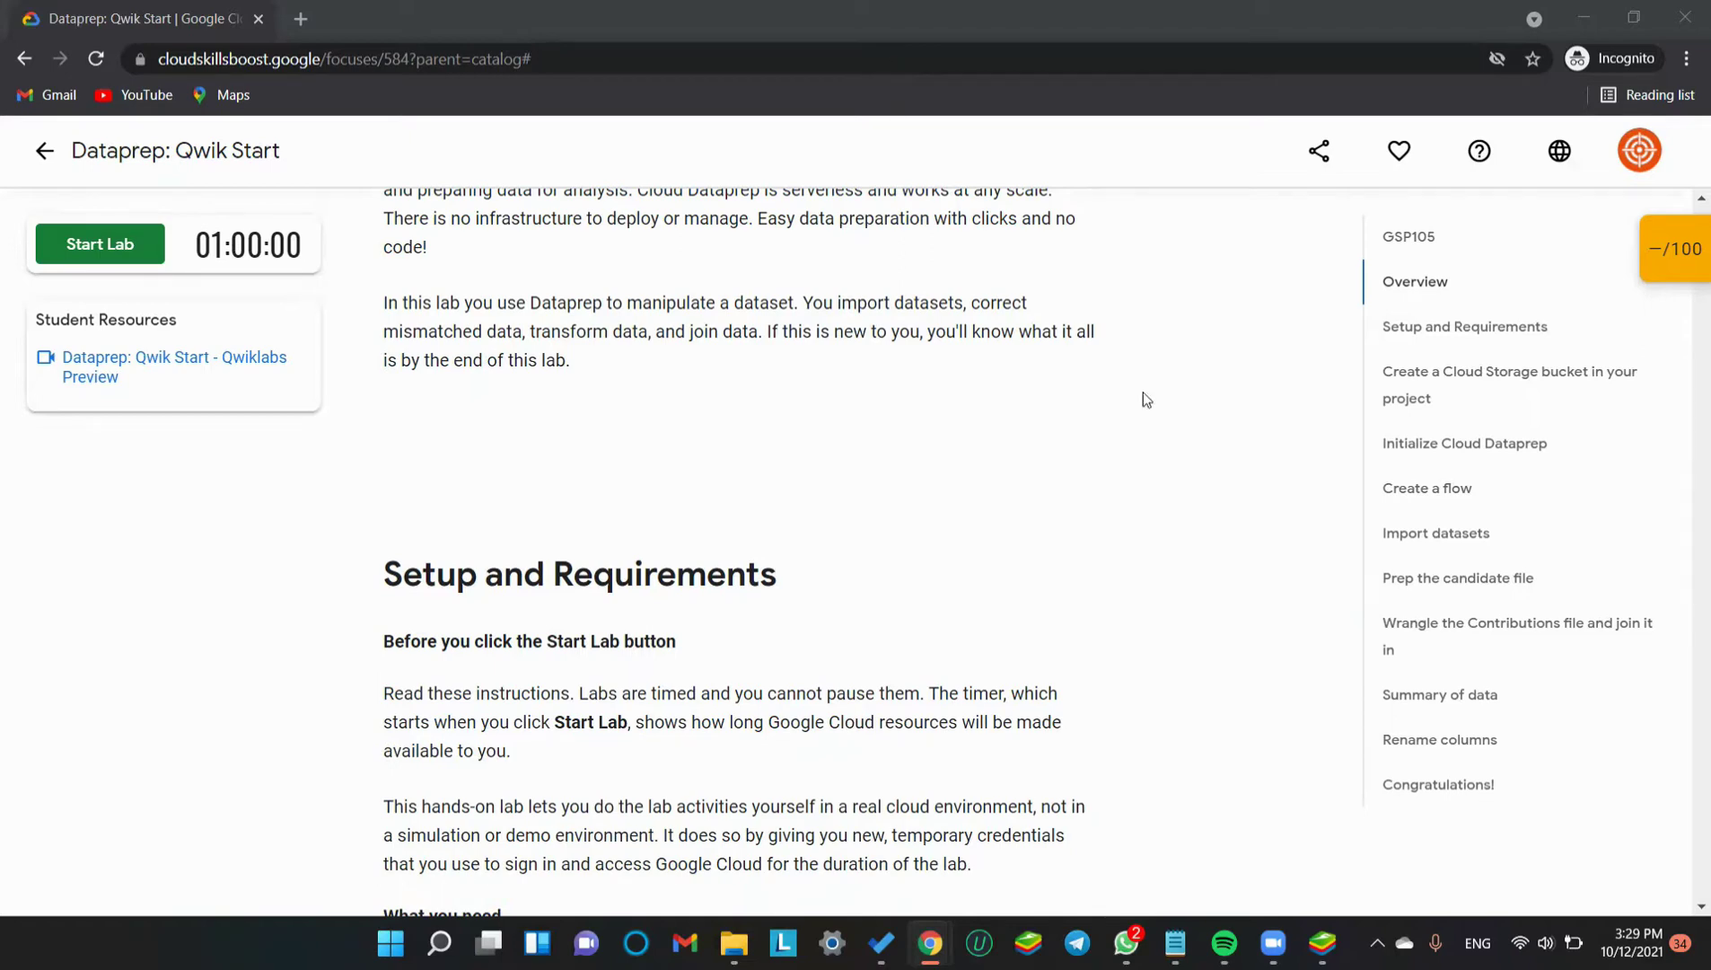
scroll(1143, 392, "down", 4)
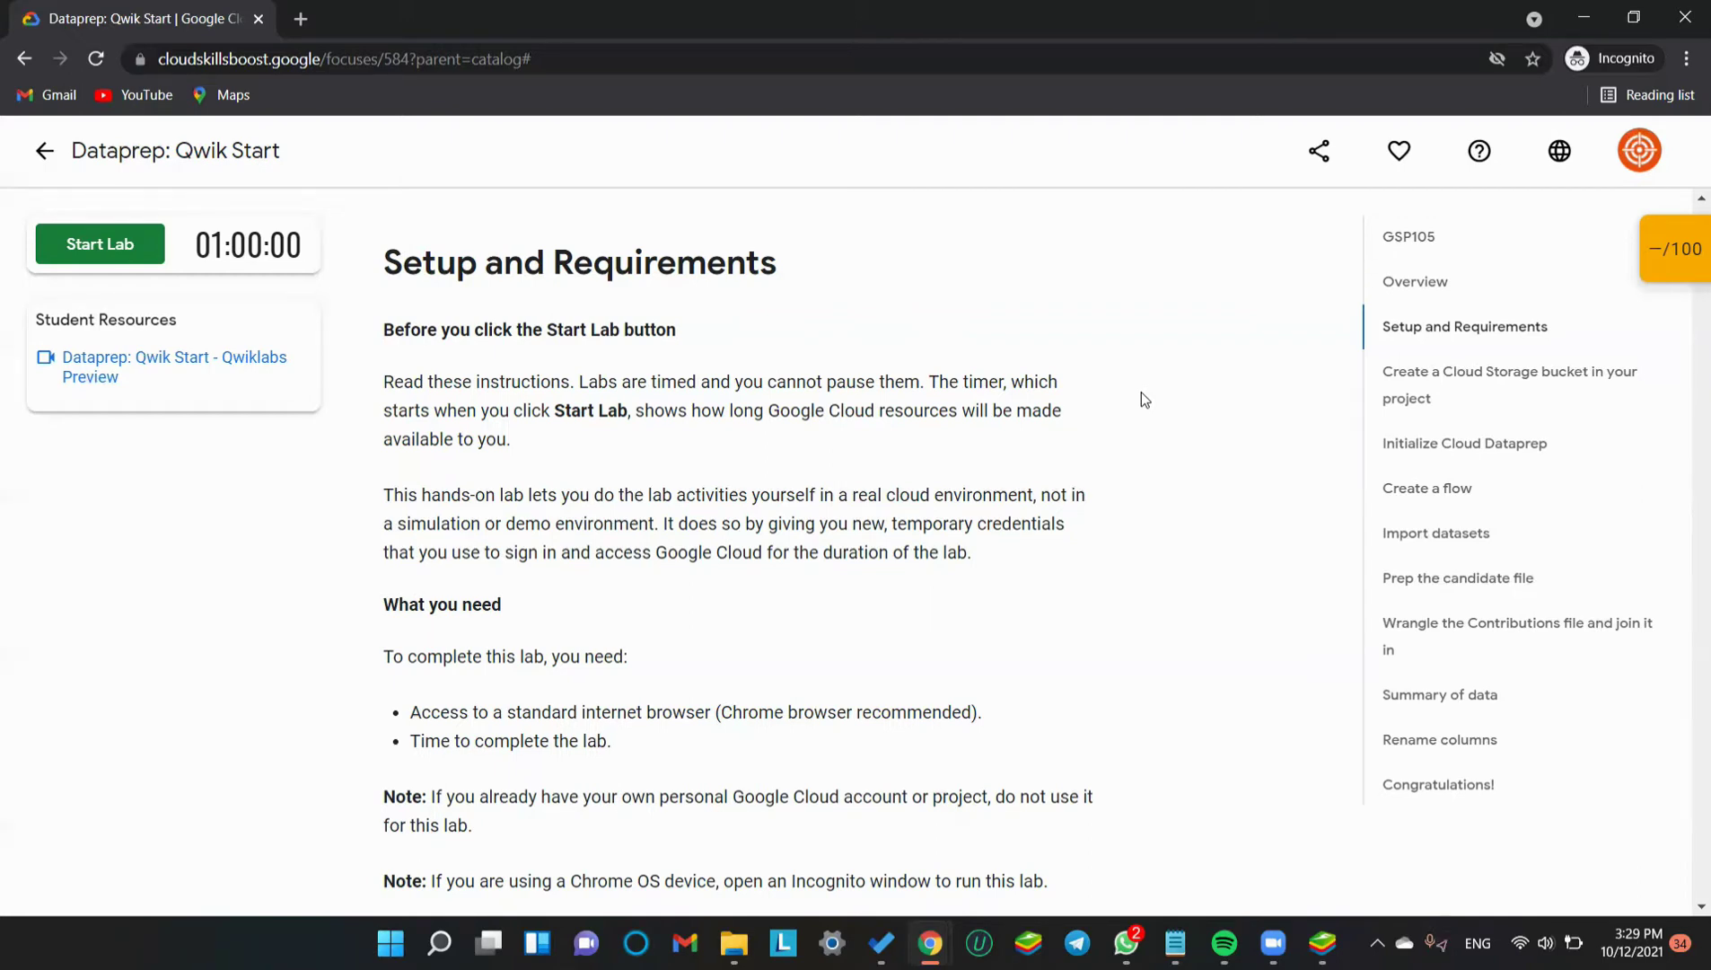
scroll(1143, 392, "down", 1)
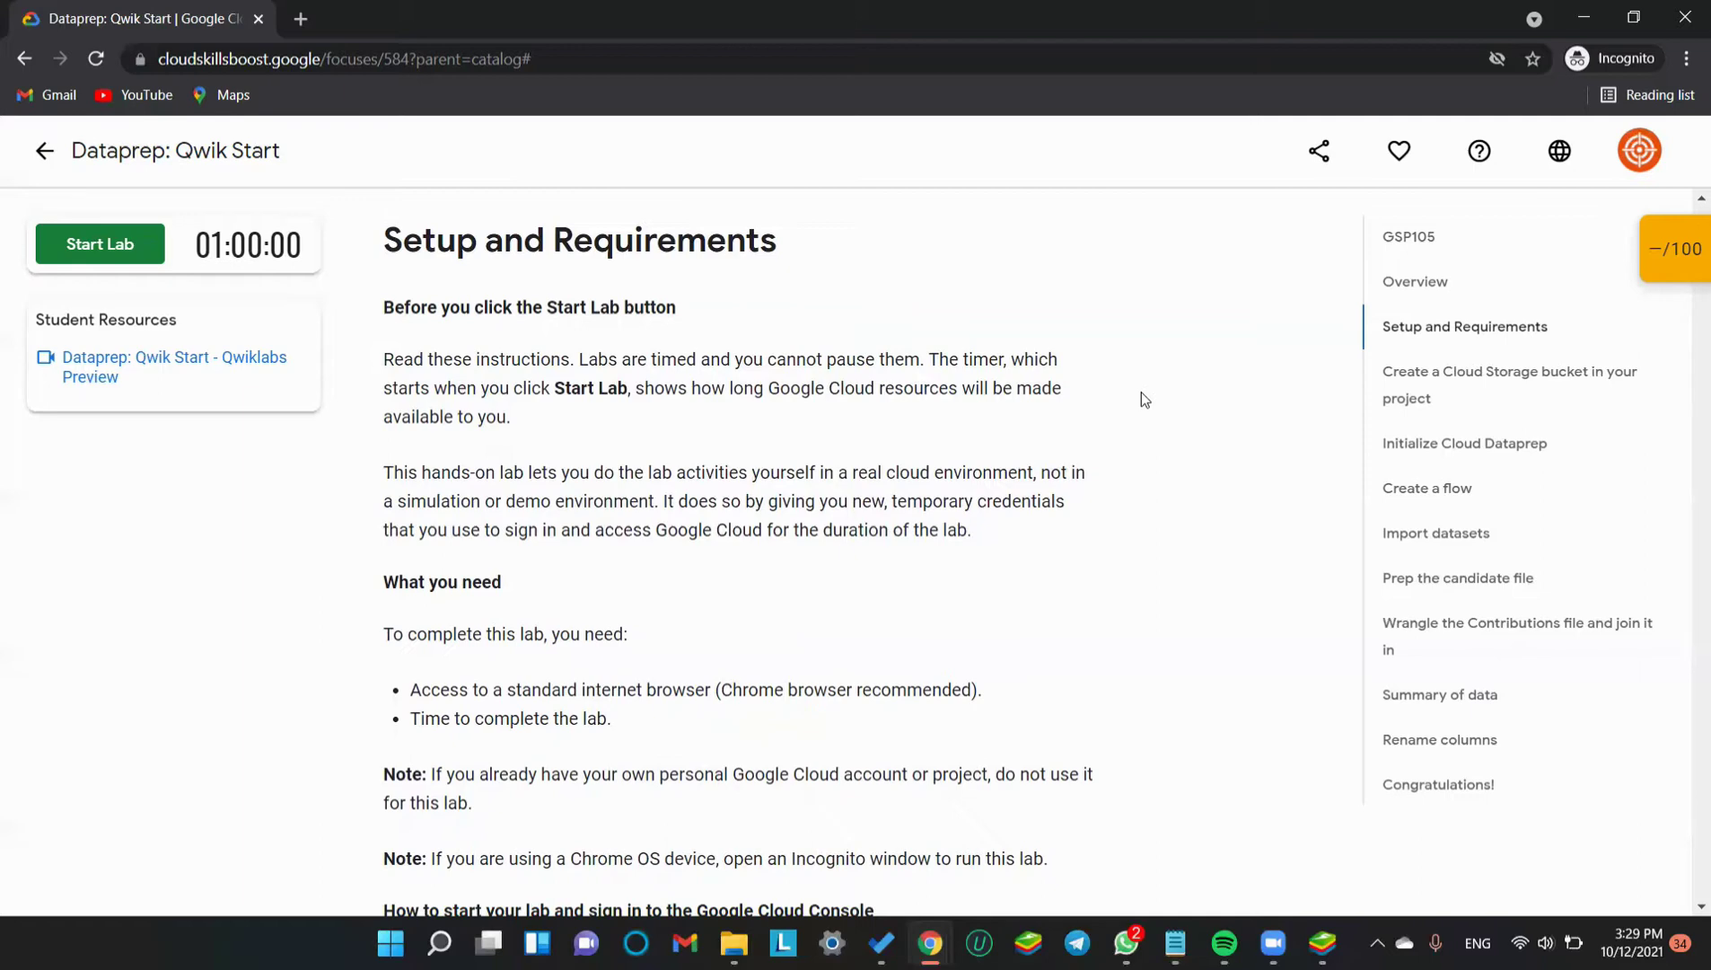
scroll(1142, 391, "down", 1)
scroll(1143, 392, "up", 4)
scroll(1142, 391, "down", 3)
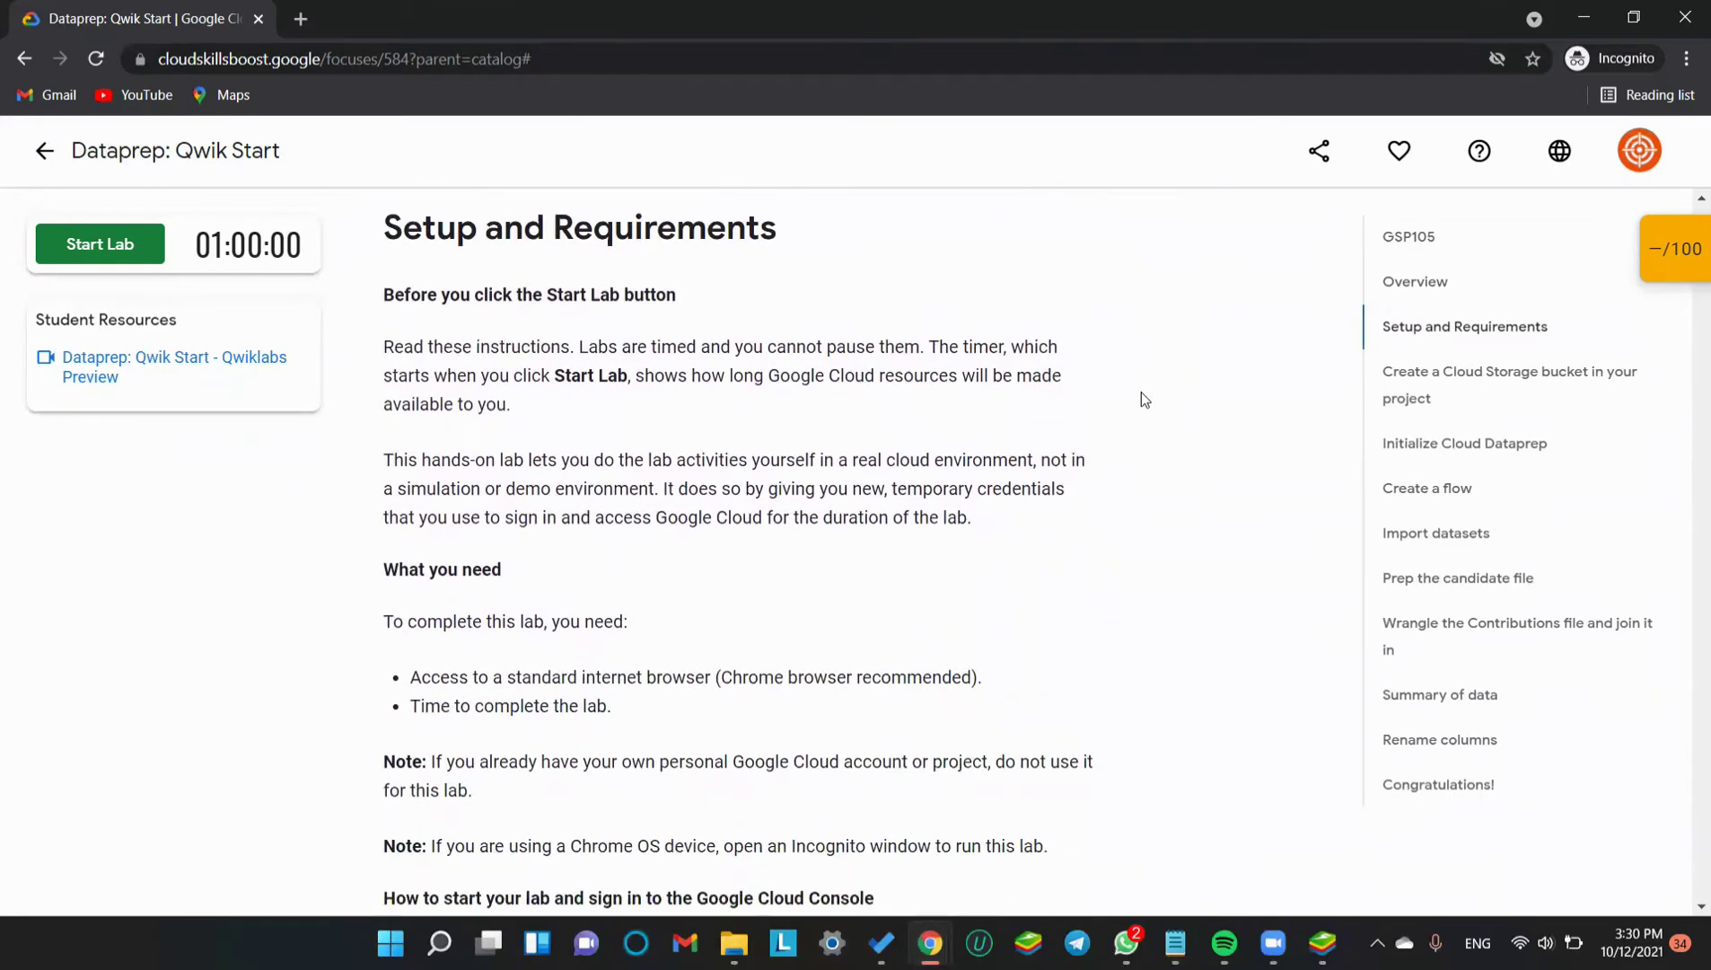
scroll(1142, 391, "up", 1)
Look through the sign-in instructions and the section on creating a Cloud Storage bucket in the lab guide
scroll(1143, 398, "down", 10)
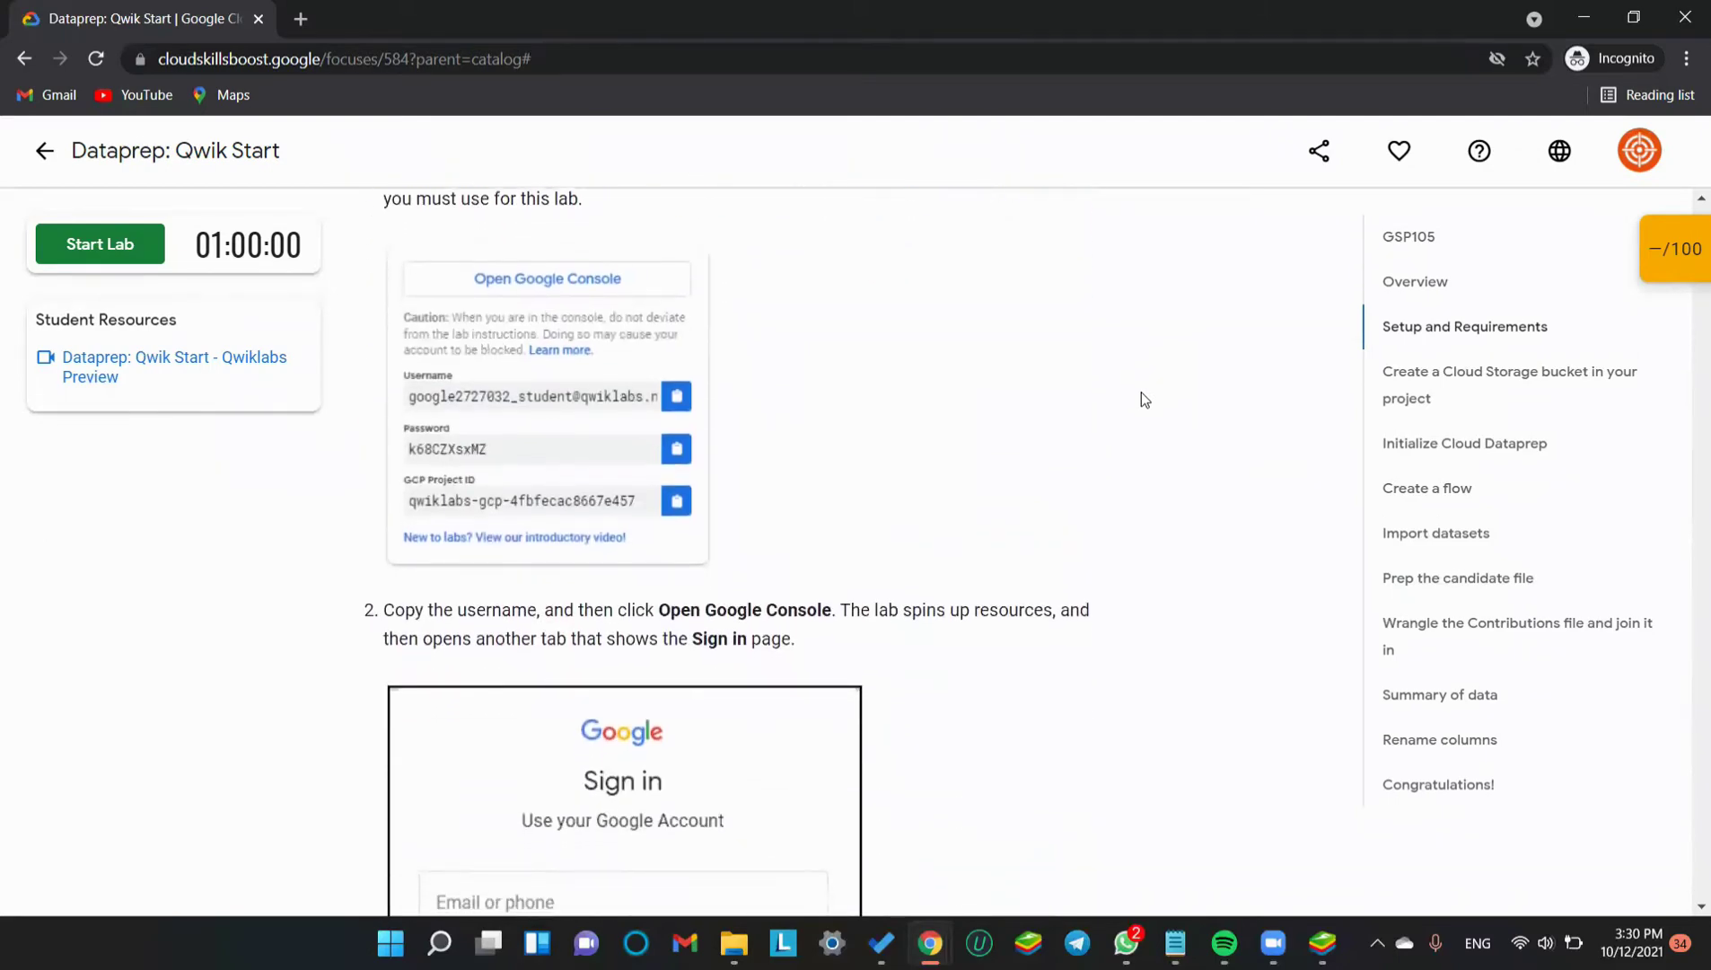
scroll(1143, 399, "down", 4)
scroll(1143, 398, "down", 18)
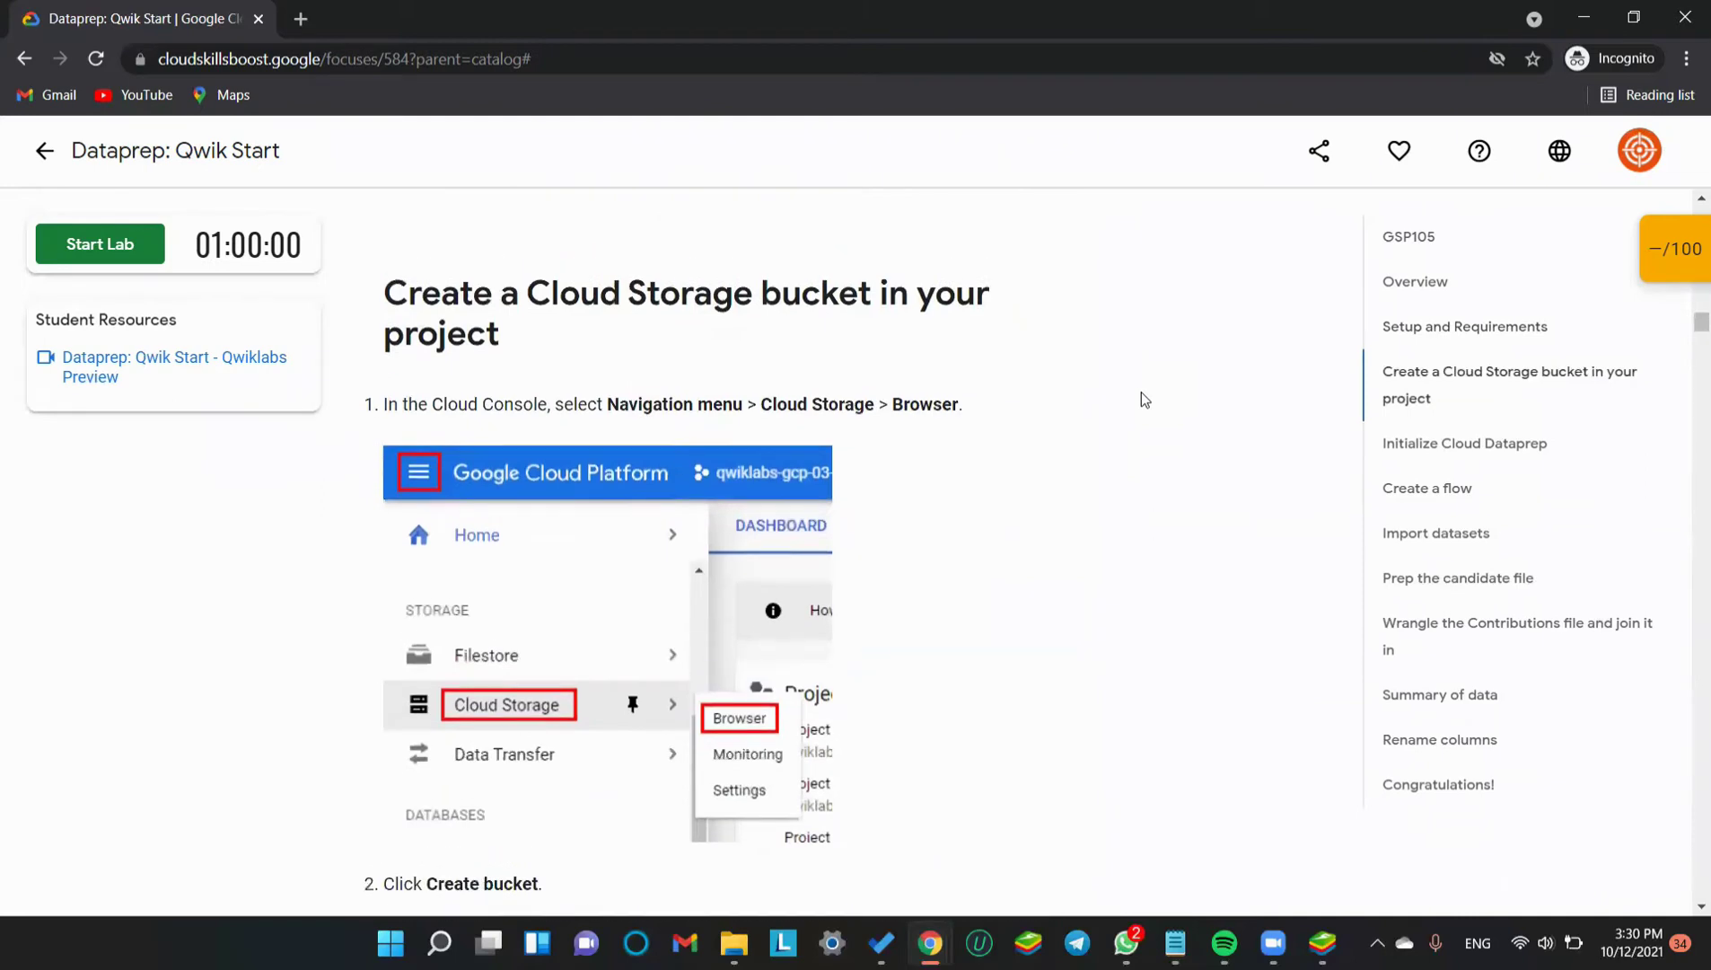
scroll(1142, 395, "down", 3)
scroll(1142, 396, "up", 8)
scroll(1142, 392, "down", 6)
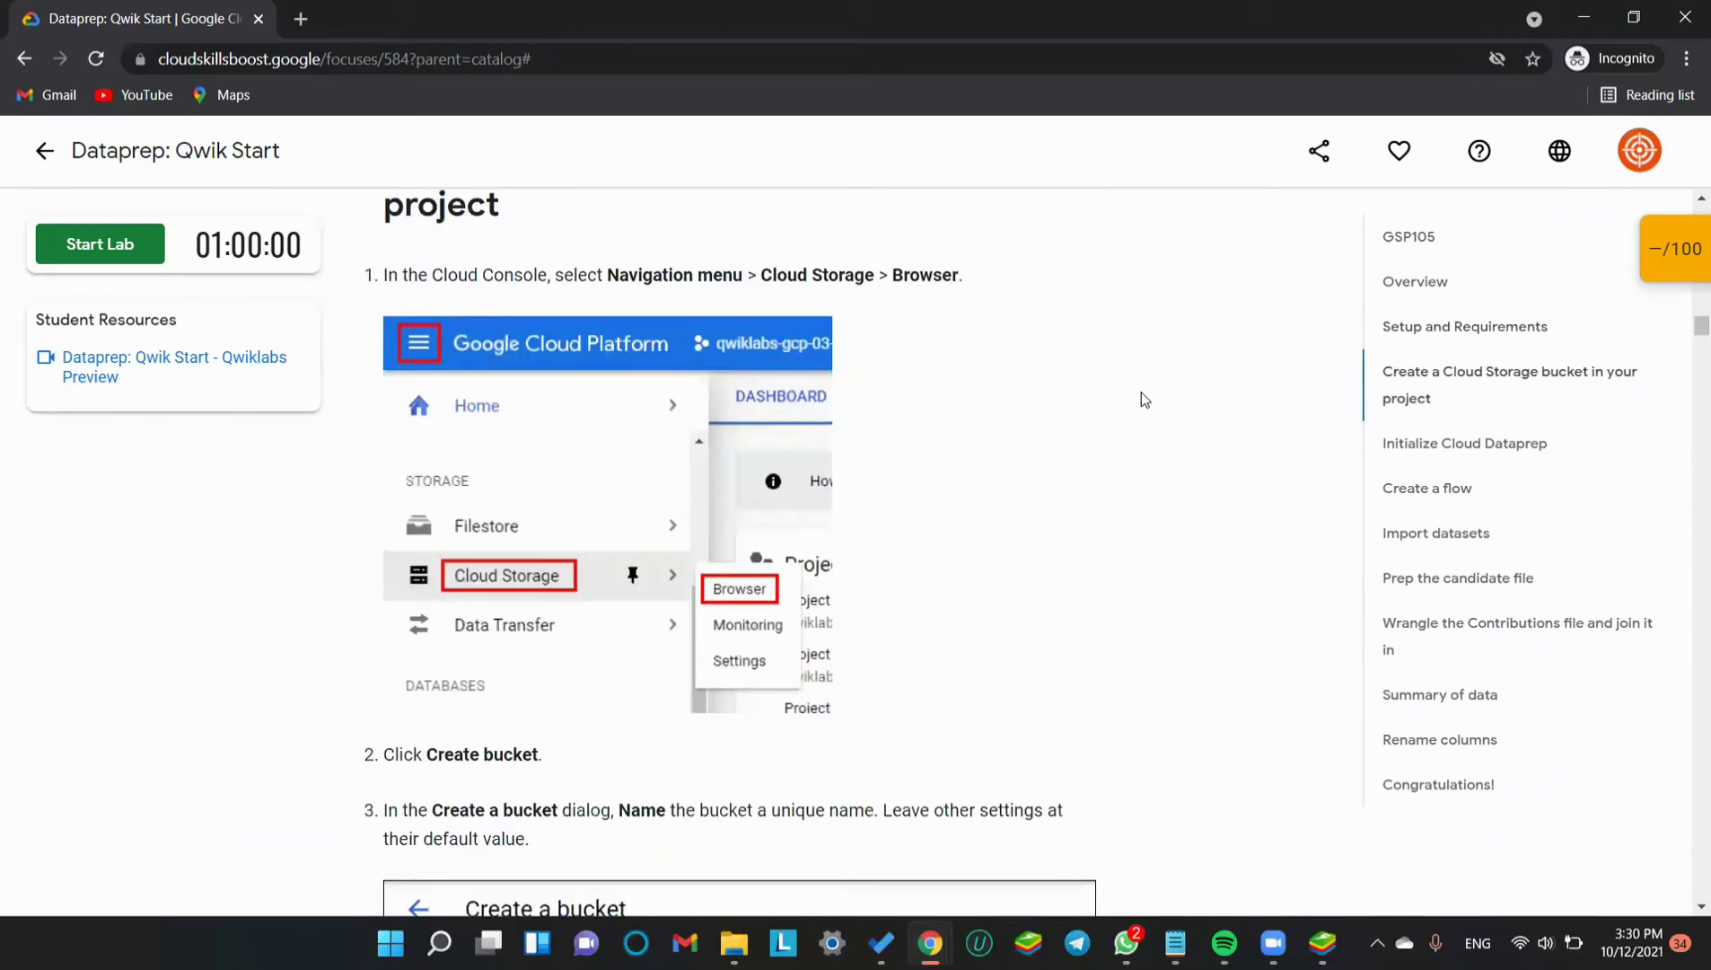
scroll(1142, 392, "up", 7)
scroll(1142, 392, "down", 6)
scroll(1143, 392, "down", 2)
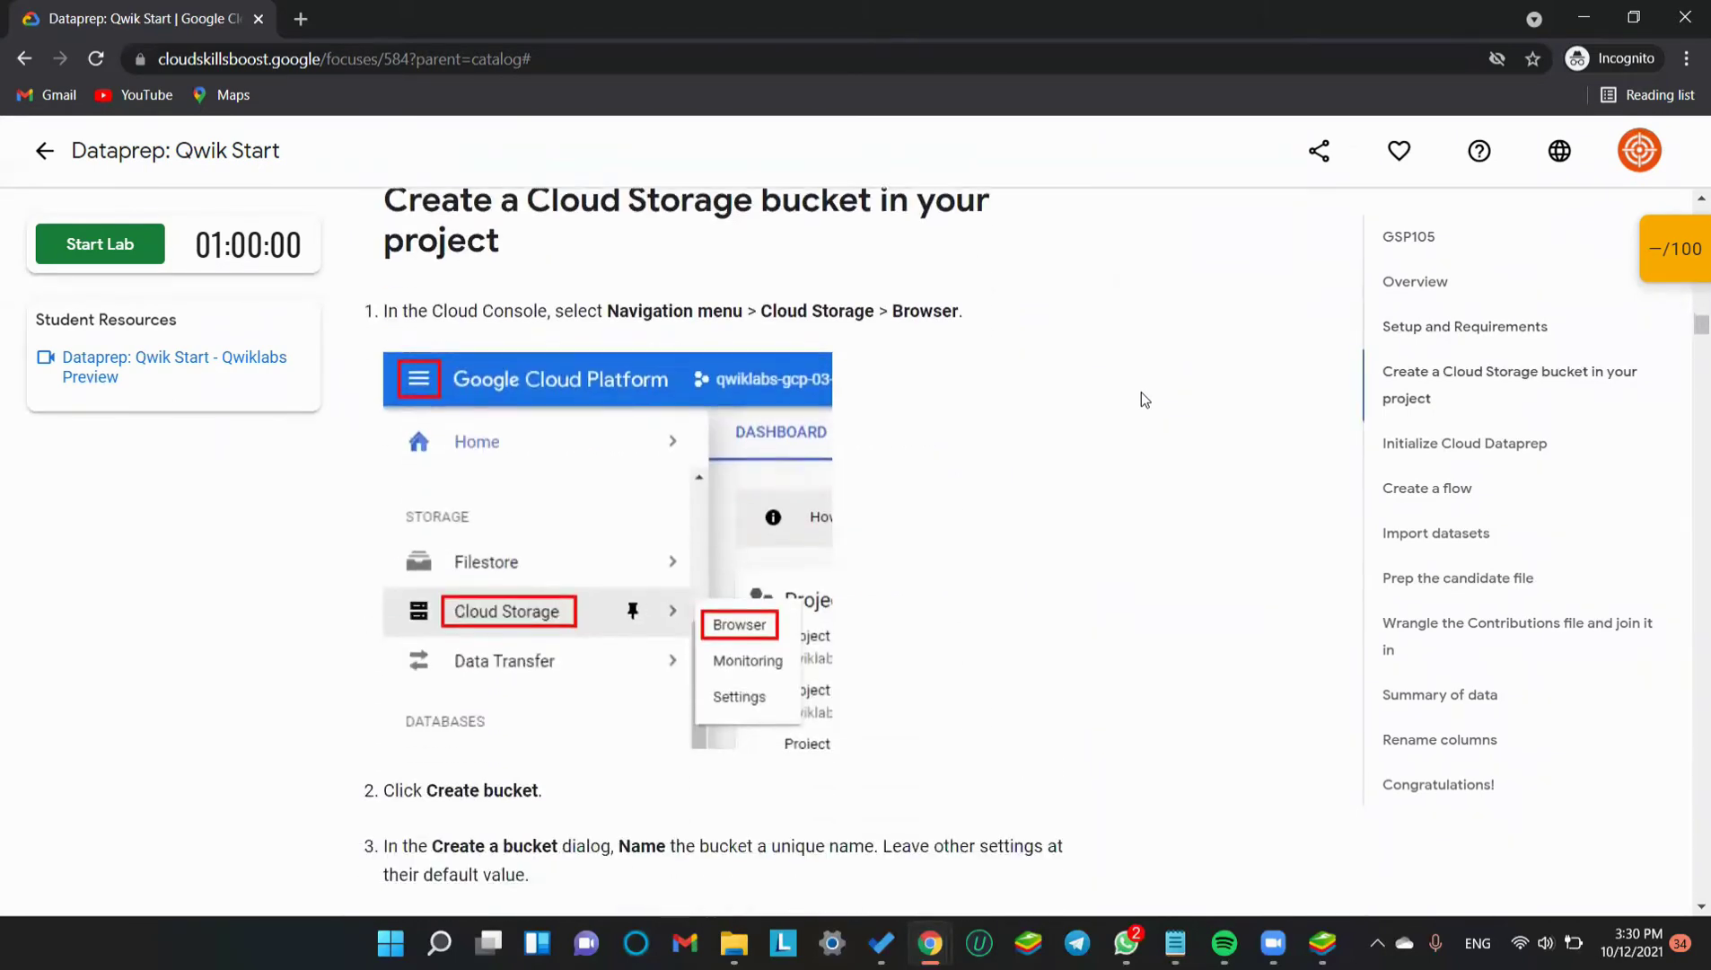
scroll(1137, 397, "up", 5)
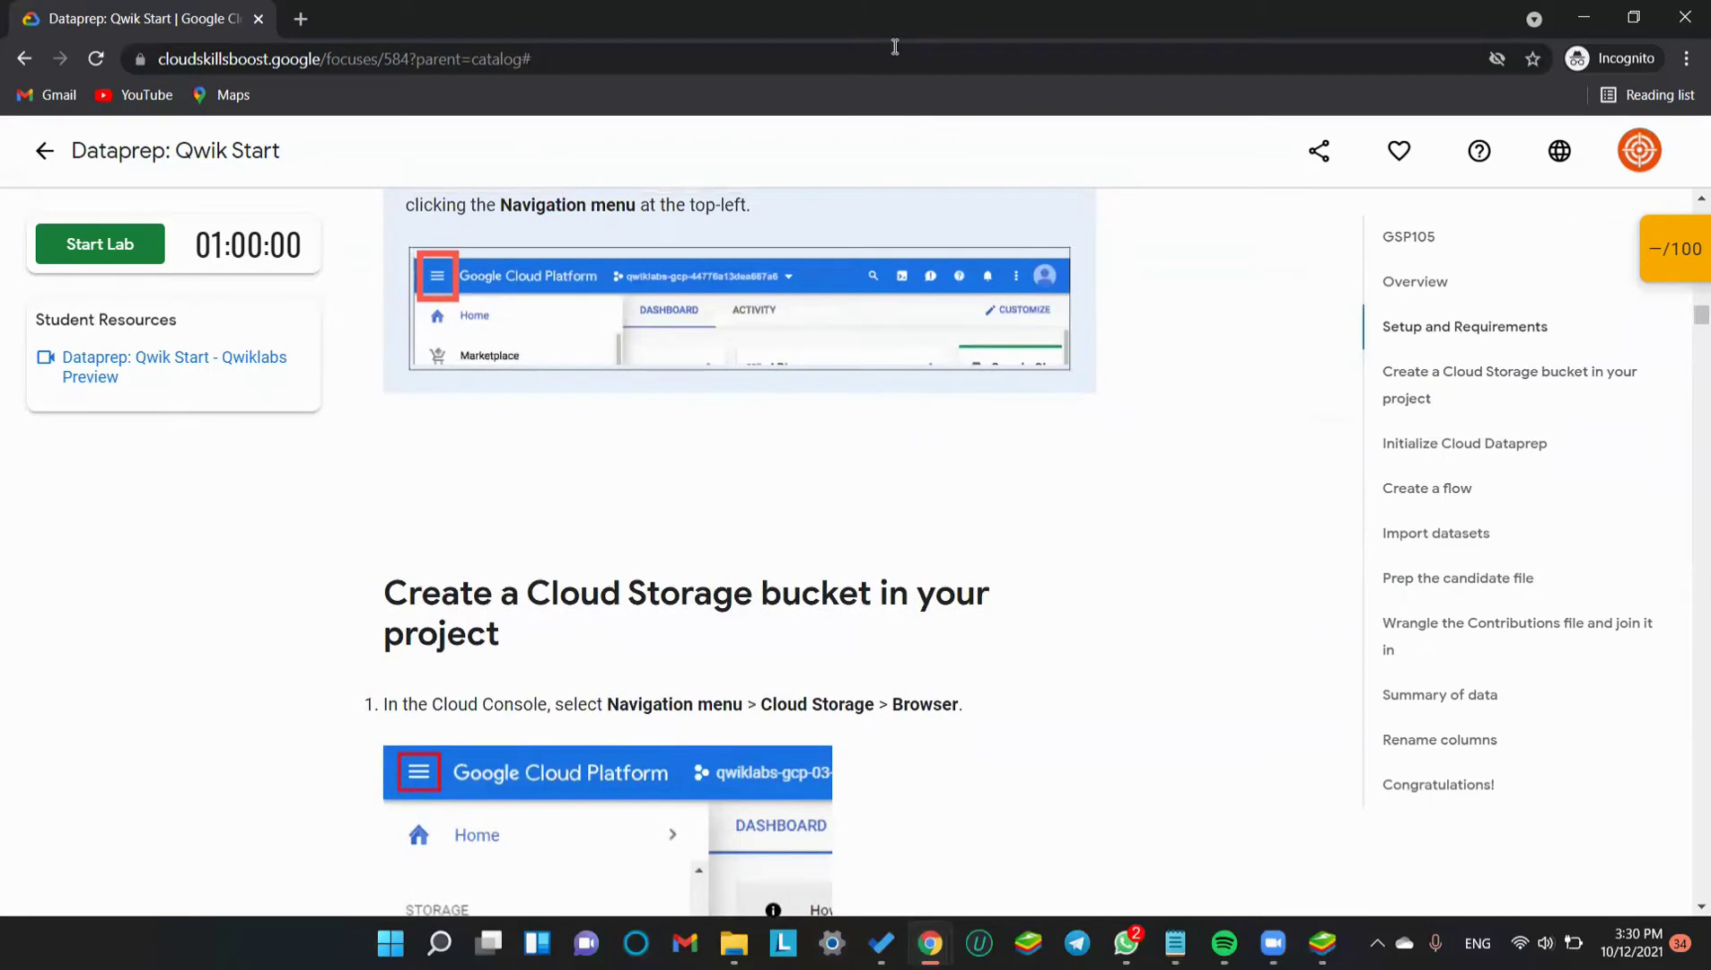
Start the Dataprep: Qwik Start lab and charge it to the subscription
left_click(1152, 392)
left_click(136, 262)
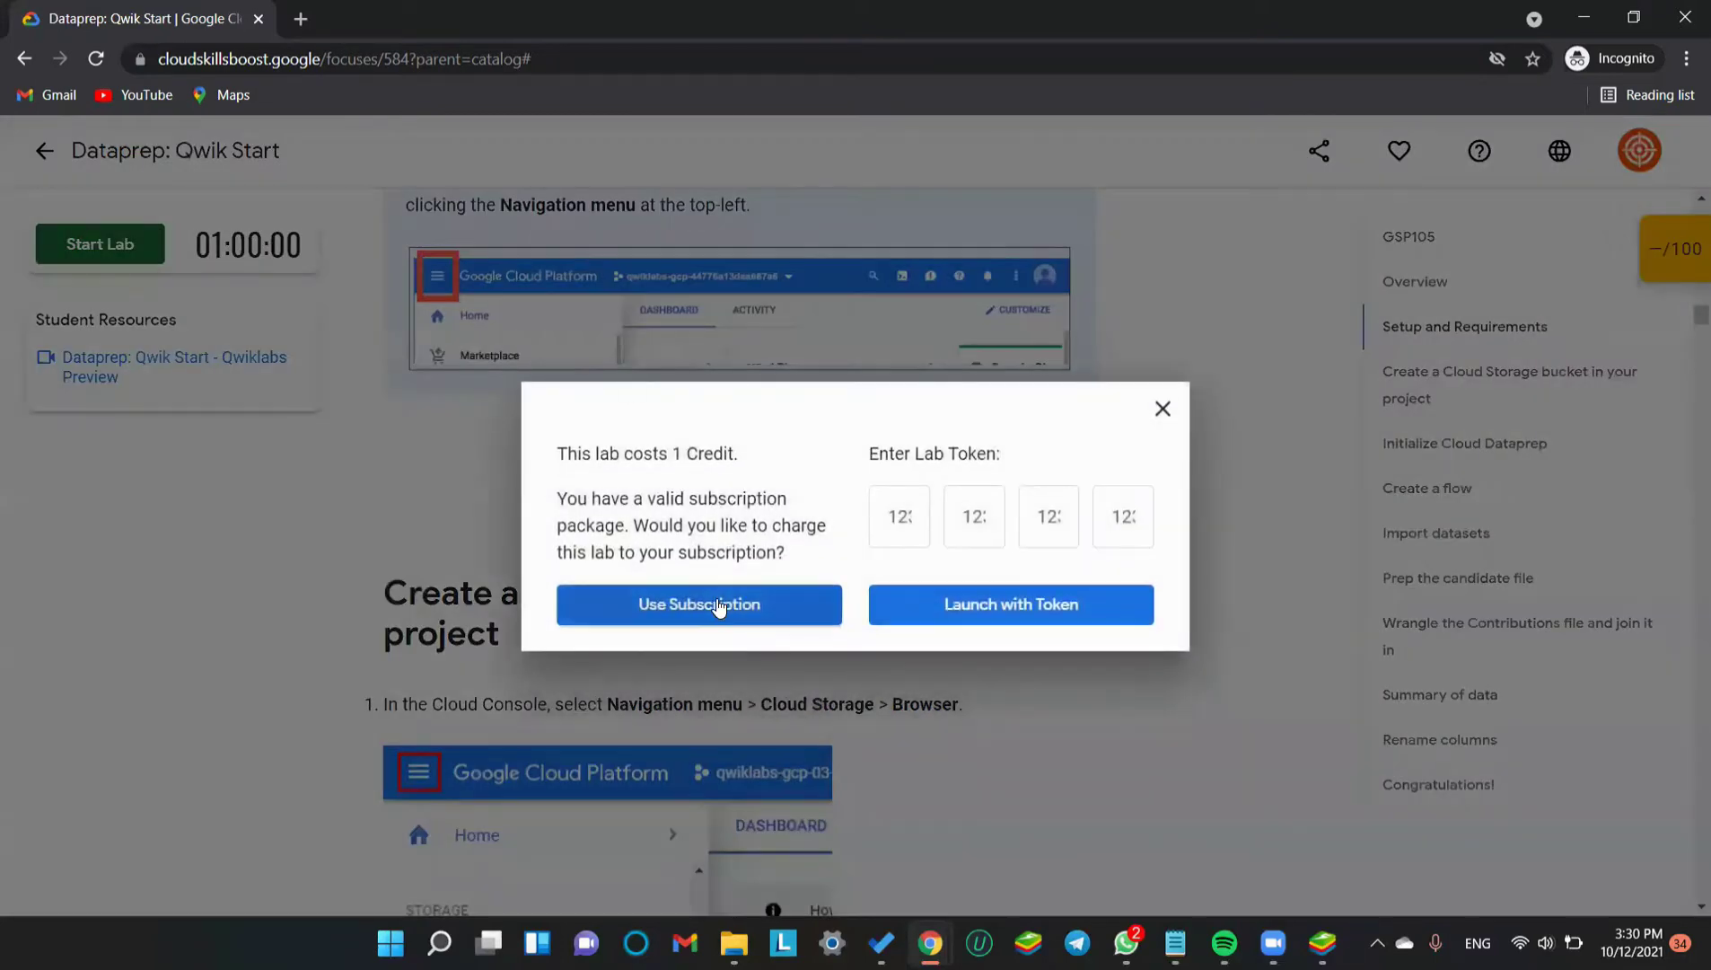
left_click(714, 602)
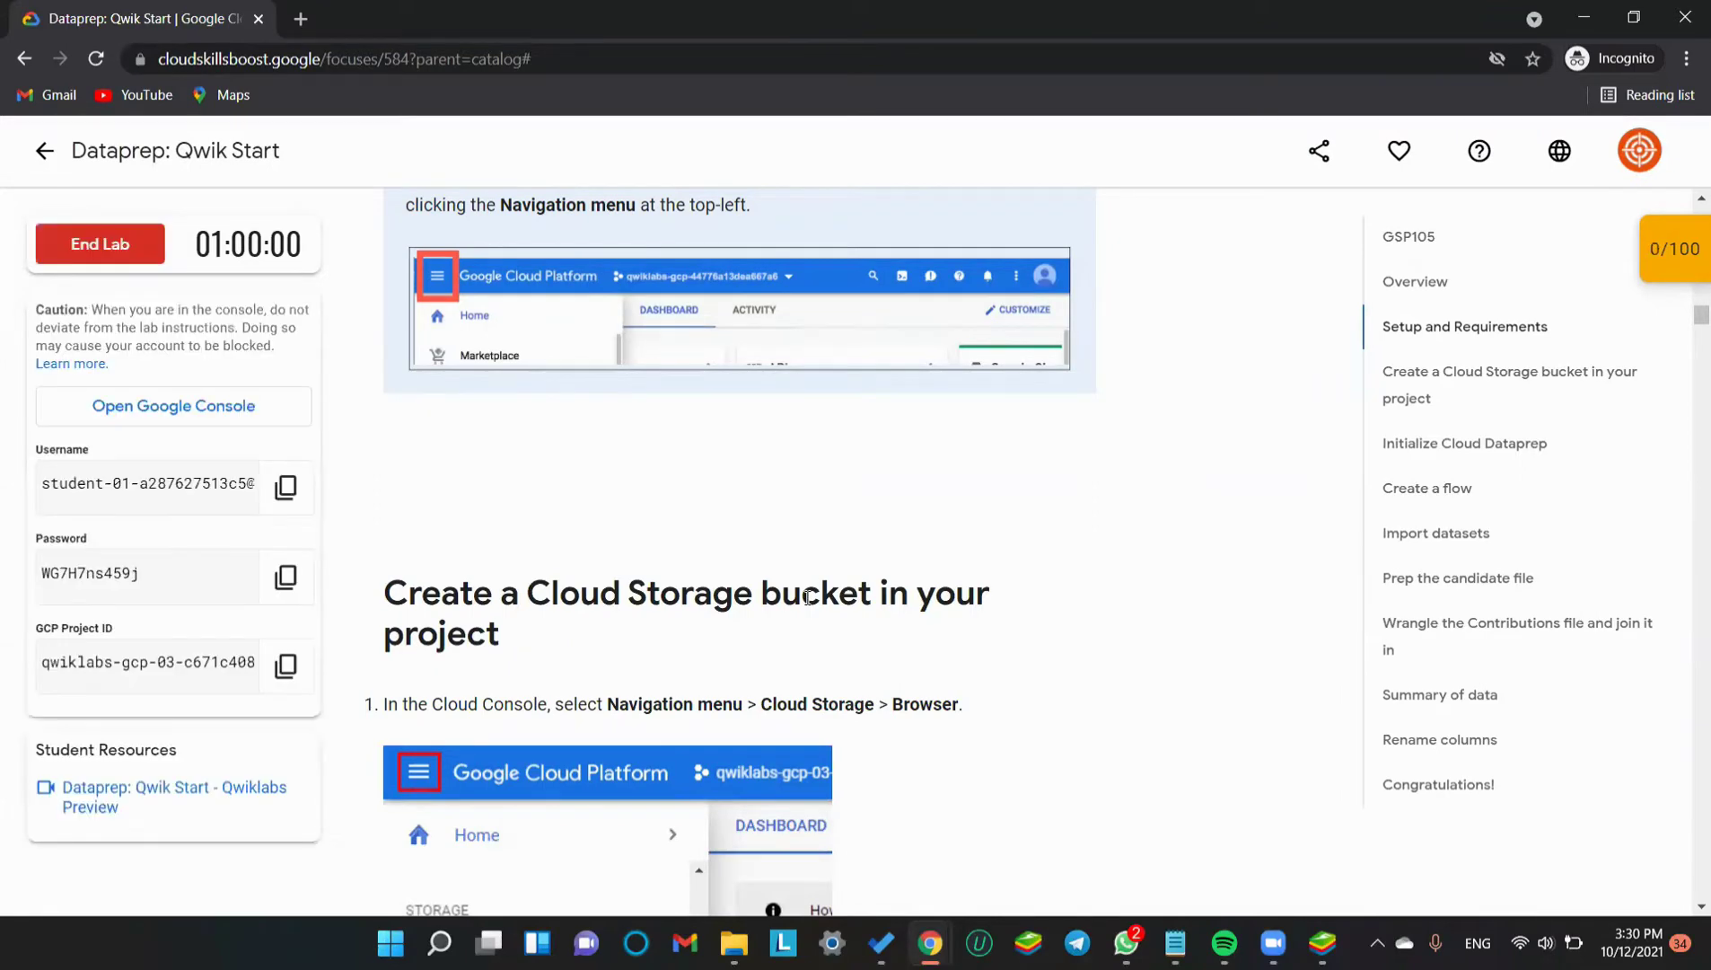
Copy the lab password, open the Google Console and sign in with the prefilled student account and the copied password
left_click(275, 593)
left_click(203, 418)
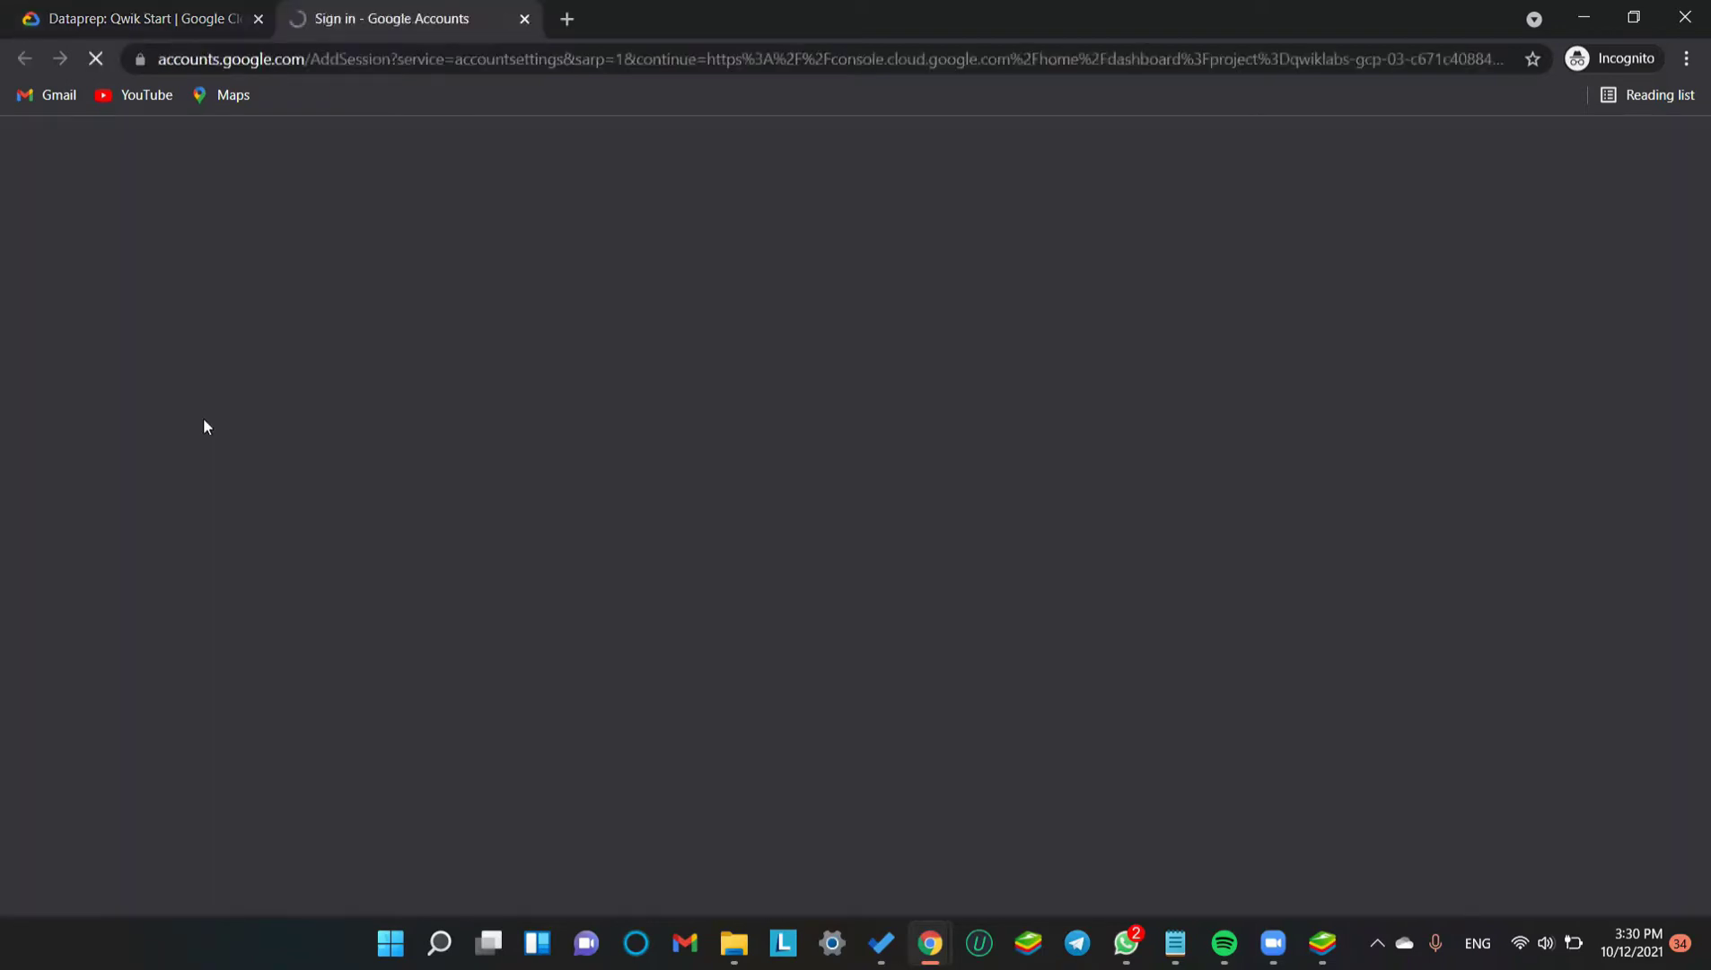
left_click(1013, 680)
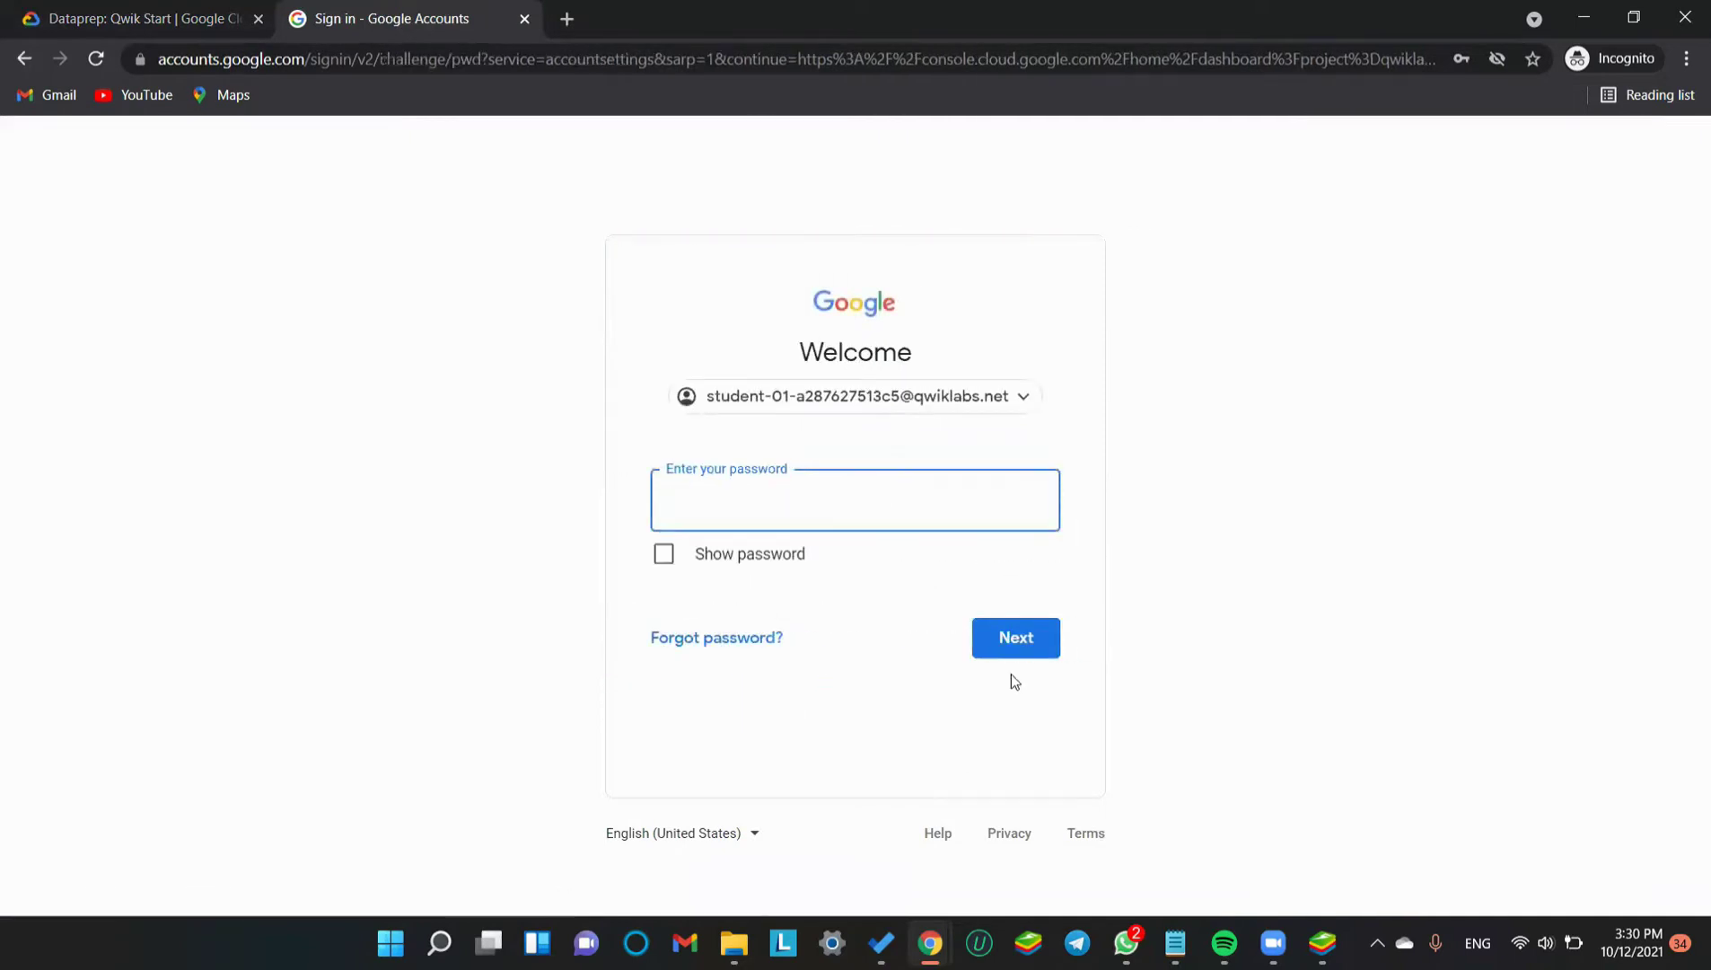
key("ctrl+v")
key("Return")
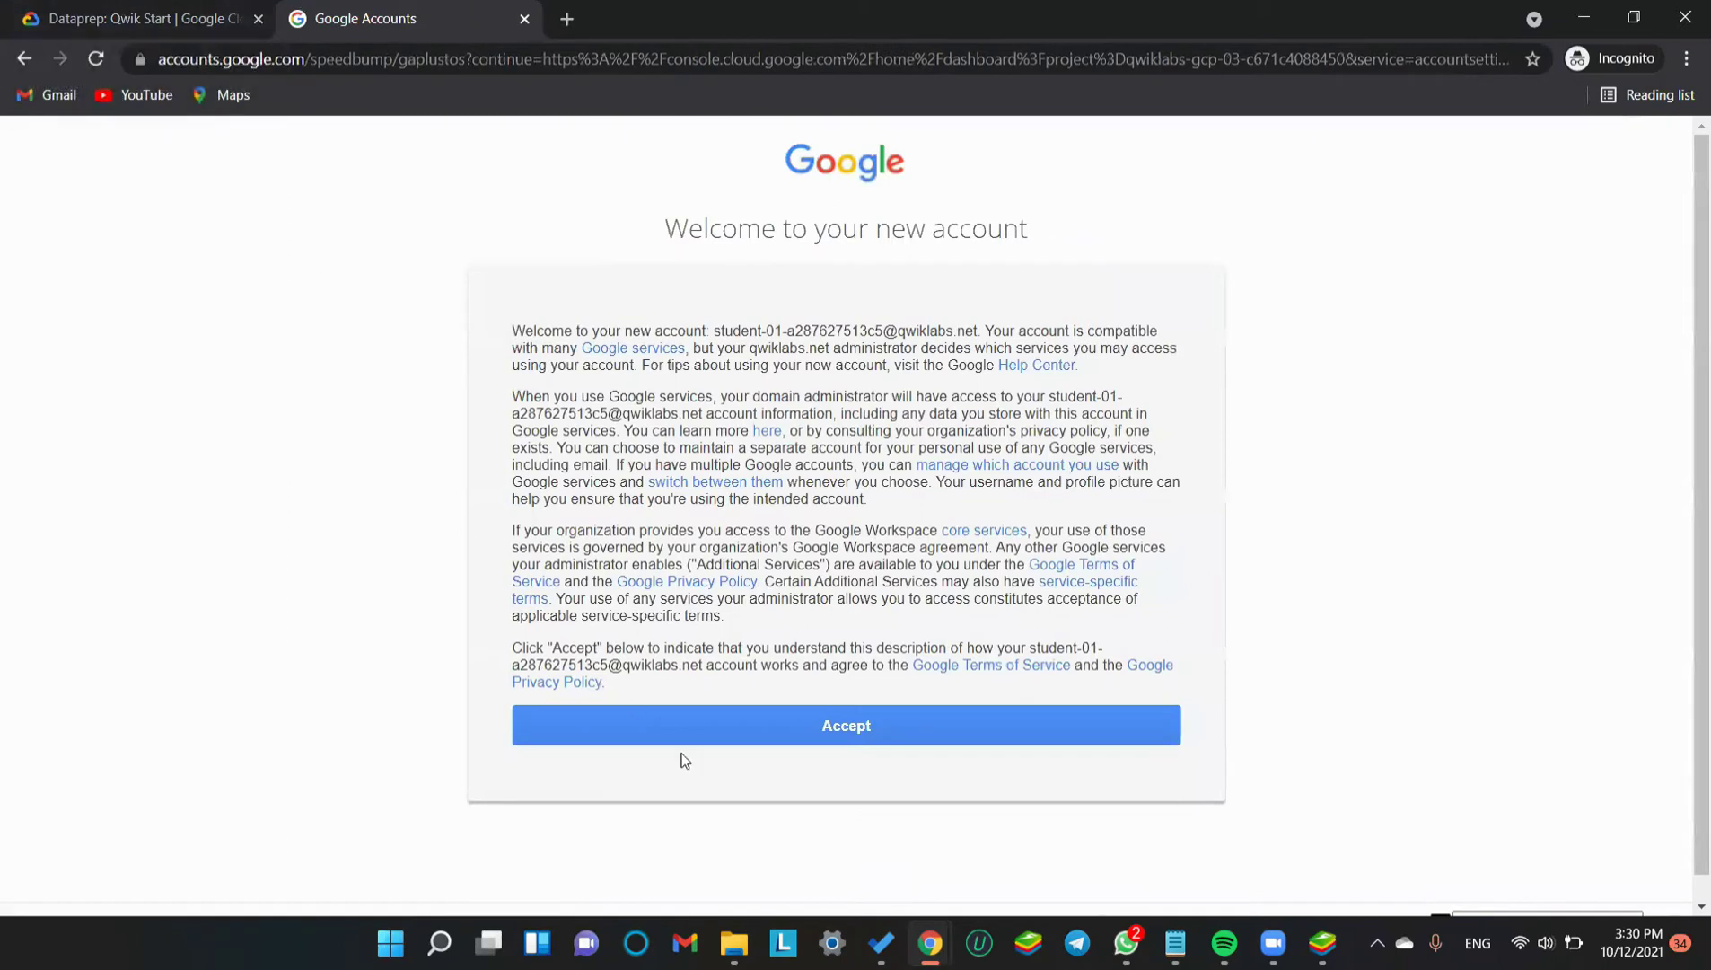
Accept the new account's terms and agree to the Google Cloud Platform Terms of Service, keeping India as the country
left_click(755, 736)
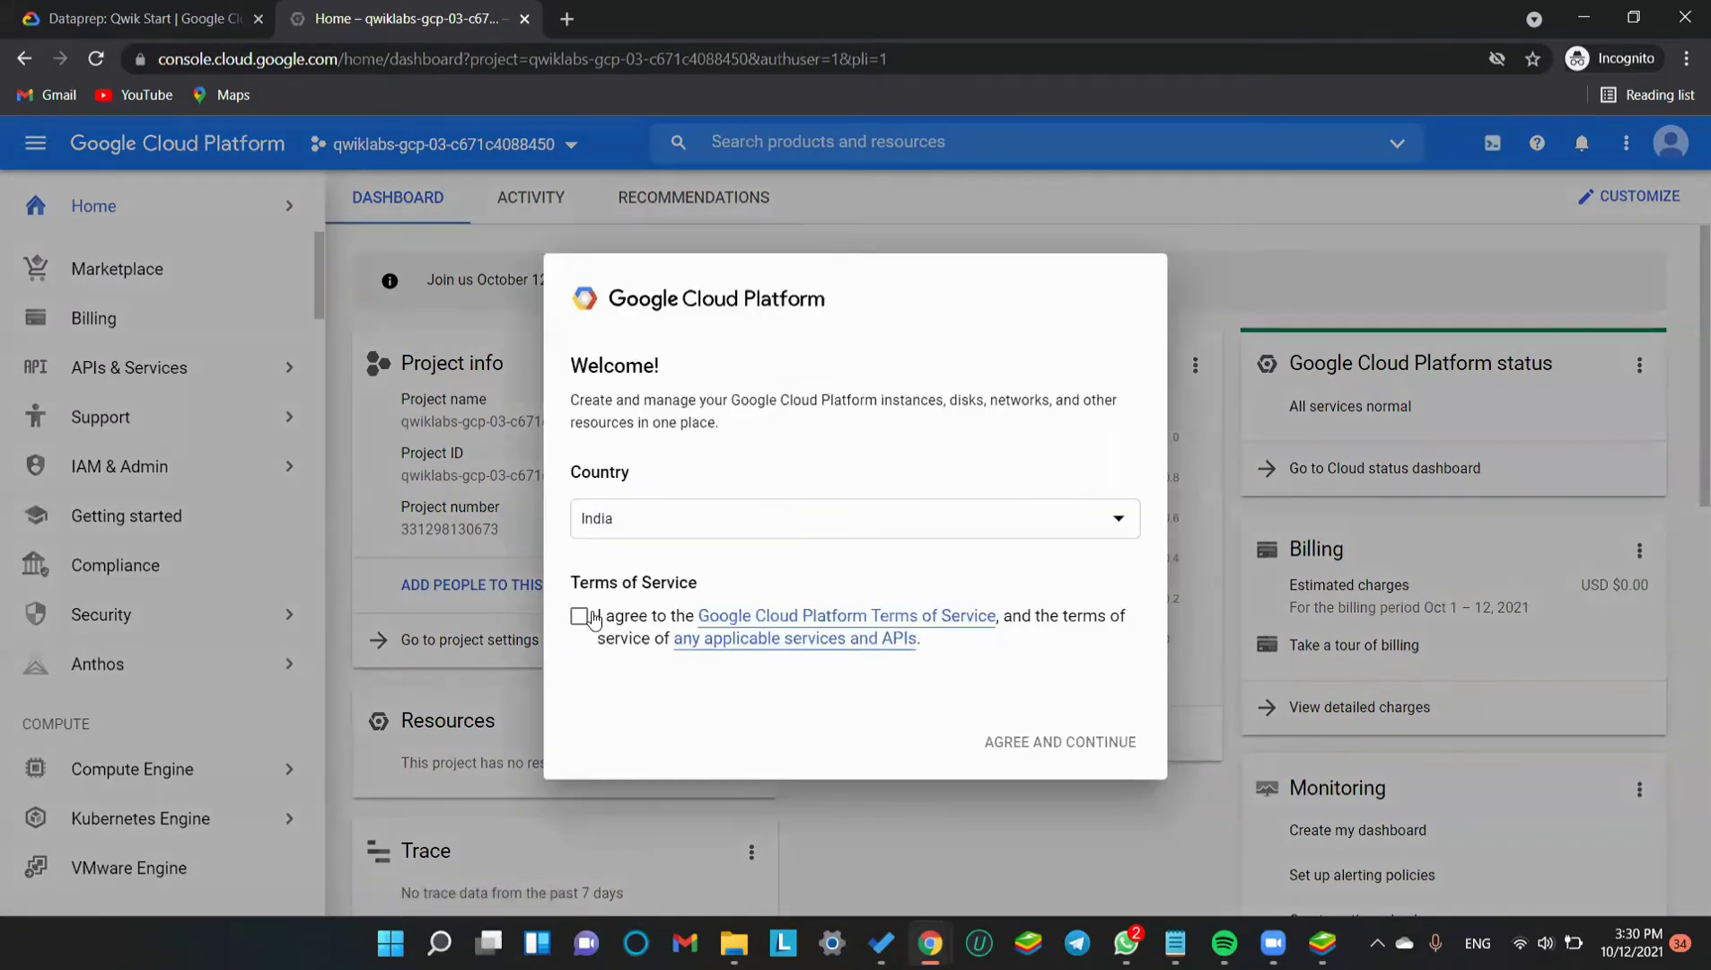
left_click(640, 634)
left_click(1065, 761)
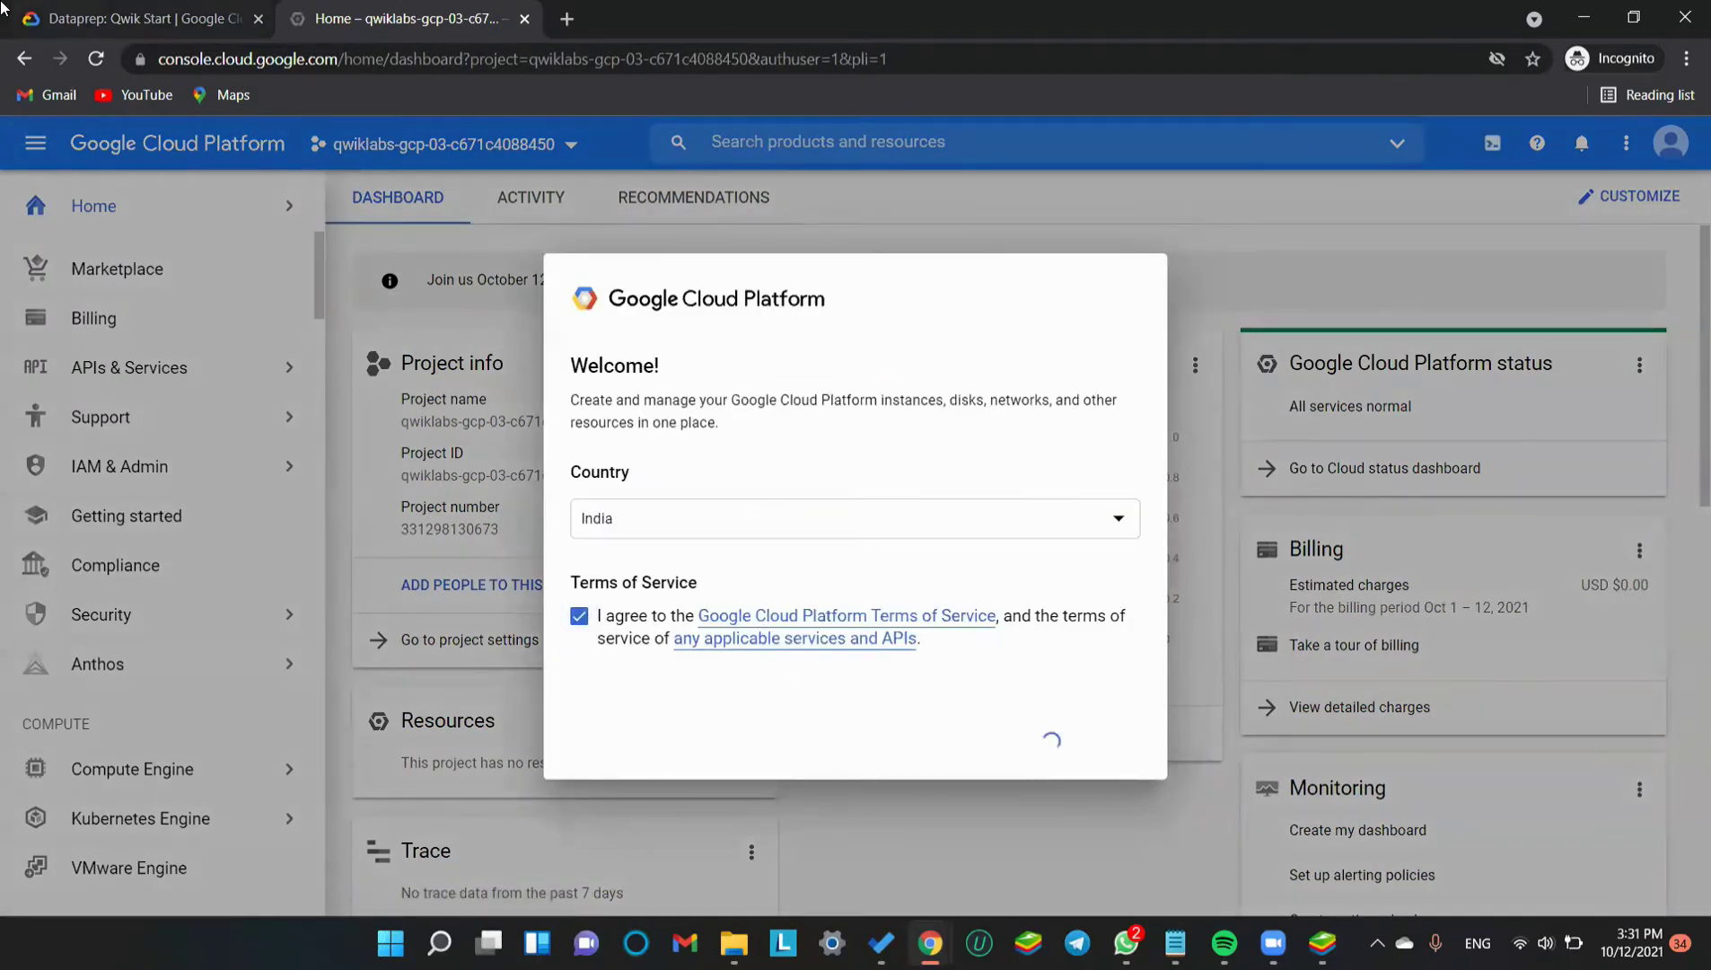
Follow the lab's bucket instructions to open the Cloud Storage browser in the console and begin creating a bucket, dismissing the Learn pane
key("ctrl+shift+Tab")
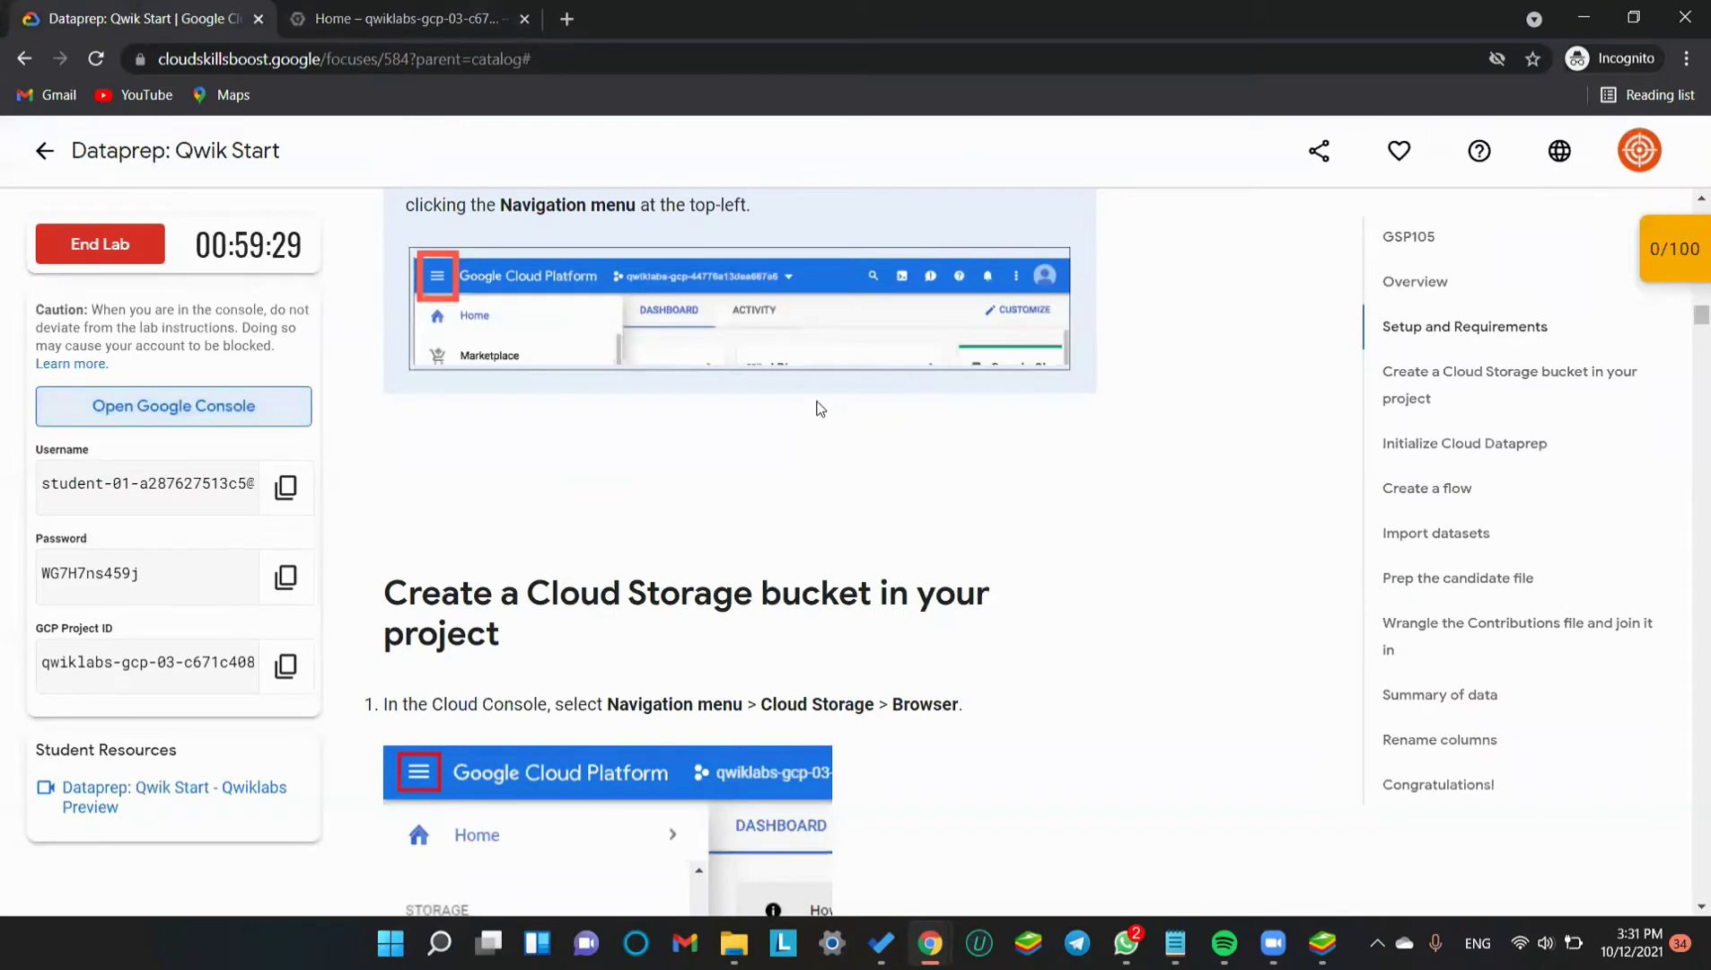
scroll(815, 408, "down", 3)
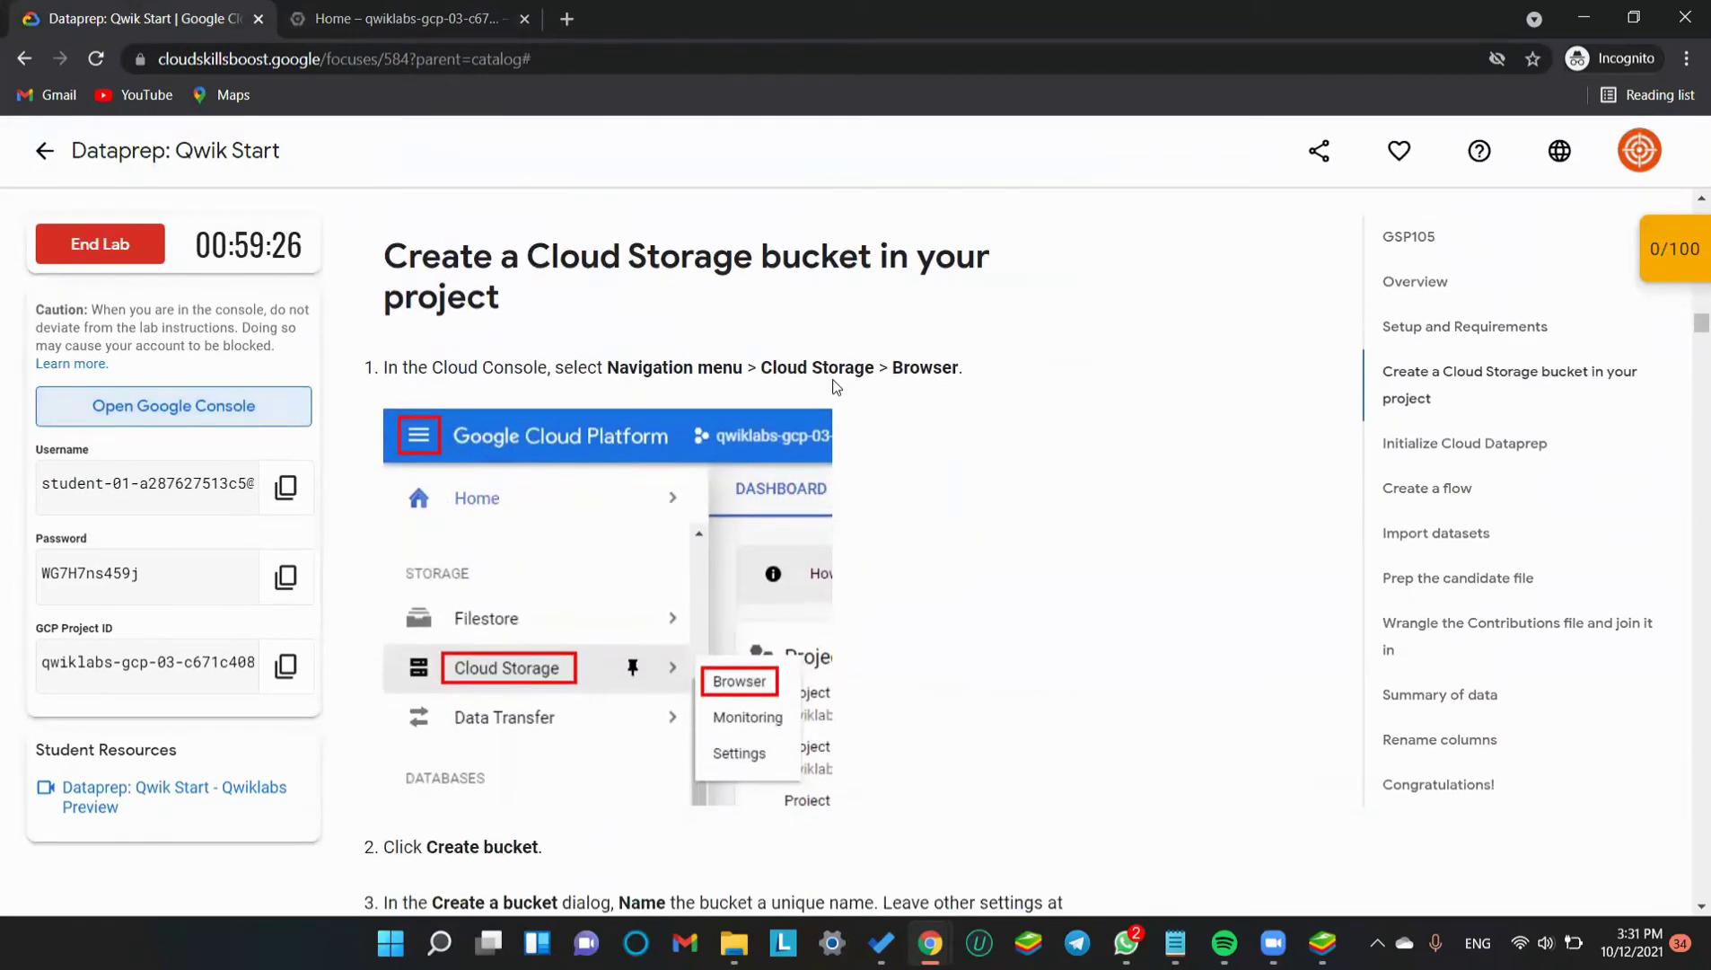
scroll(837, 386, "down", 1)
scroll(859, 385, "down", 1)
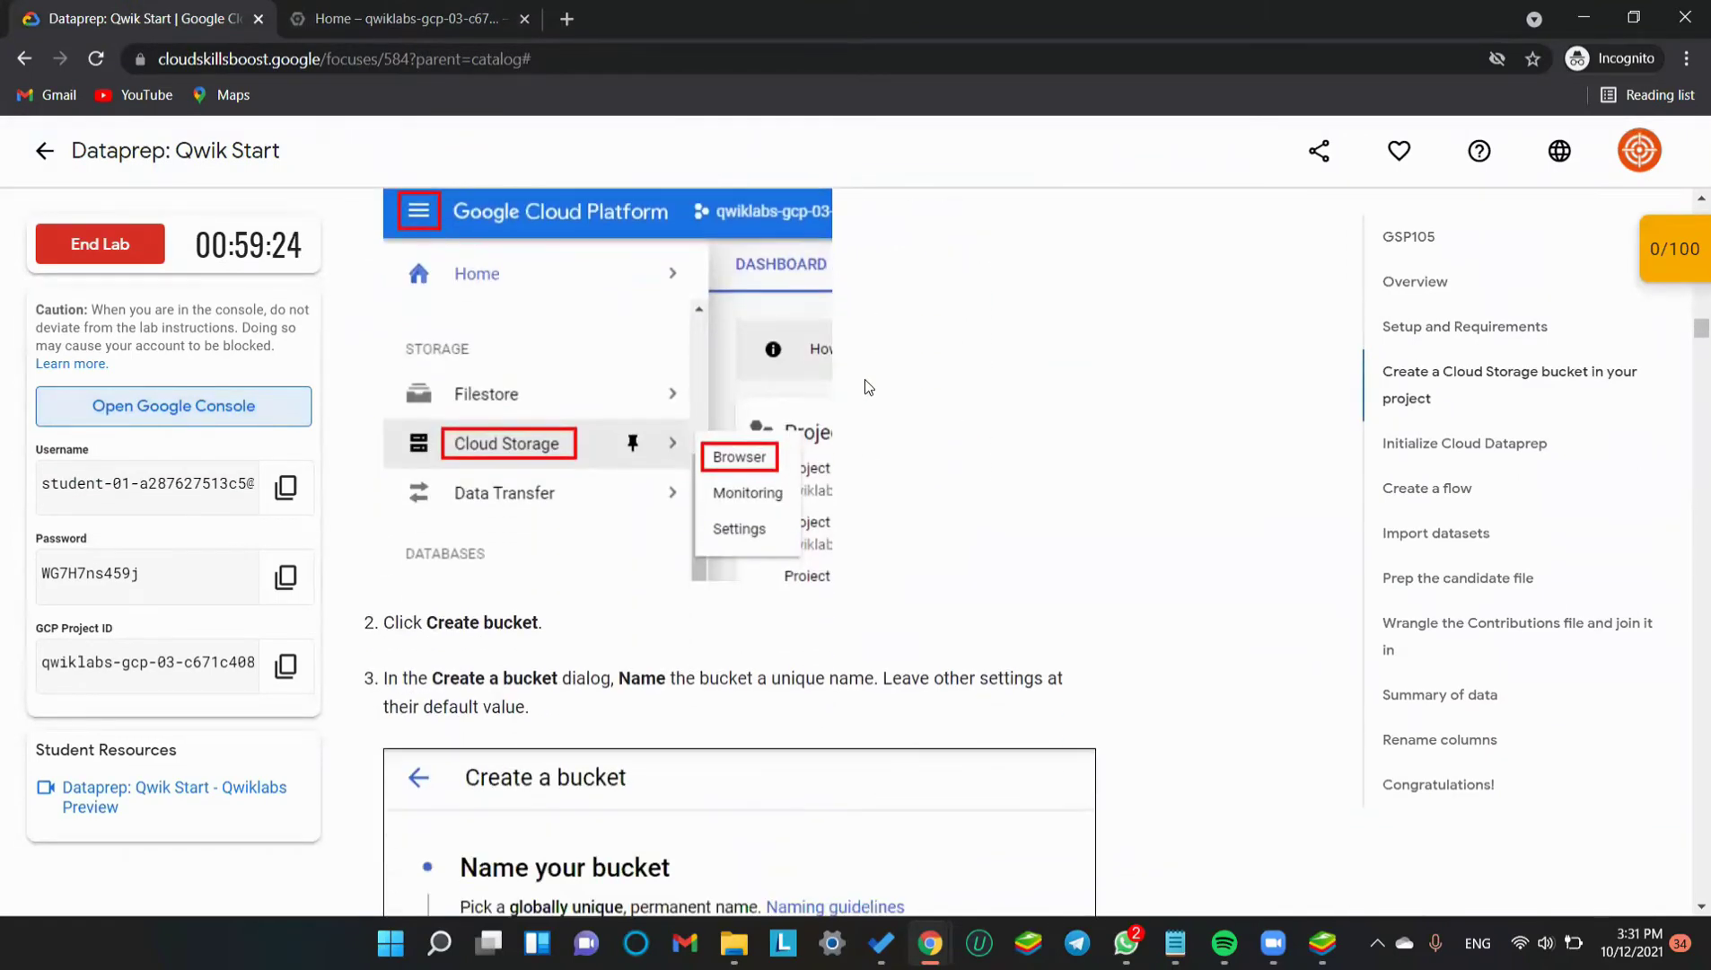
scroll(786, 398, "down", 1)
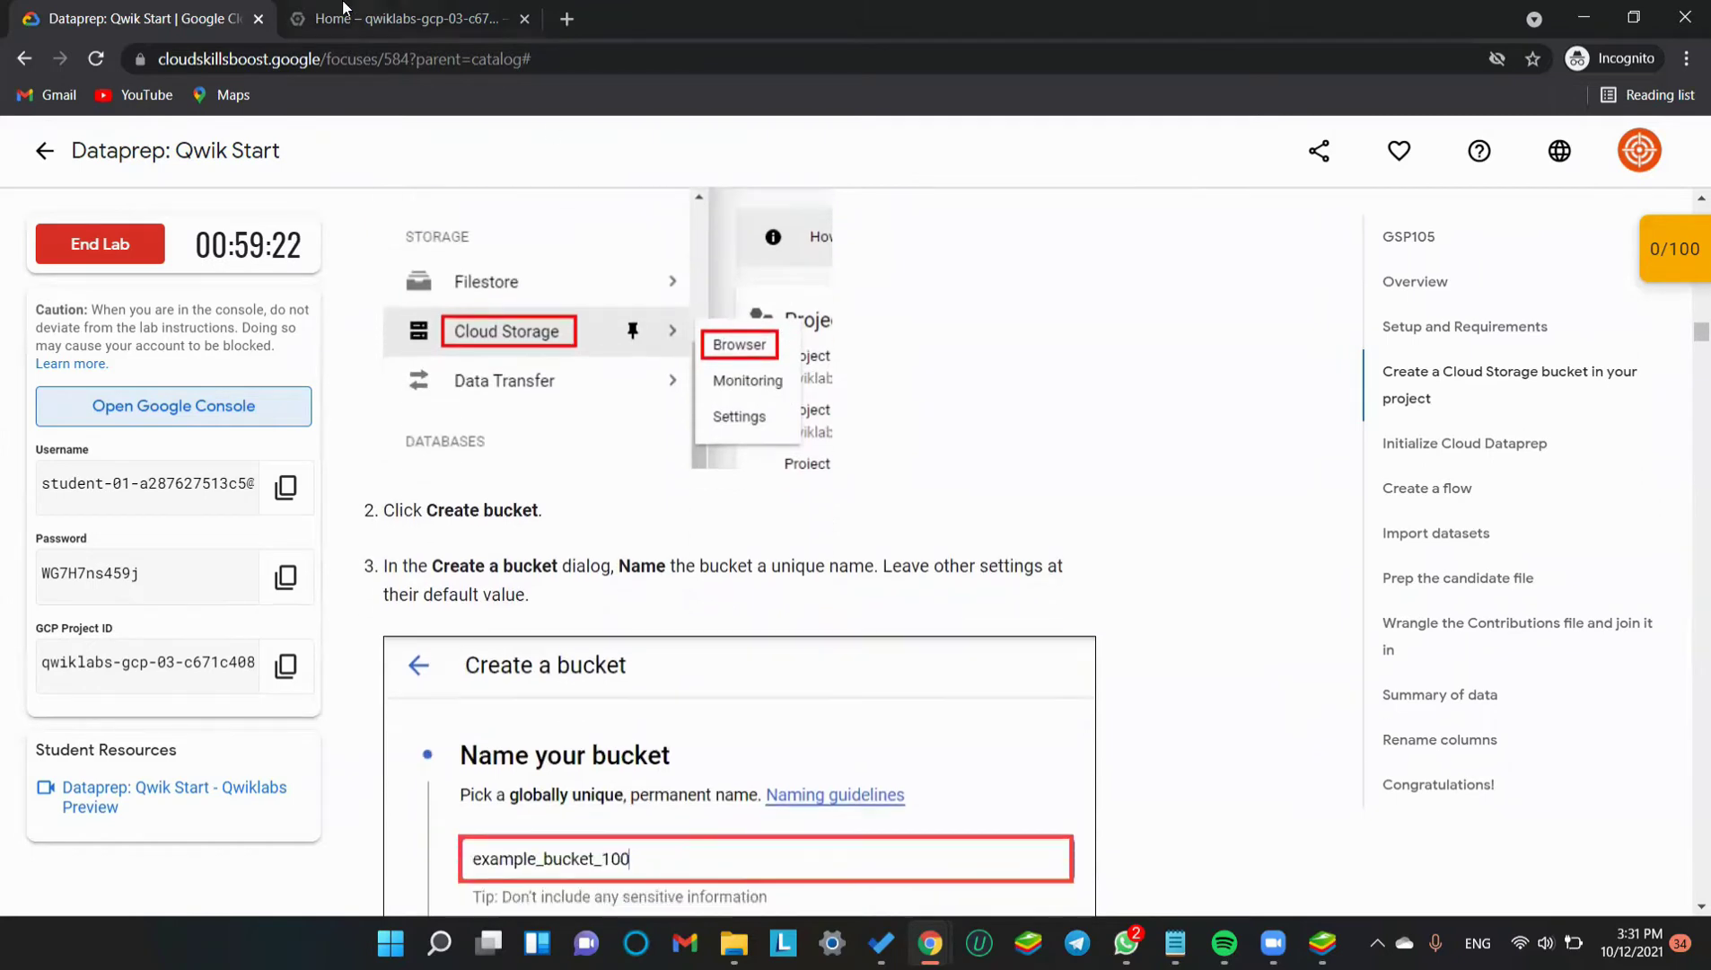
left_click(343, 14)
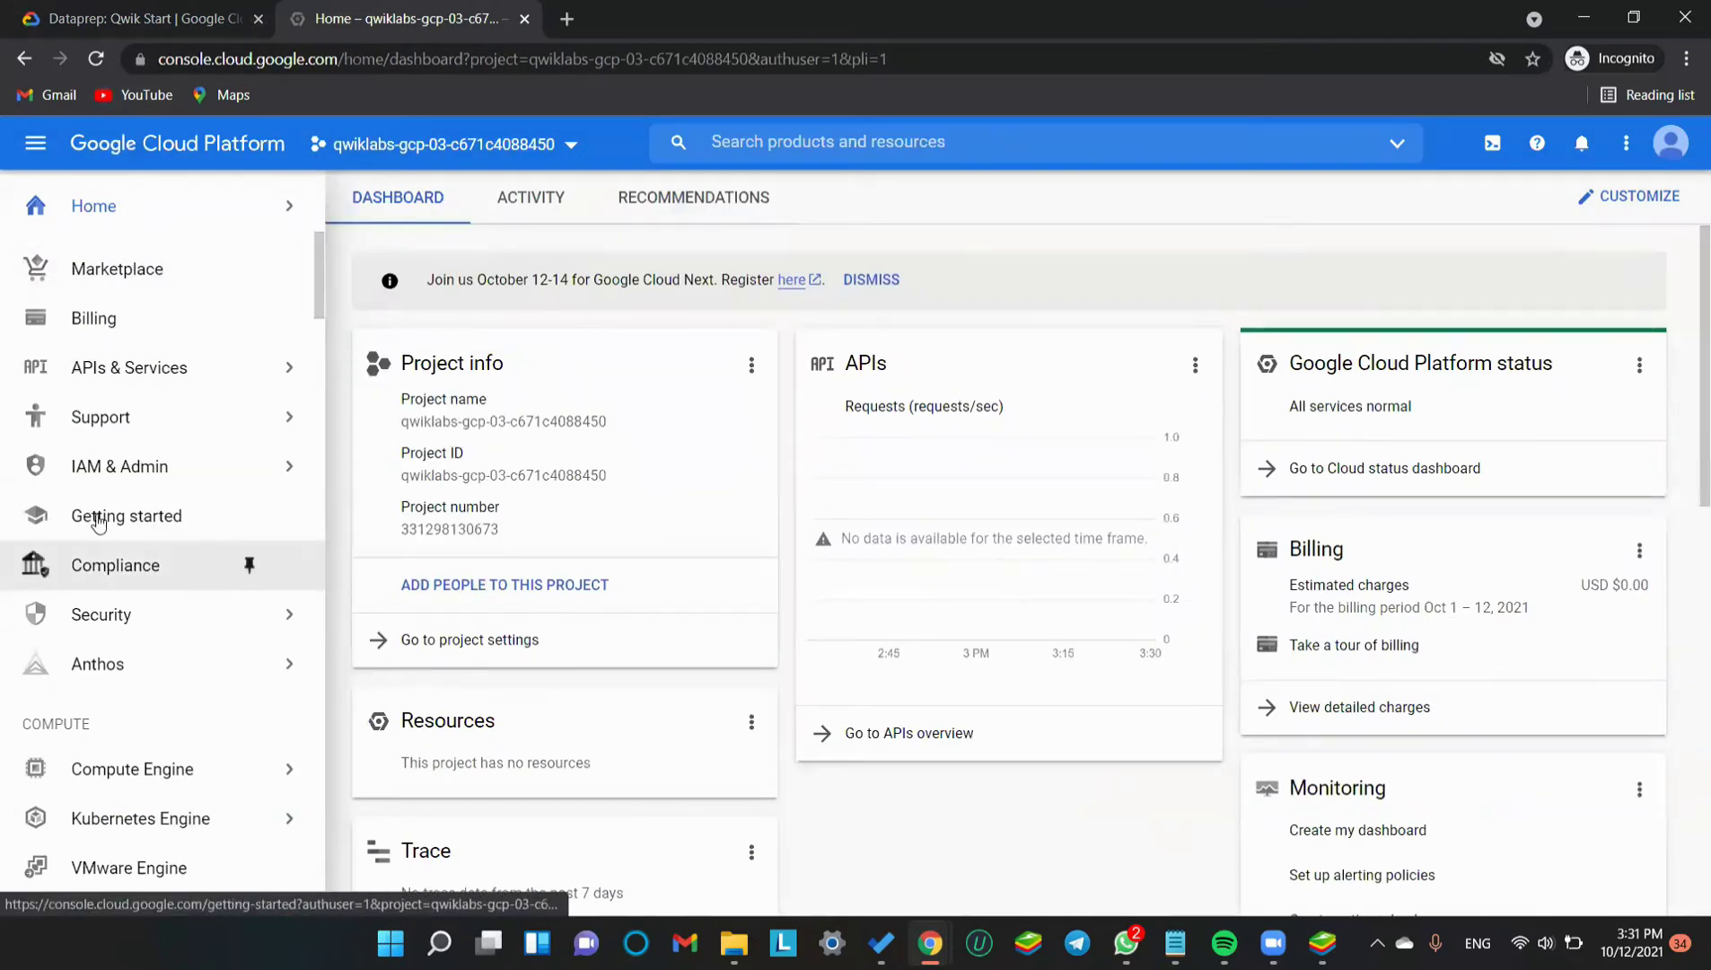
scroll(123, 402, "down", 5)
scroll(124, 405, "down", 1)
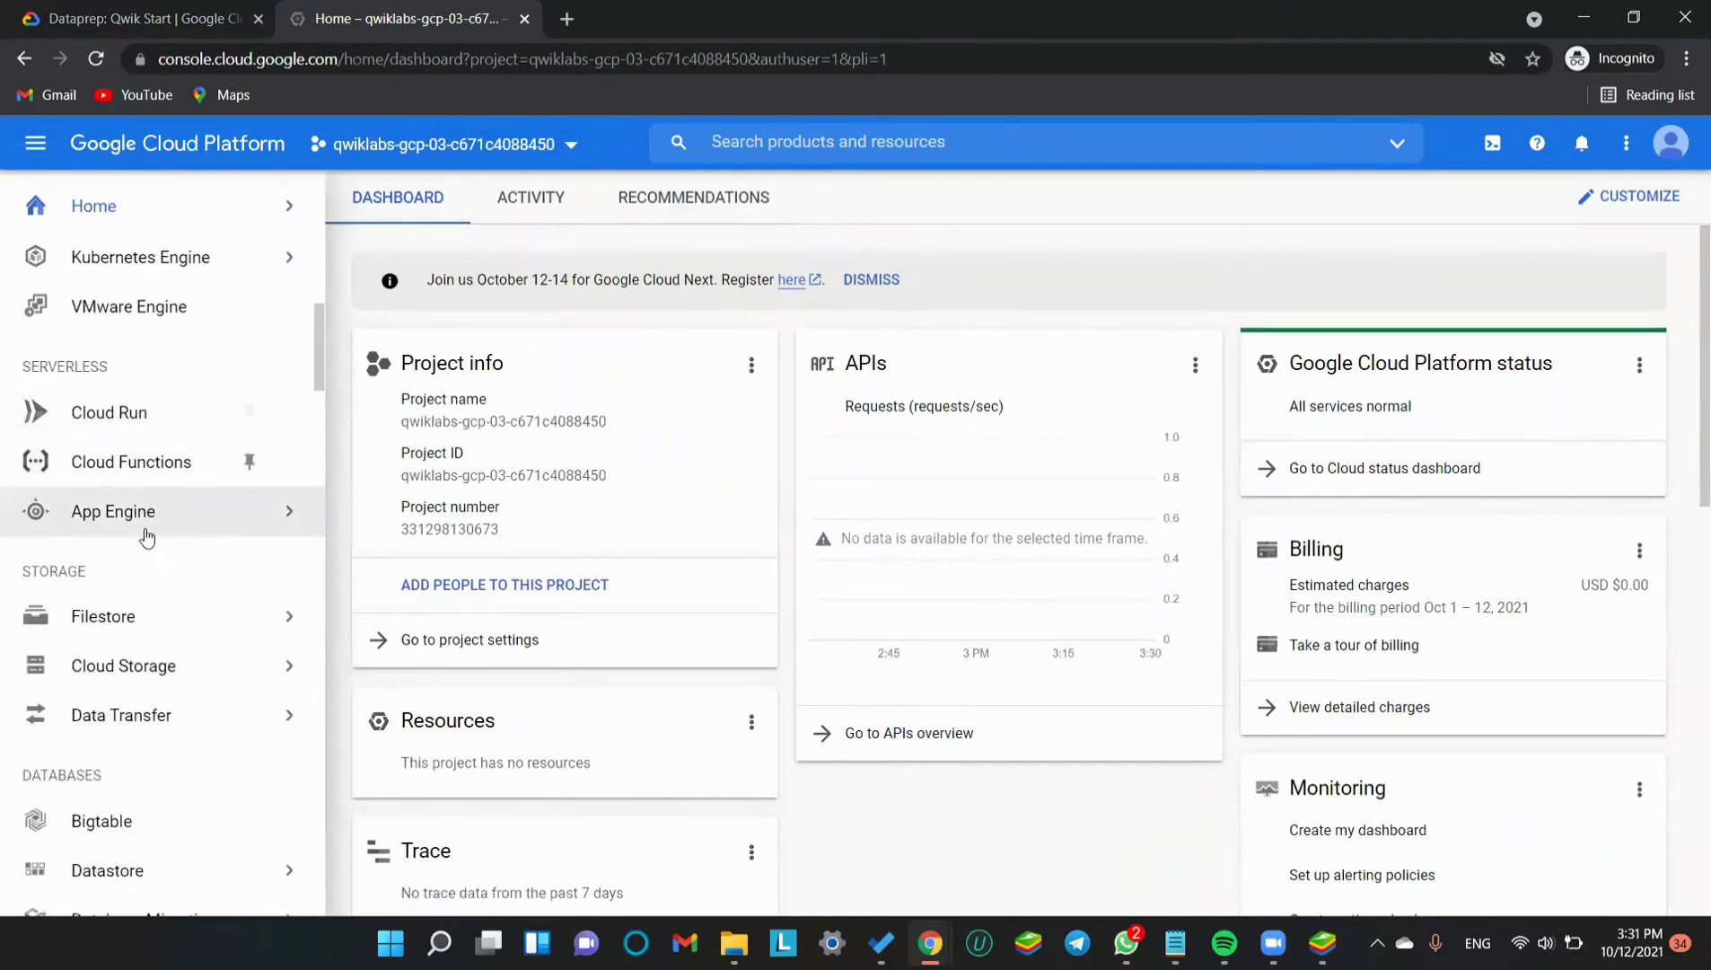
mouse_move(251, 666)
left_click(352, 677)
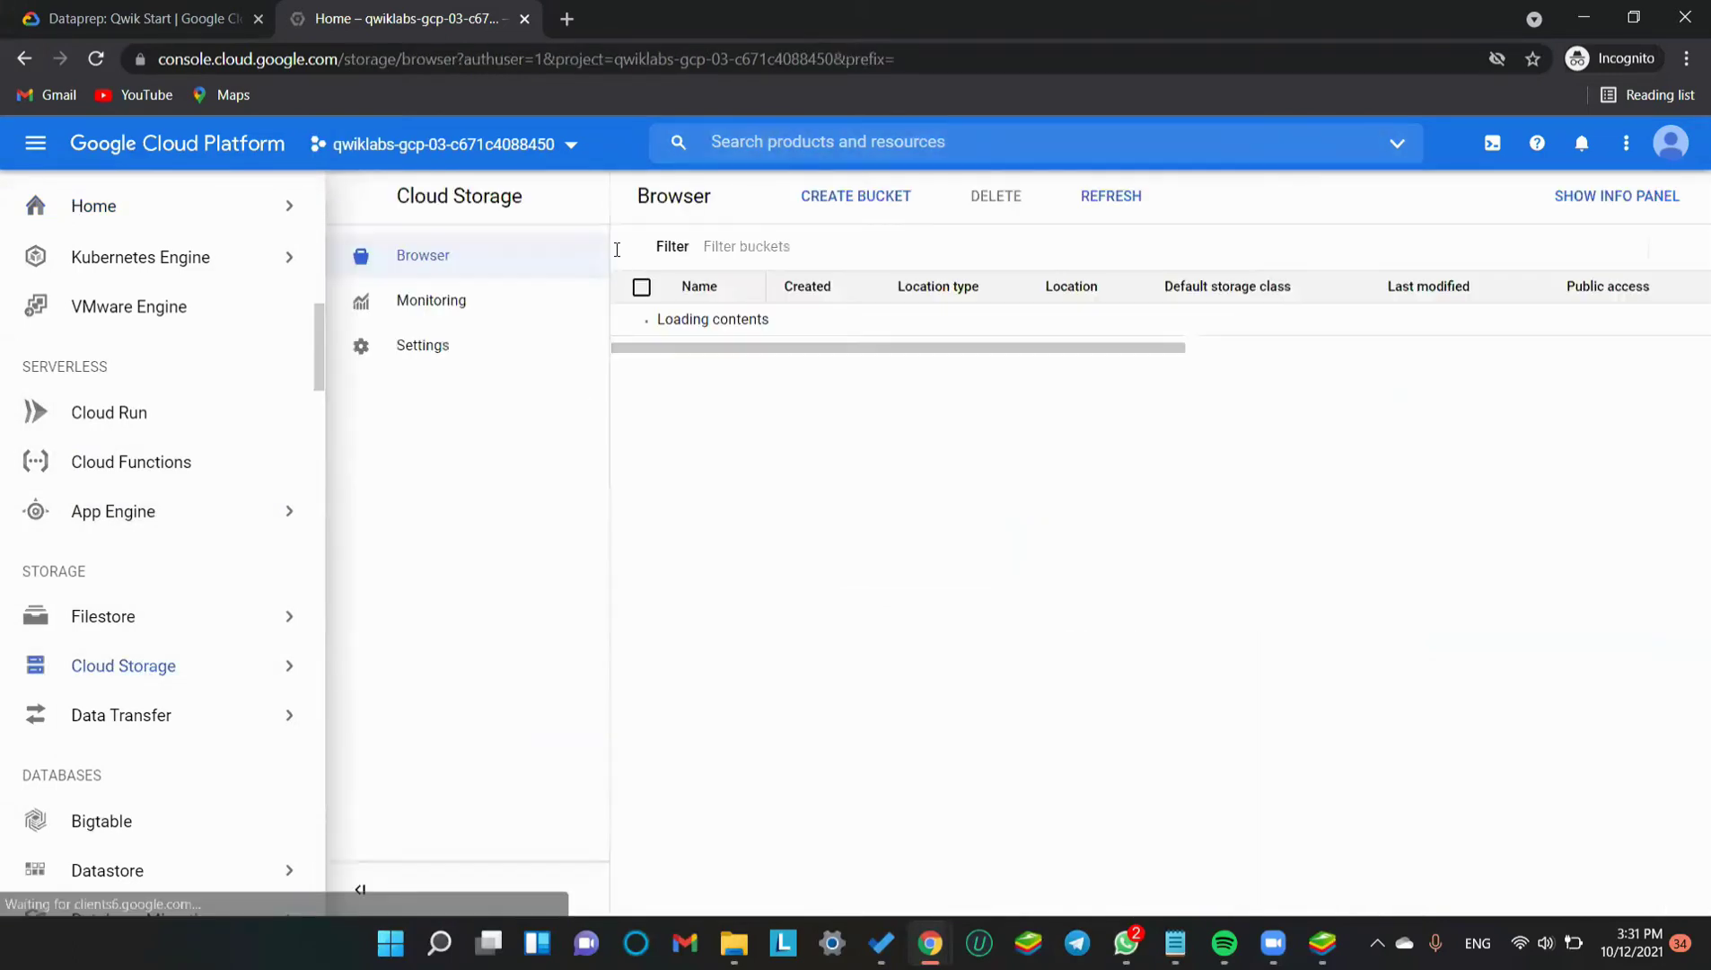
left_click(478, 203)
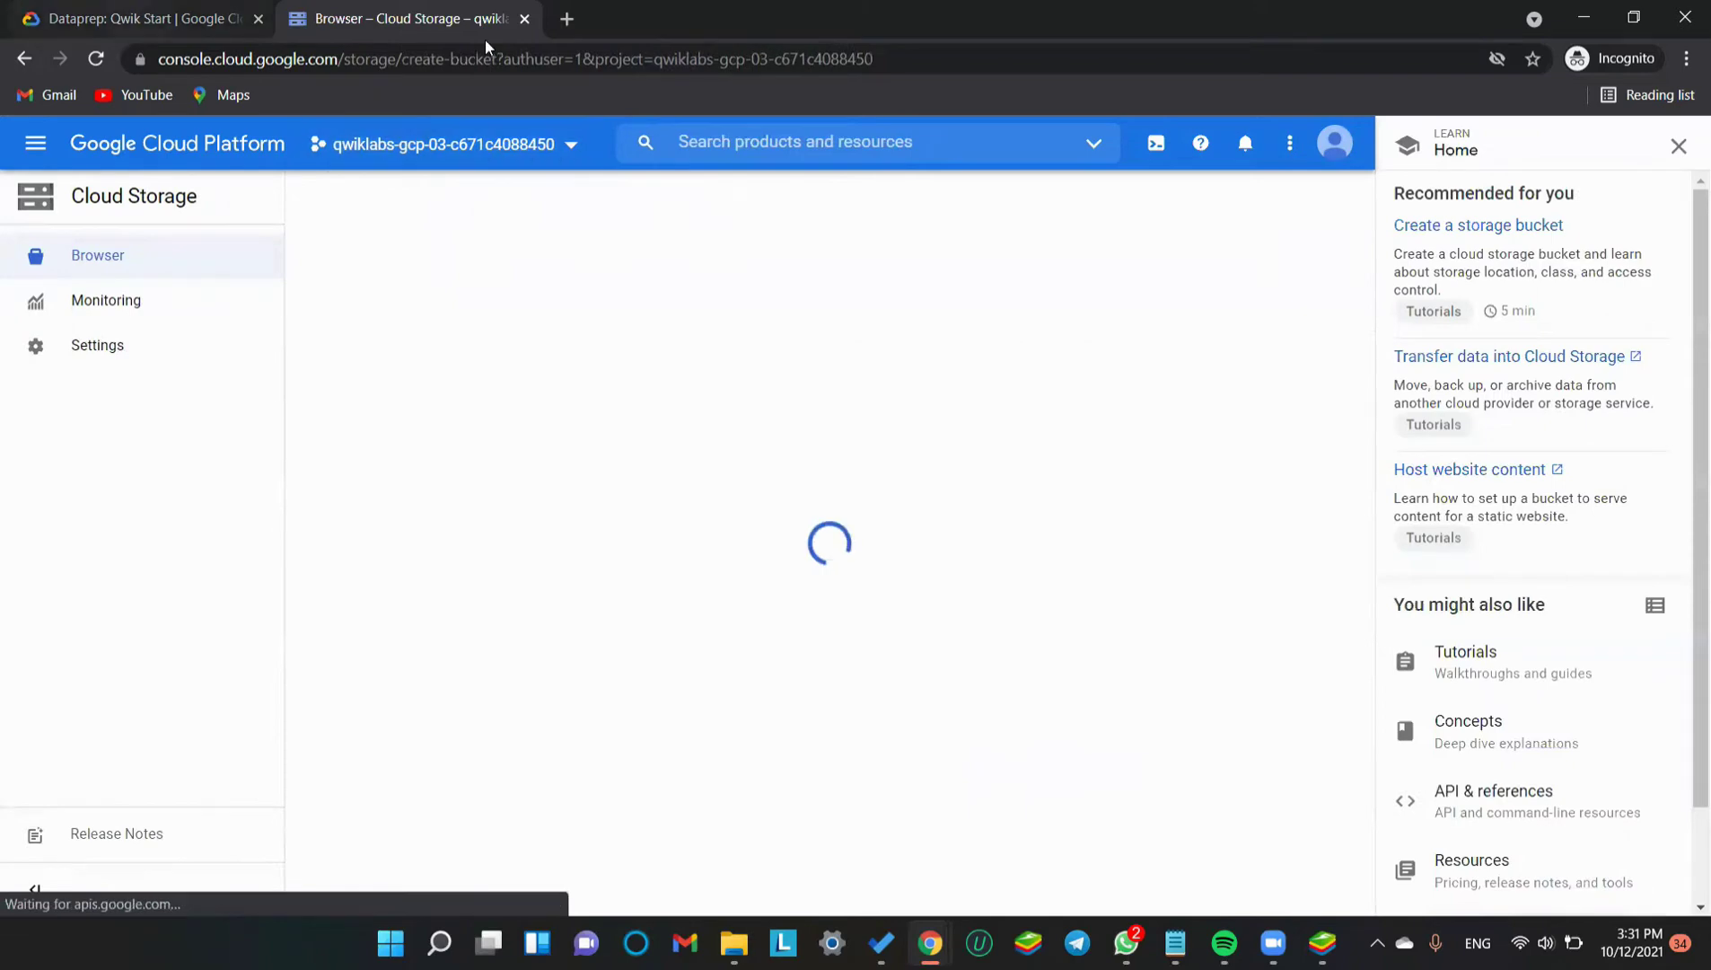
left_click(1678, 146)
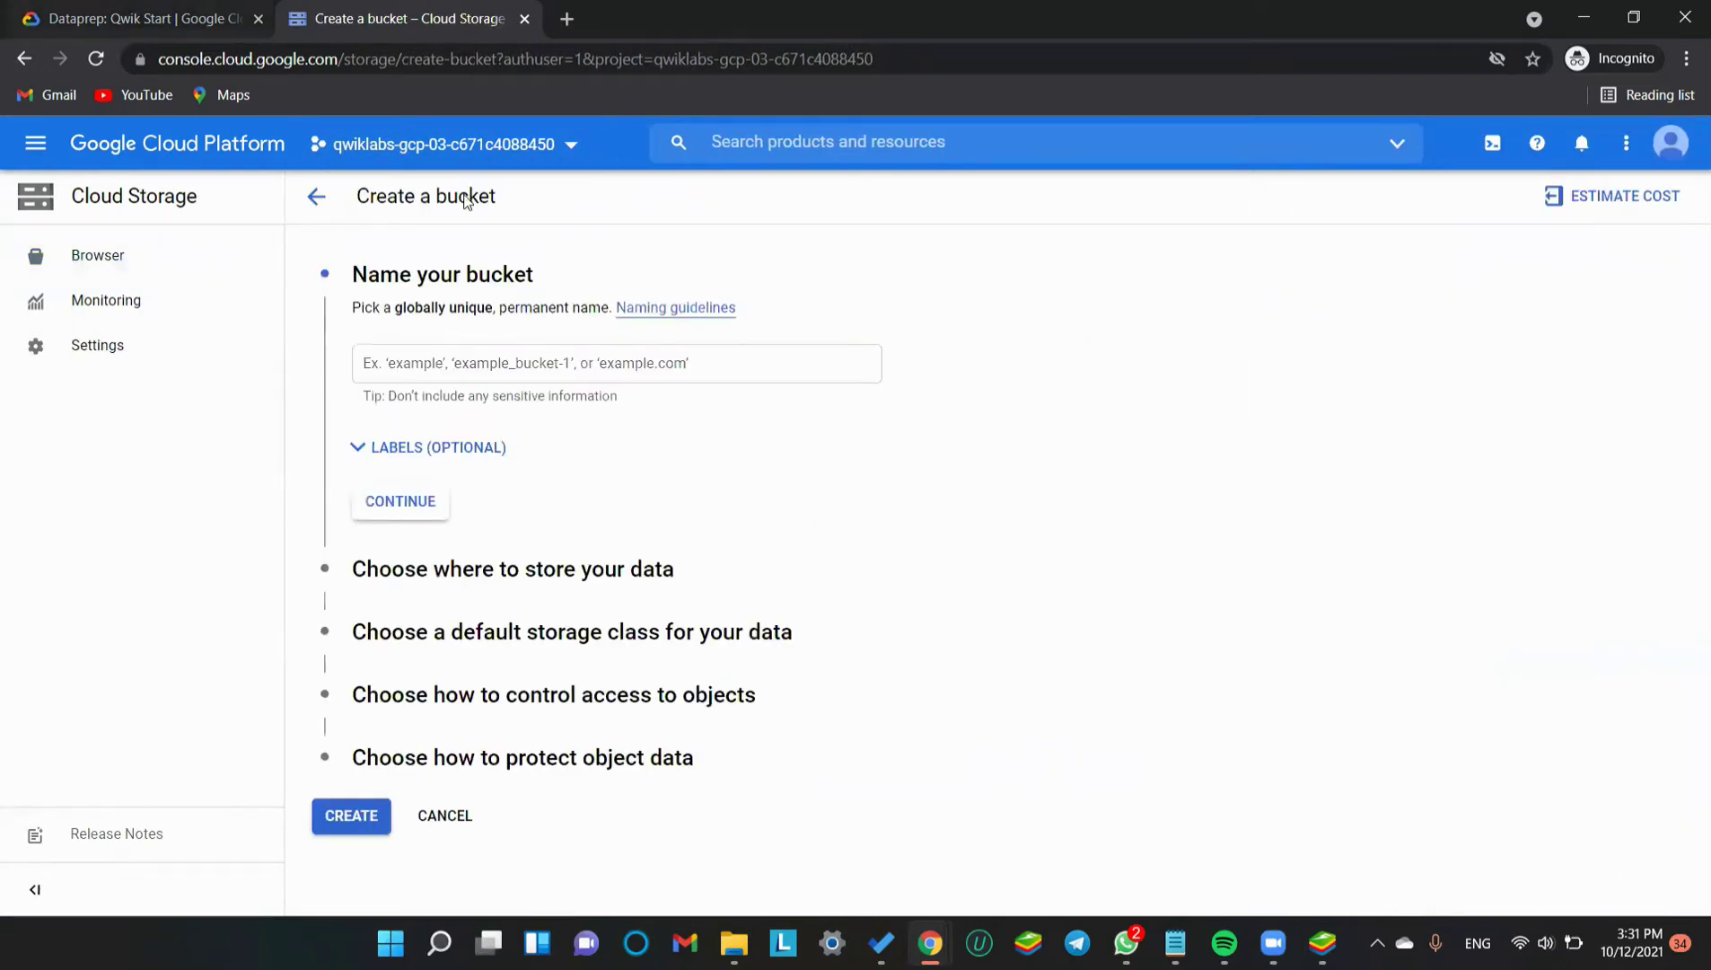
Check the lab's bucket naming instructions, copy the GCP Project ID and use it as the new bucket's name, qwiklabs-gcp-03-c671c4088450
key("ctrl+shift+Tab")
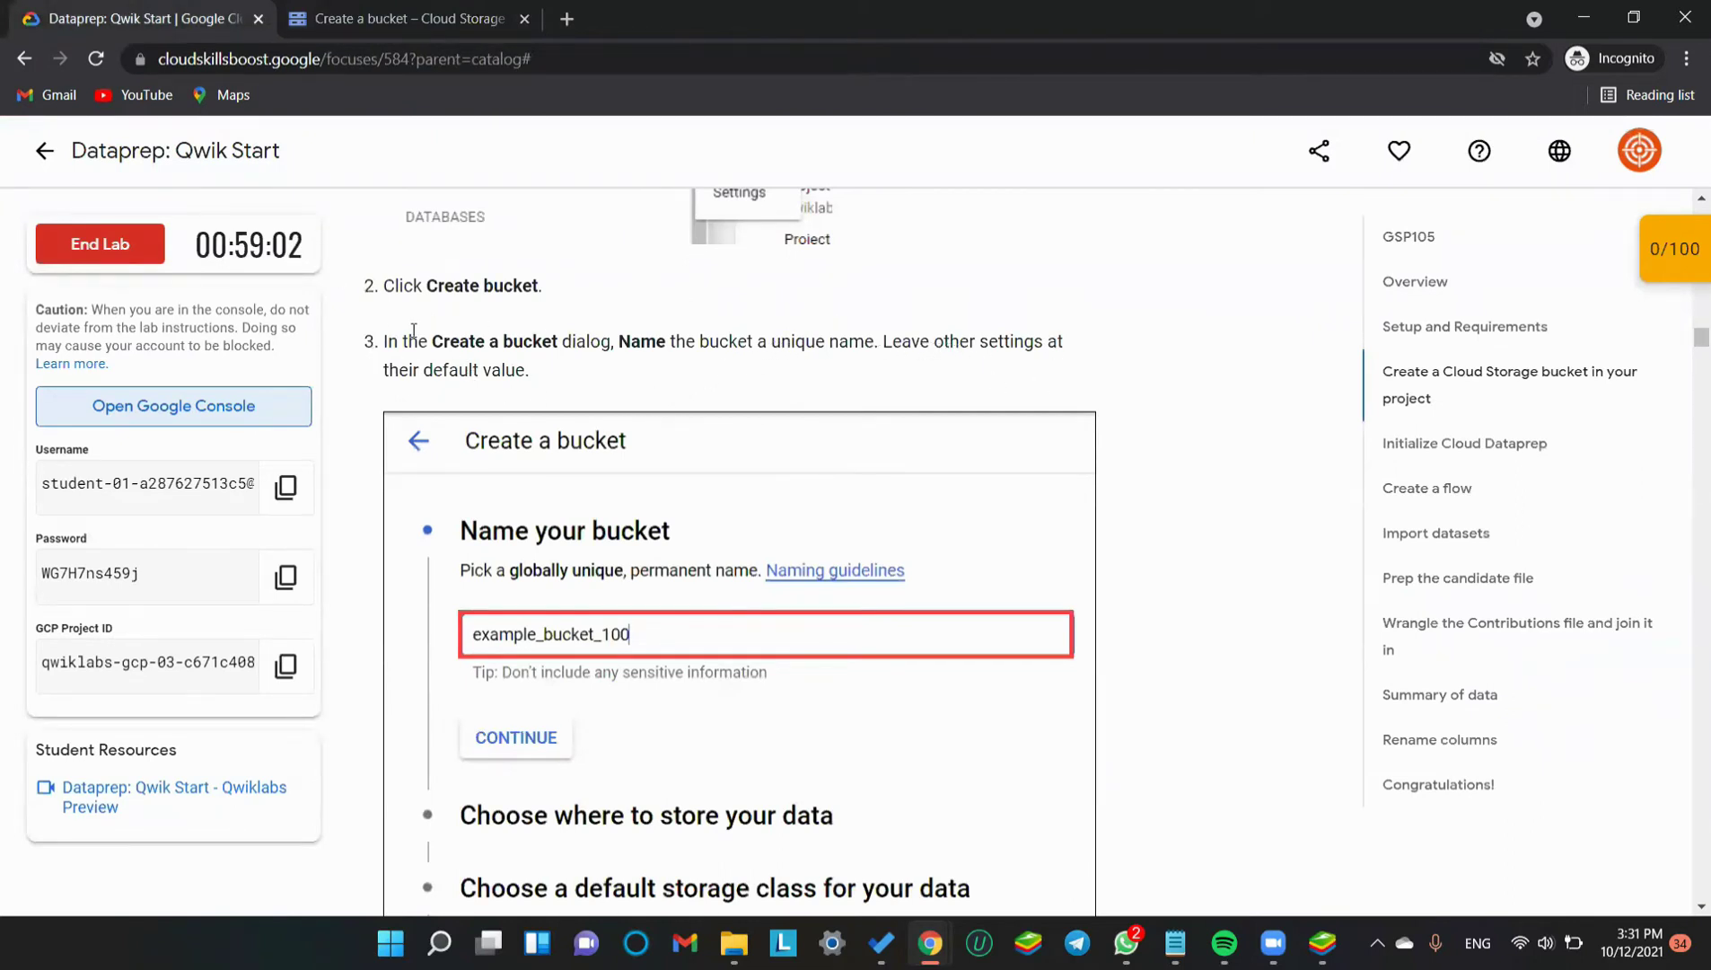
scroll(571, 447, "down", 3)
scroll(571, 446, "up", 1)
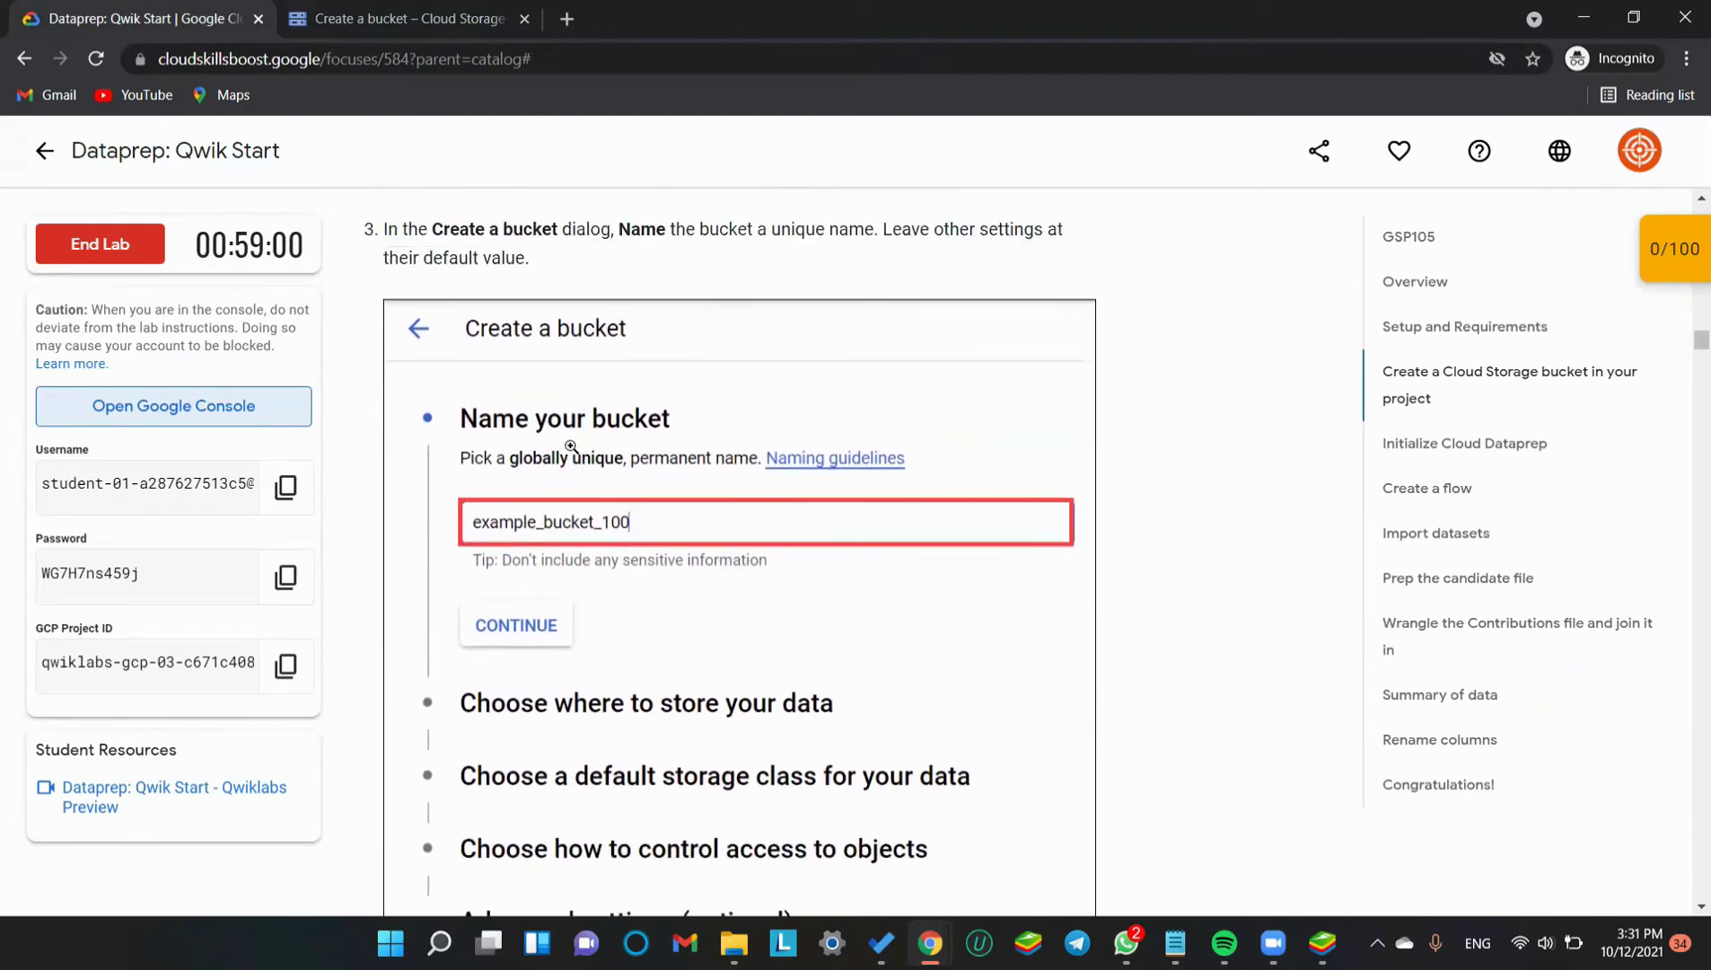
scroll(571, 446, "down", 1)
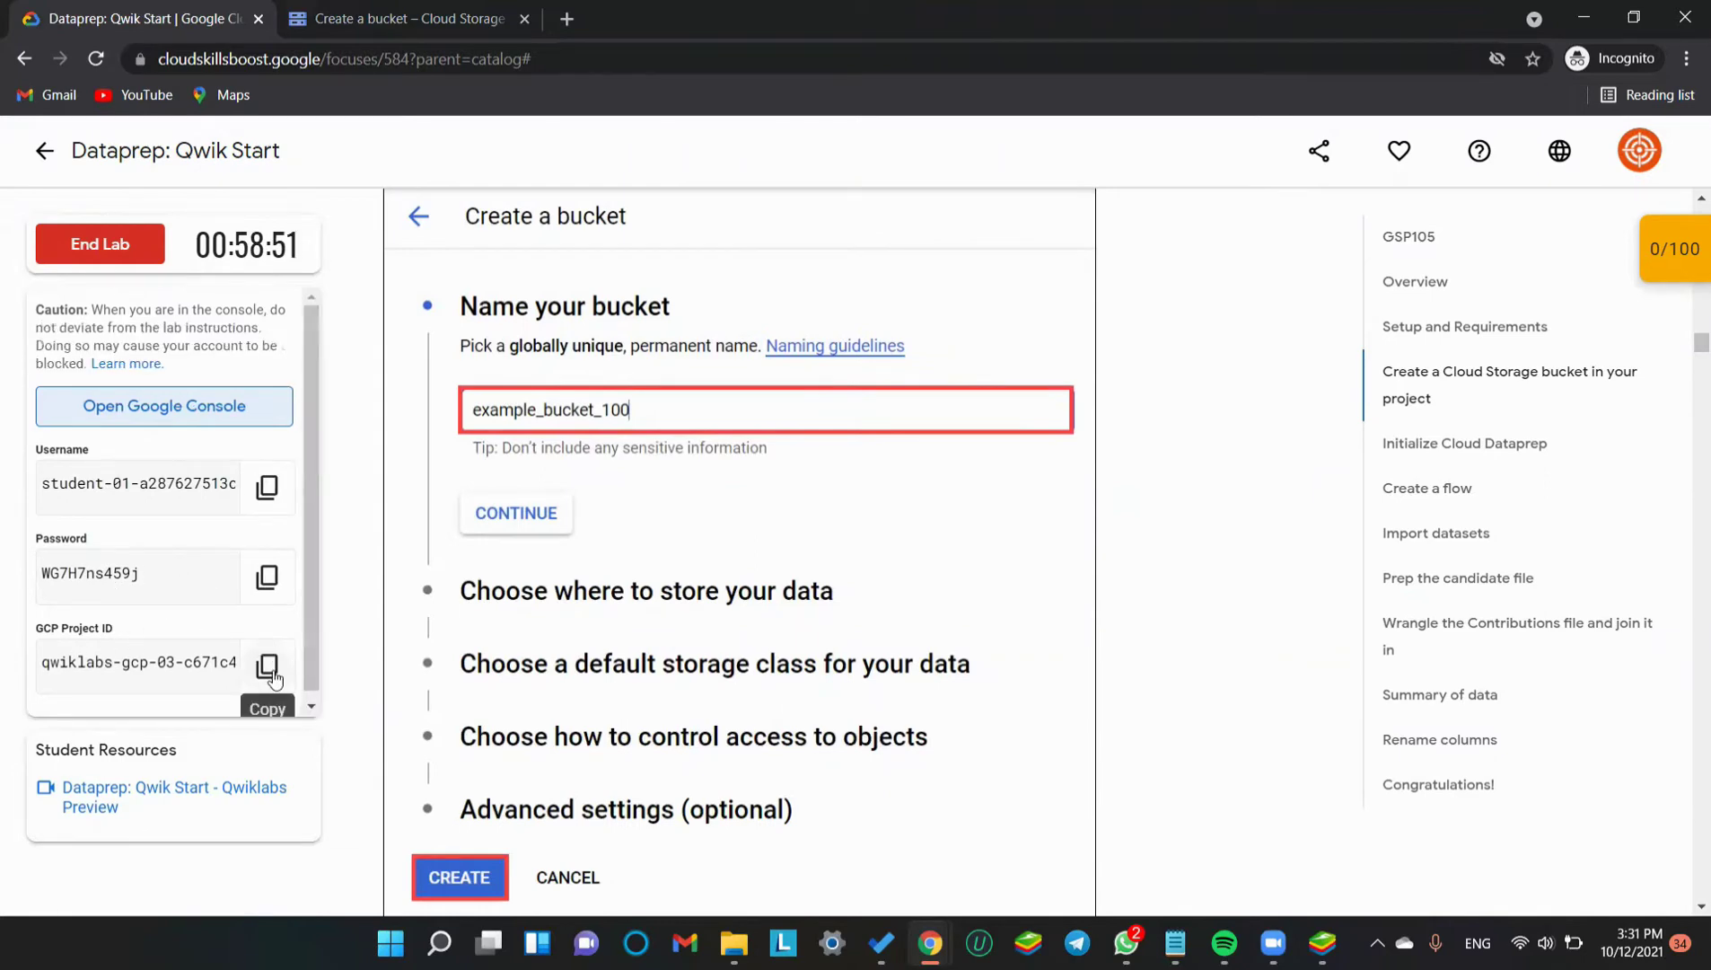
scroll(711, 565, "down", 3)
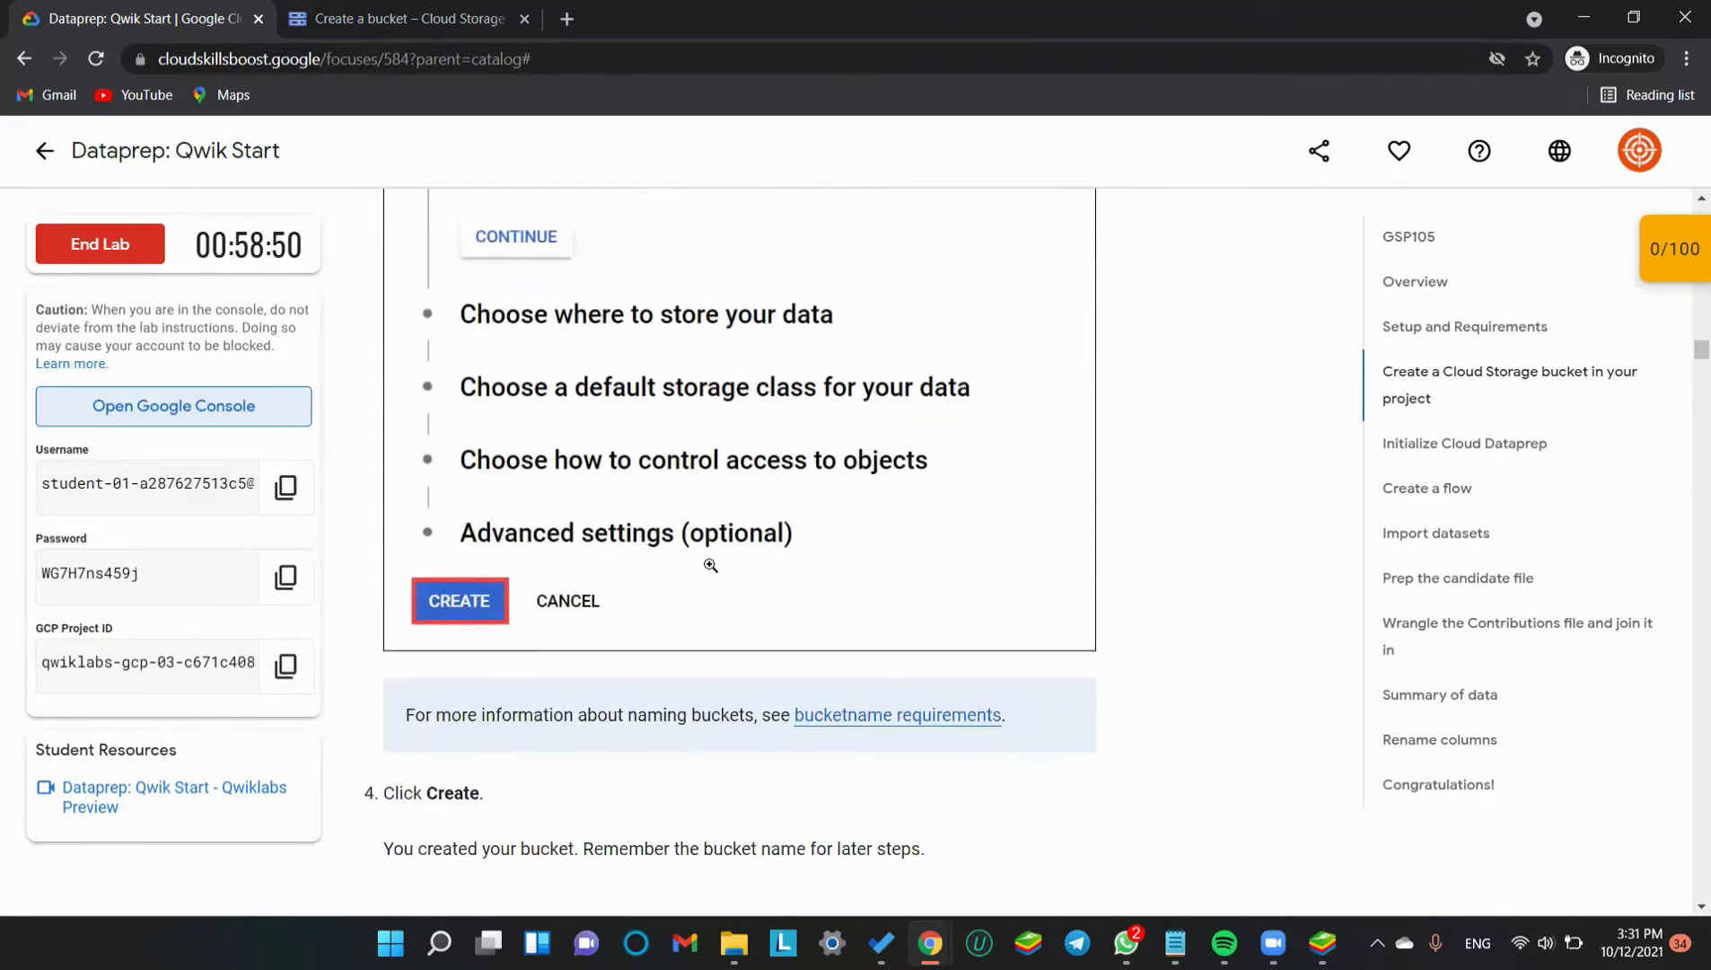
left_click(288, 675)
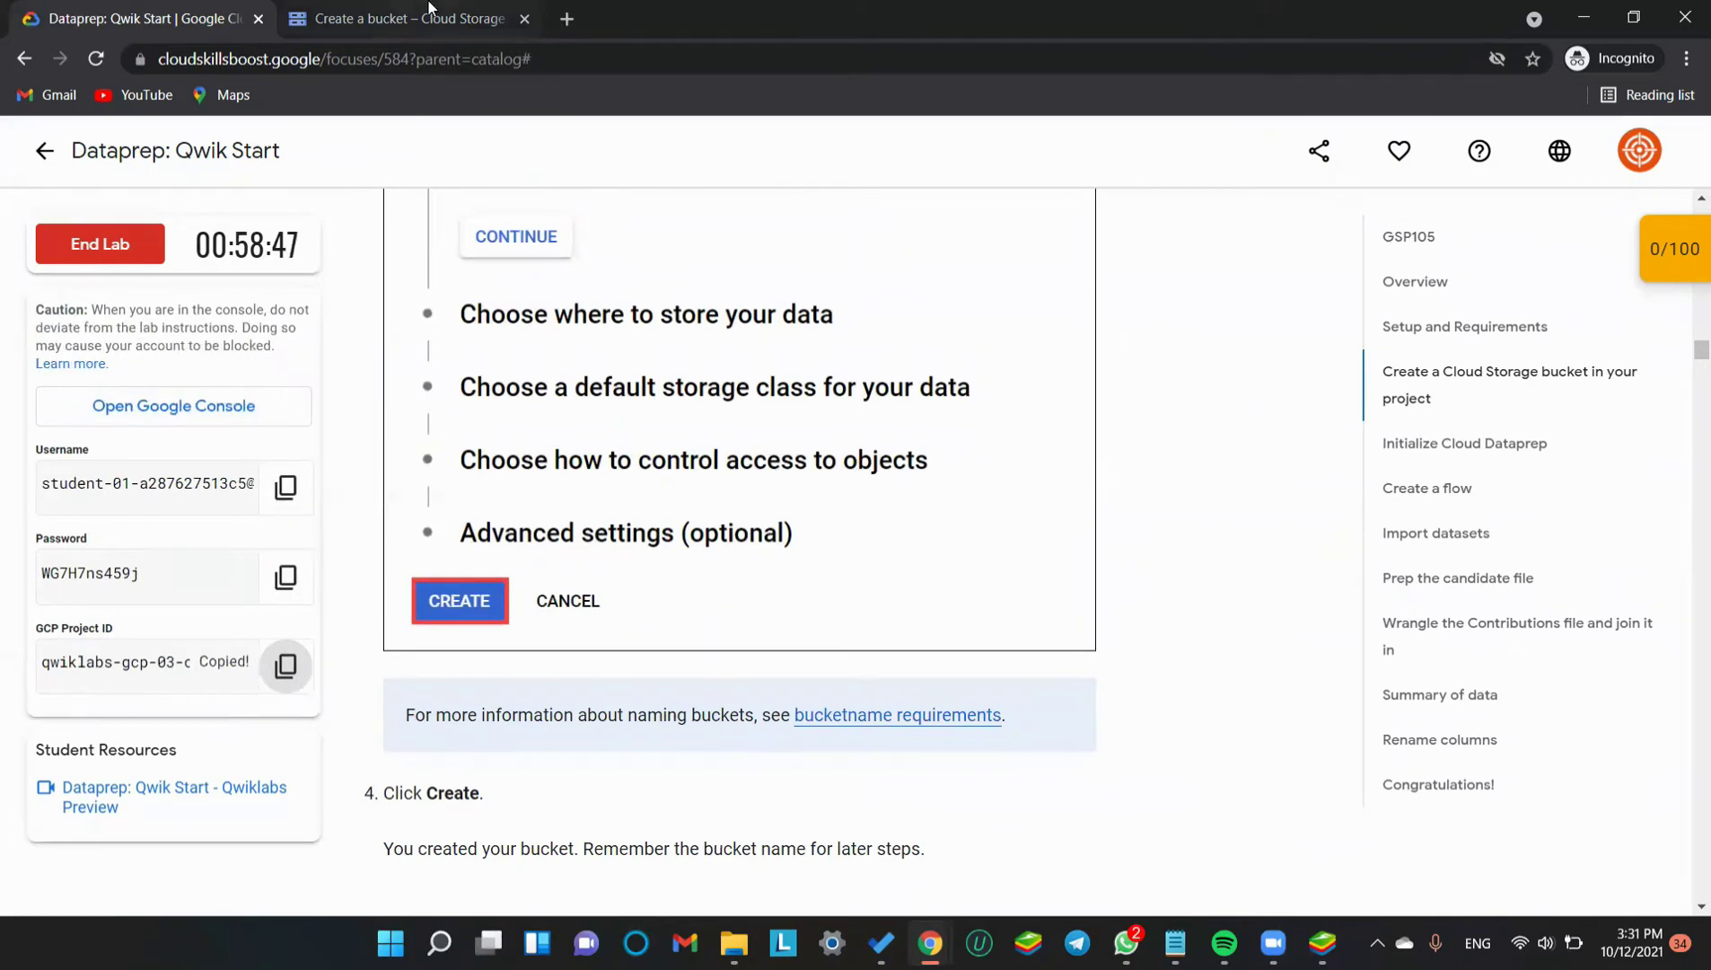
left_click(408, 18)
left_click(501, 362)
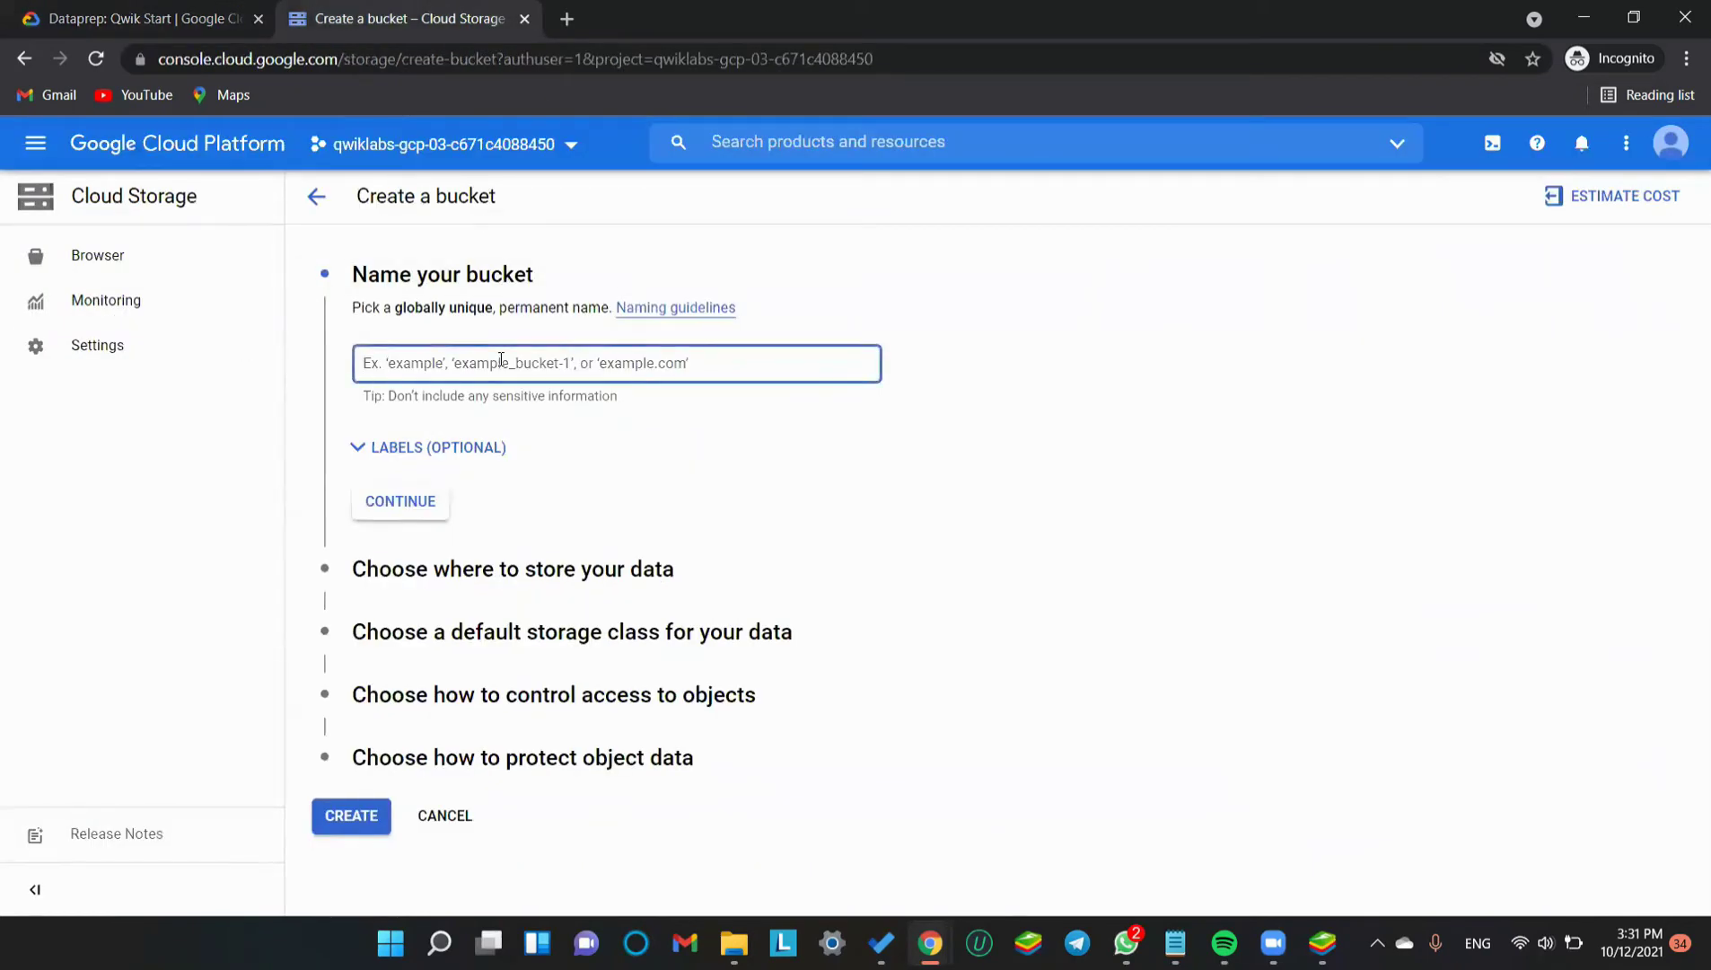
key("ctrl+v")
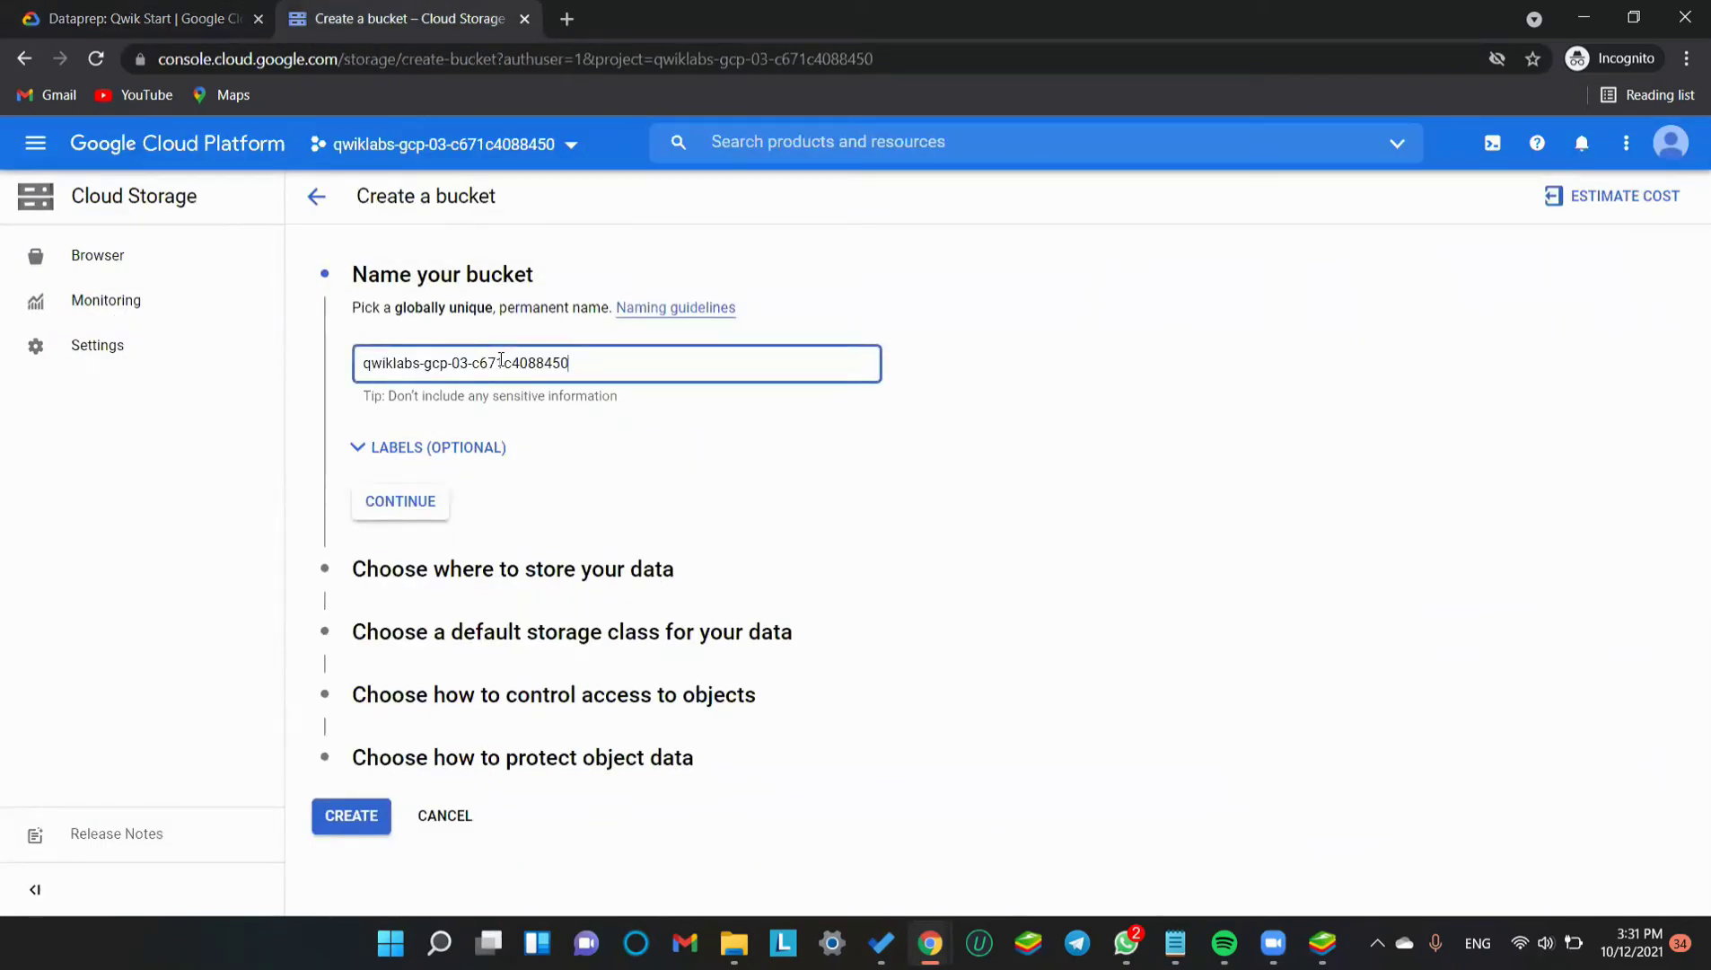
left_click(404, 519)
Check the lab's remaining bucket instructions and create the bucket with all other settings at their defaults
left_click(130, 7)
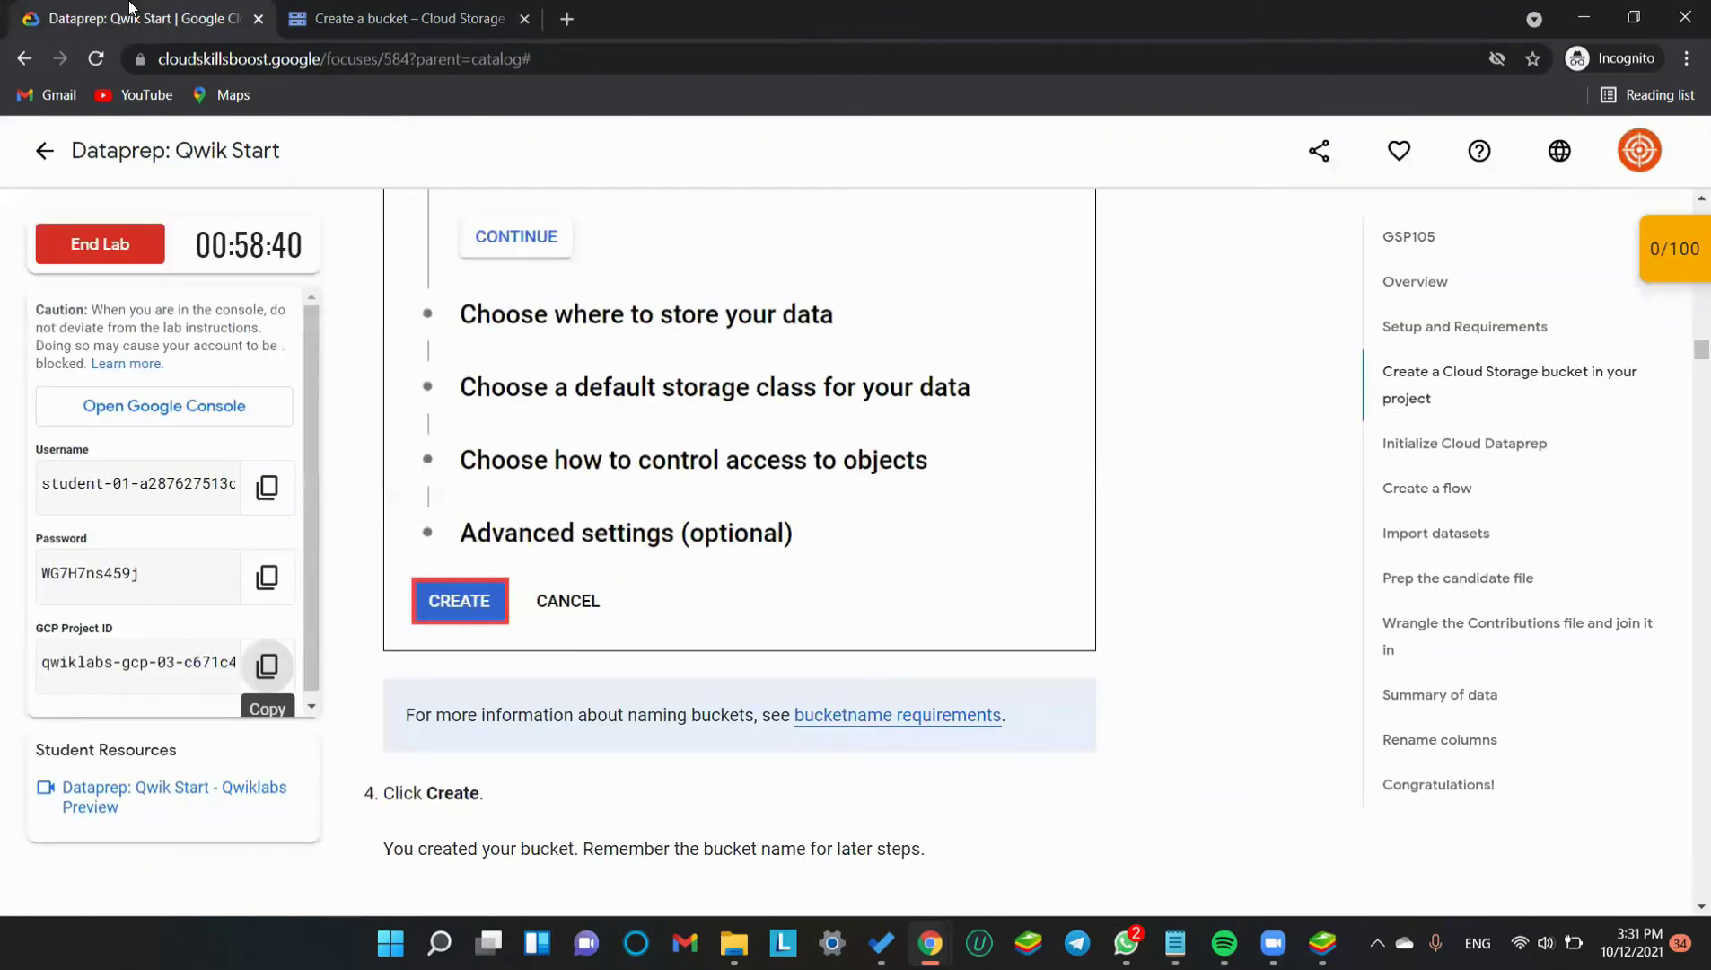
scroll(585, 592, "down", 4)
left_click(370, 7)
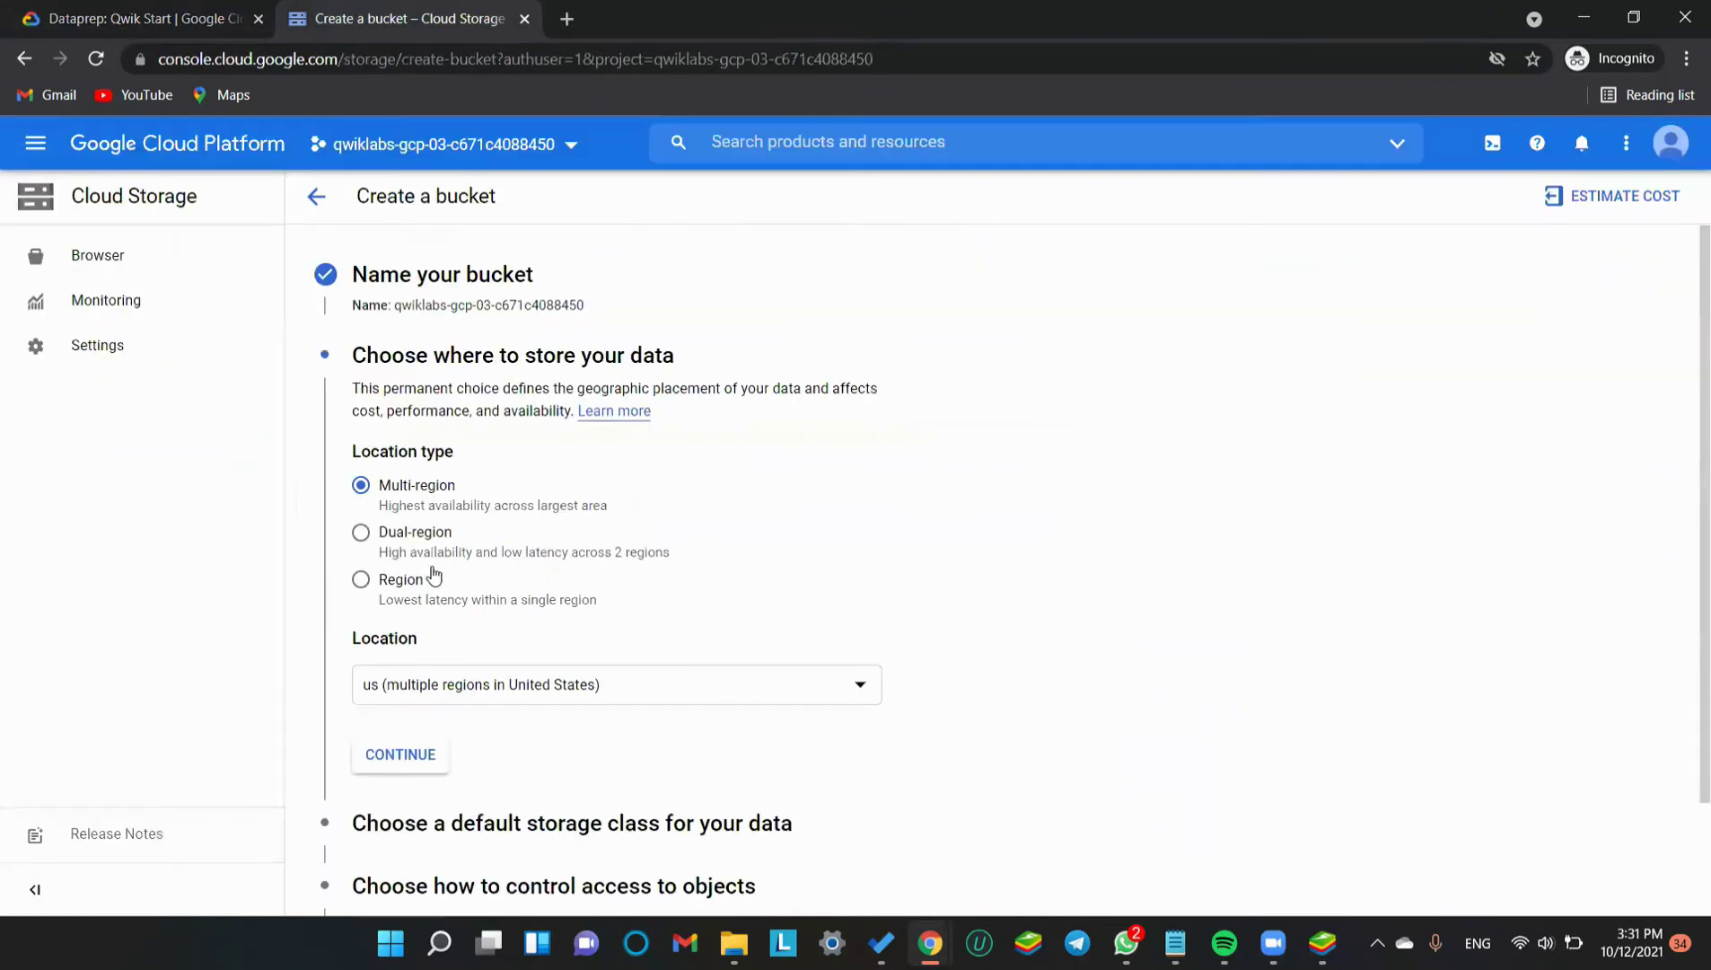
scroll(434, 575, "down", 2)
left_click(333, 873)
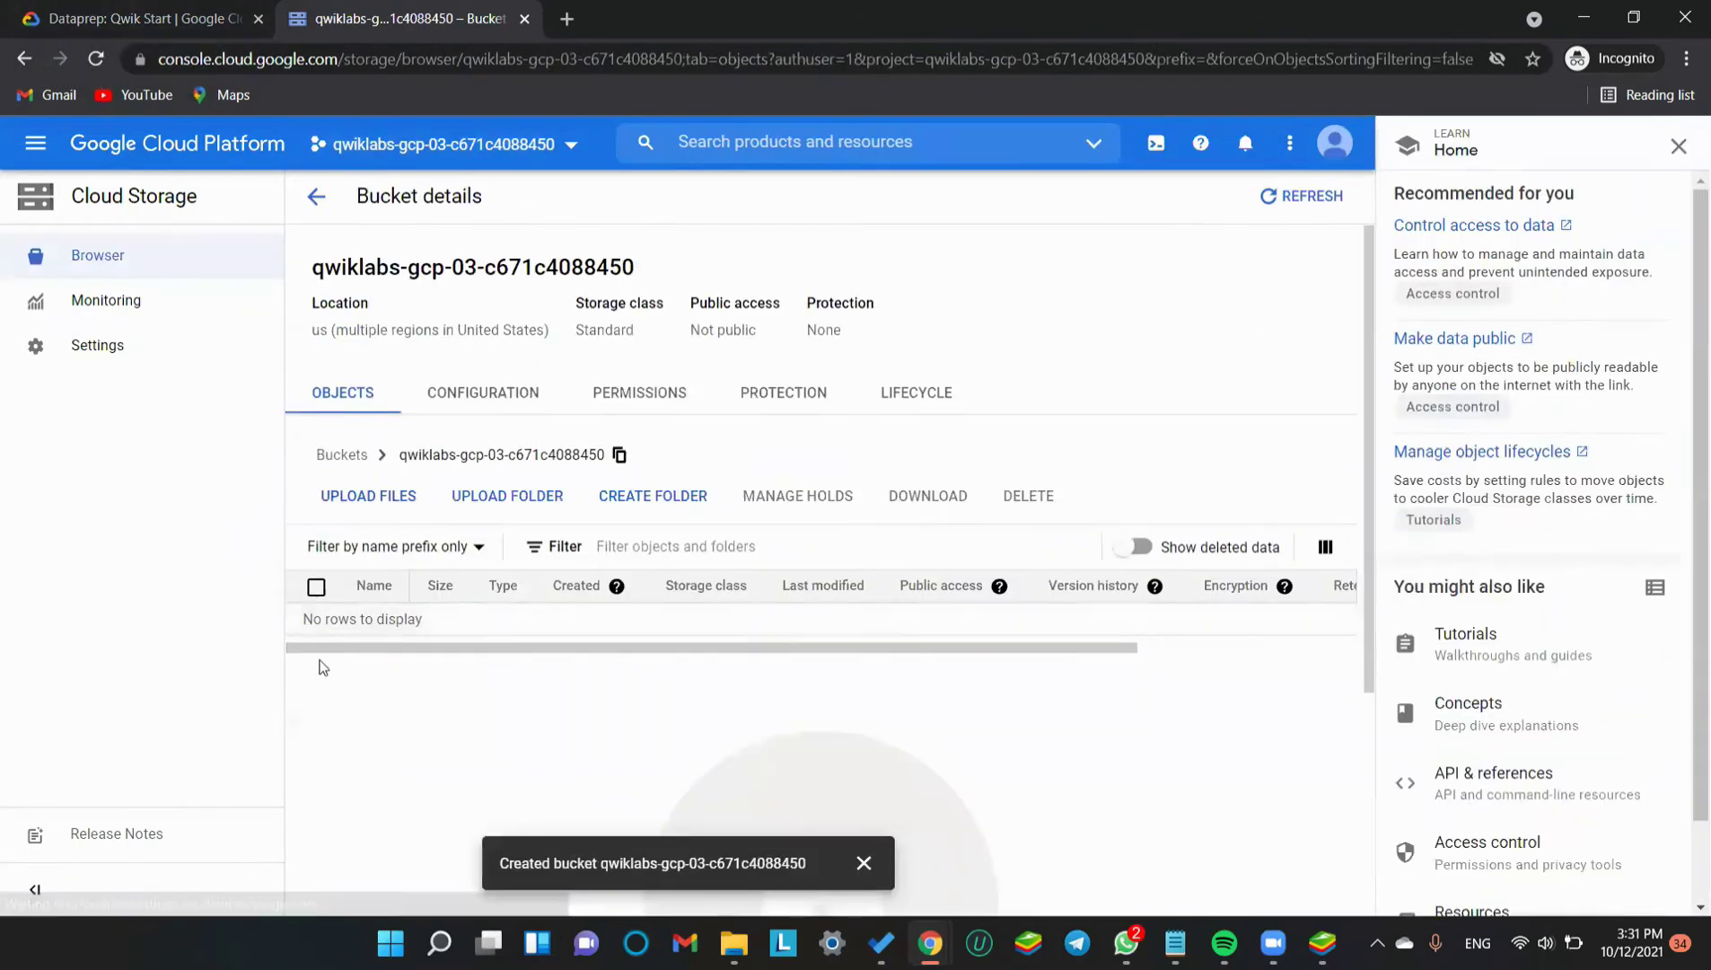
Check the lab progress for the Create a Cloud Storage bucket task and read the Initialize Cloud Dataprep instructions
left_click(85, 7)
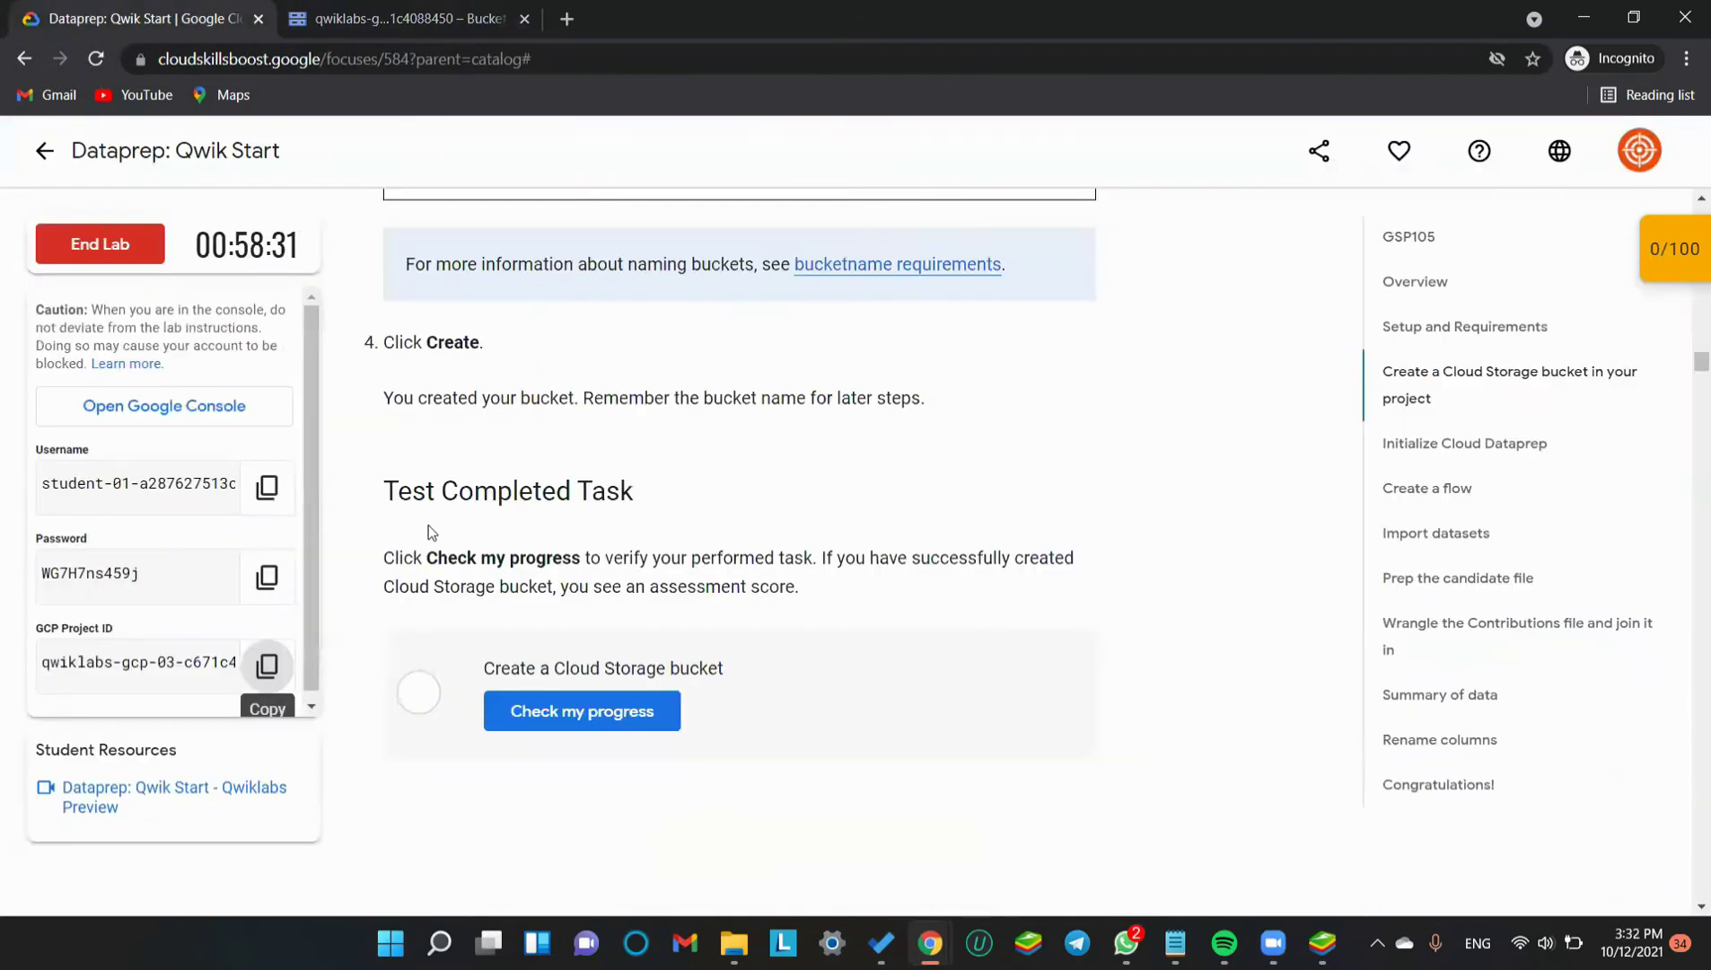
left_click(538, 718)
scroll(901, 601, "down", 8)
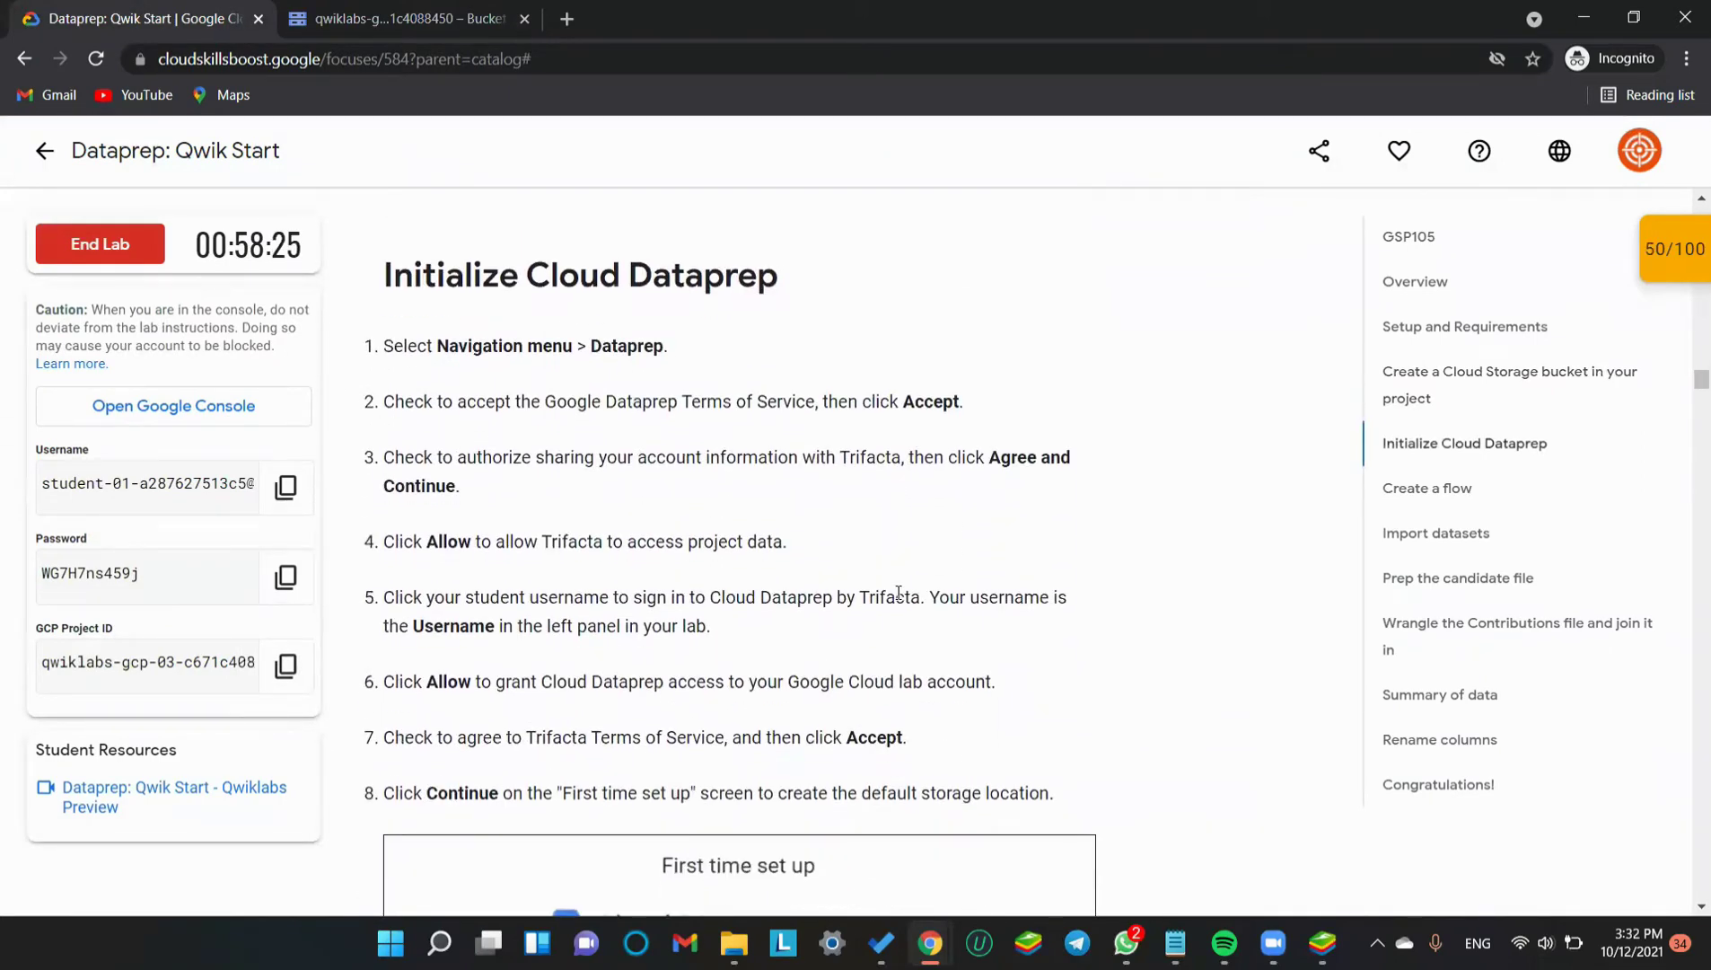
scroll(621, 435, "down", 4)
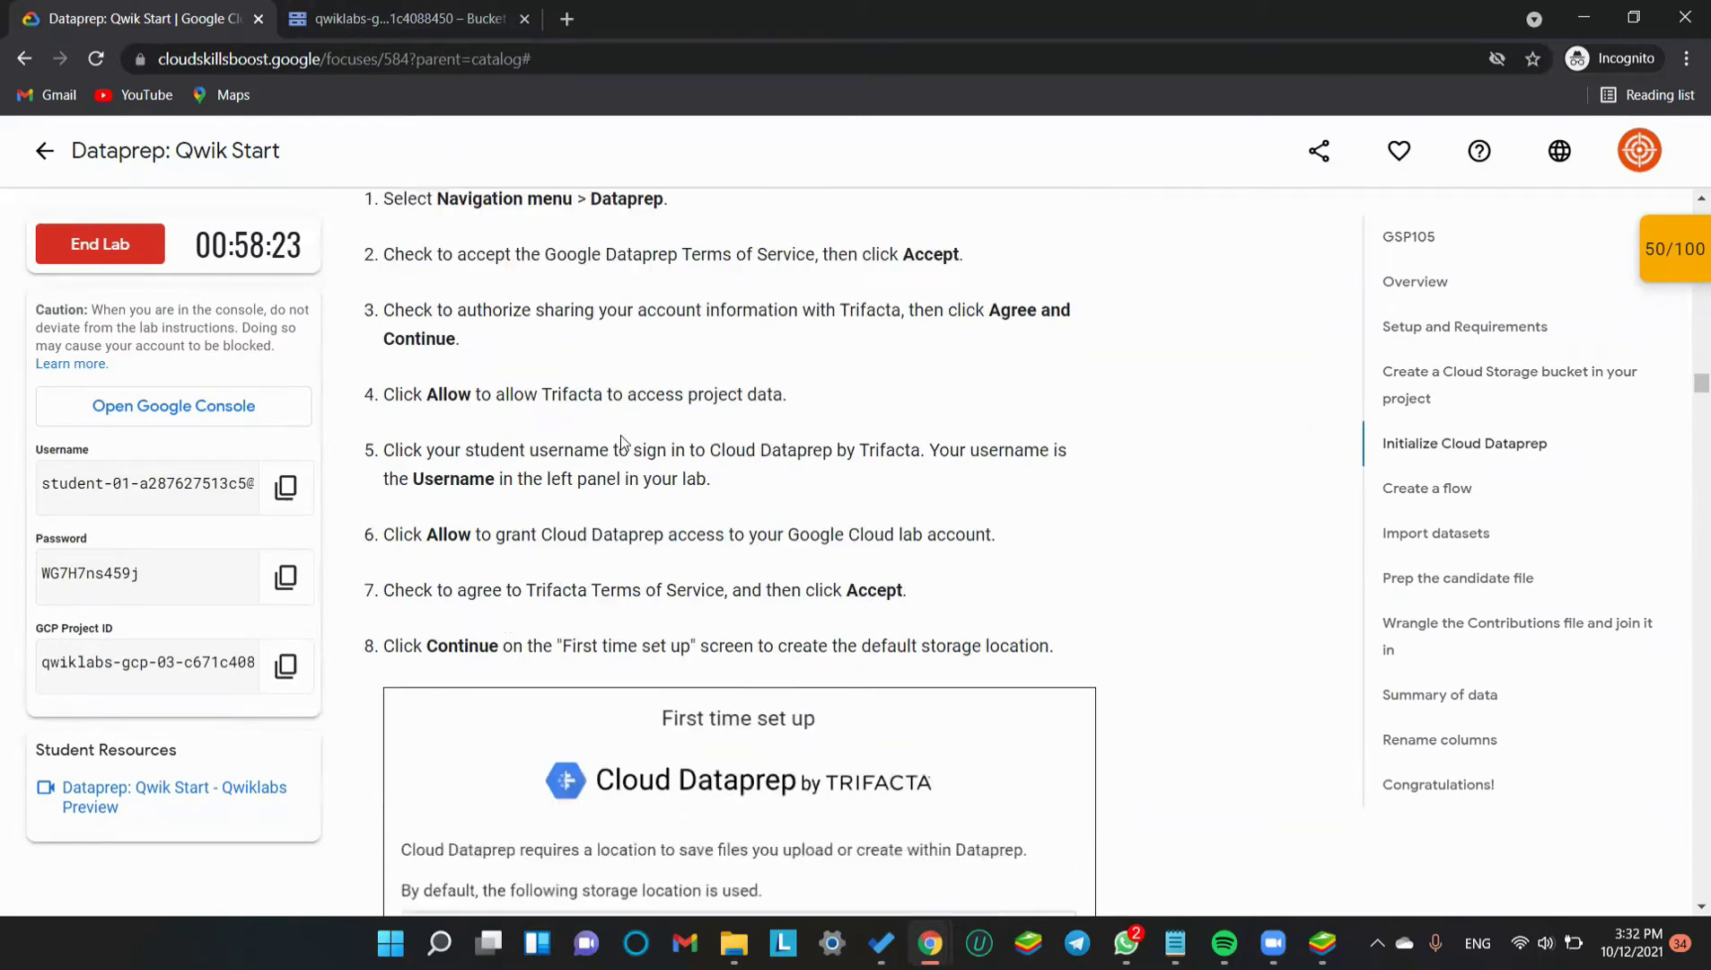
scroll(621, 435, "up", 3)
scroll(620, 435, "up", 1)
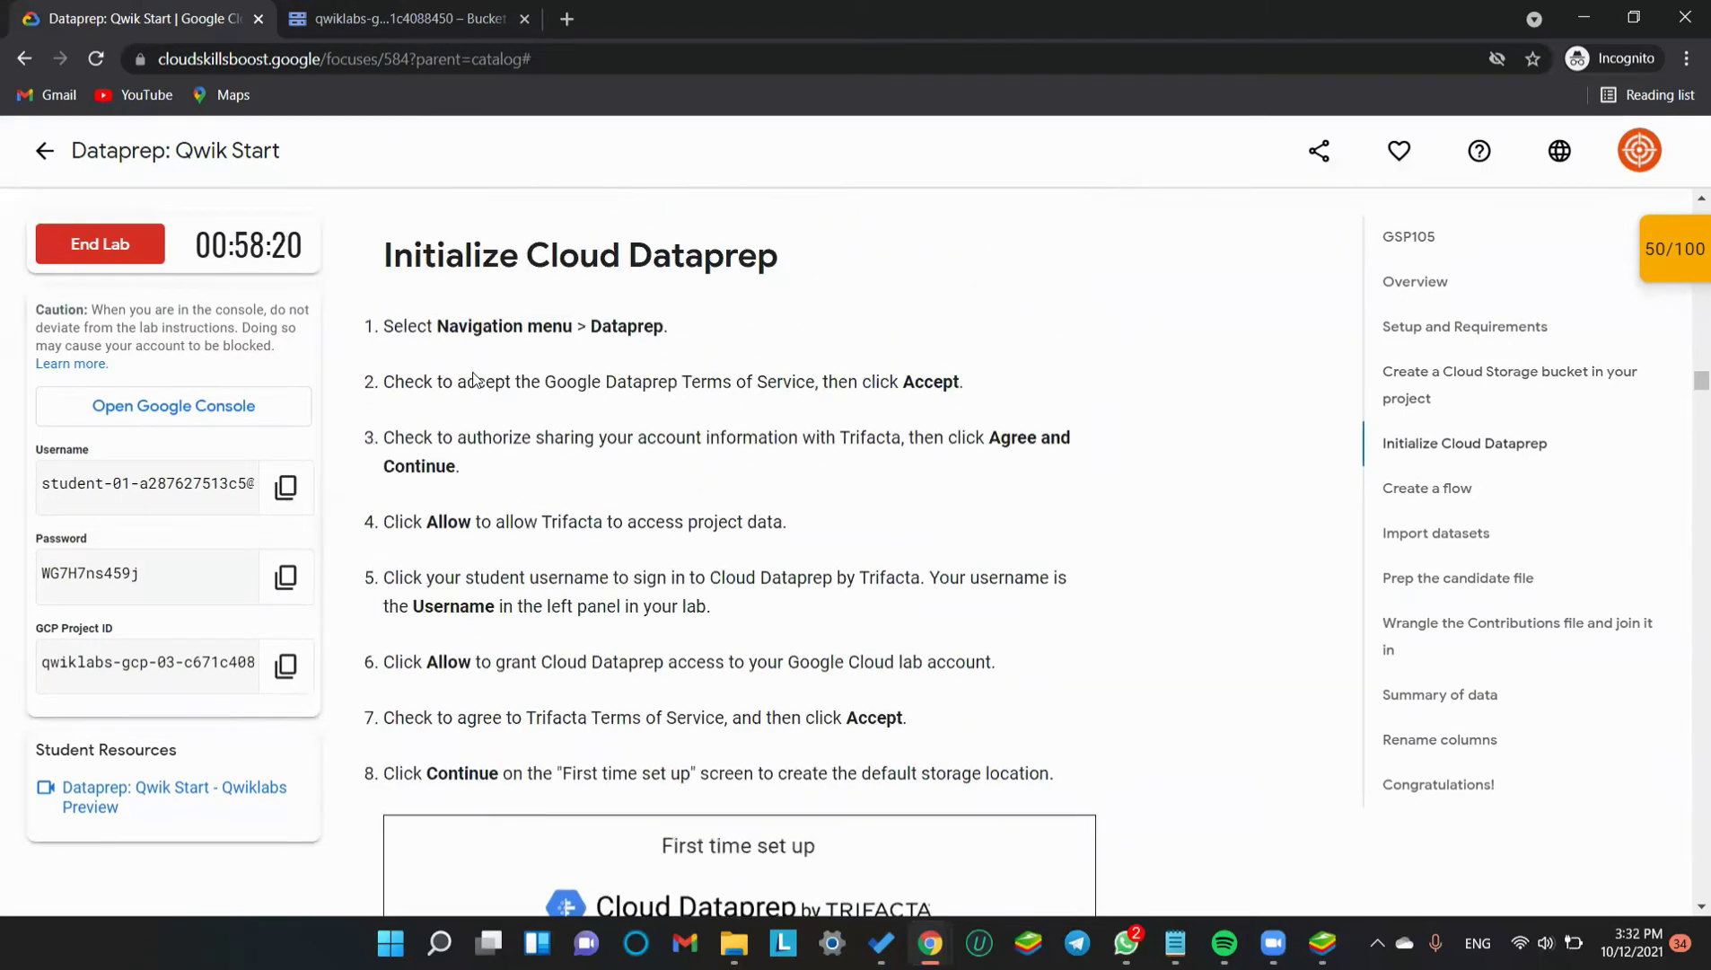
Return to the Google Cloud console, find Dataprep among the Big Data products and open it
left_click(436, 9)
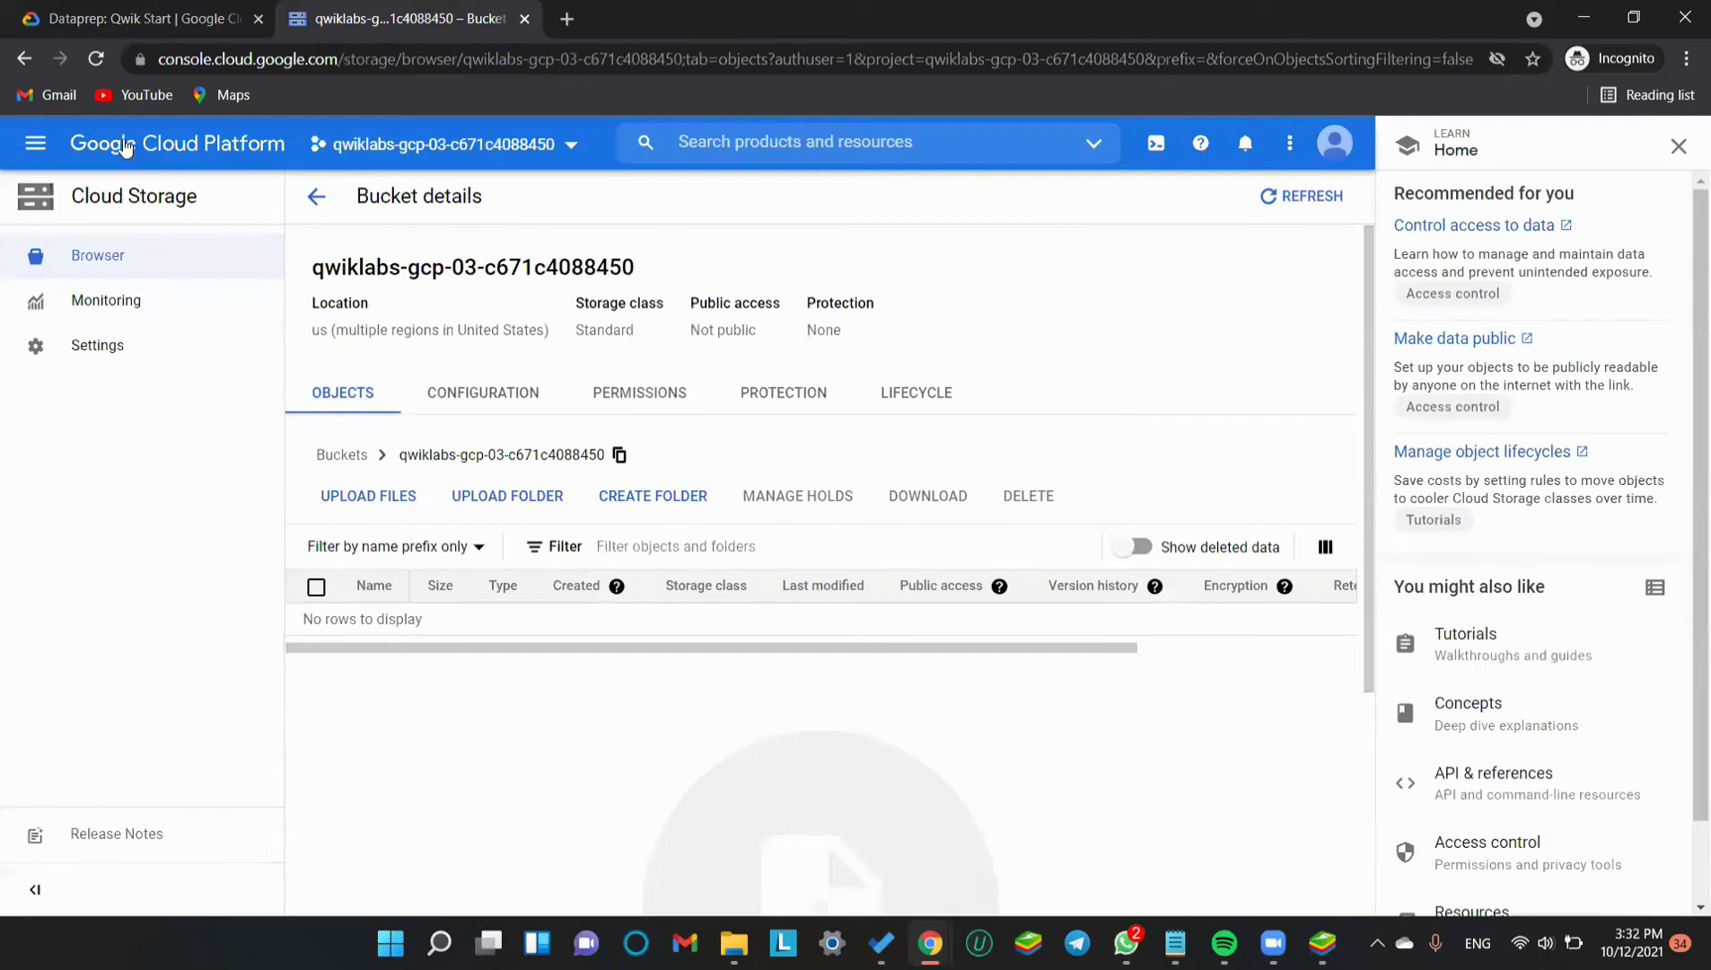
left_click(49, 139)
scroll(148, 501, "down", 8)
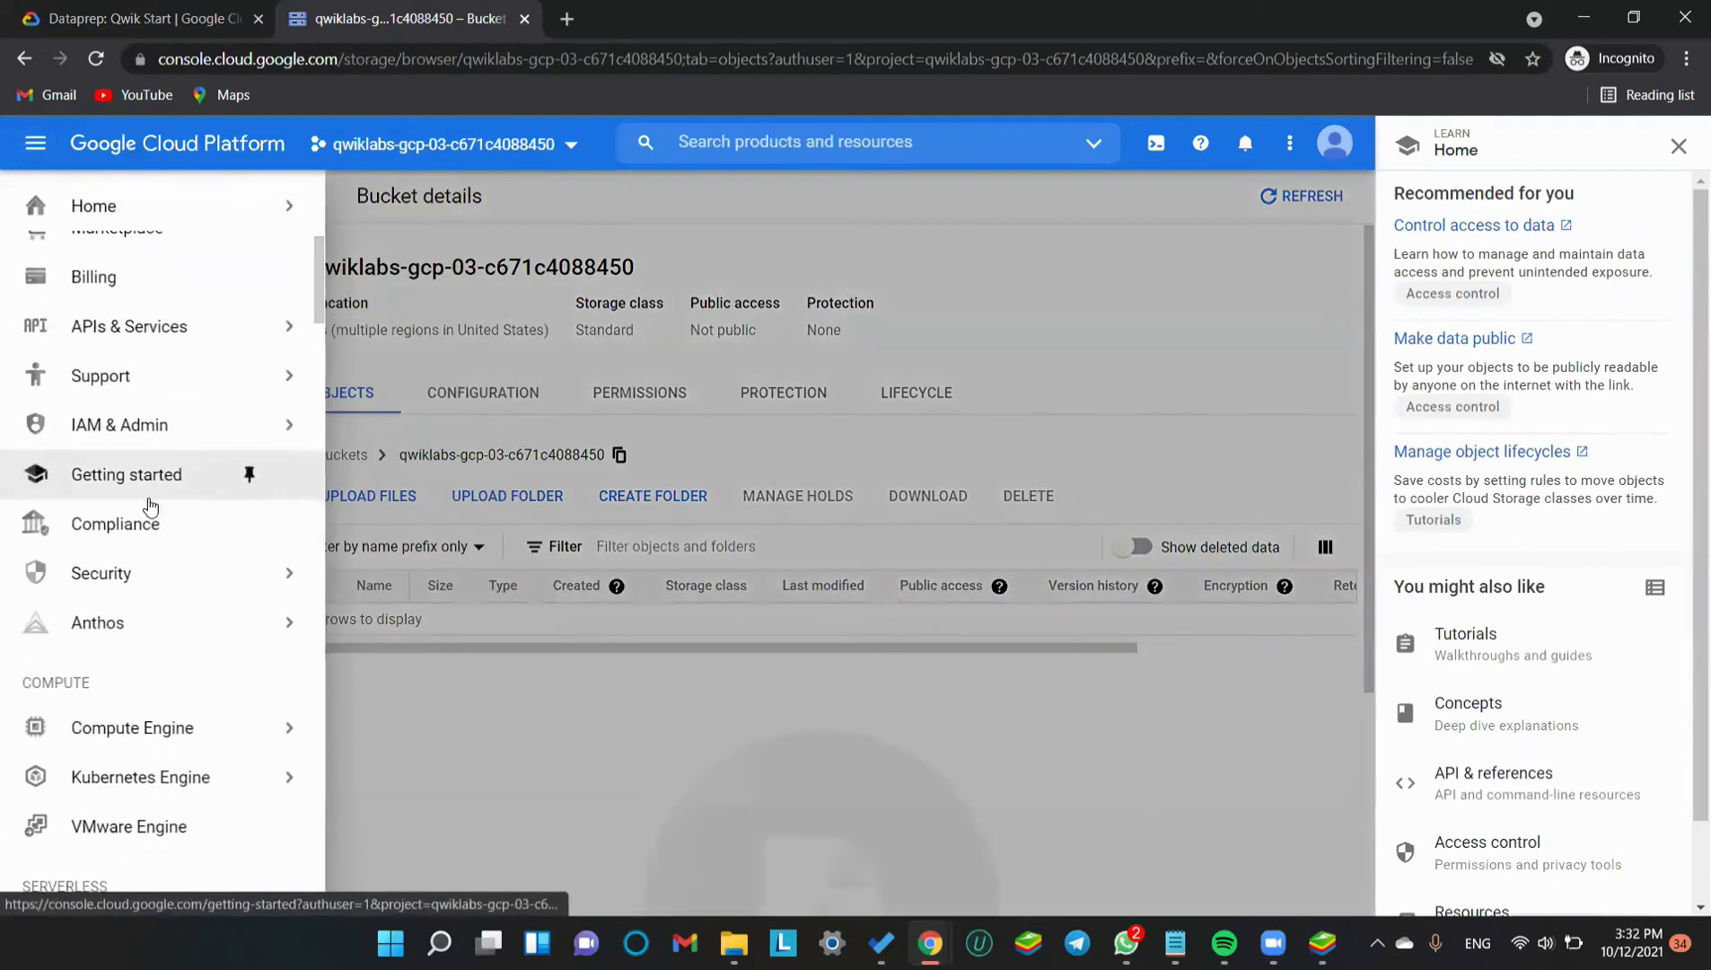
scroll(149, 507, "down", 3)
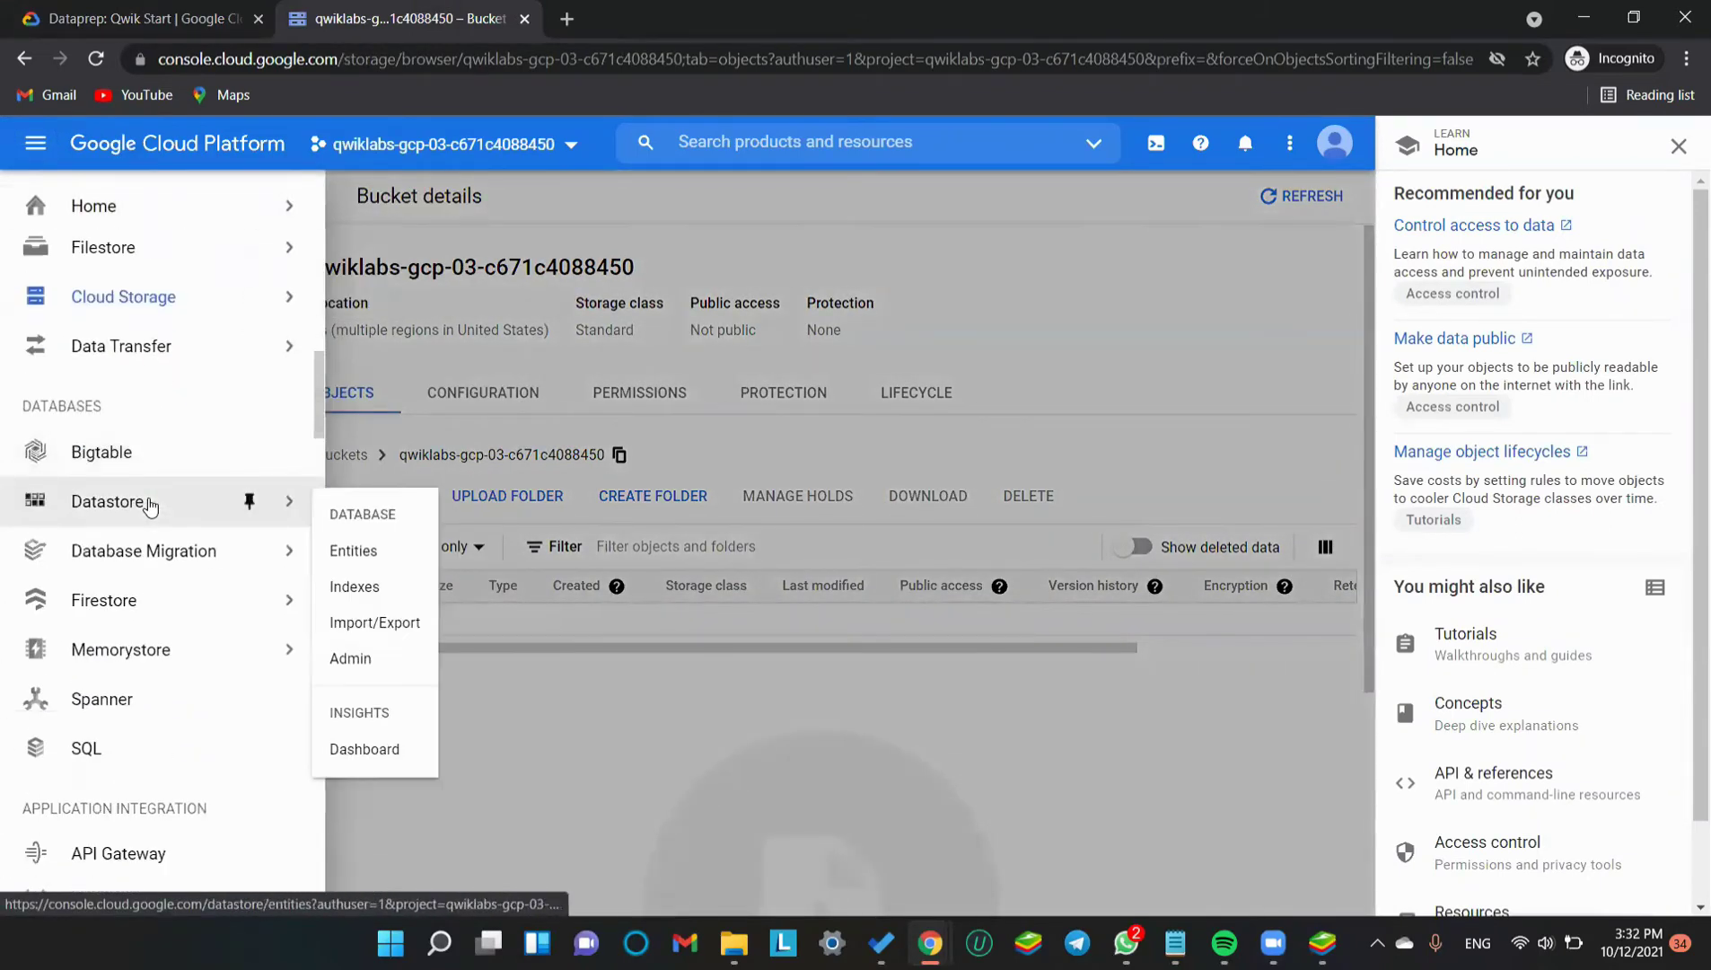
mouse_move(136, 544)
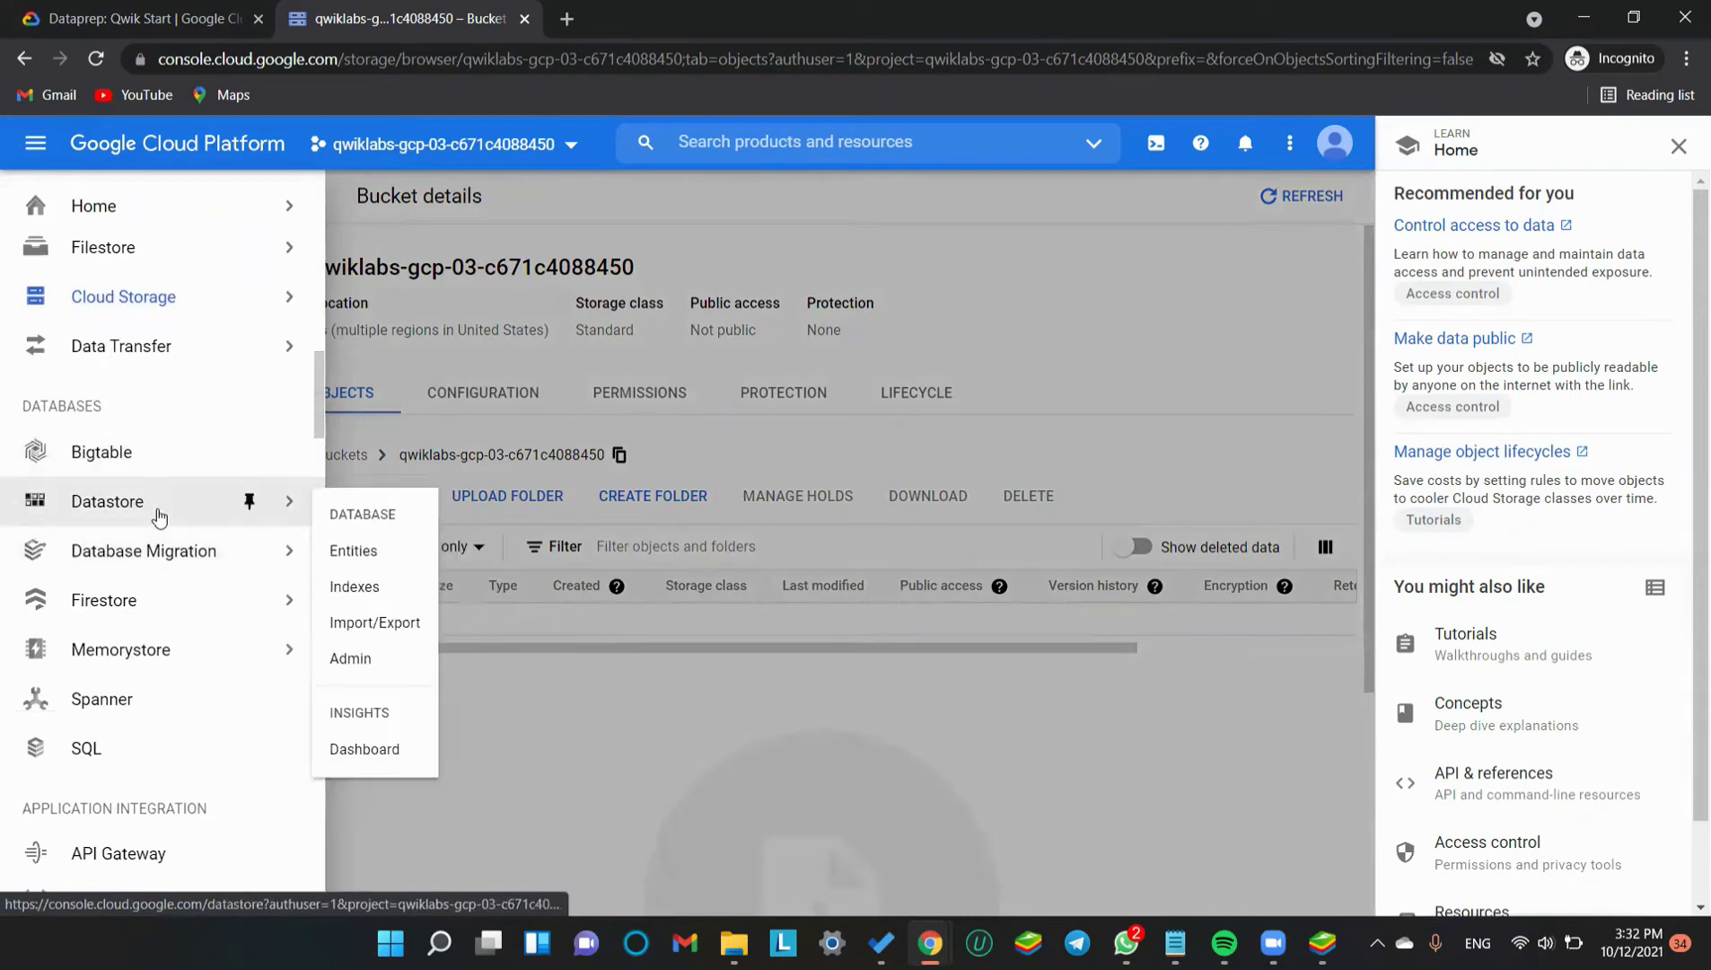
scroll(121, 732, "down", 2)
scroll(120, 746, "down", 6)
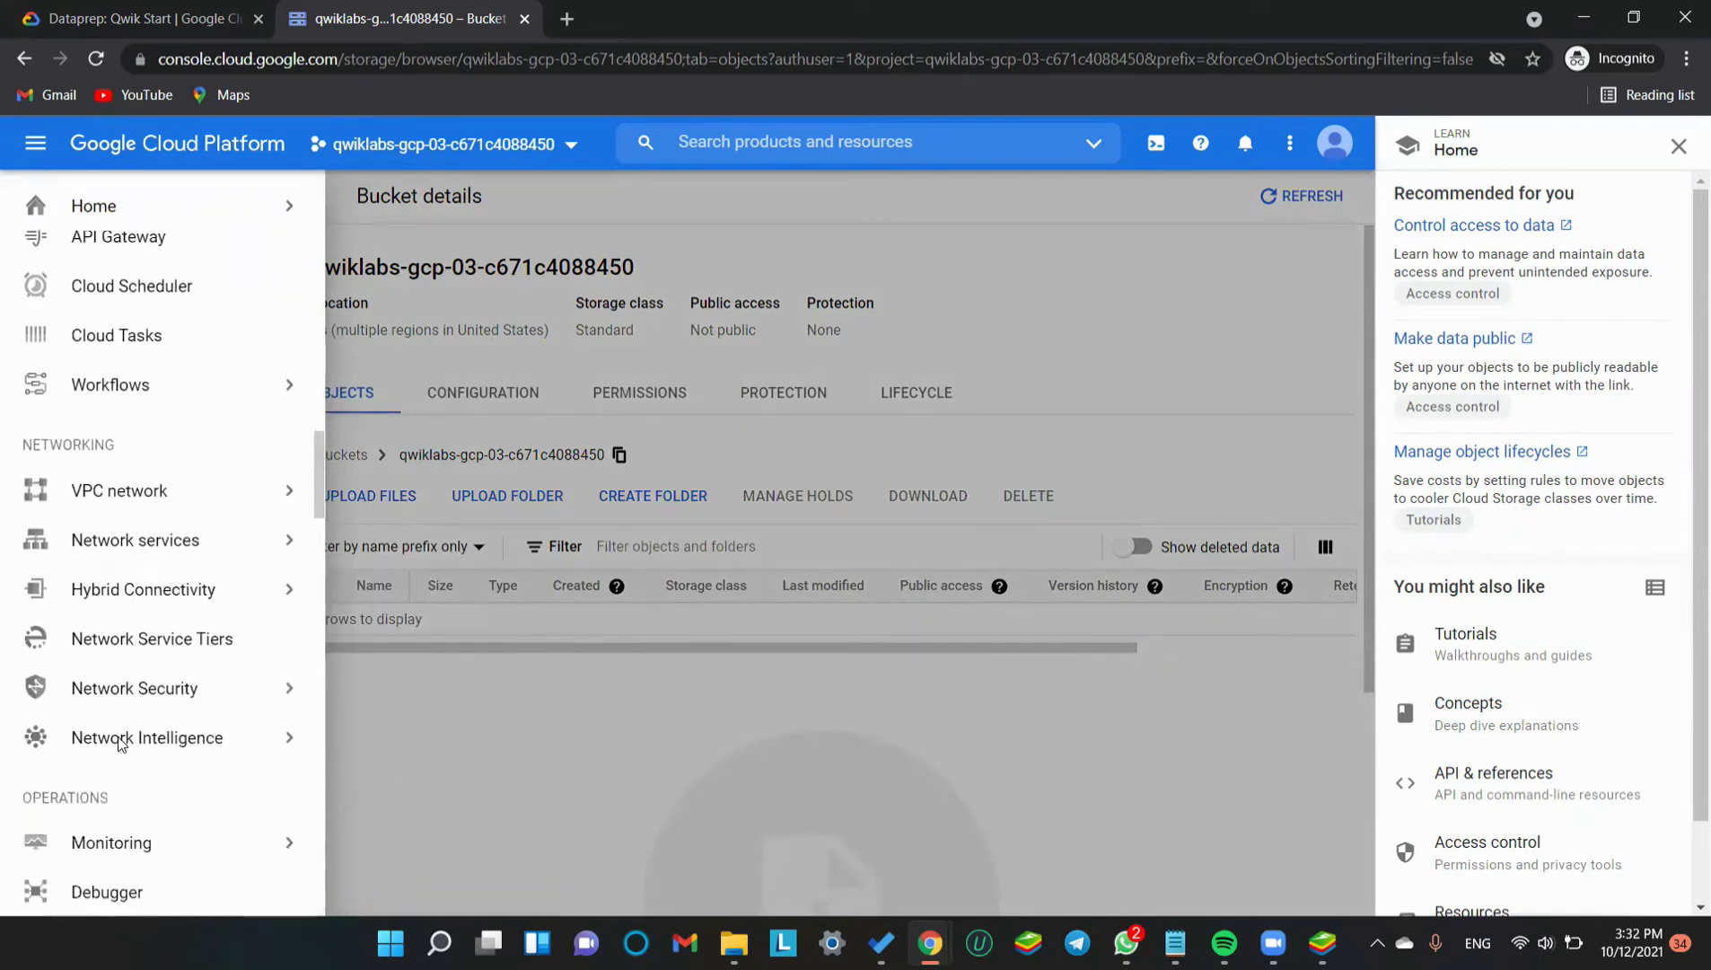
mouse_move(120, 746)
scroll(119, 746, "down", 8)
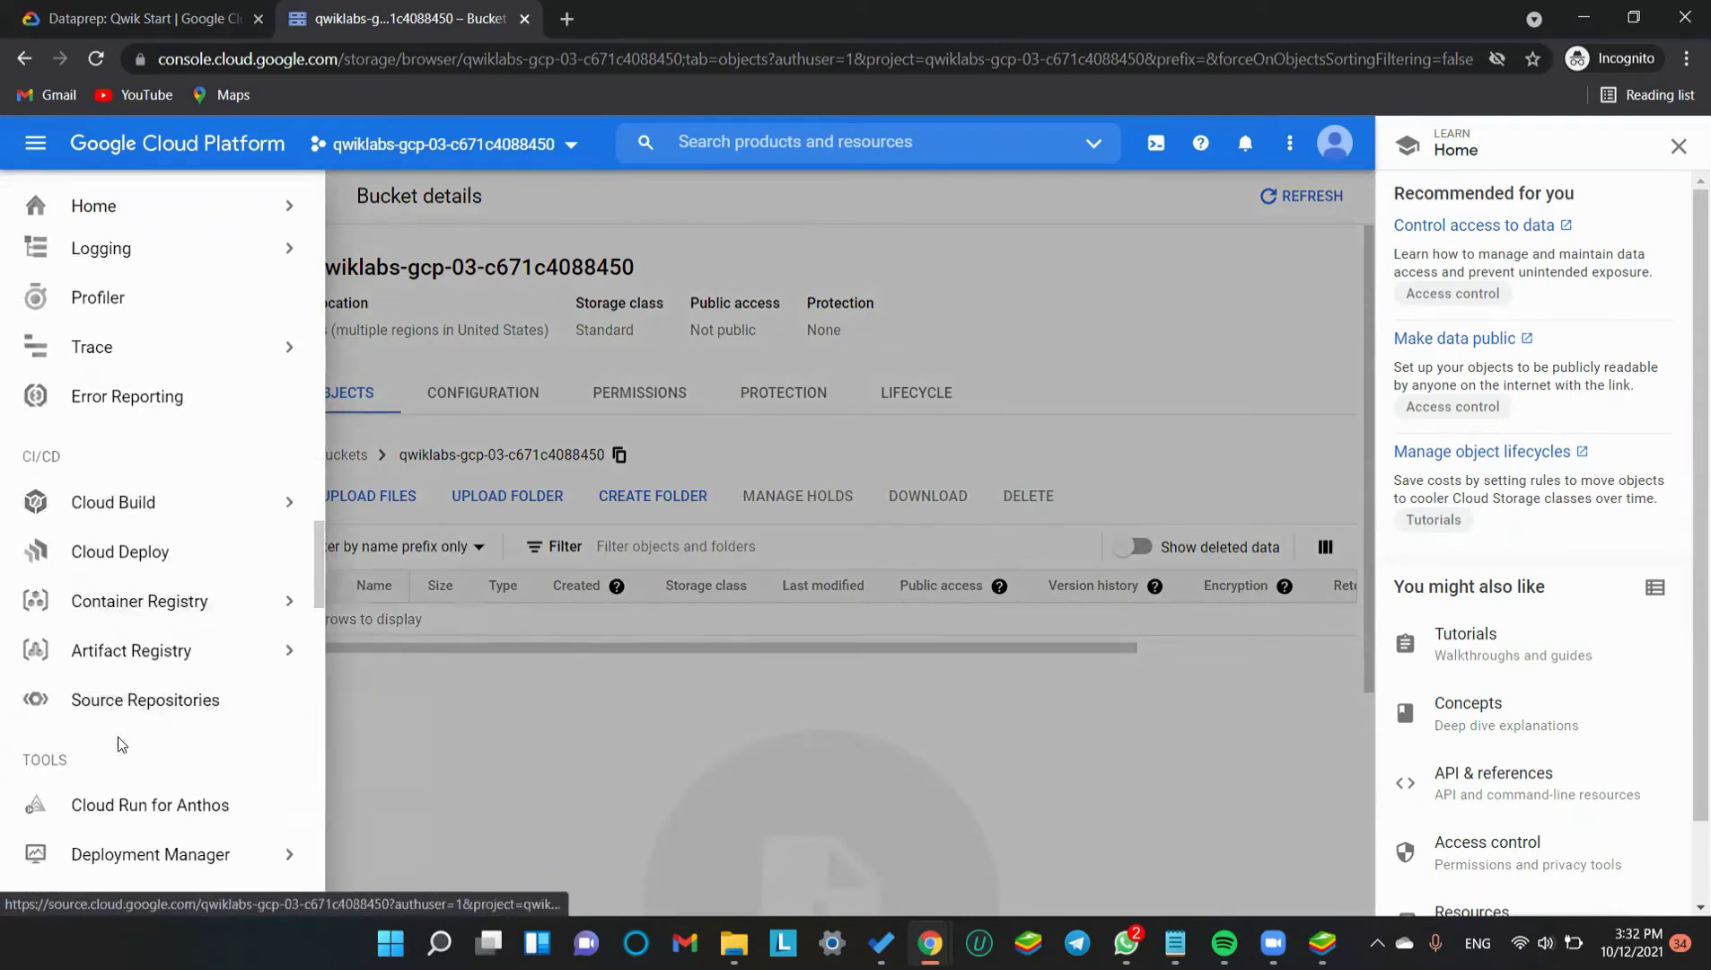
scroll(119, 743, "down", 7)
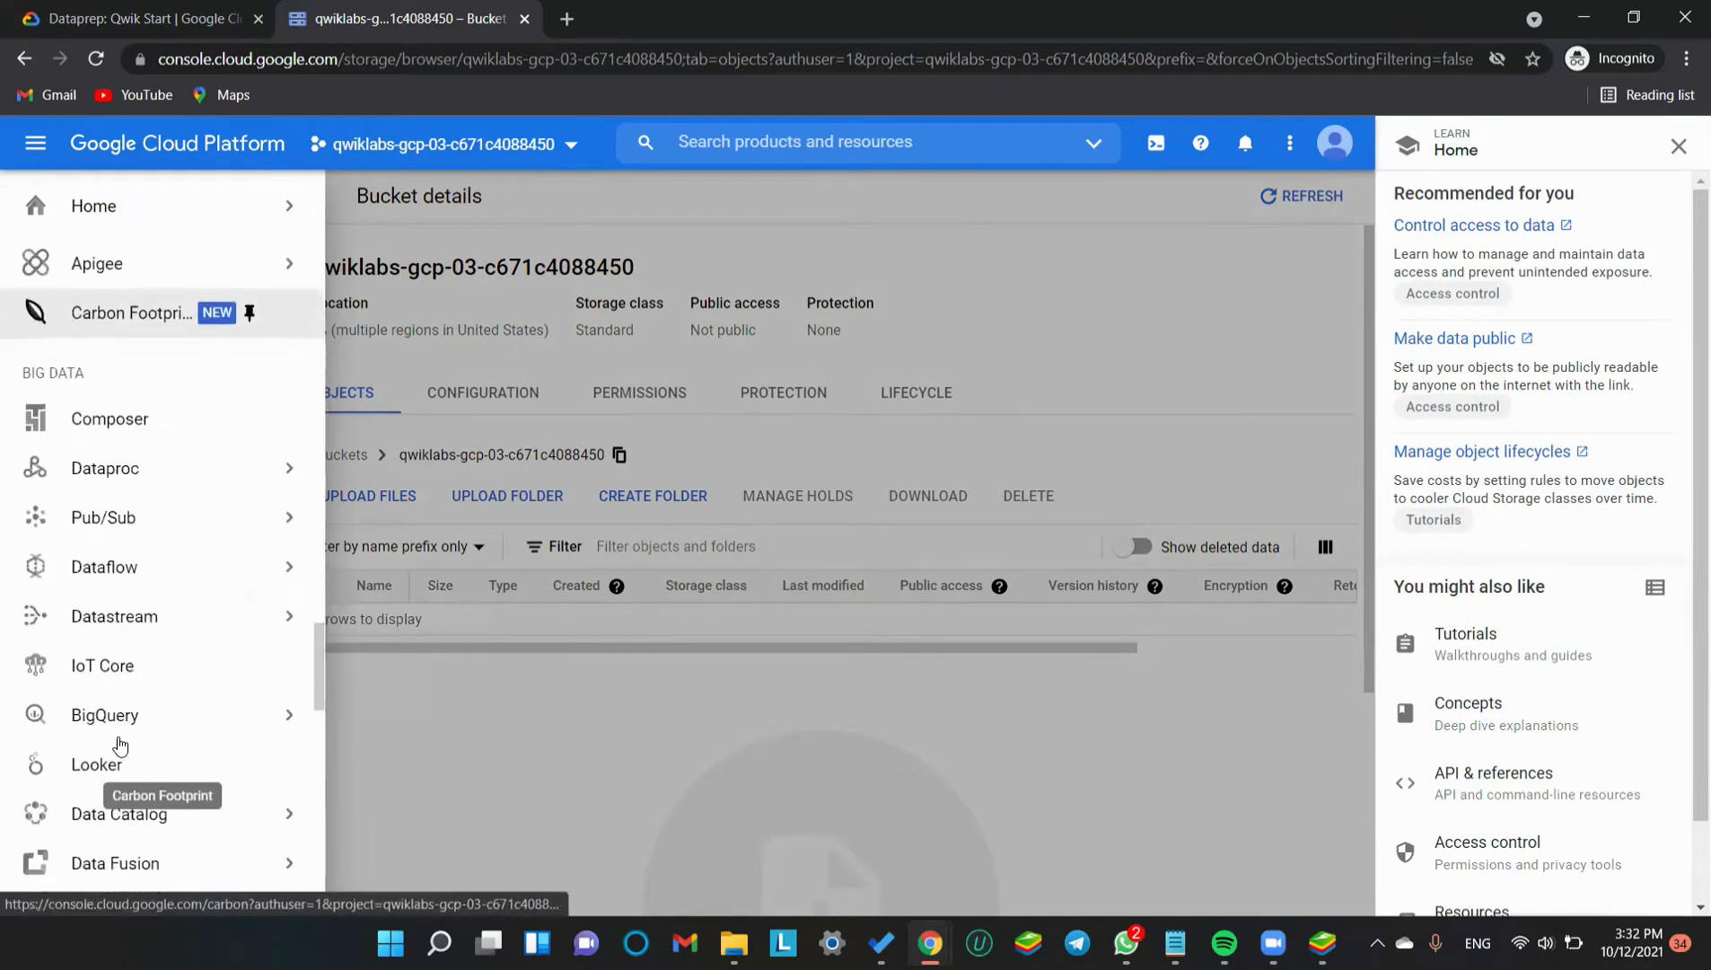
scroll(168, 323, "up", 5)
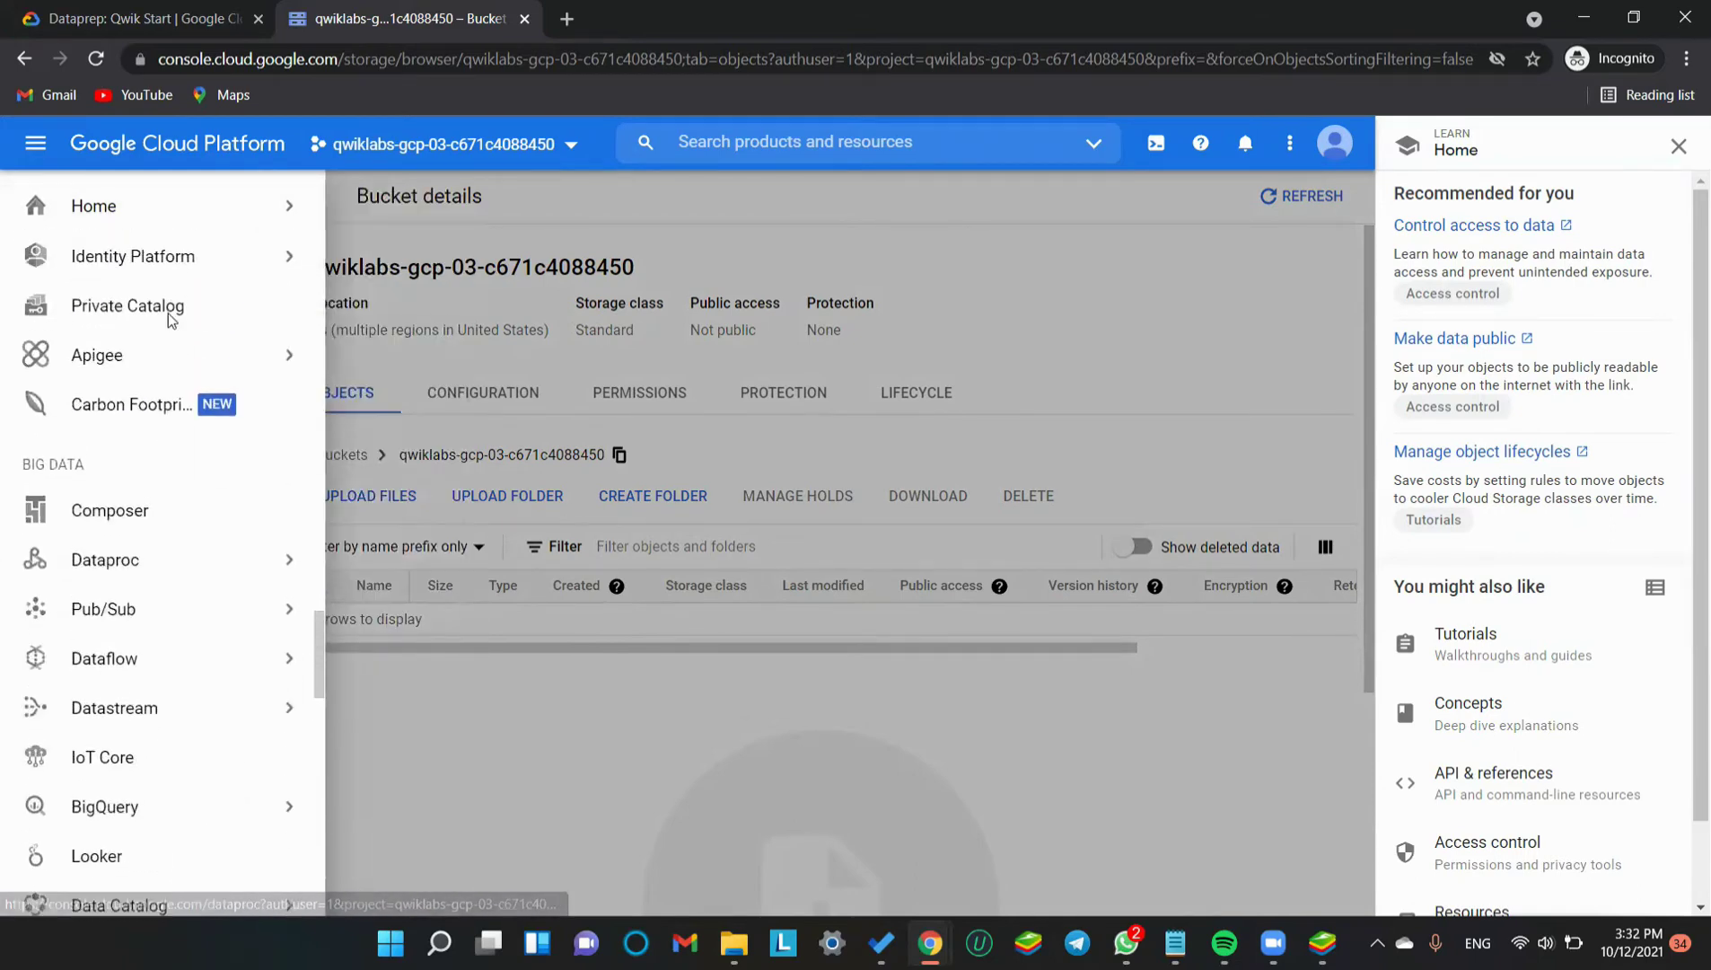
mouse_move(134, 639)
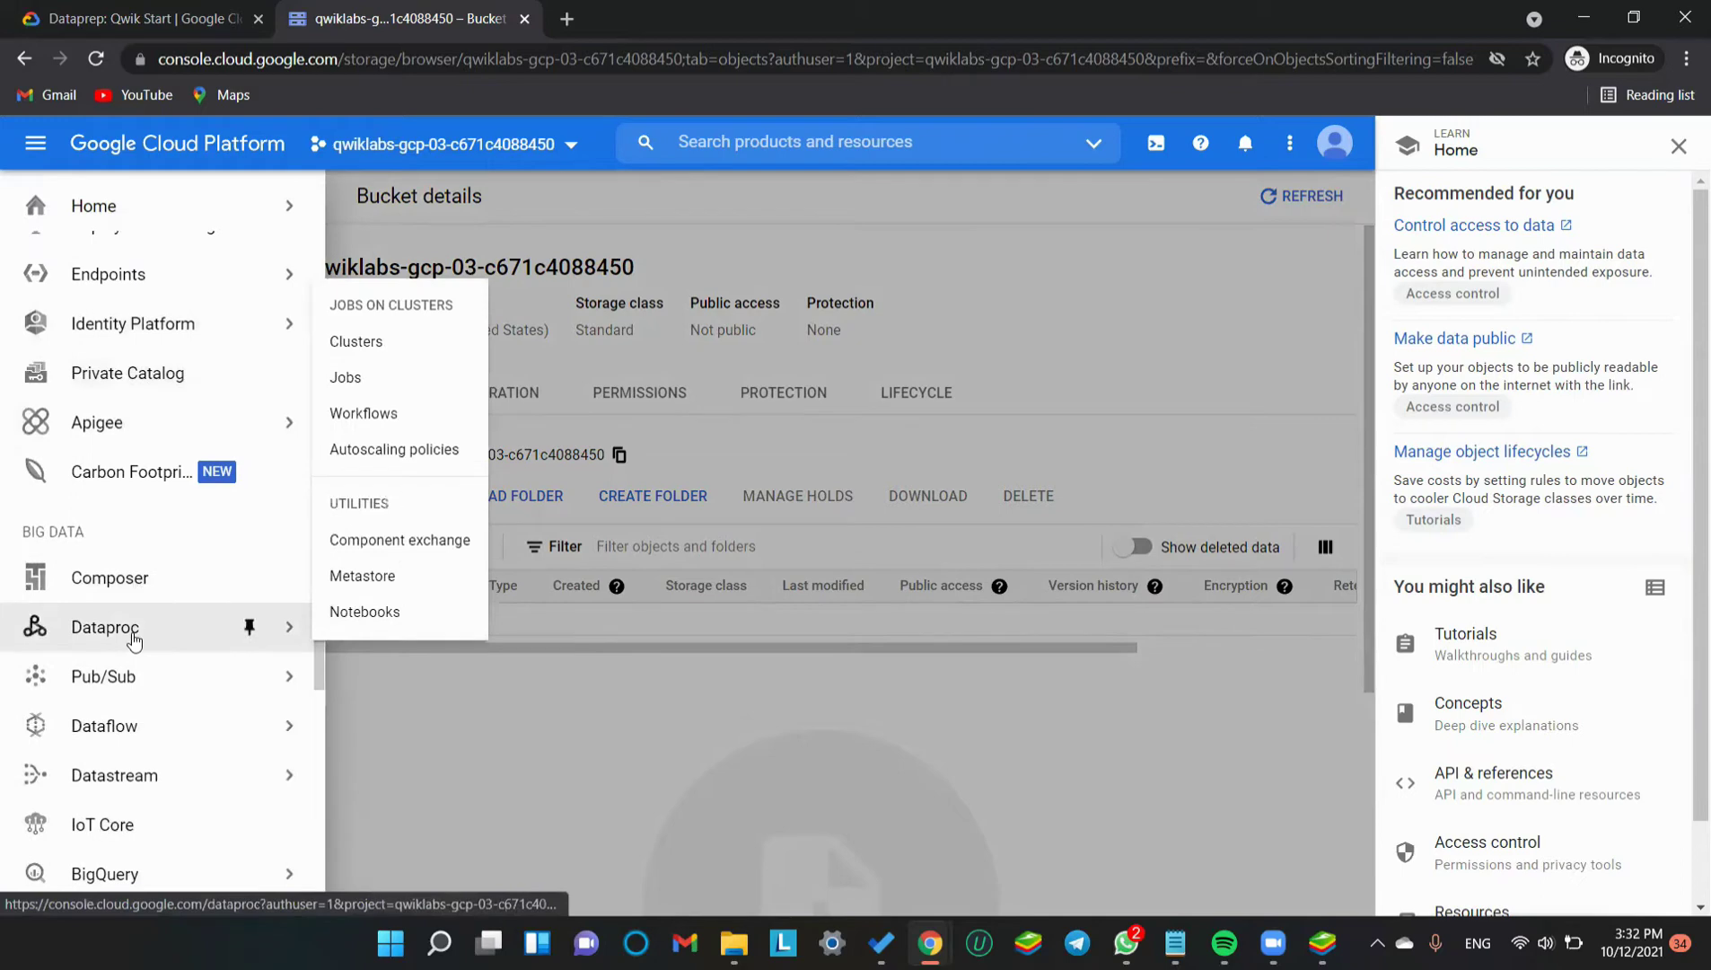
scroll(153, 382, "up", 2)
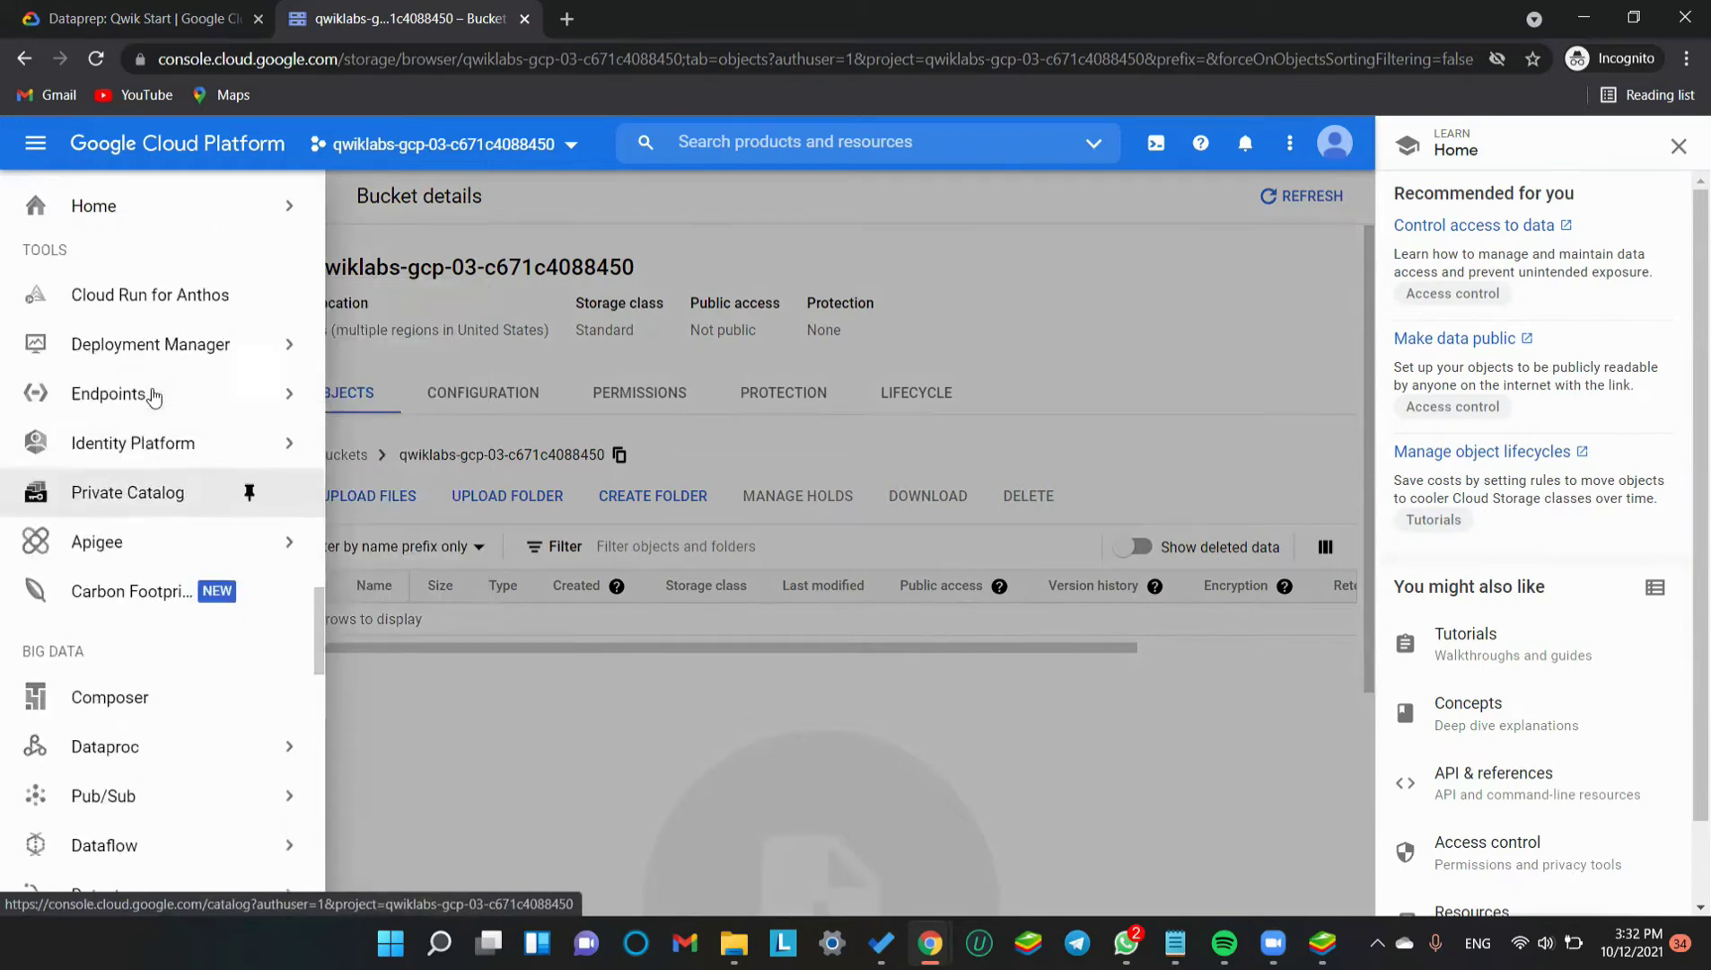
scroll(154, 396, "up", 4)
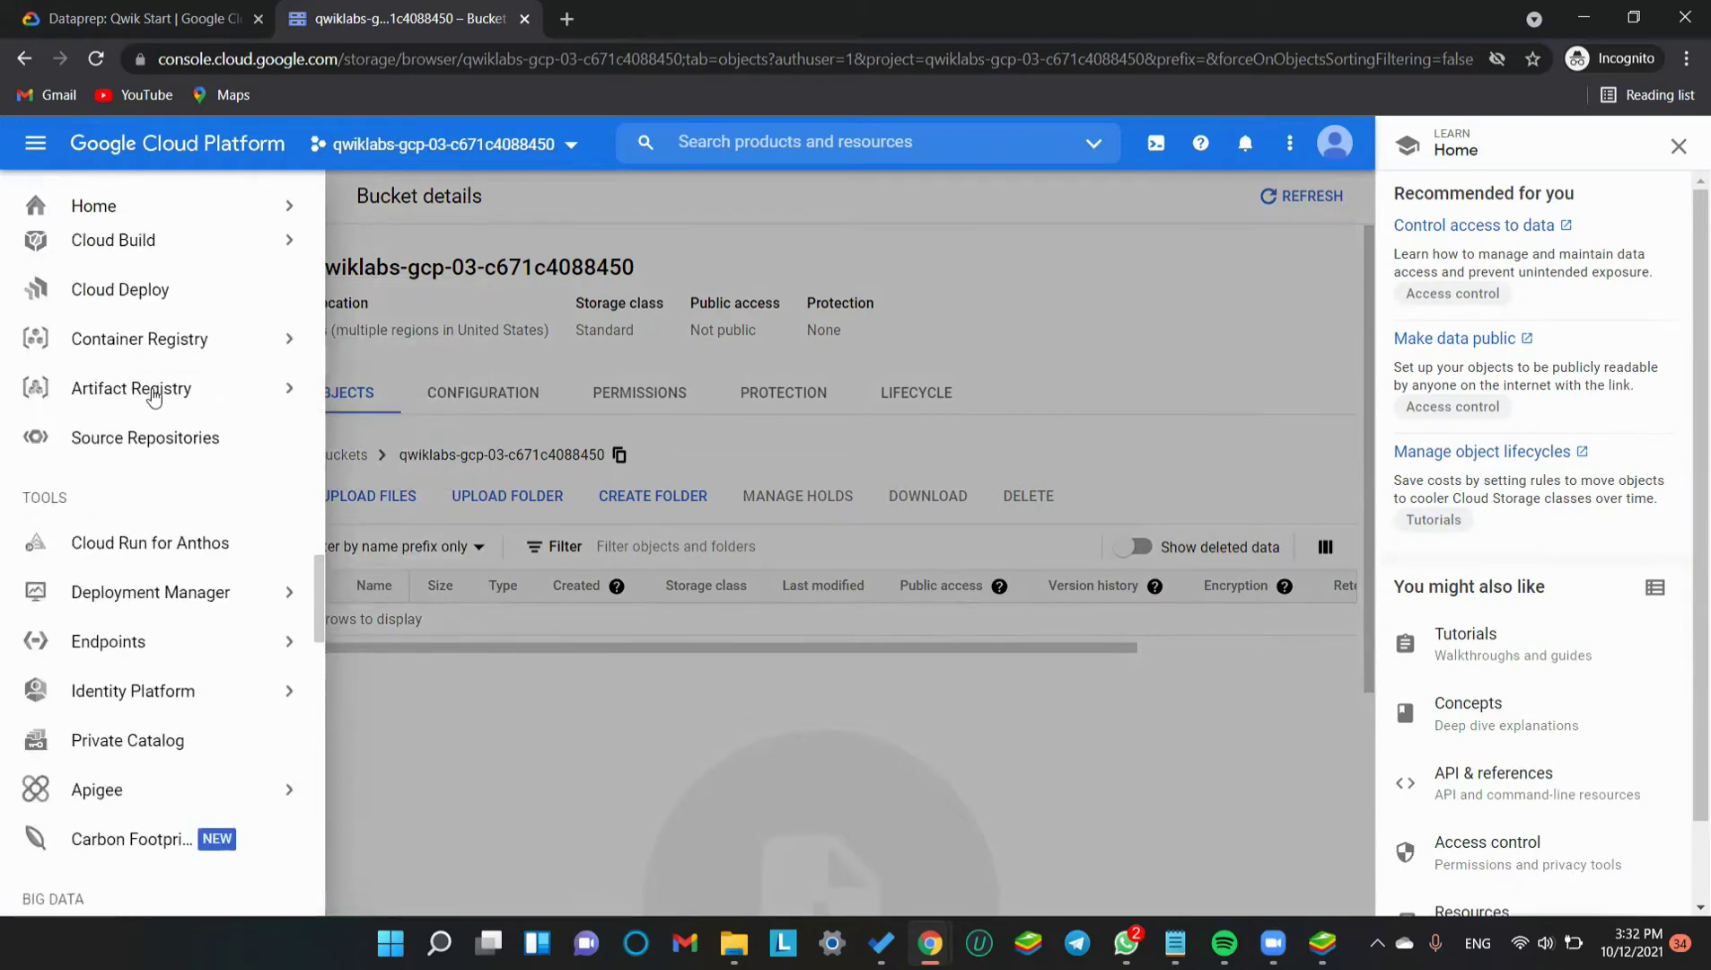
scroll(154, 396, "up", 4)
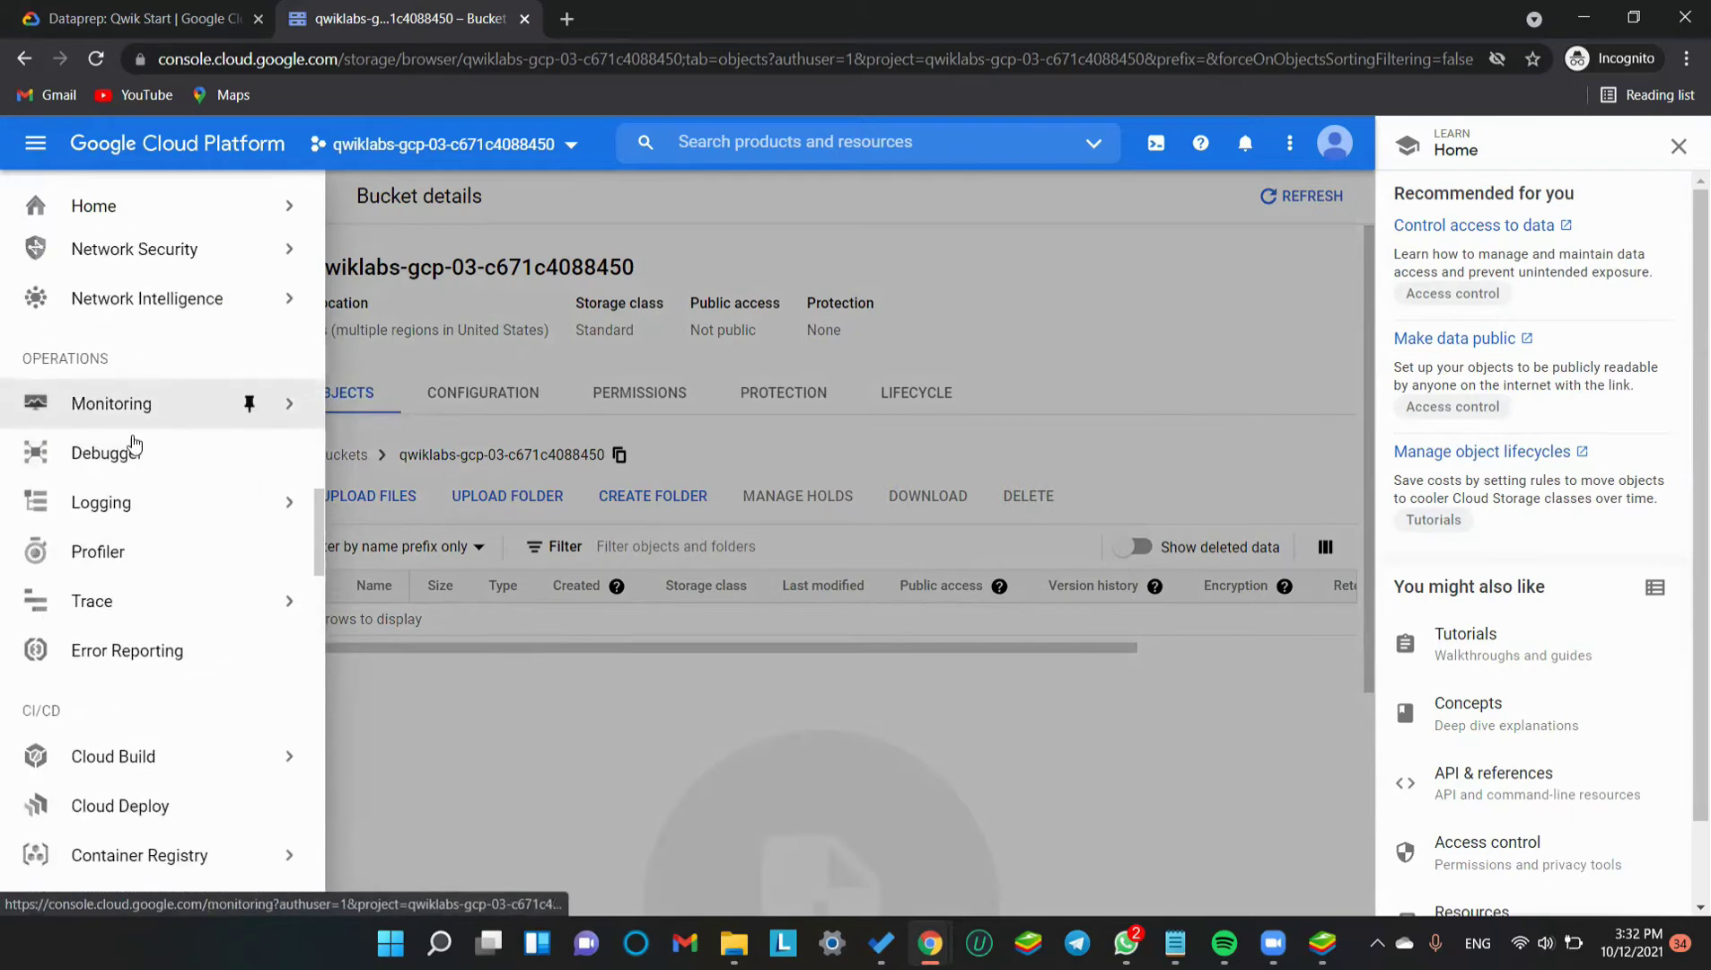
mouse_move(120, 501)
scroll(153, 413, "up", 5)
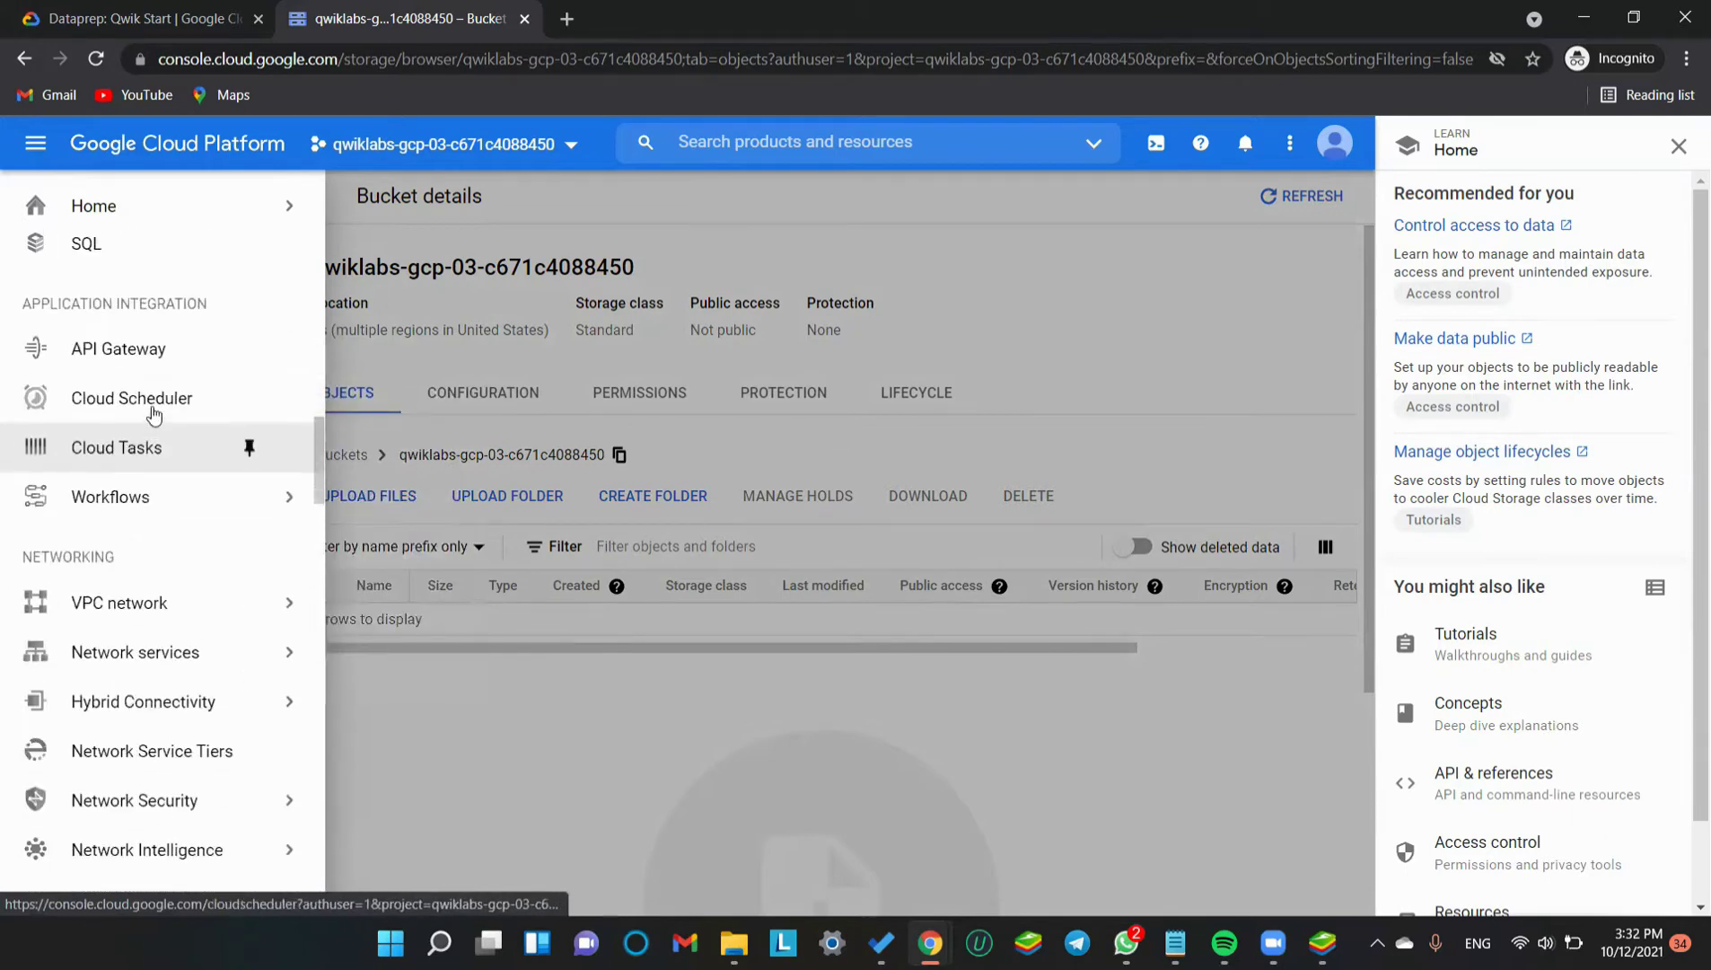
scroll(154, 413, "down", 15)
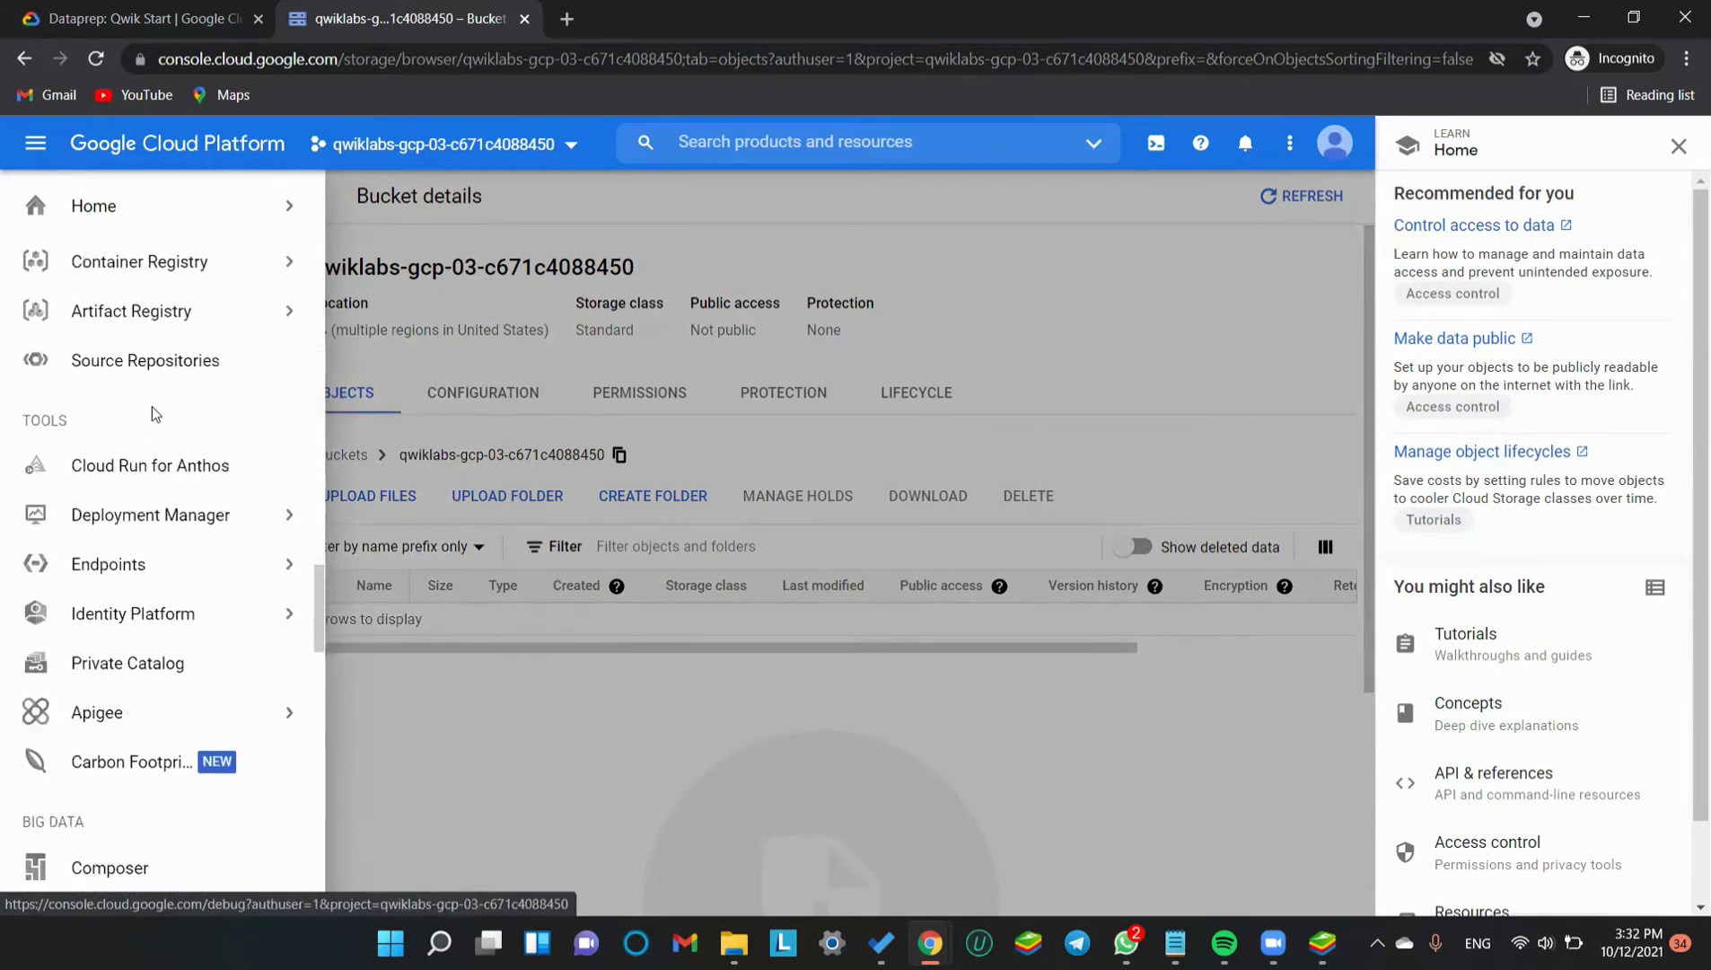
scroll(154, 414, "down", 5)
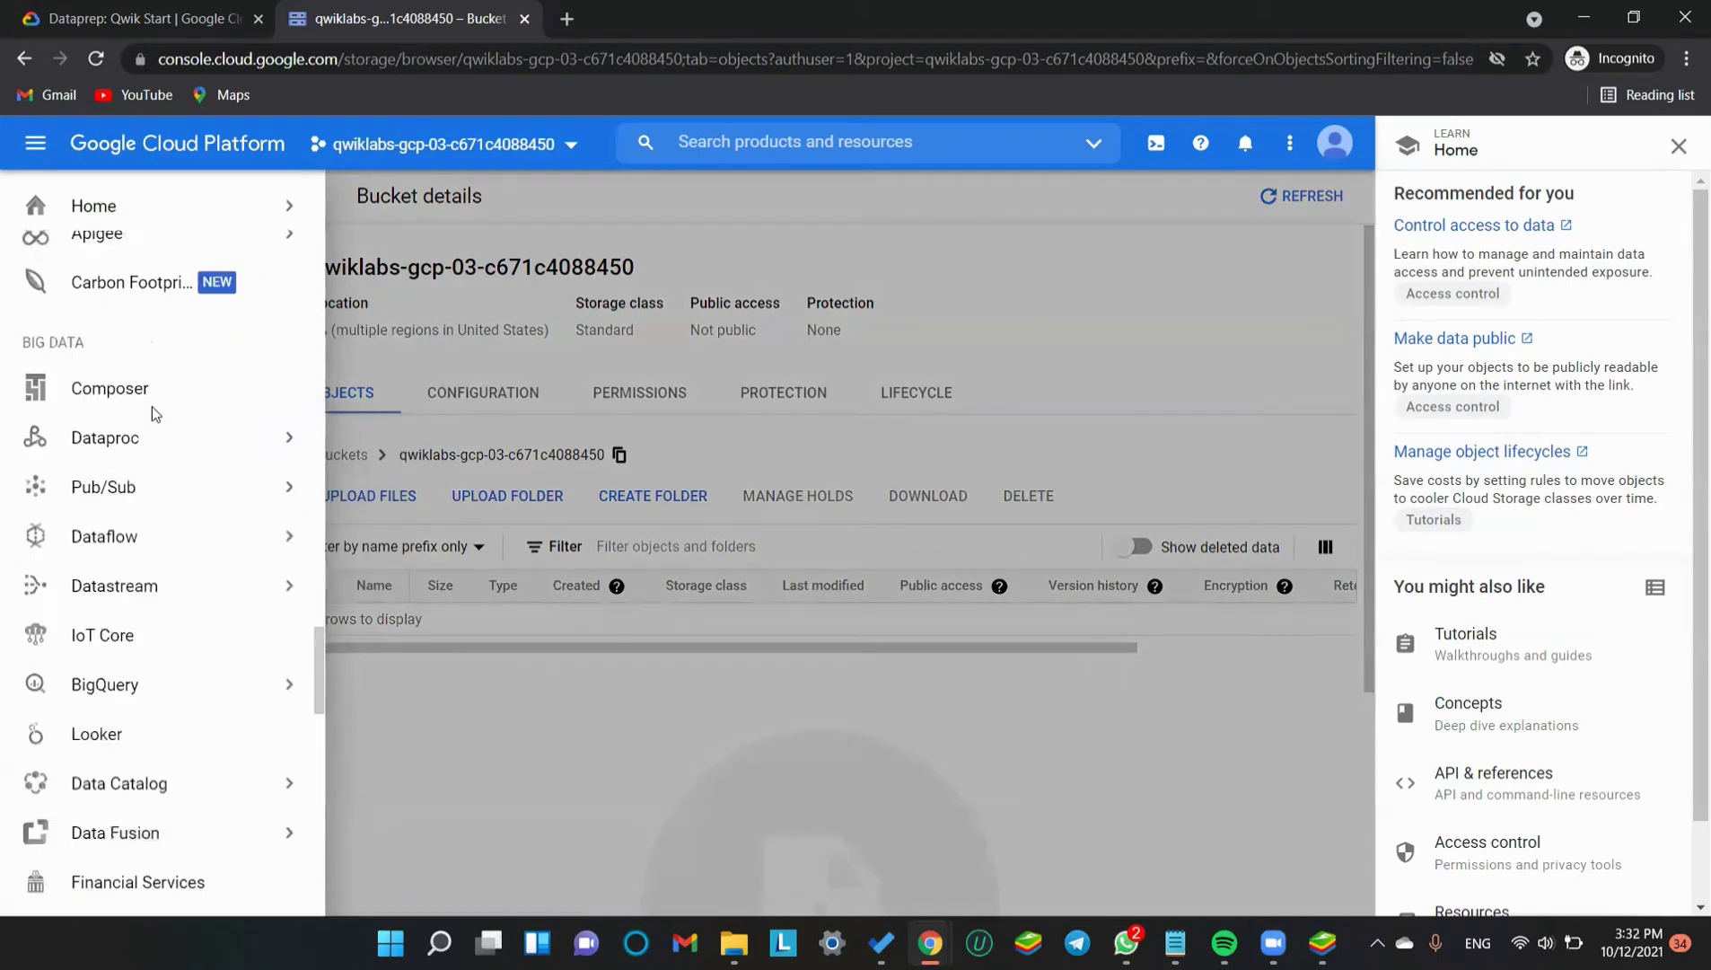
mouse_move(154, 414)
scroll(127, 534, "down", 5)
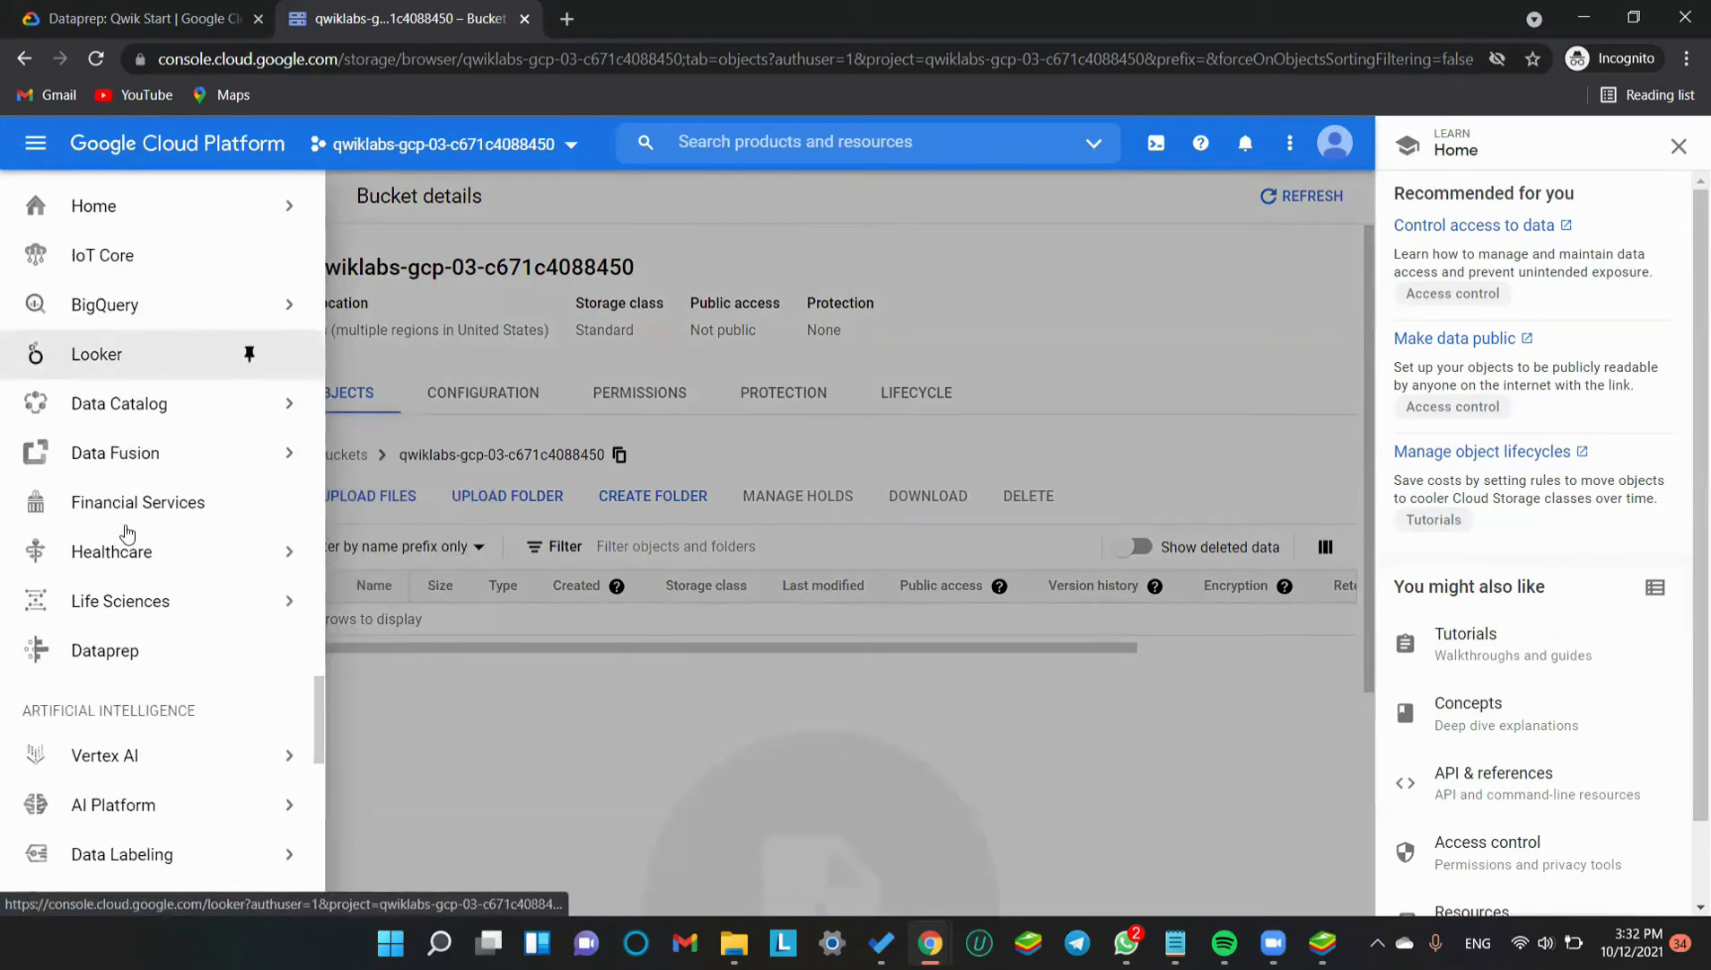
scroll(127, 526, "down", 10)
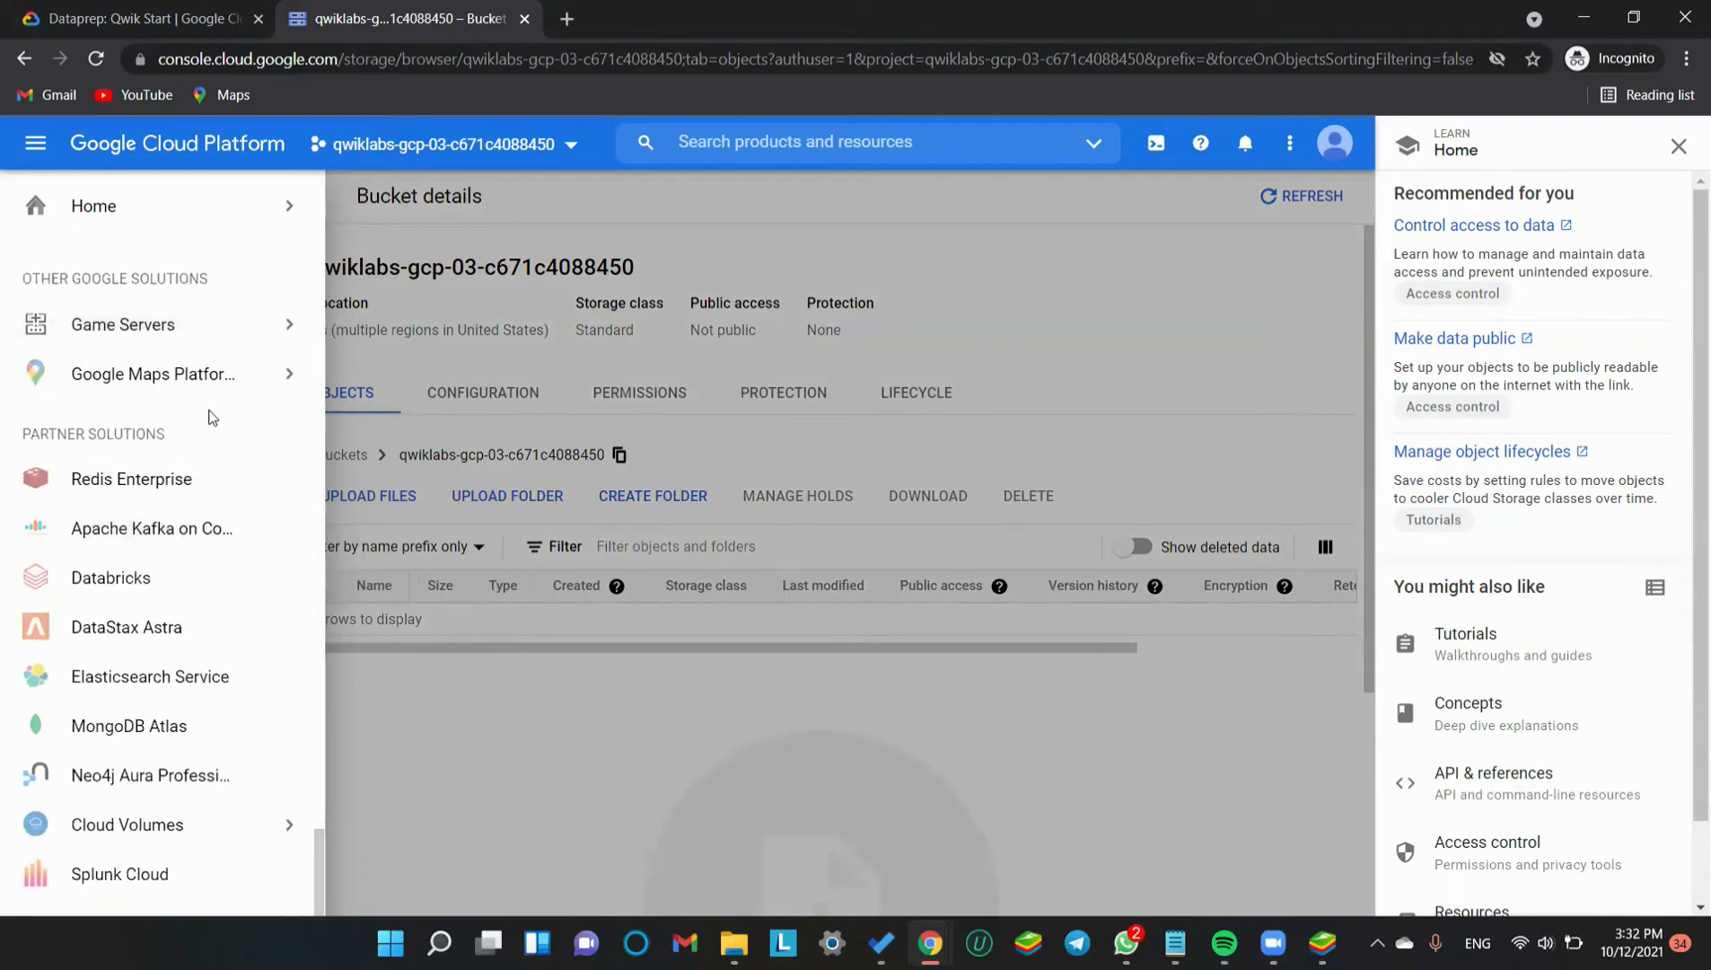
scroll(169, 382, "up", 1)
scroll(161, 359, "up", 6)
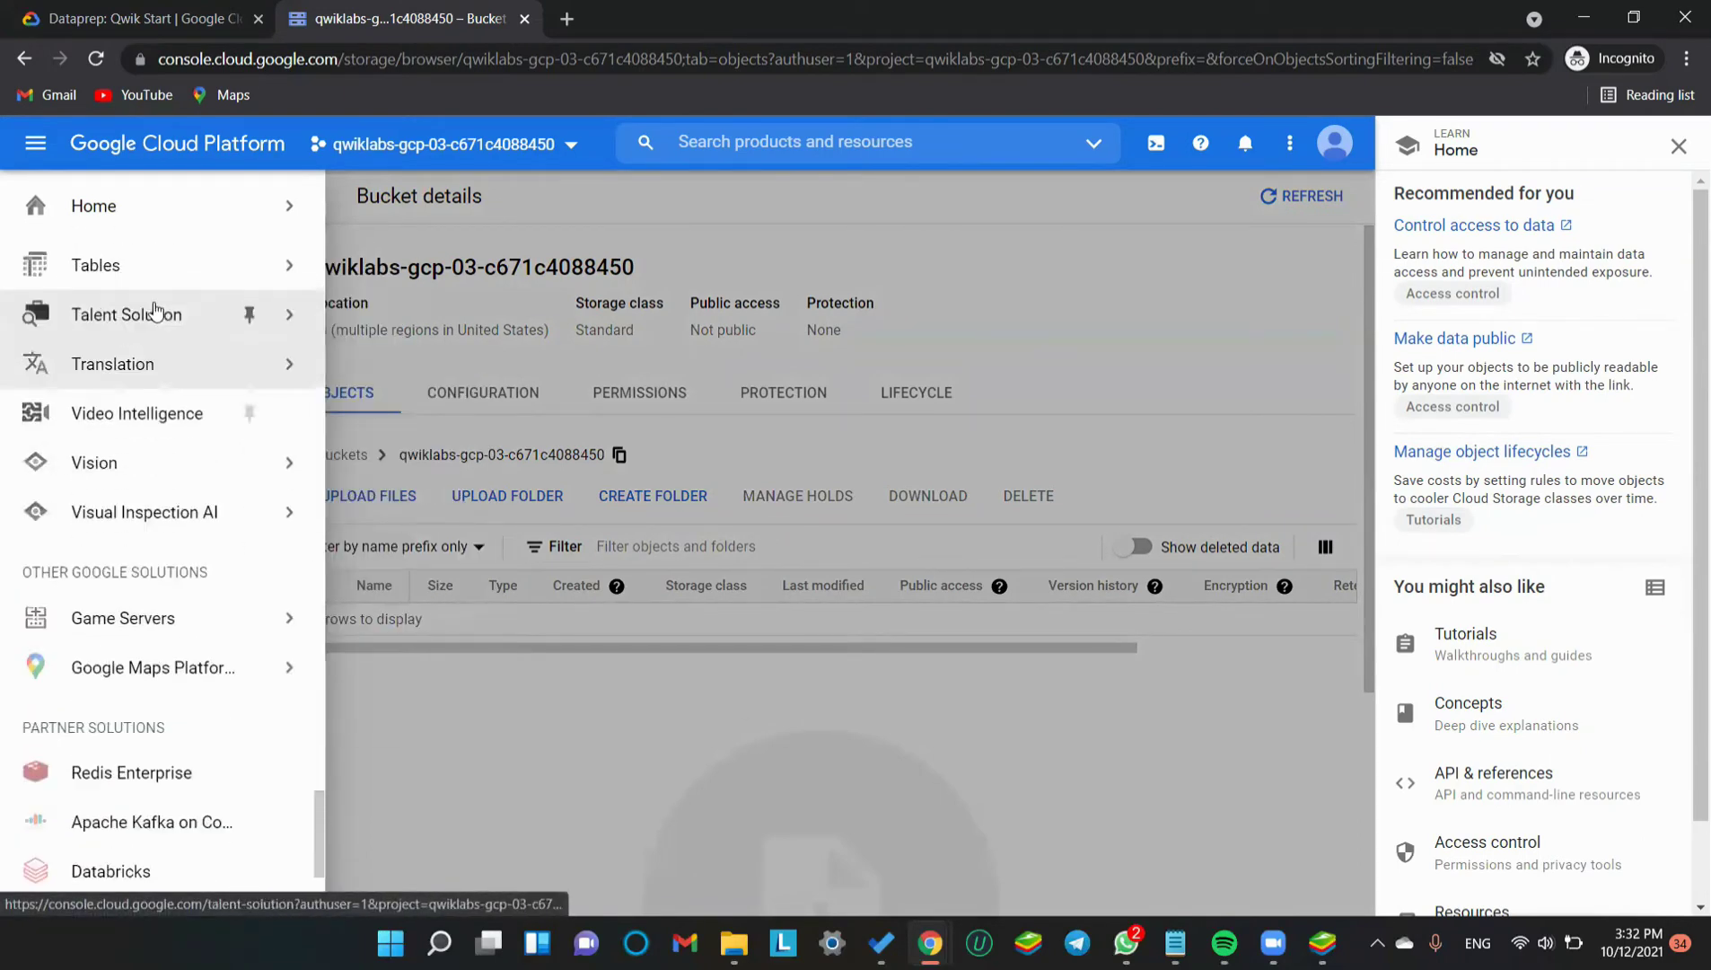
scroll(157, 312, "up", 4)
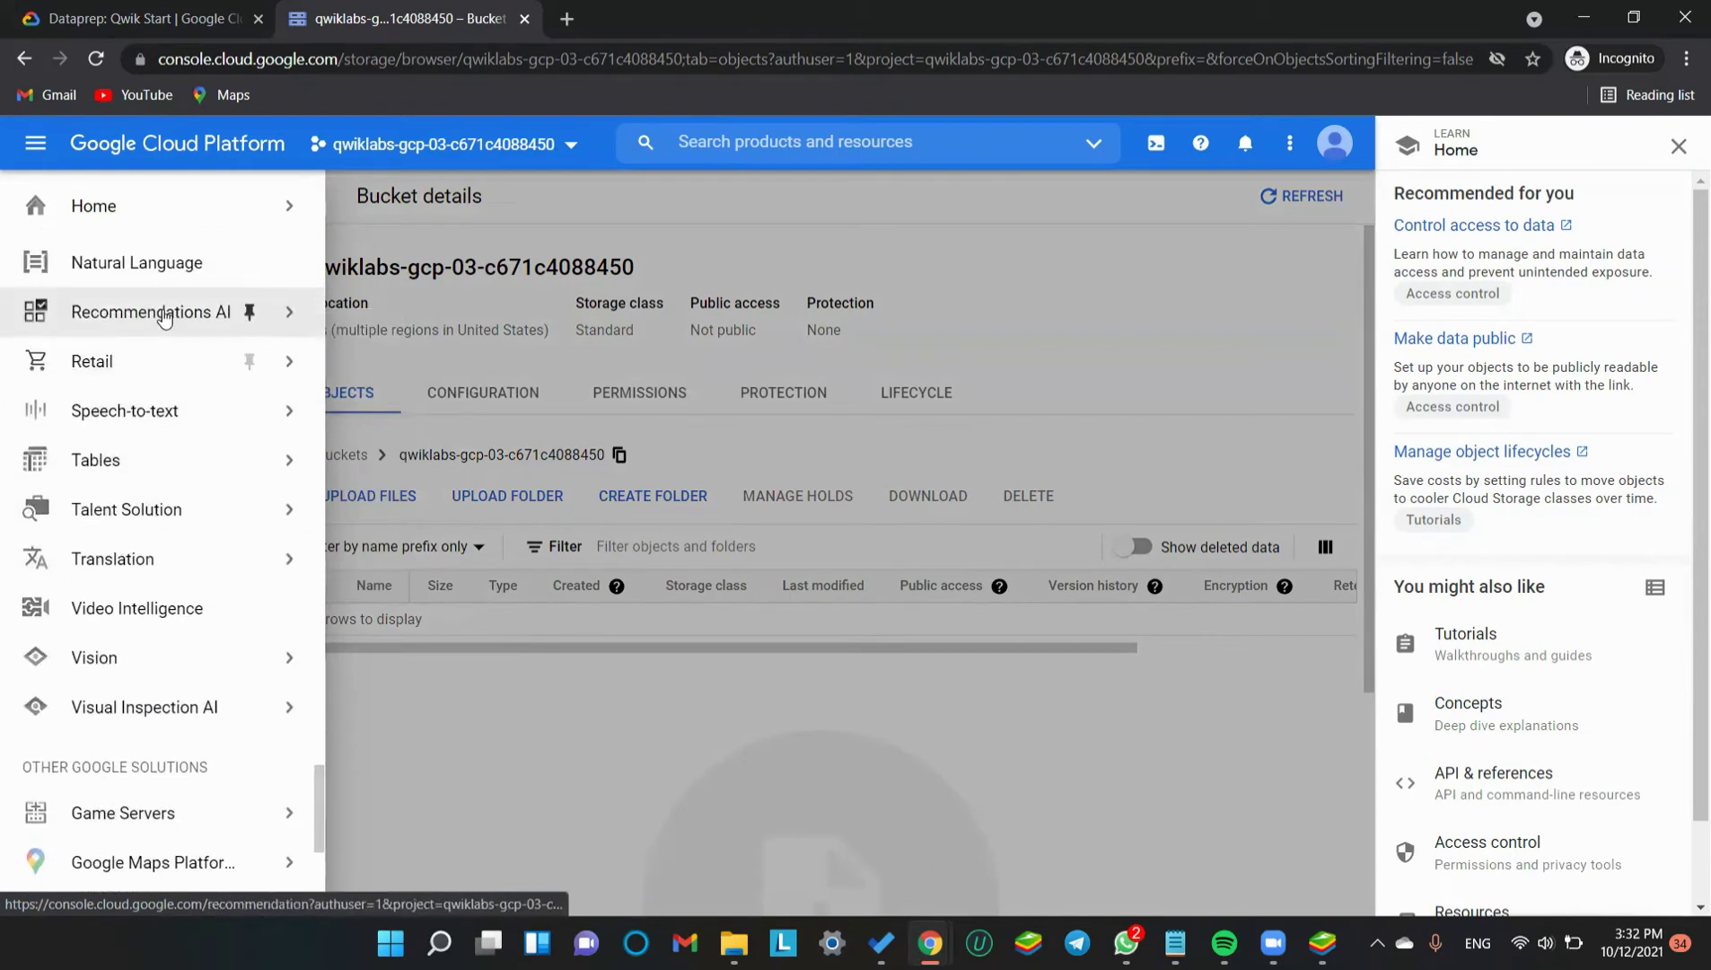
scroll(164, 316, "up", 7)
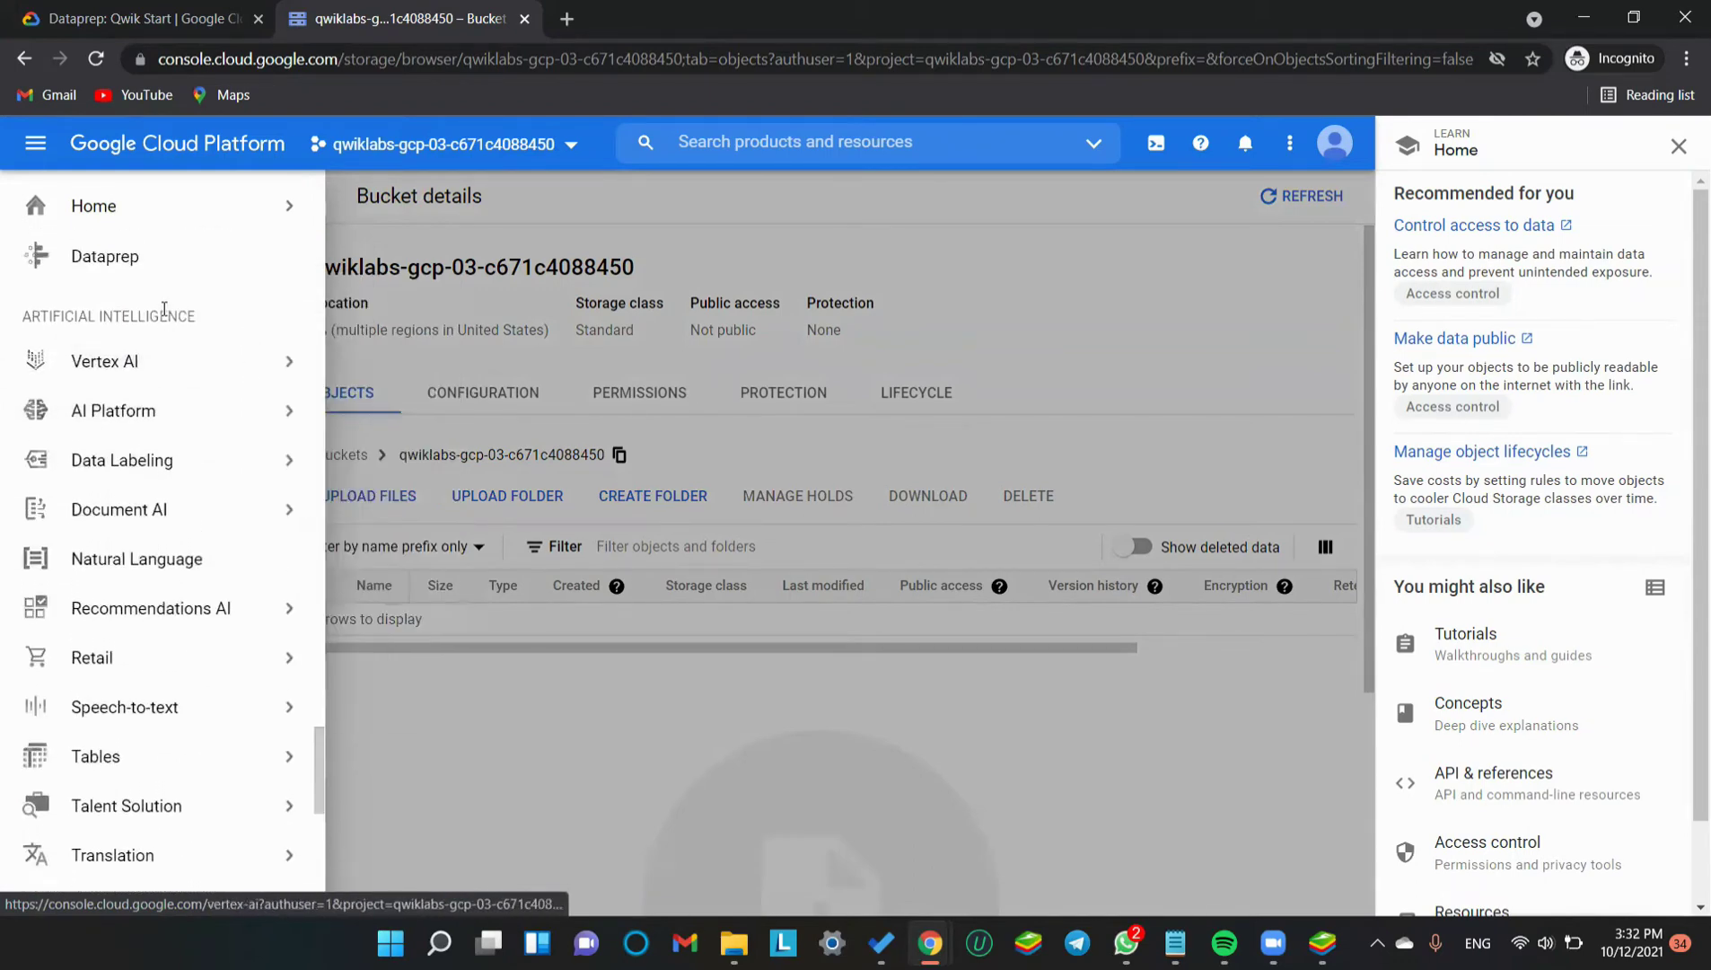
left_click(138, 385)
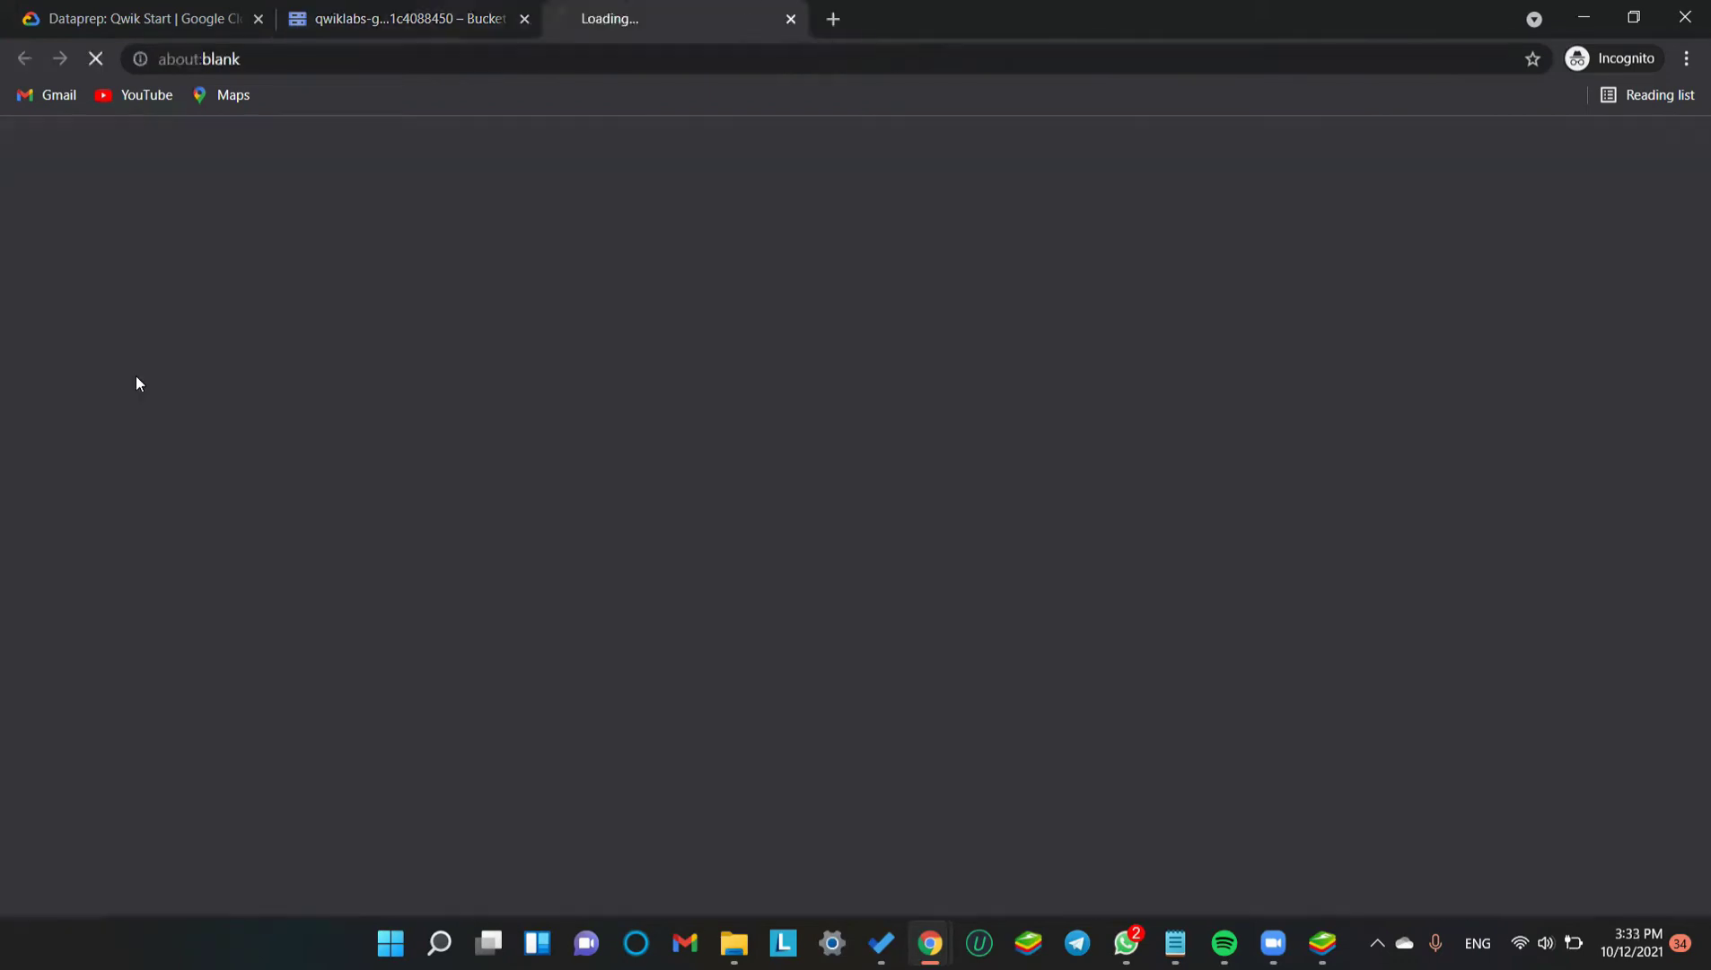
Check the lab's Initialize Cloud Dataprep instructions and accept the Google Dataprep Terms of Service
left_click(51, 14)
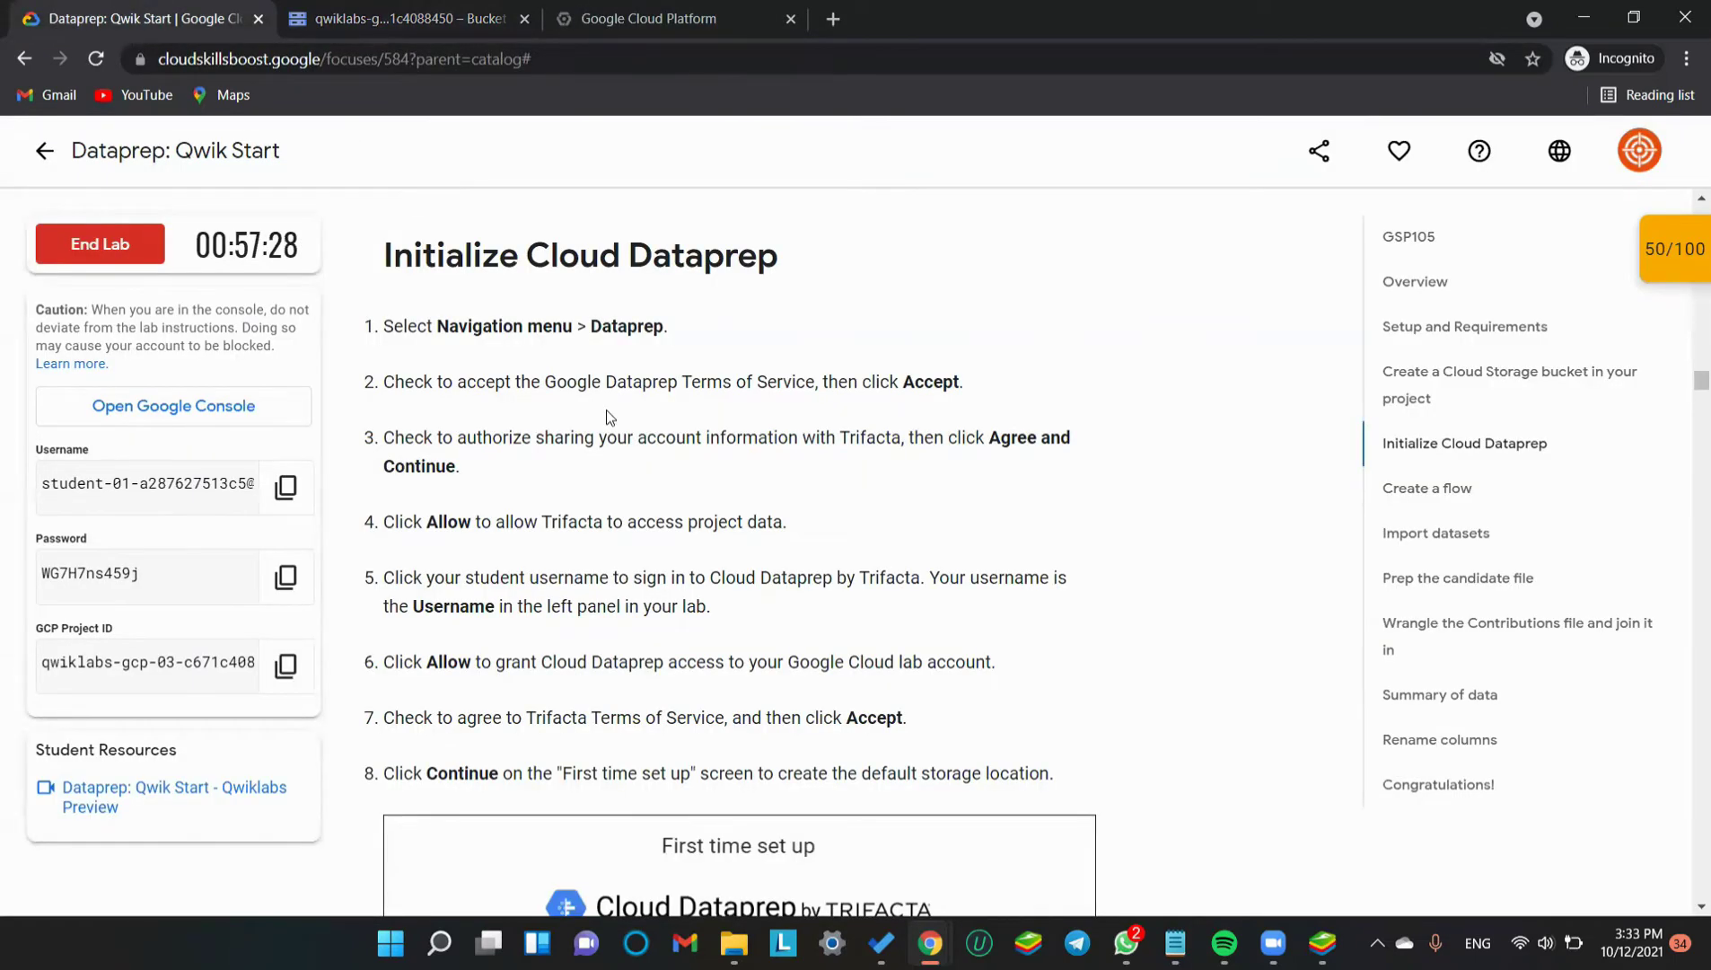
left_click_drag(550, 325, 613, 189)
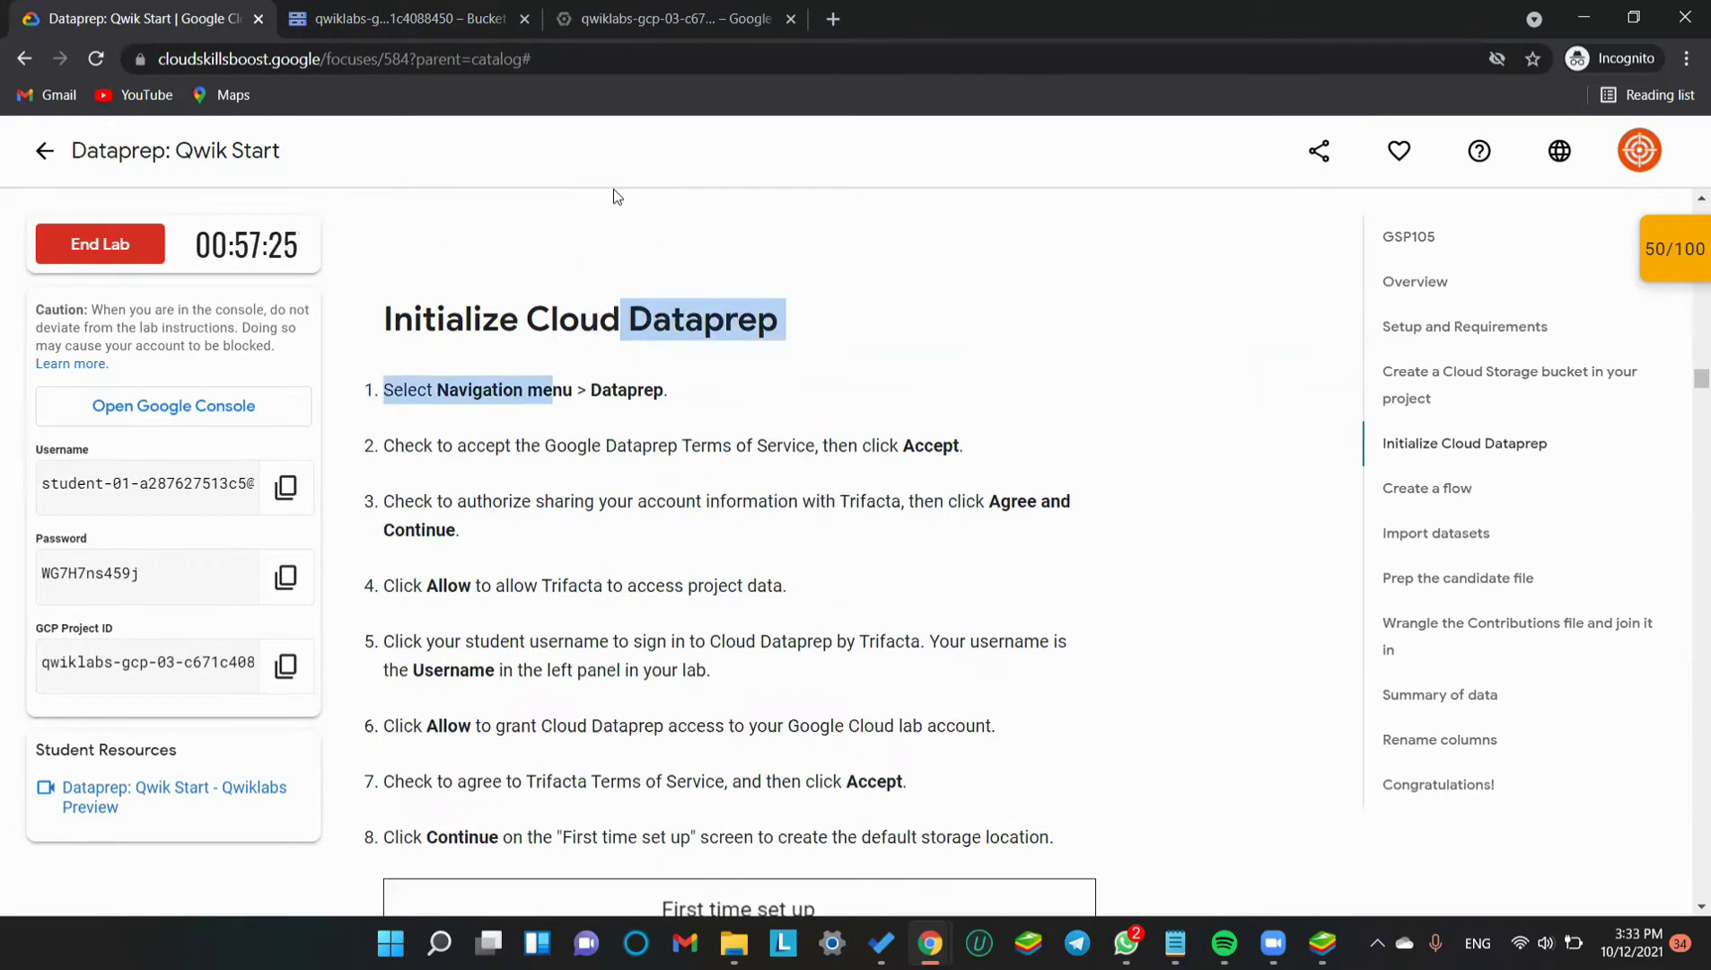
left_click(640, 549)
scroll(642, 549, "down", 2)
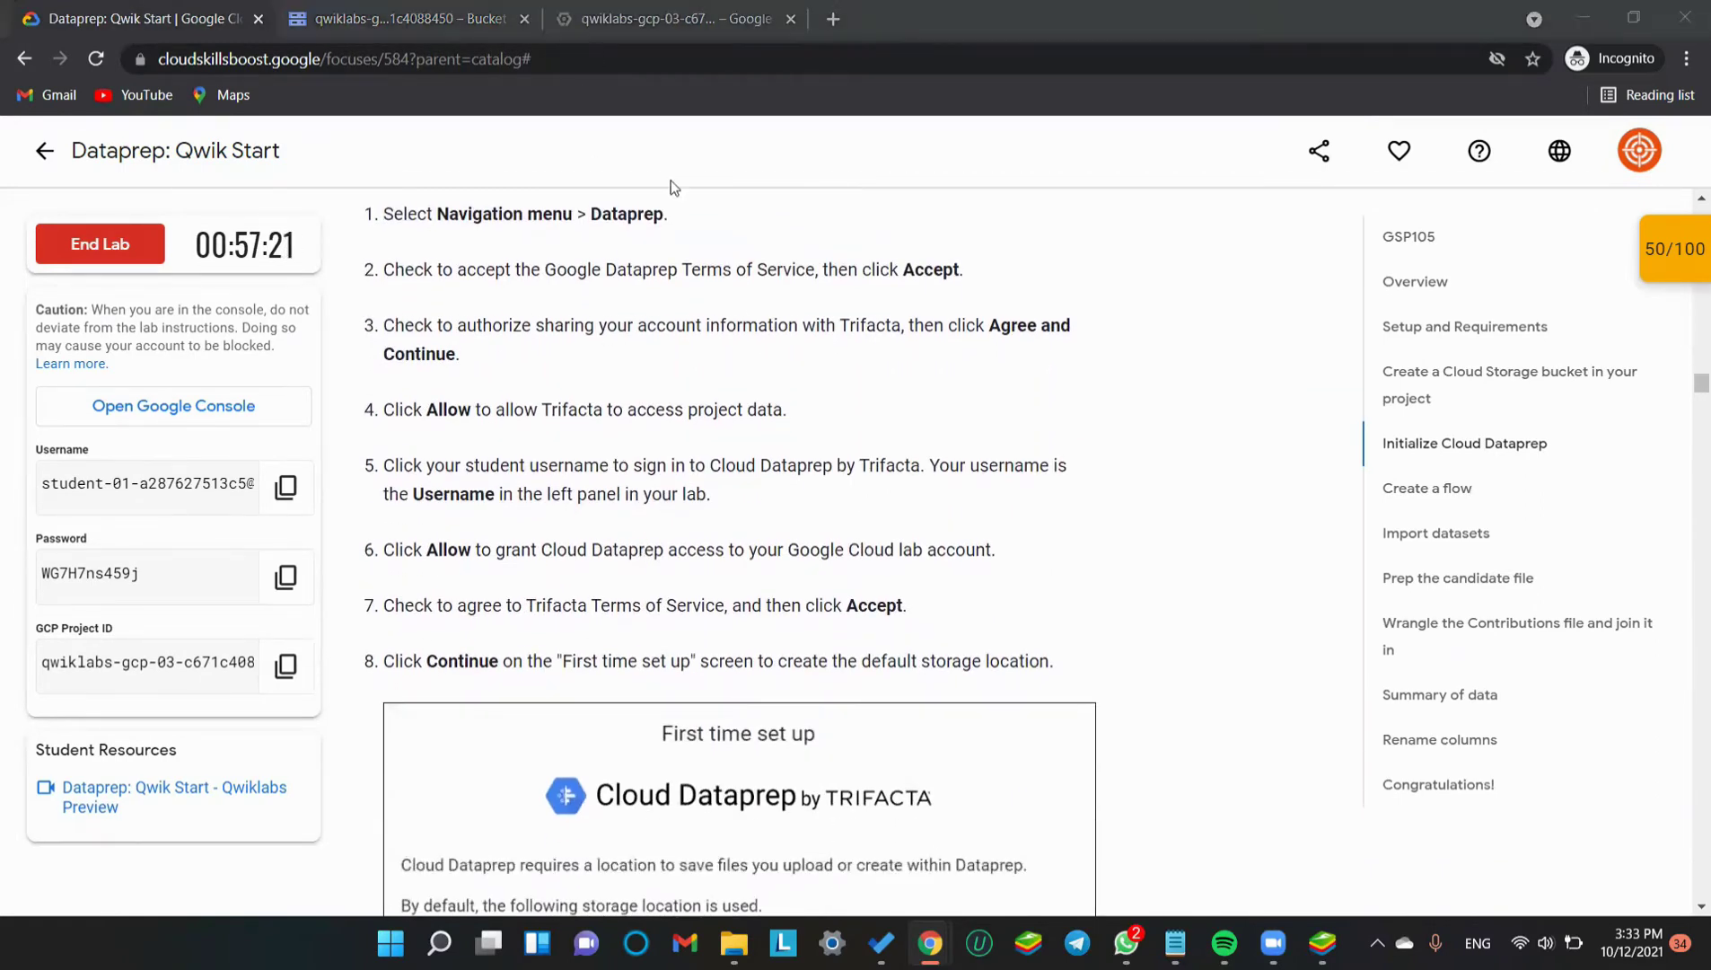
left_click(595, 36)
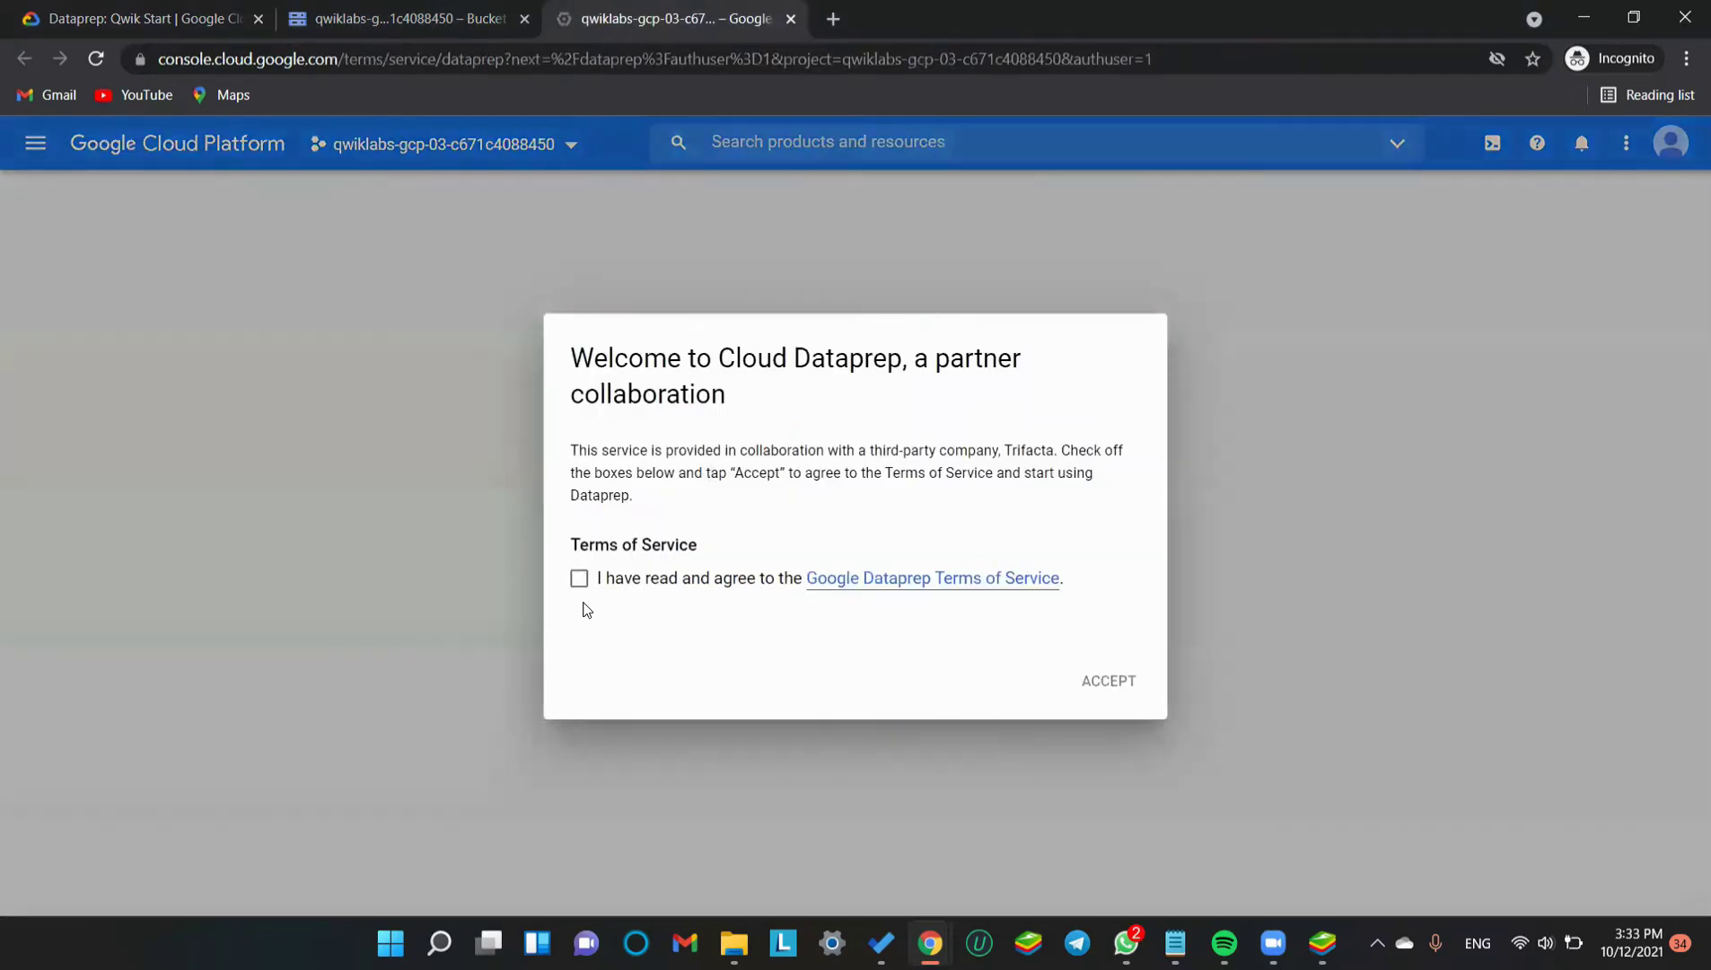
left_click(581, 577)
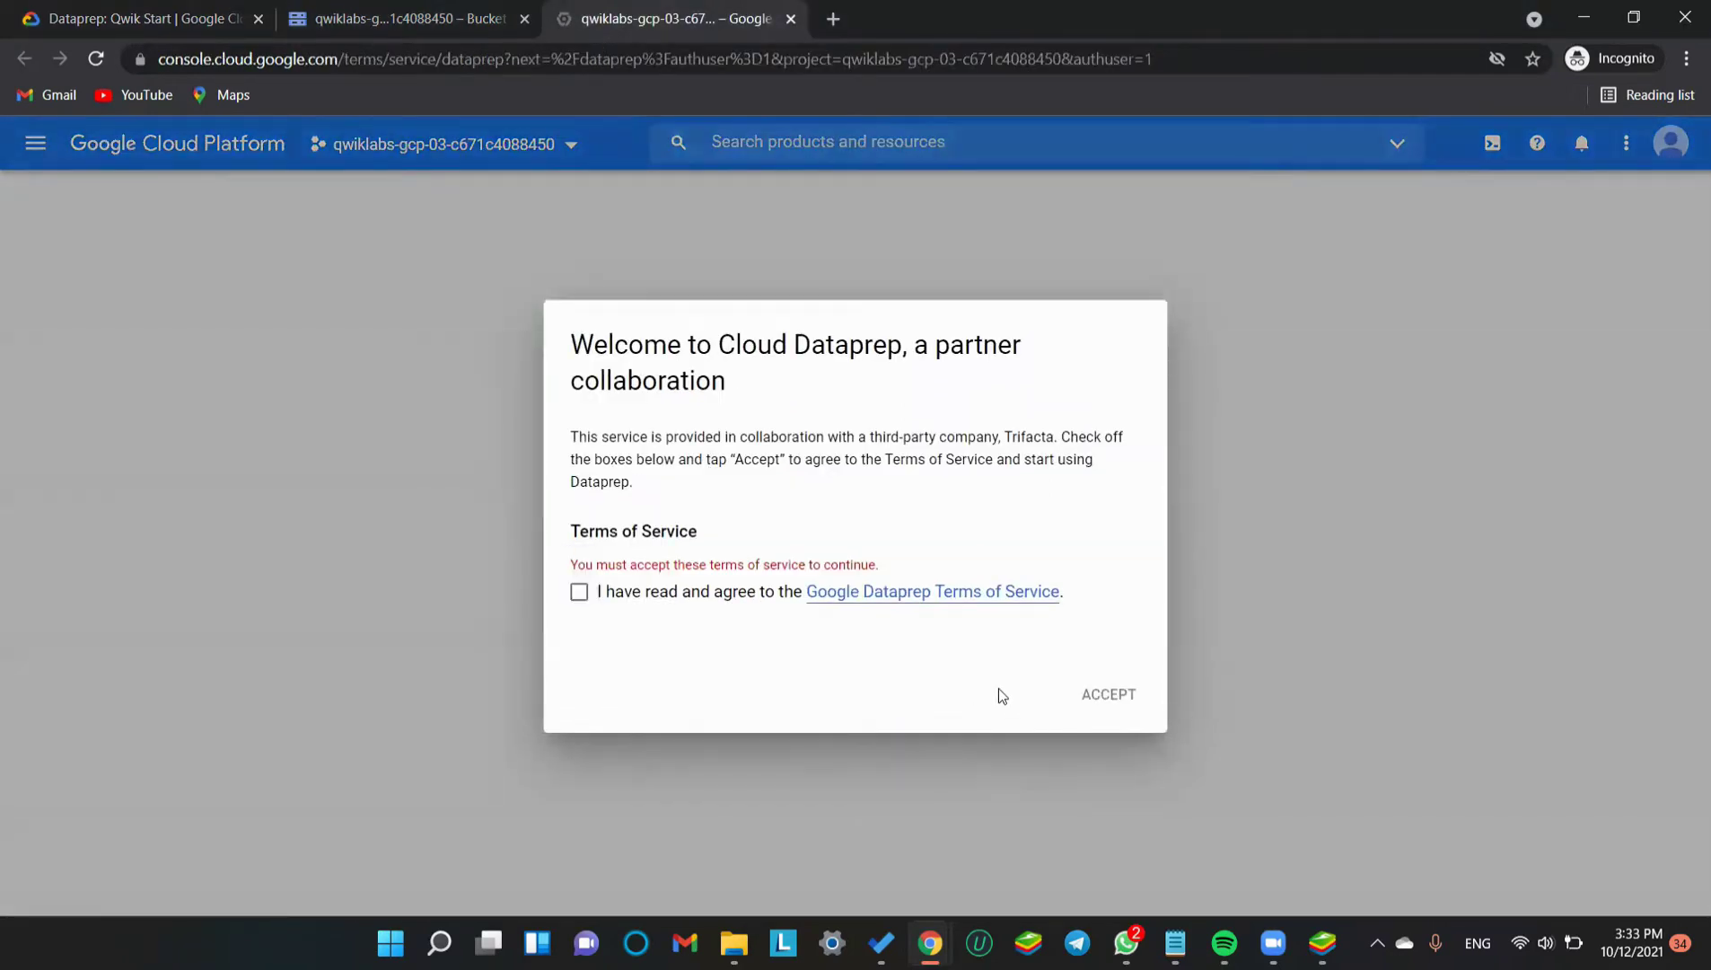
left_click(581, 592)
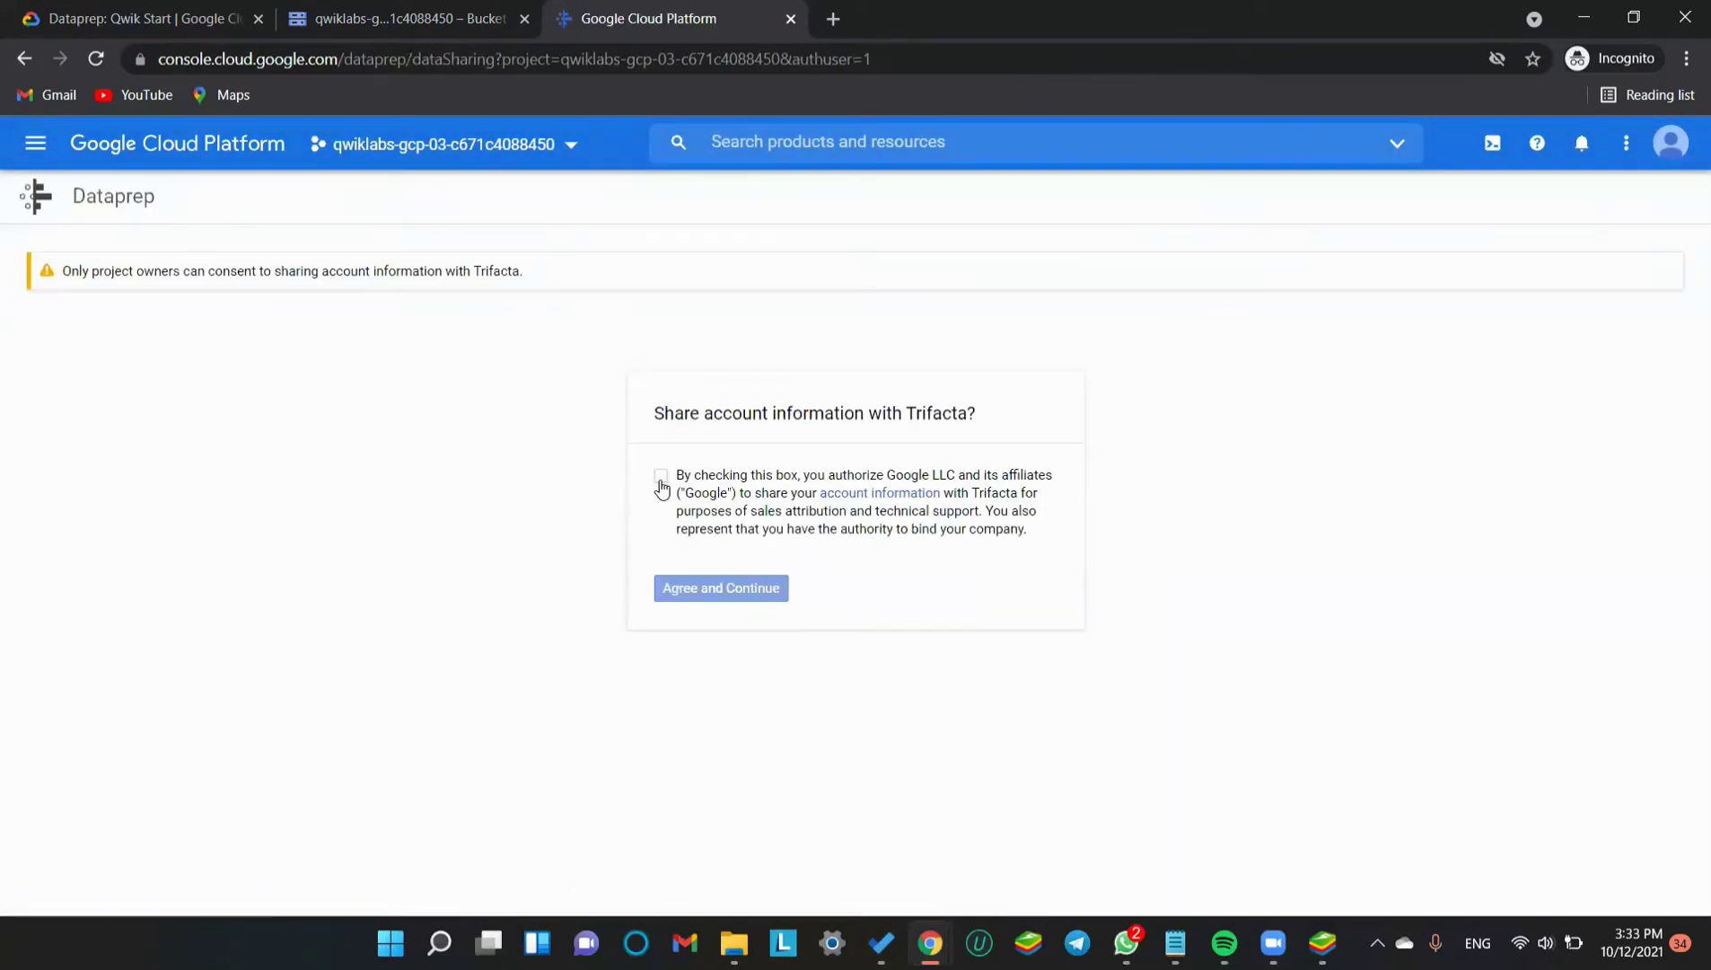
Authorize sharing account information with Trifacta and allow Trifacta to access the project data
left_click(661, 483)
left_click(727, 594)
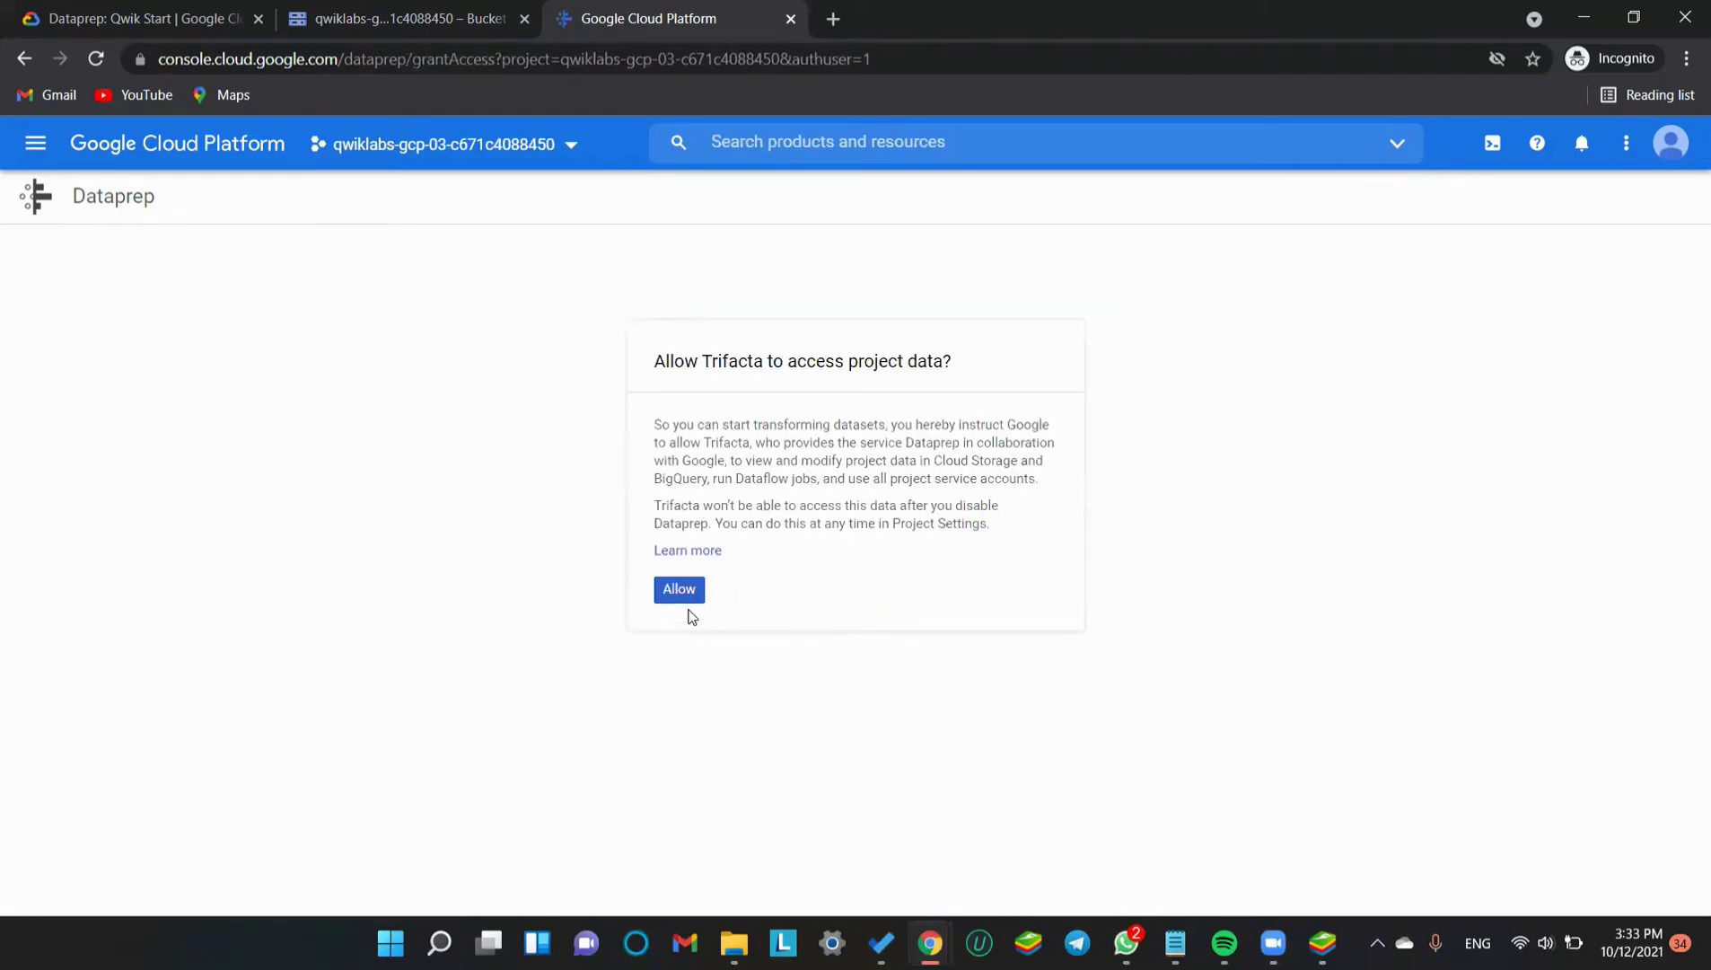
left_click(686, 594)
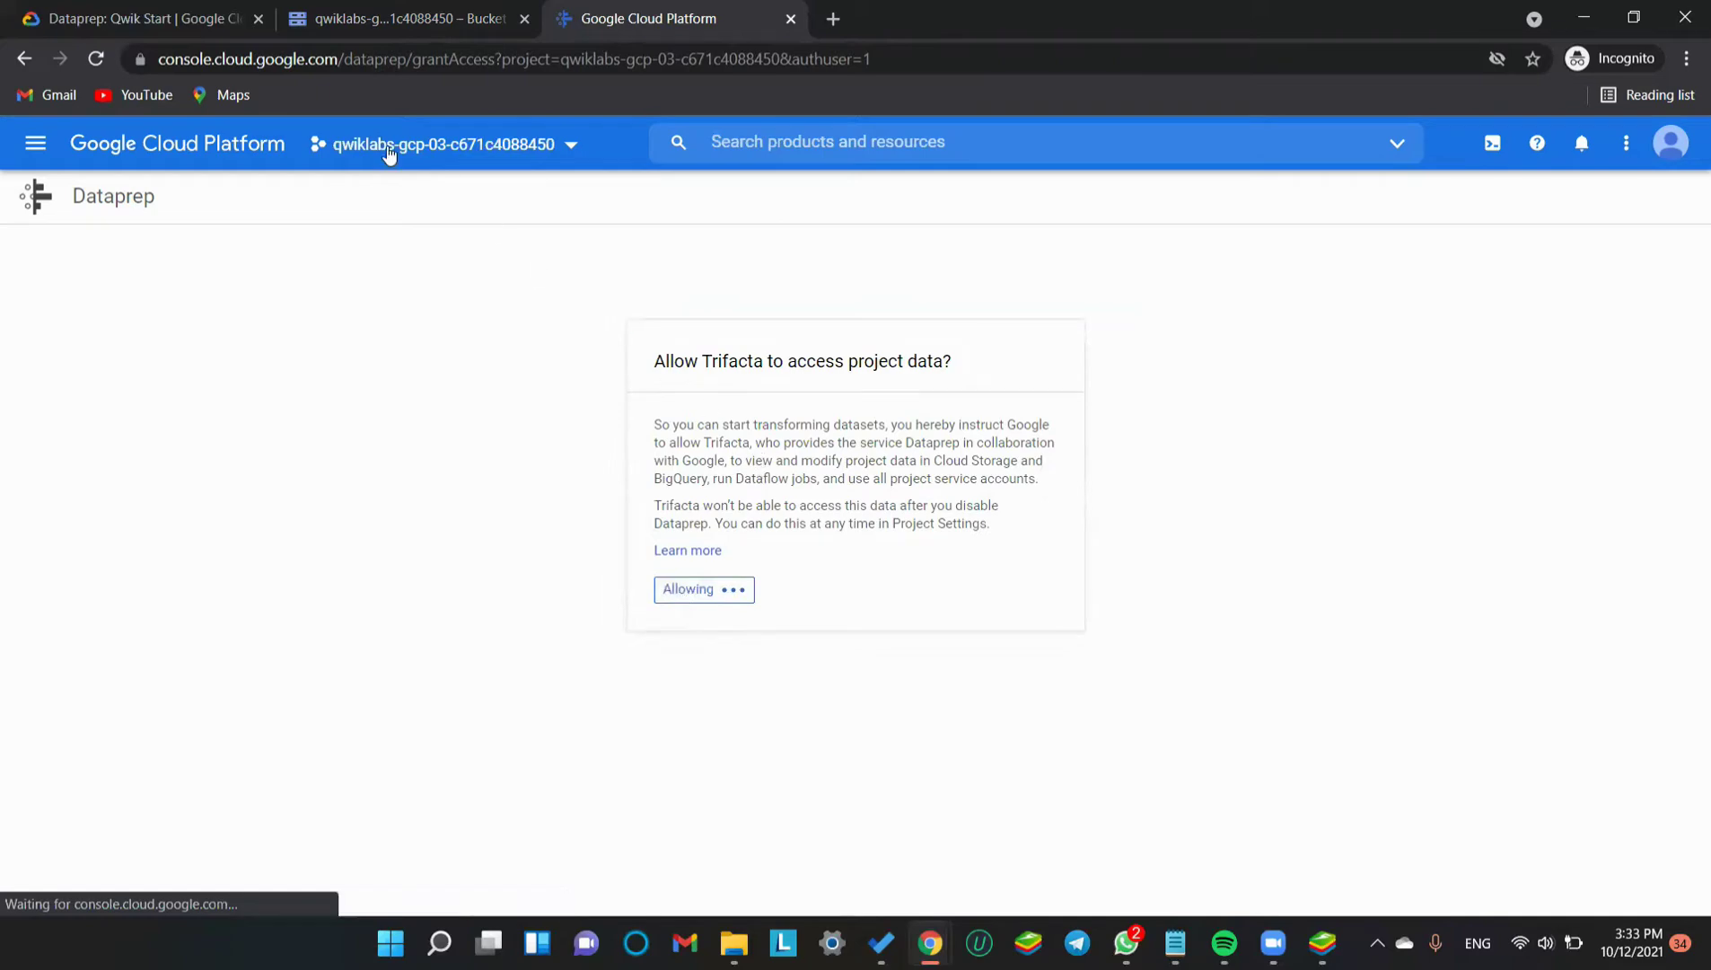
Check the lab's sign-in instructions, copy the lab username, sign in to Cloud Dataprep with the student account and allow access to it
left_click(171, 9)
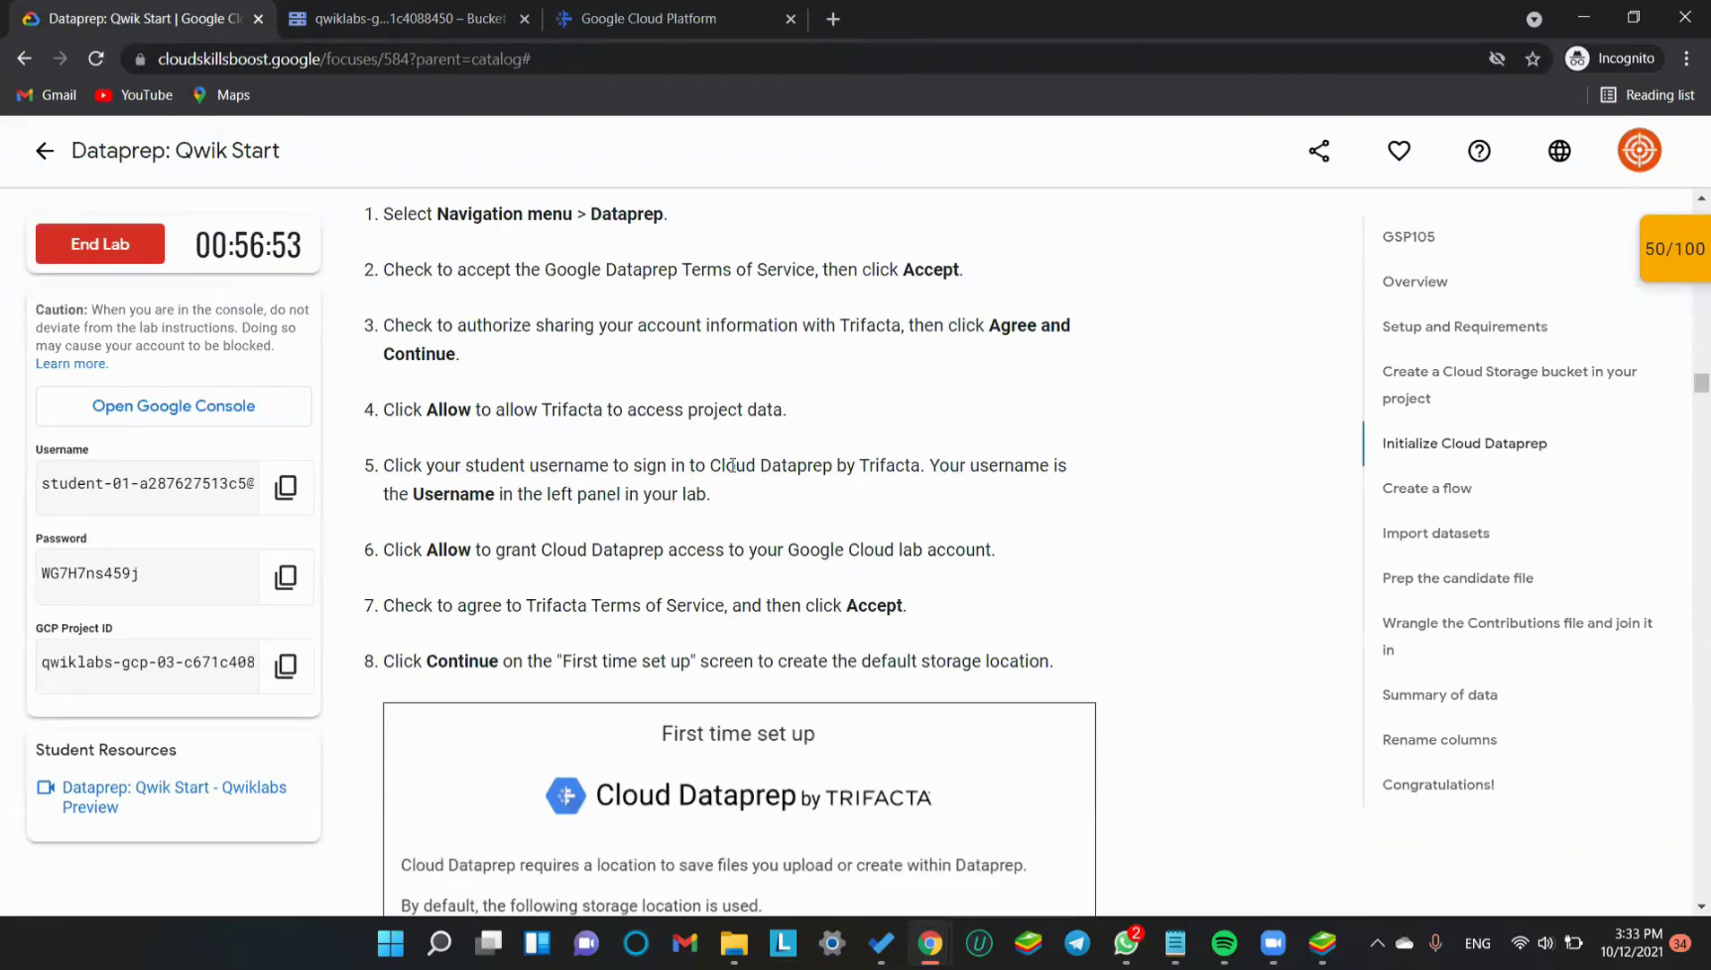
scroll(790, 462, "down", 1)
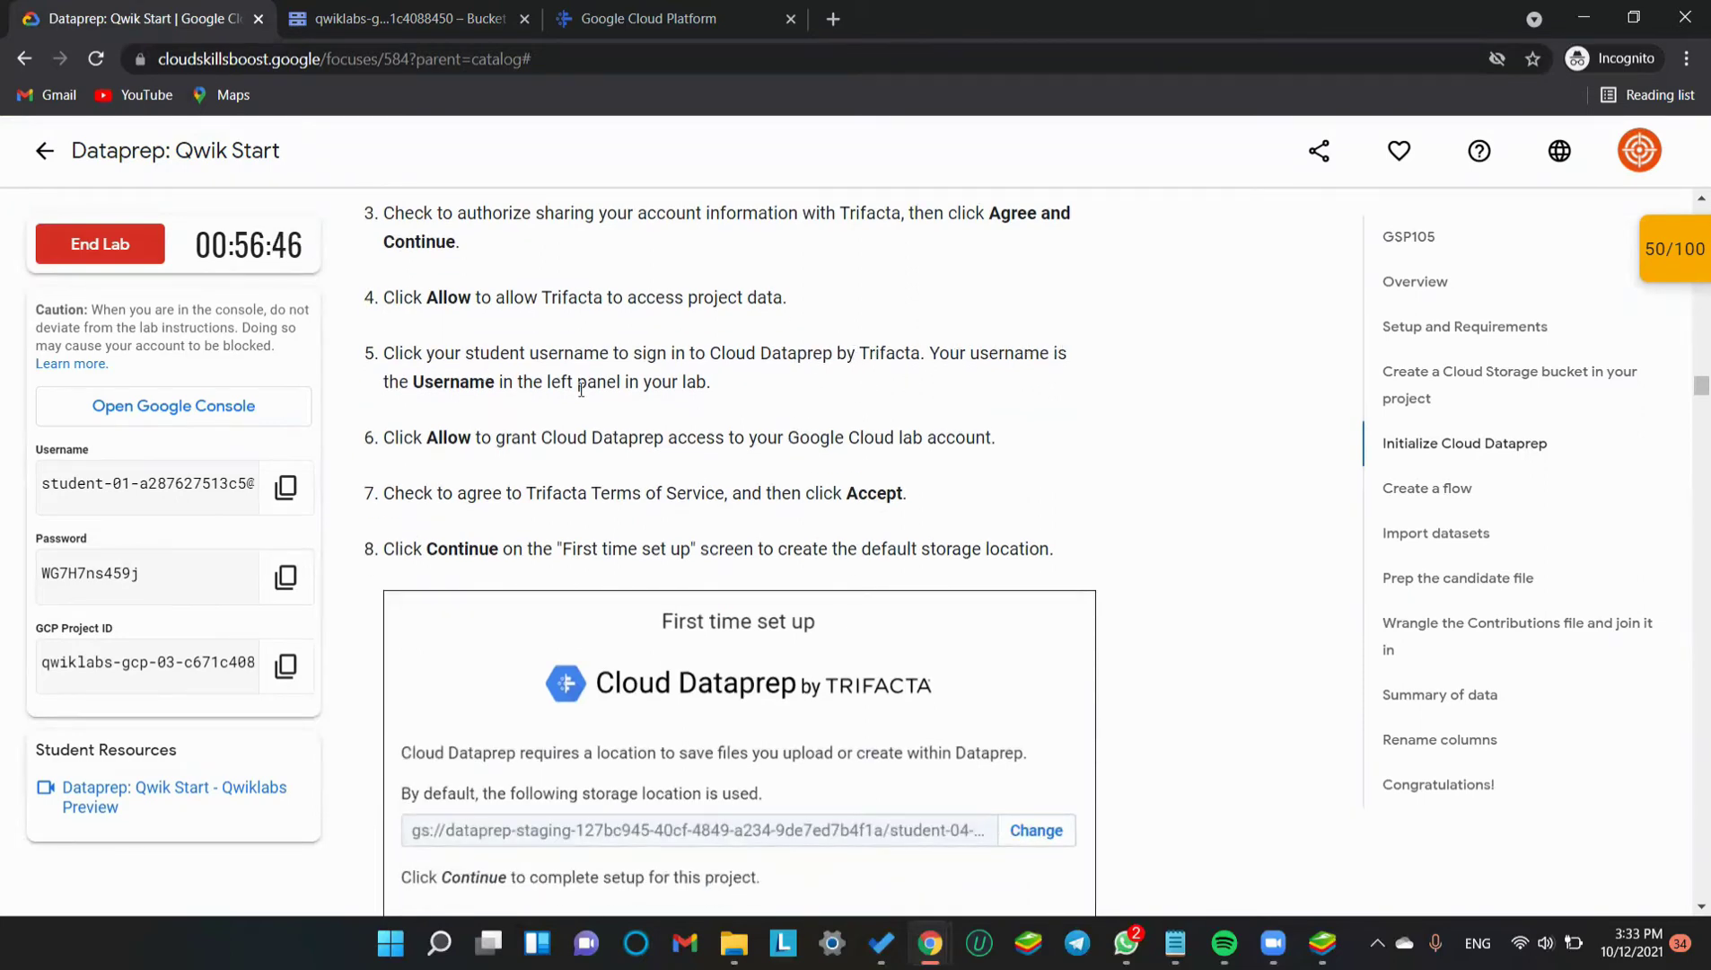
left_click(286, 487)
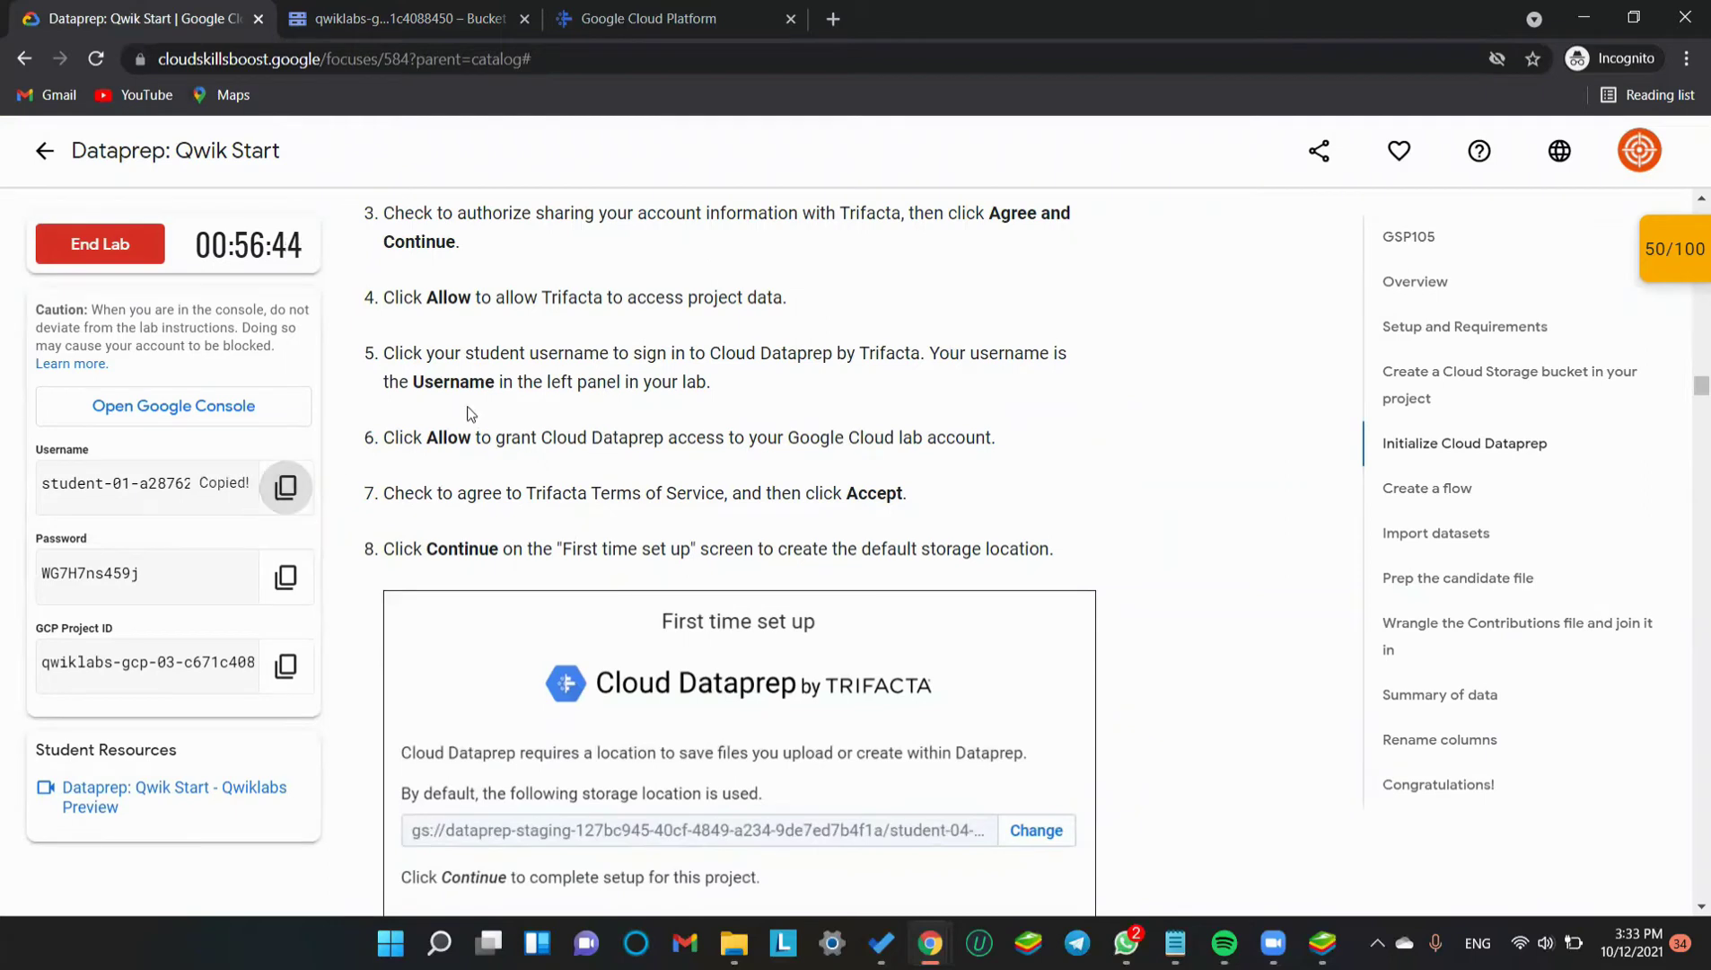
scroll(581, 308, "down", 1)
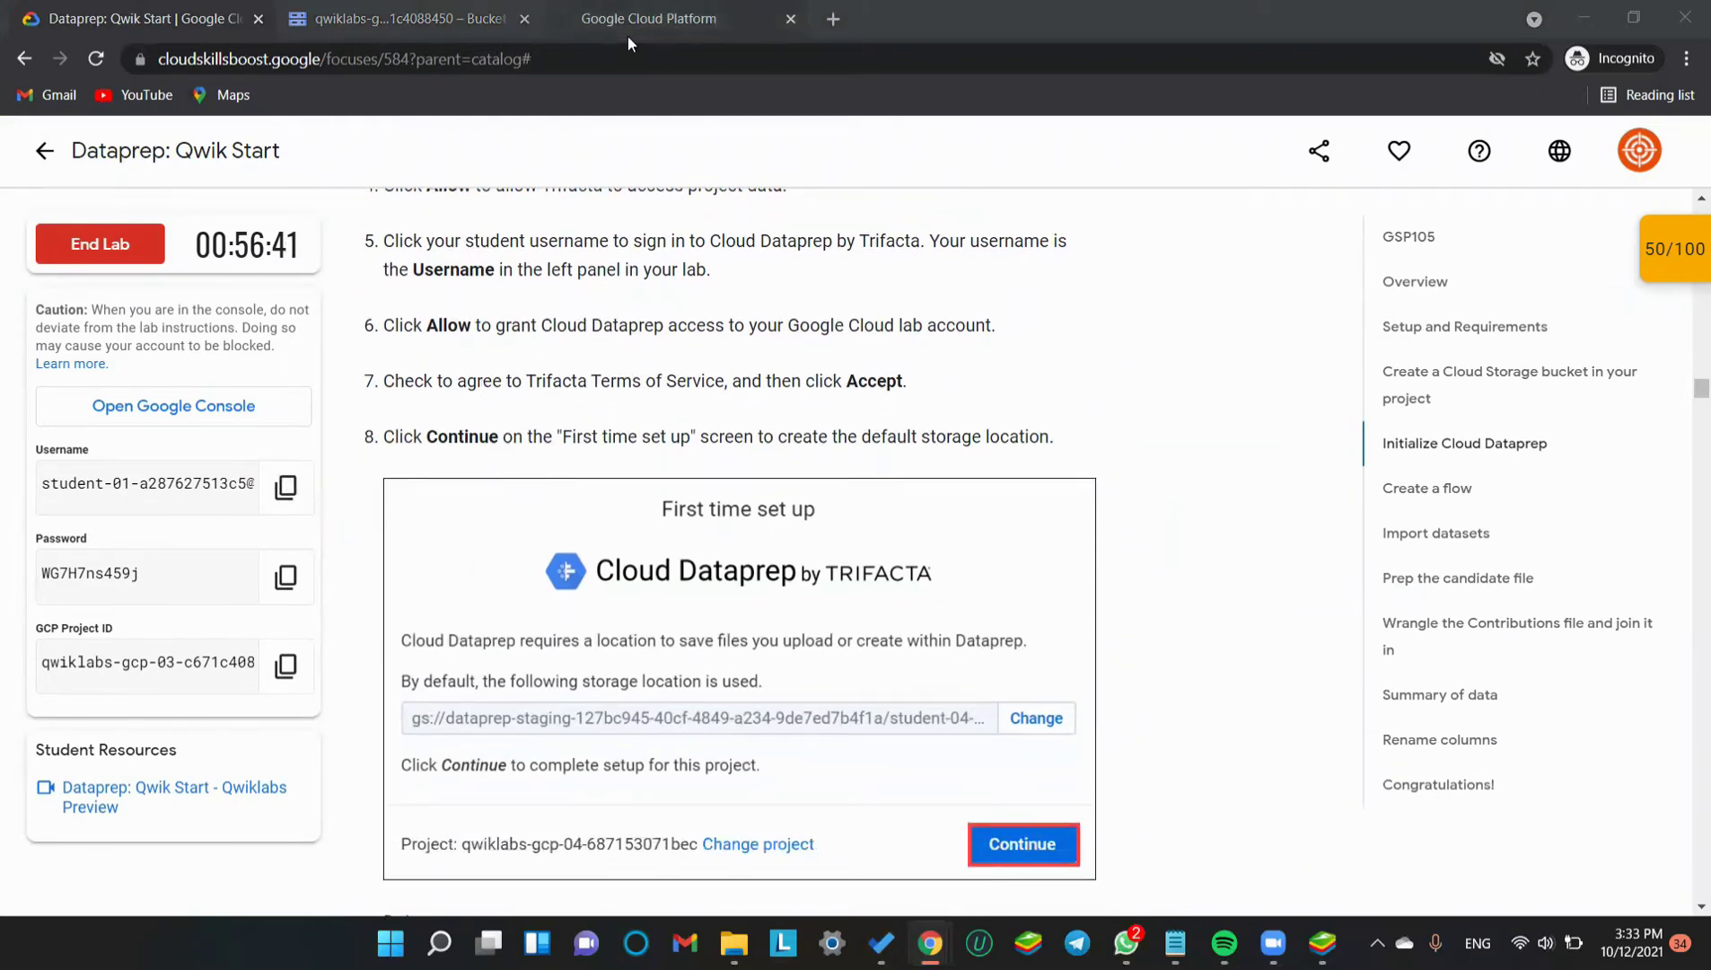
left_click(627, 20)
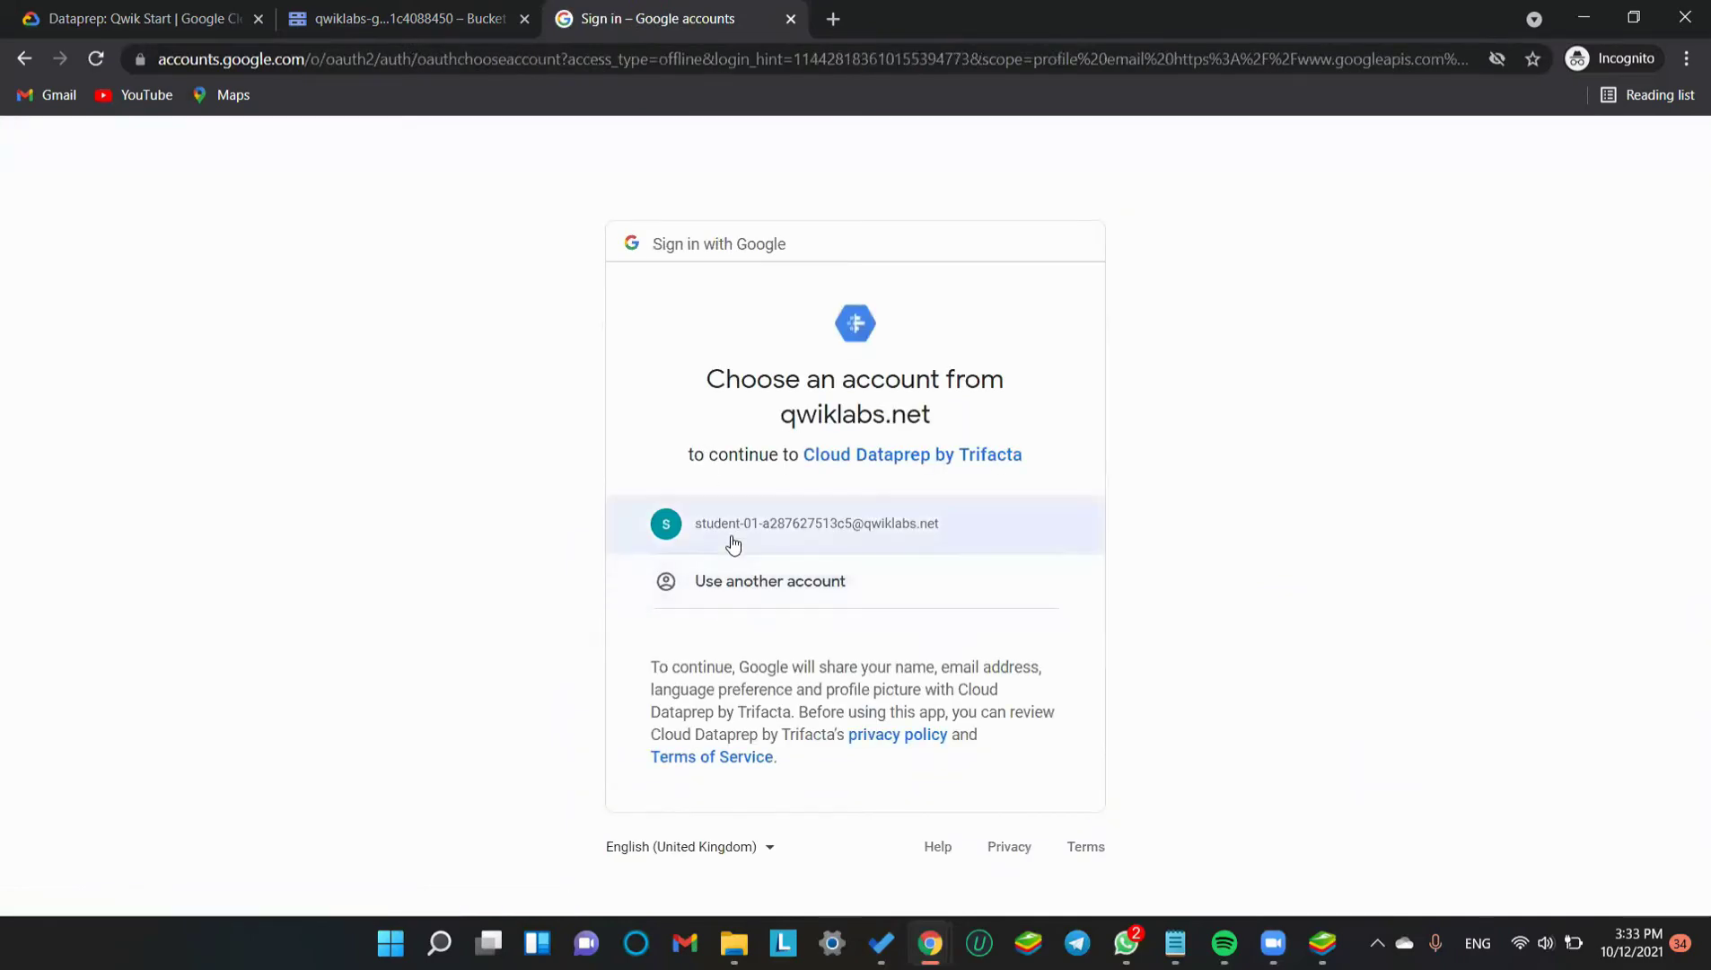
left_click(733, 540)
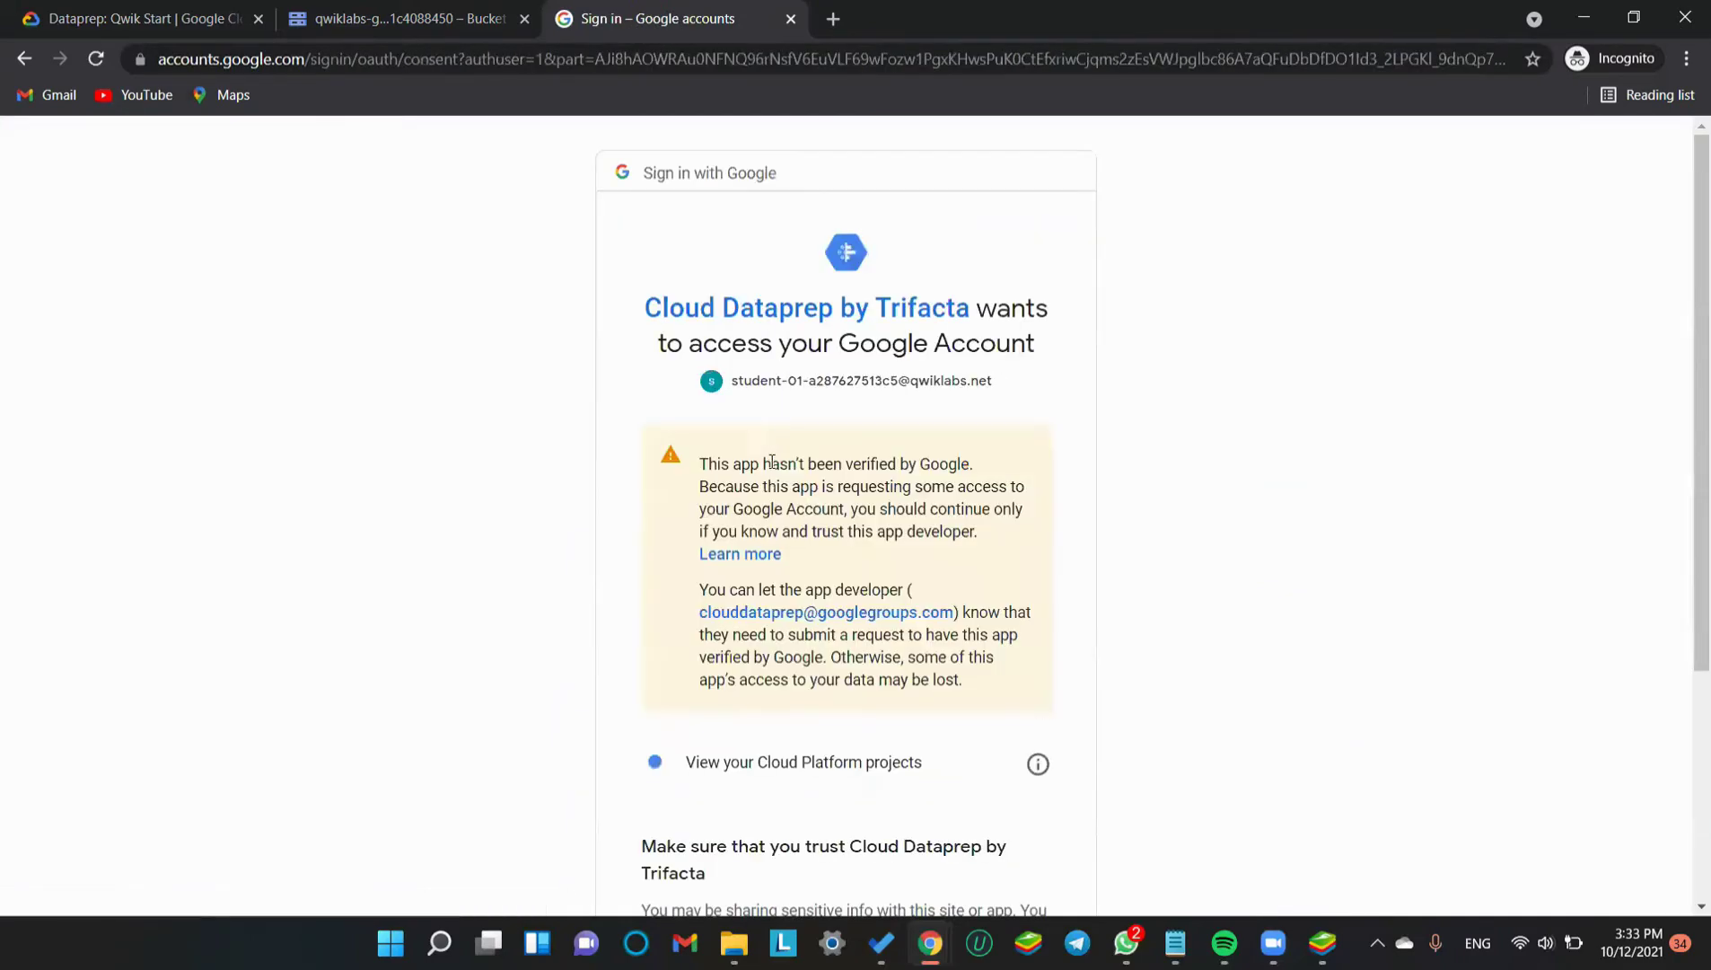
scroll(772, 461, "down", 4)
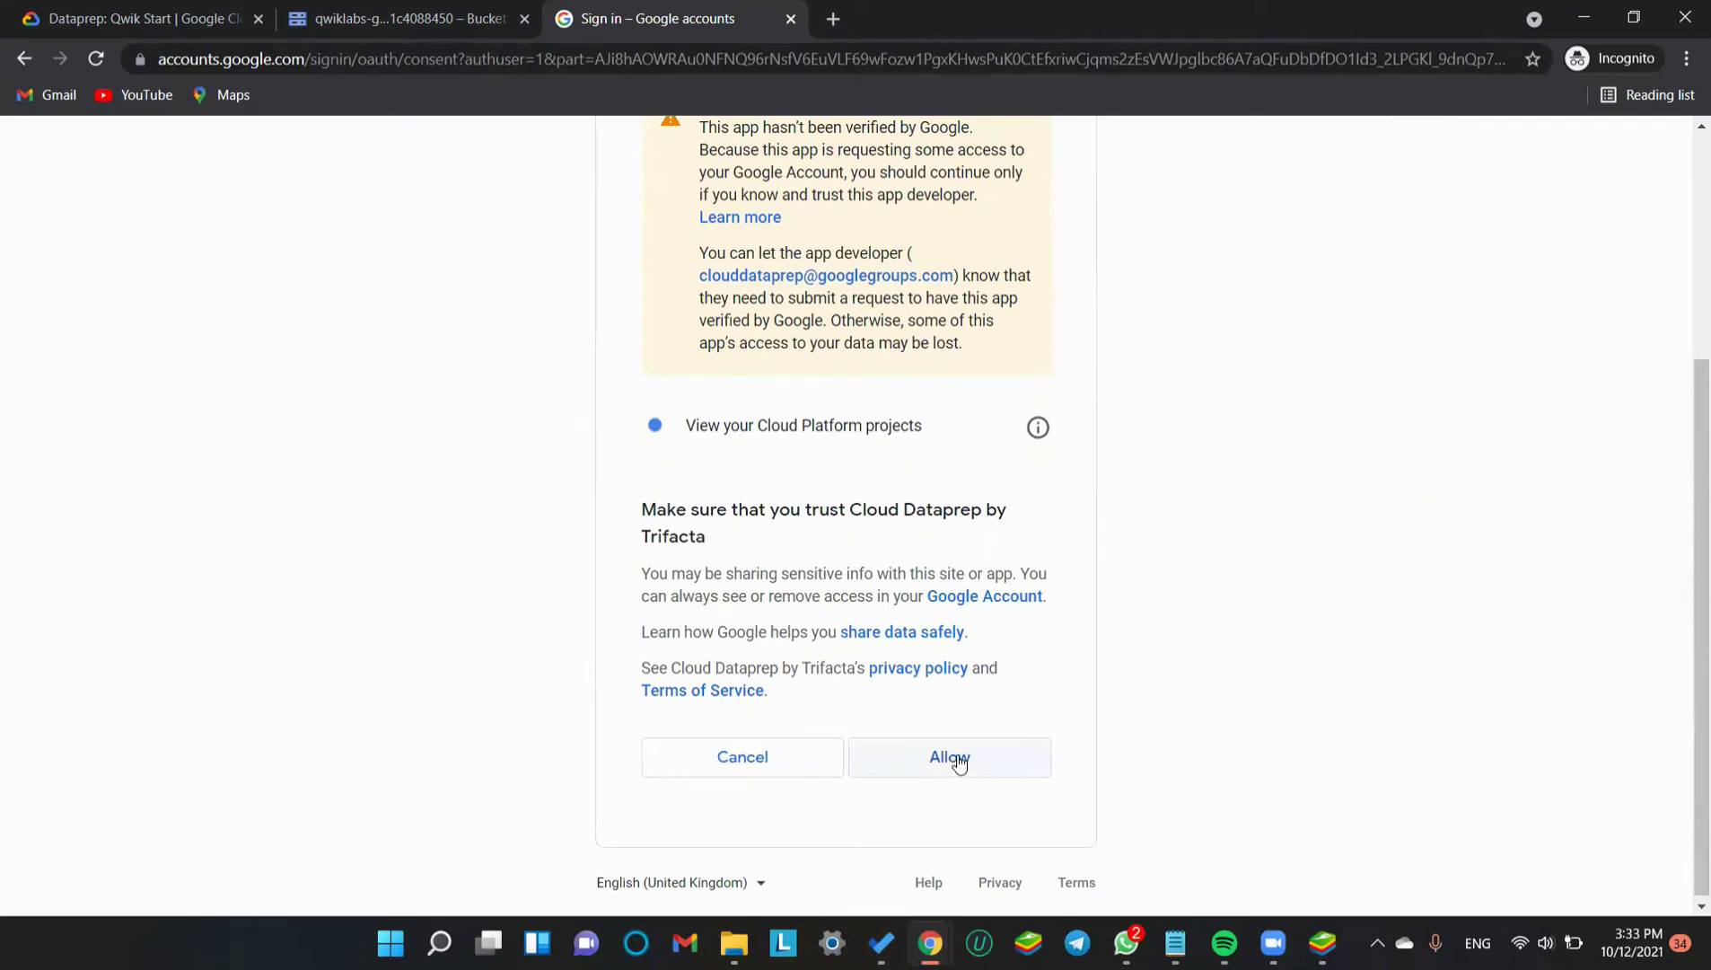
left_click(959, 761)
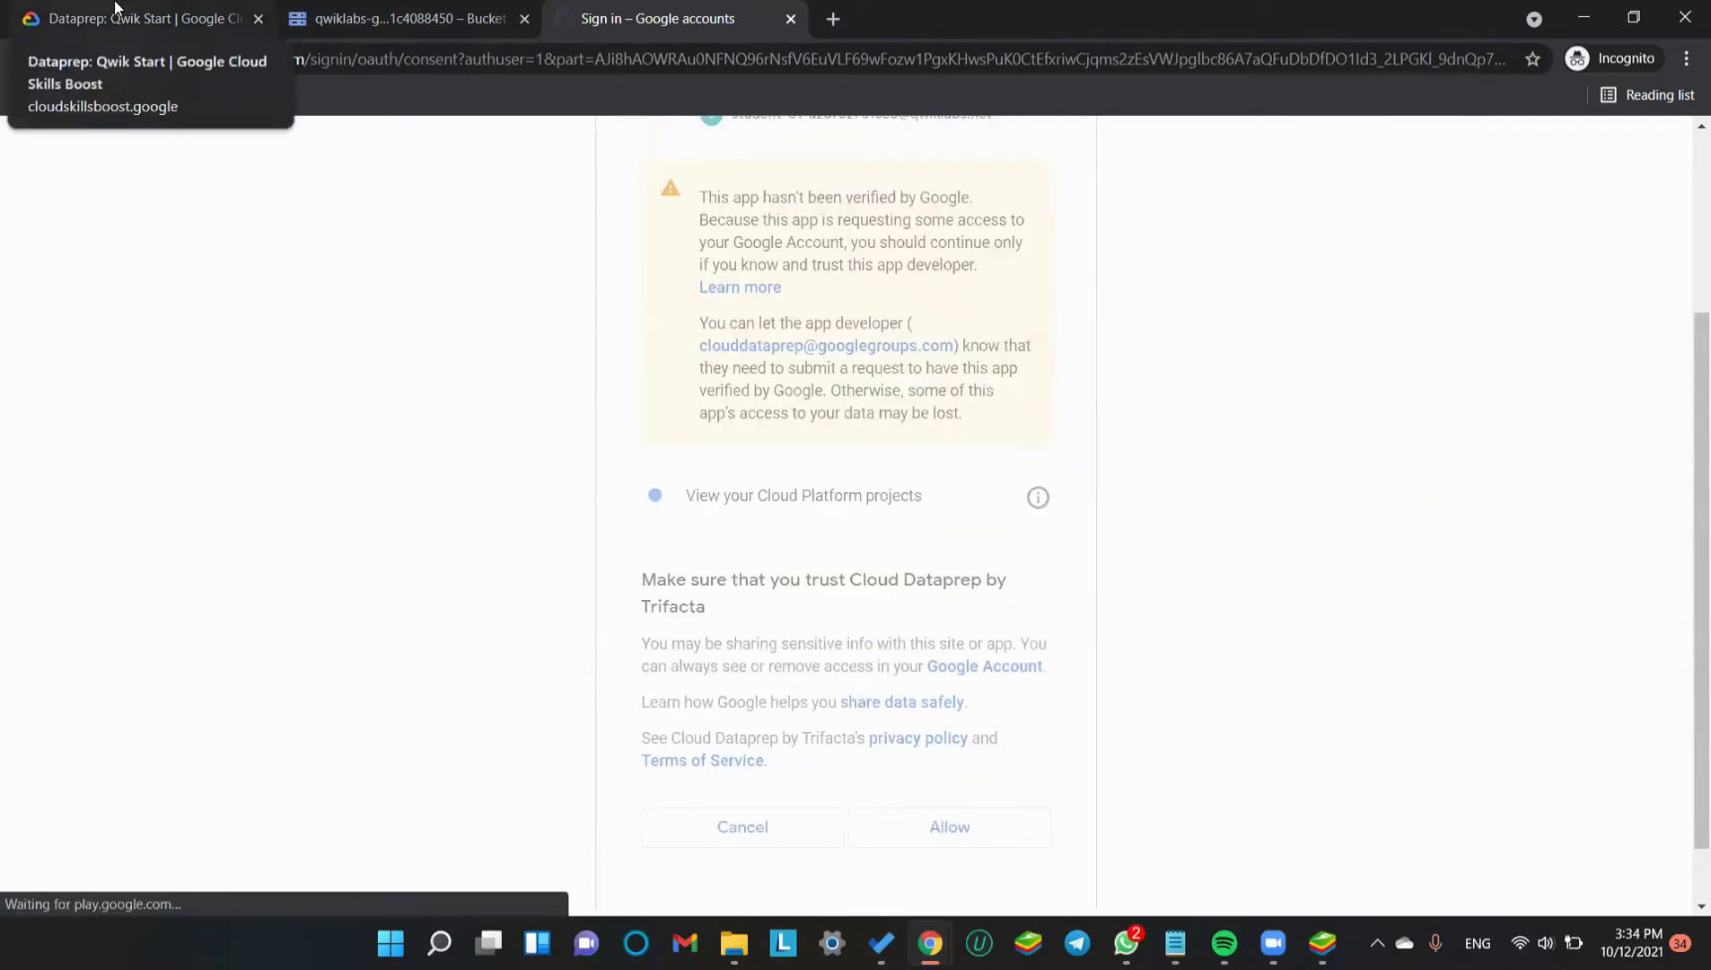
scroll(990, 472, "up", 3)
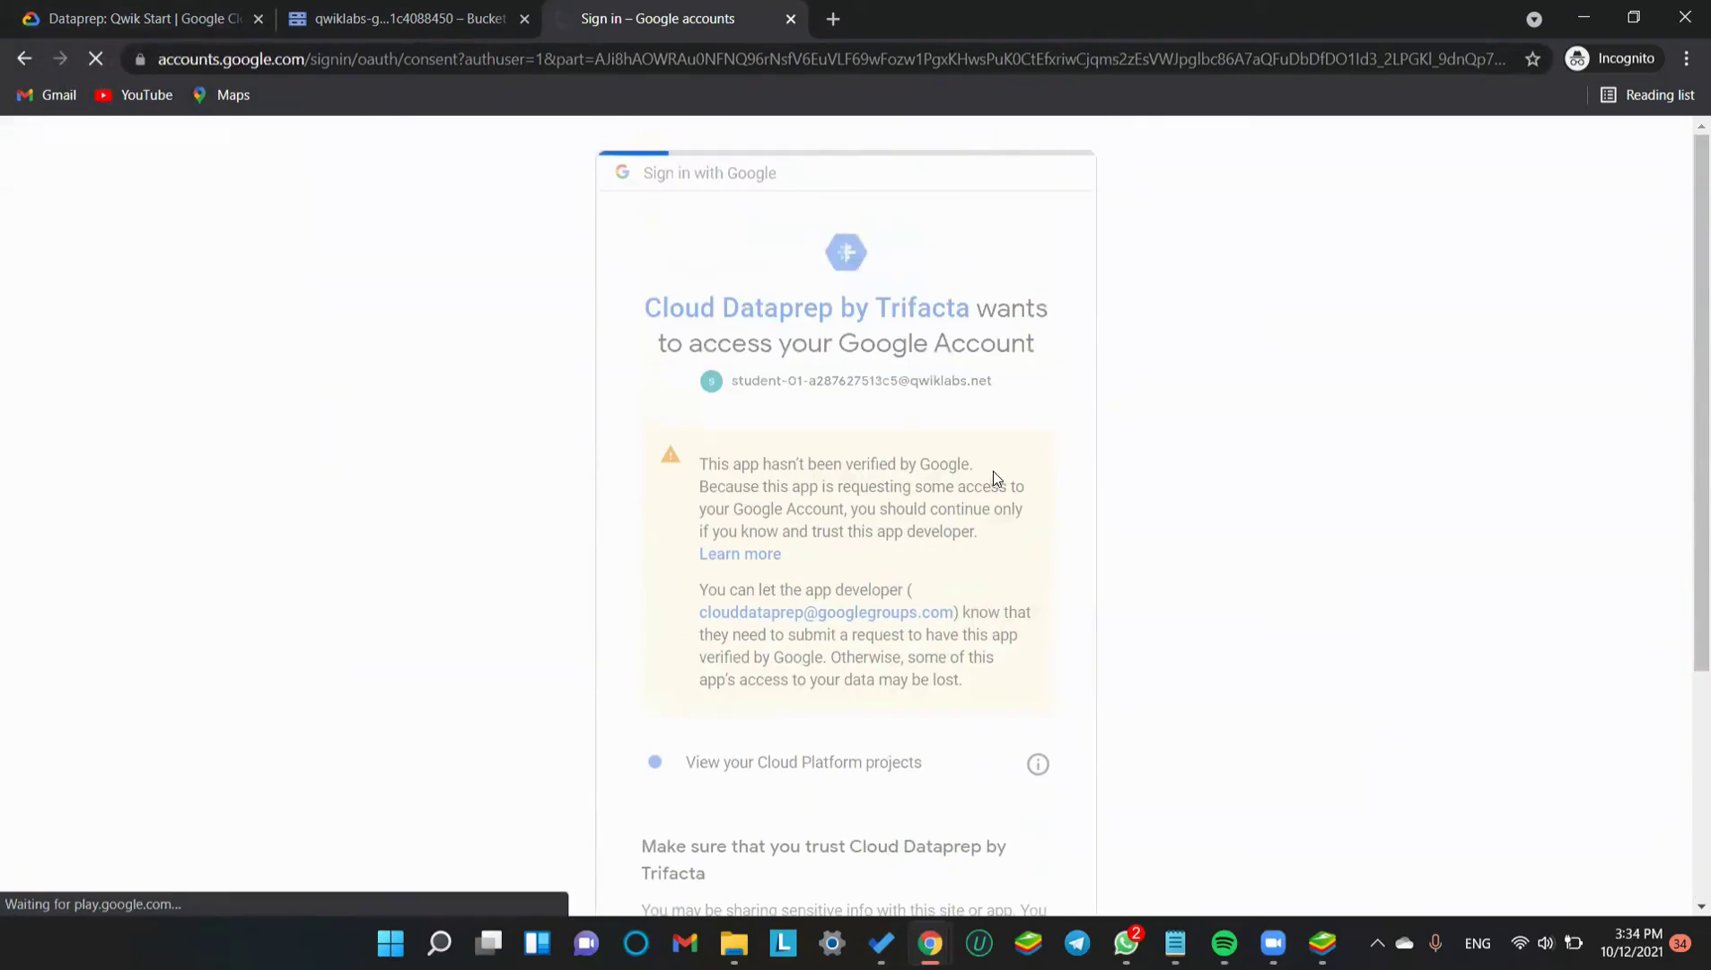
Check the lab's next instruction and agree to the Trifacta Terms of Service
left_click(143, 17)
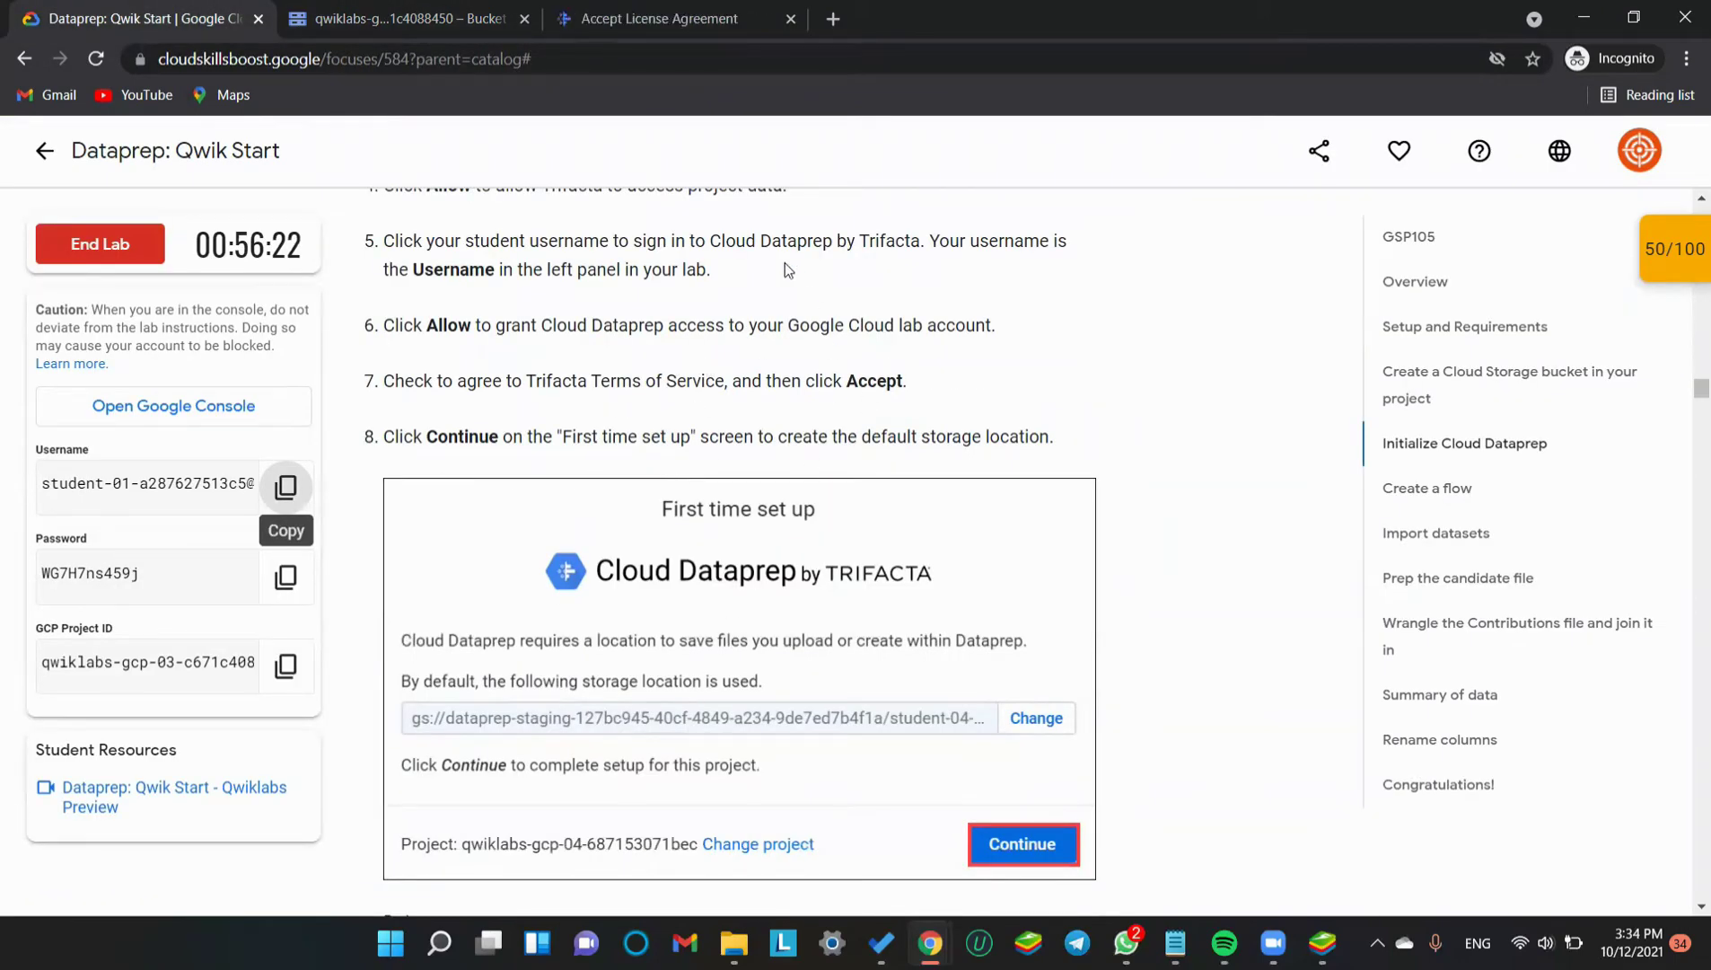
left_click(681, 36)
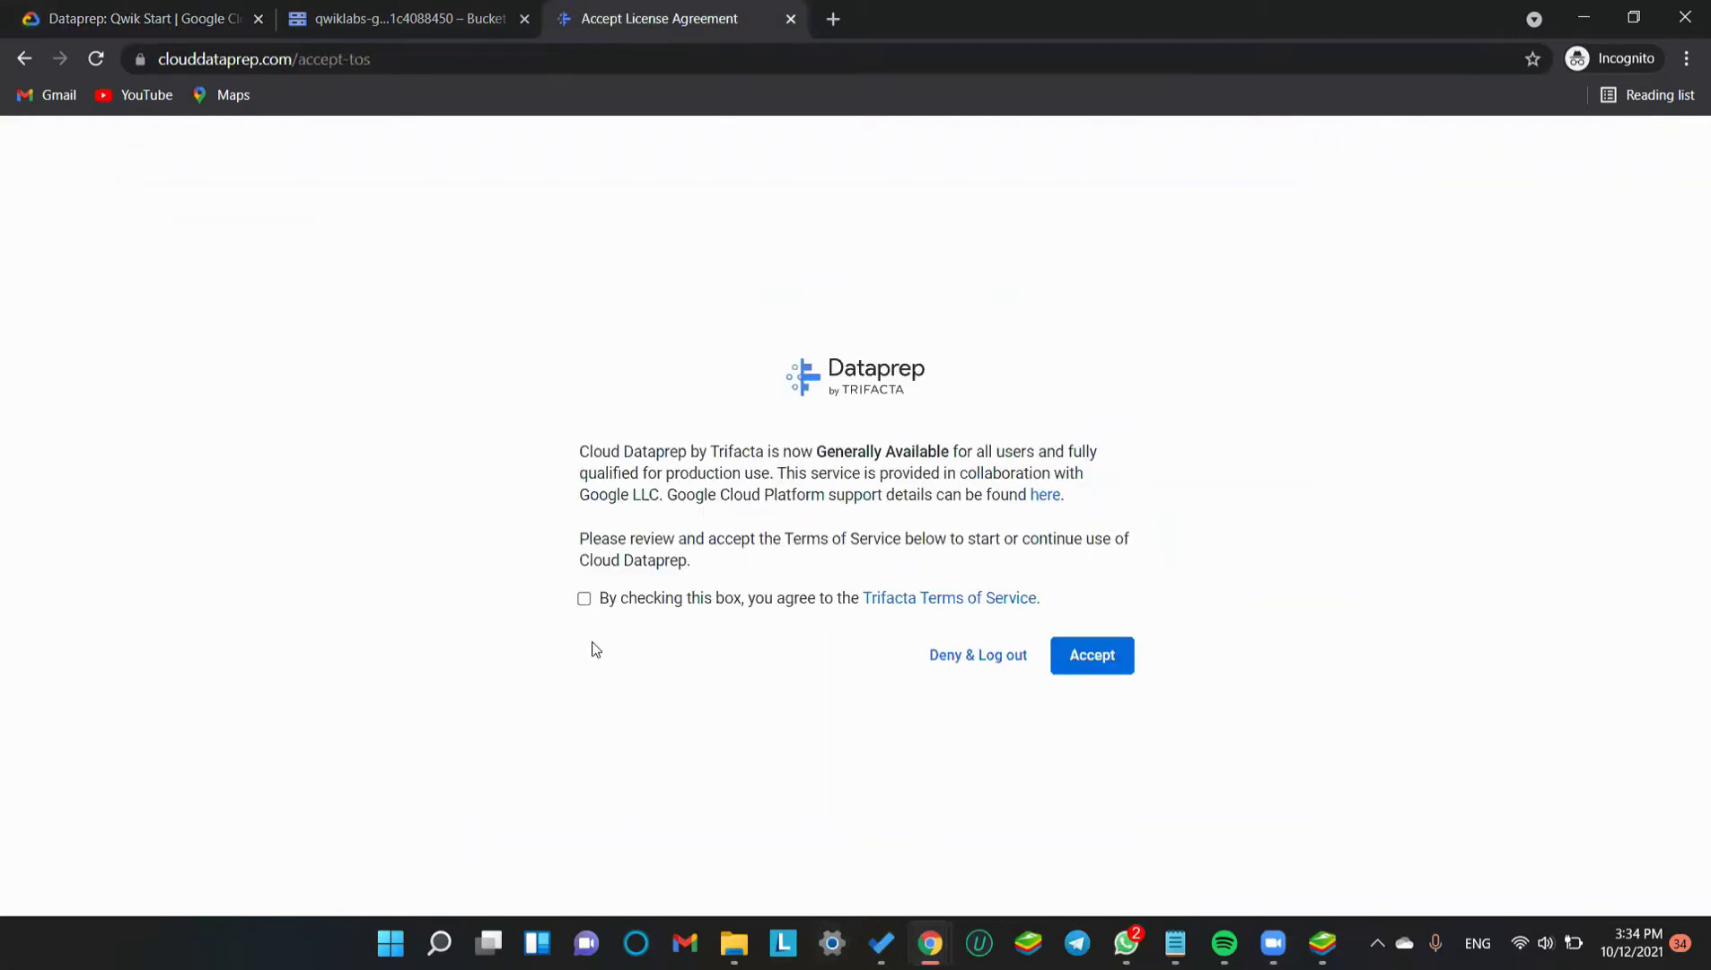
left_click(1105, 660)
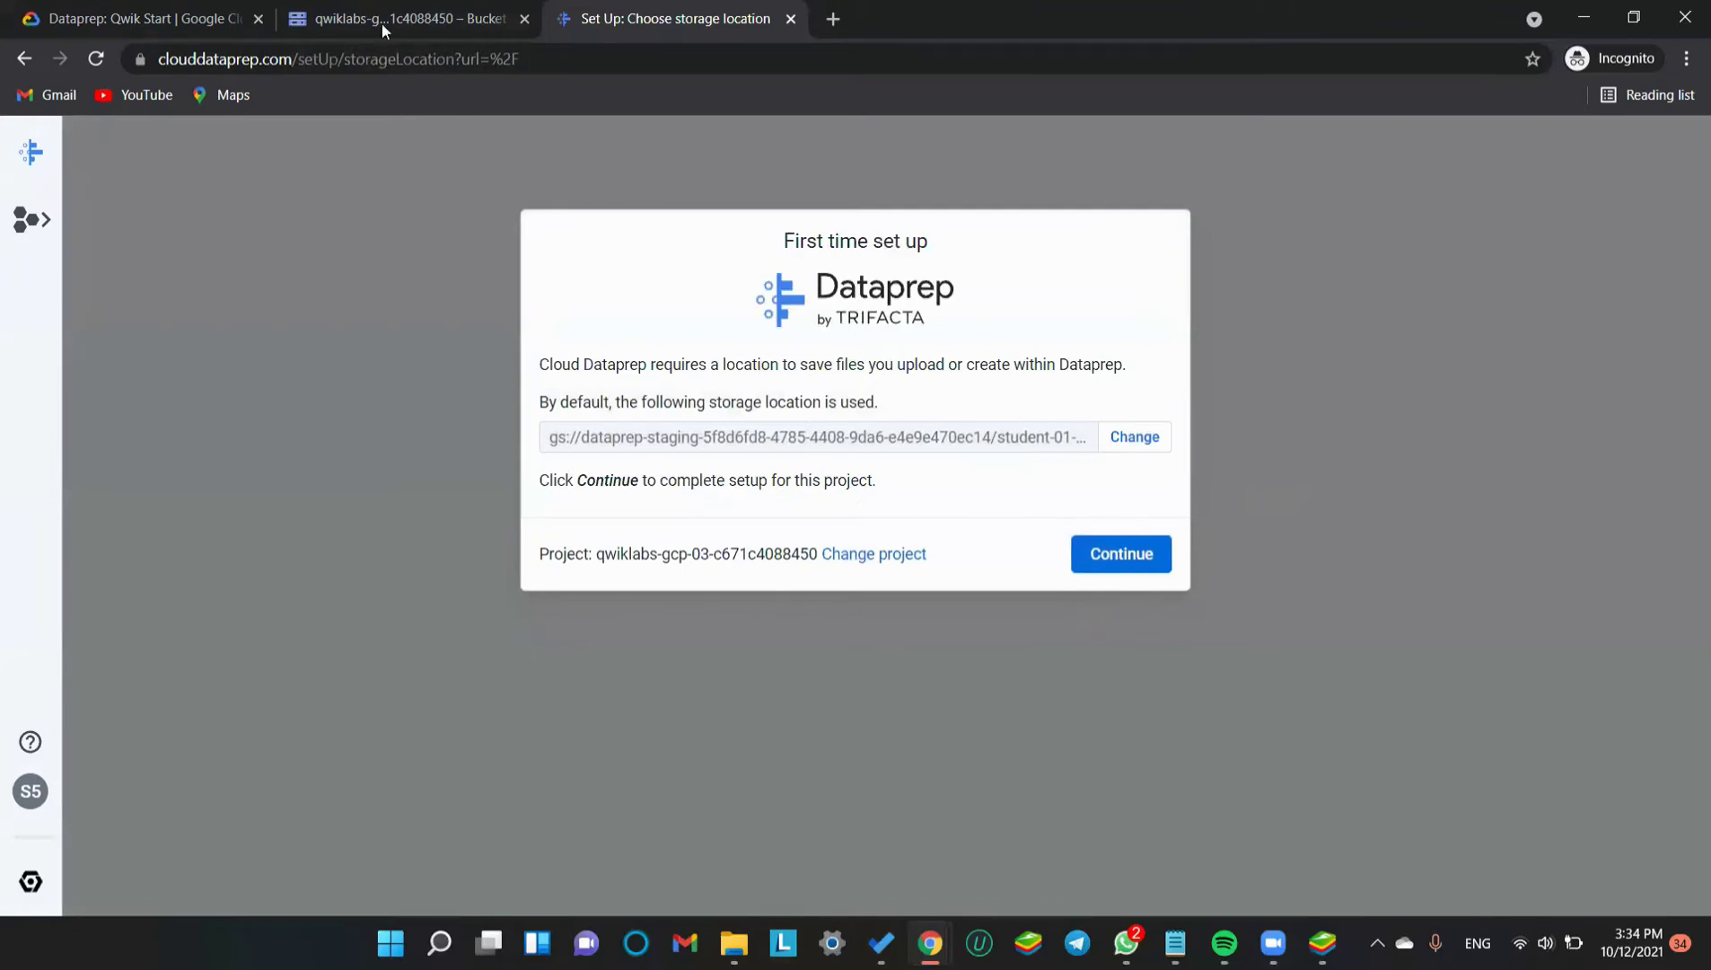
Review the lab's first-time setup instructions and complete the Dataprep setup with the default storage location
left_click(152, 8)
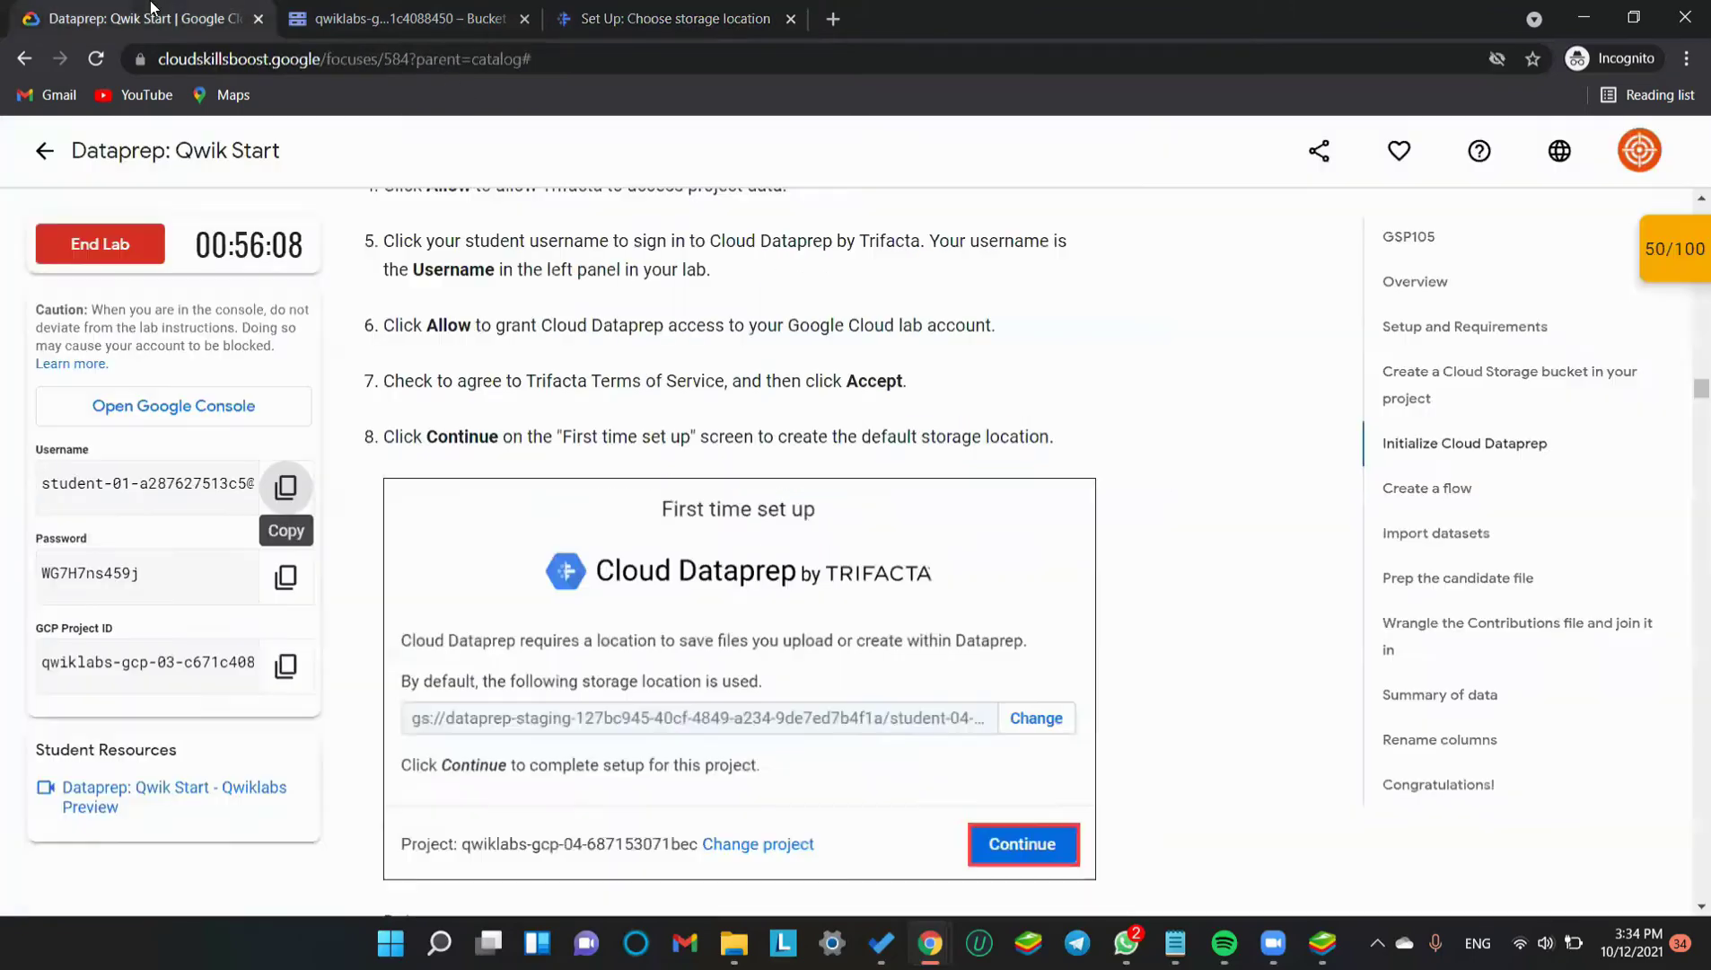
scroll(669, 485, "down", 3)
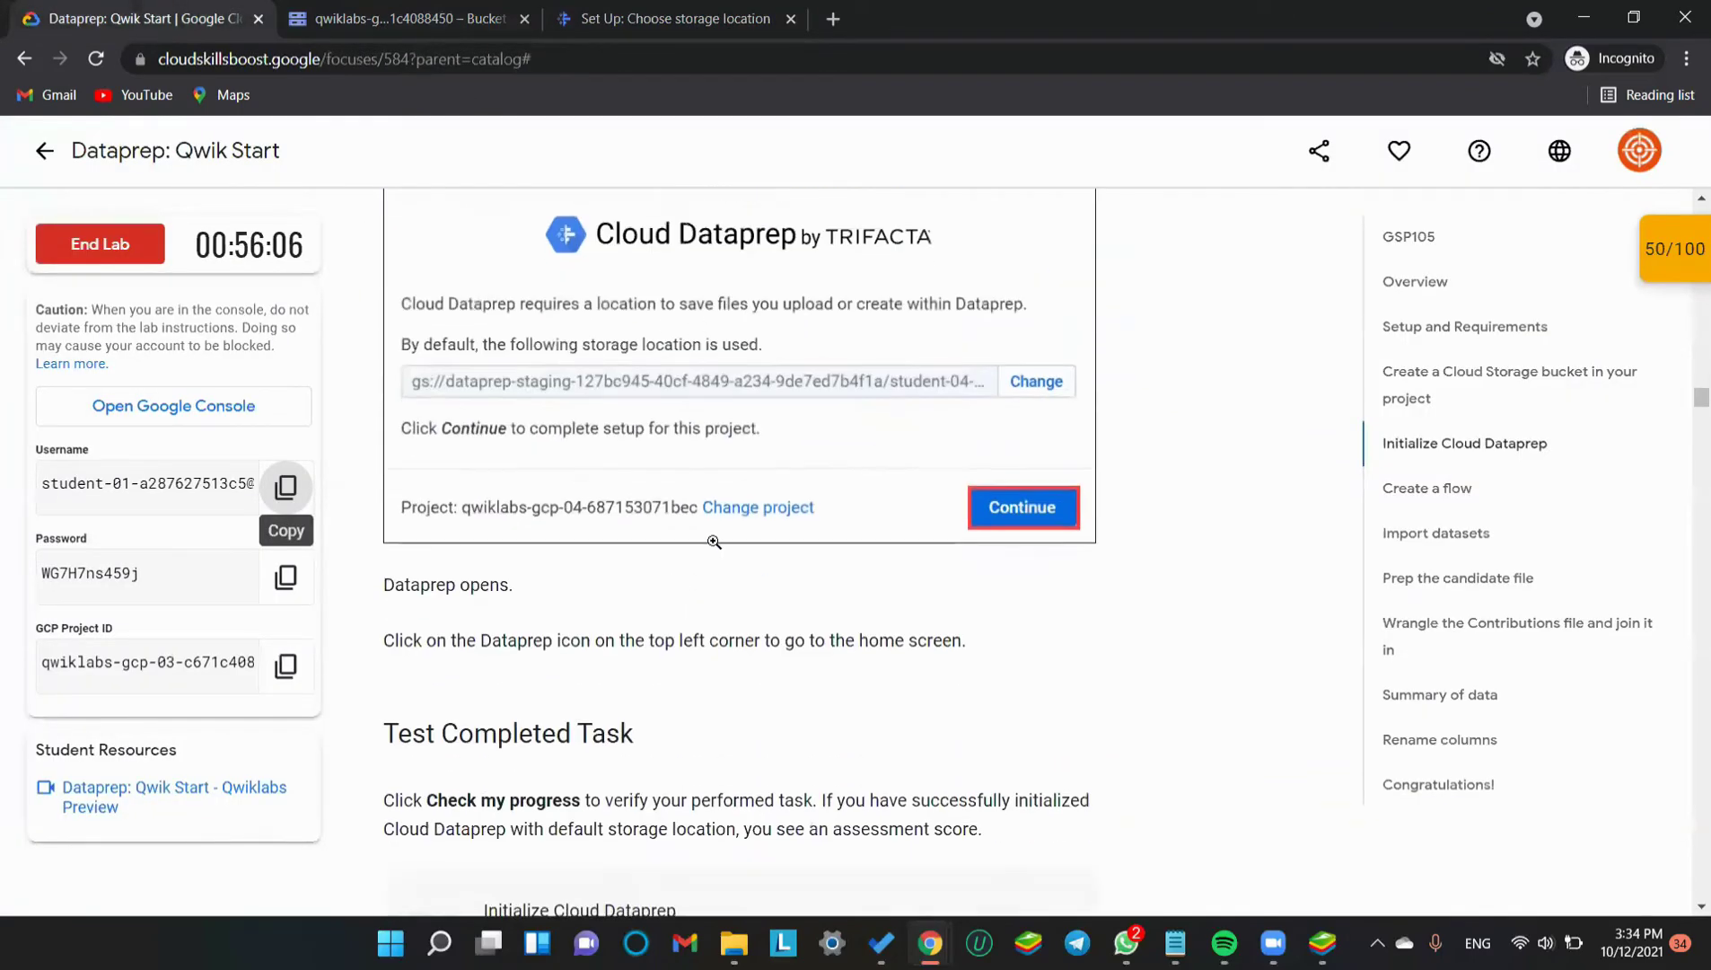
scroll(712, 510, "up", 1)
scroll(678, 569, "down", 4)
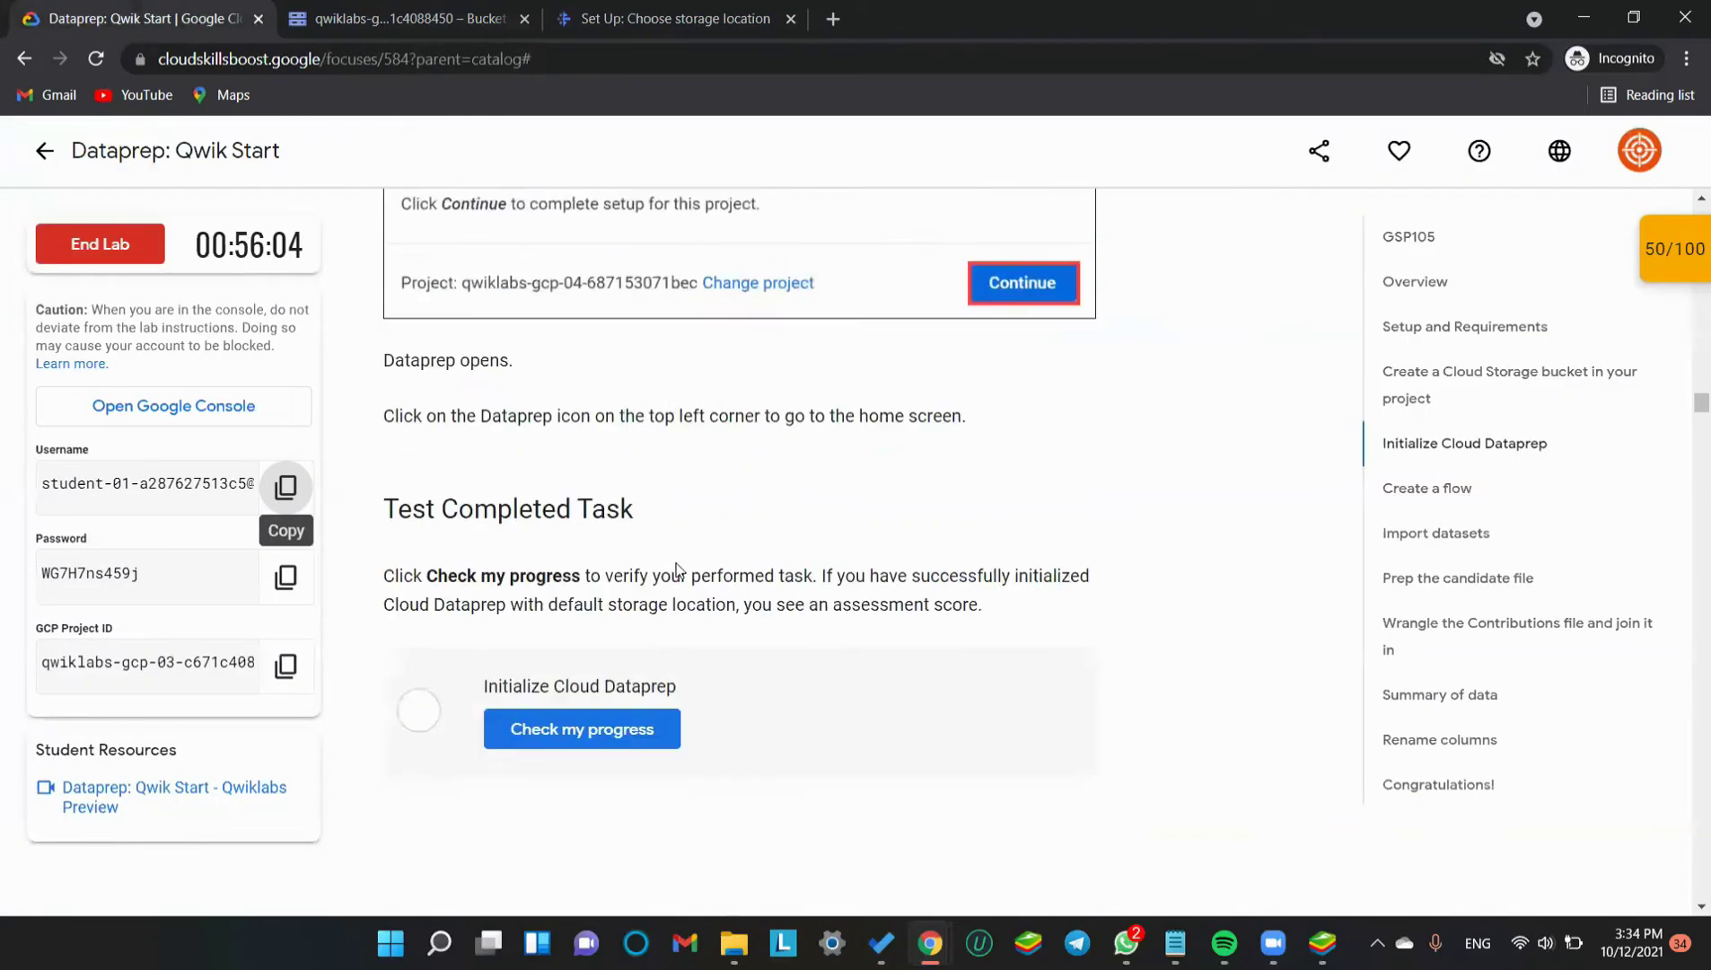
left_click(593, 35)
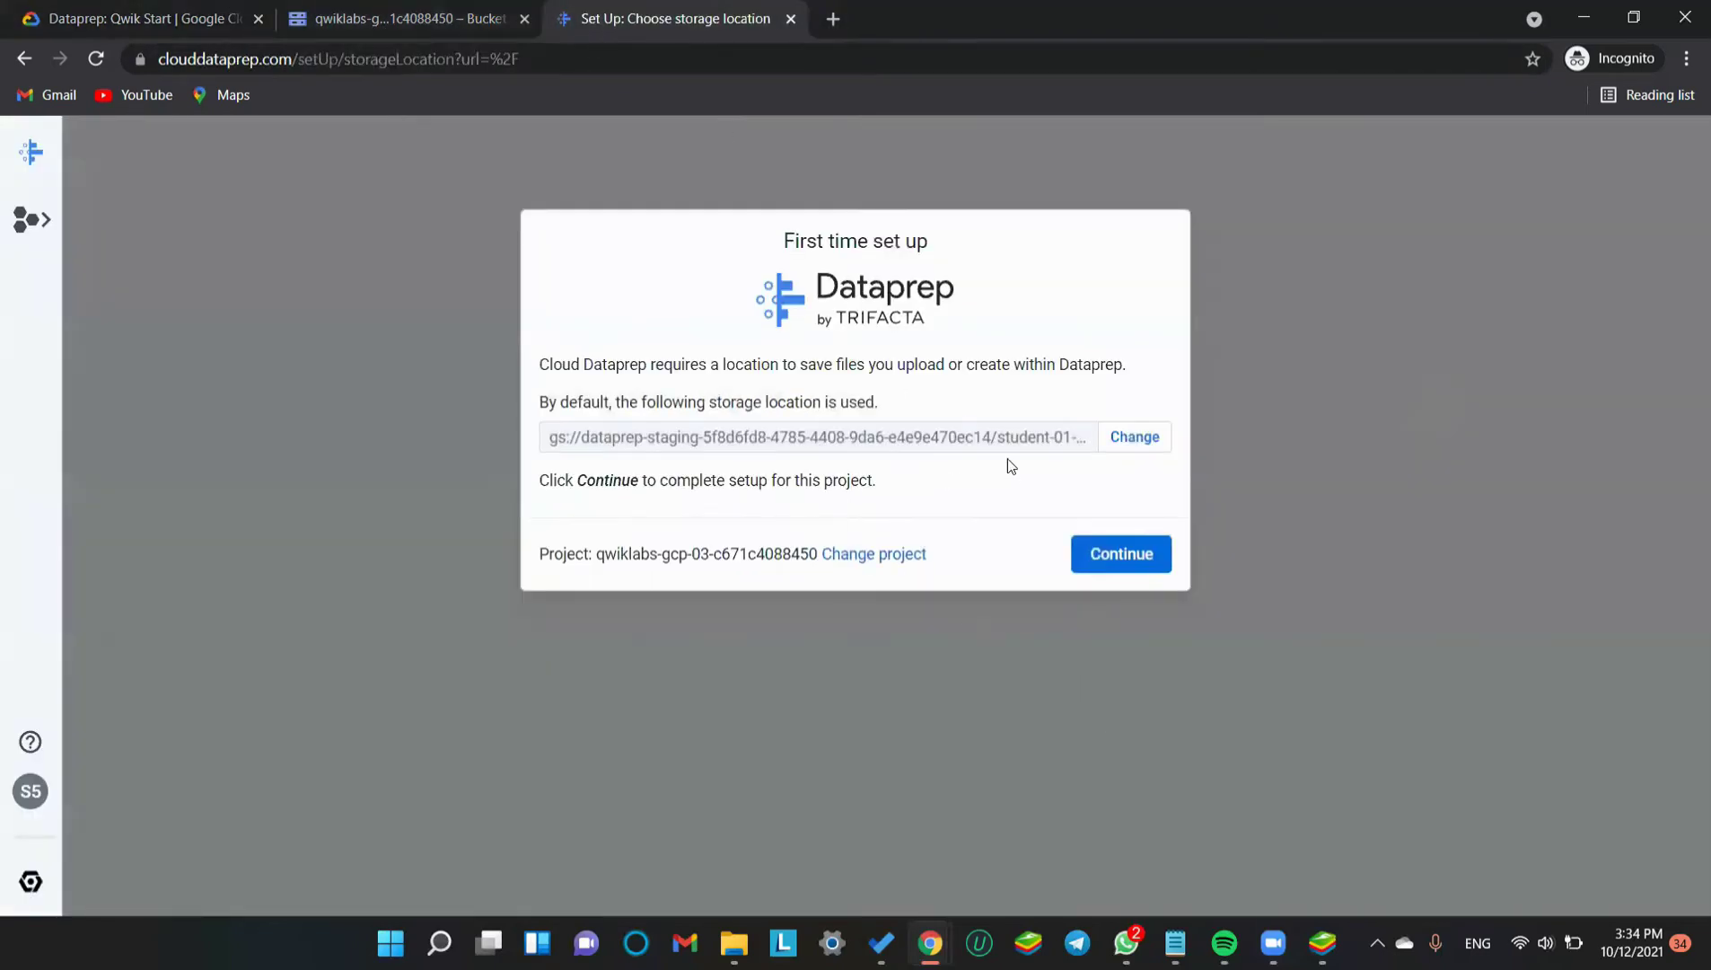
left_click(1127, 562)
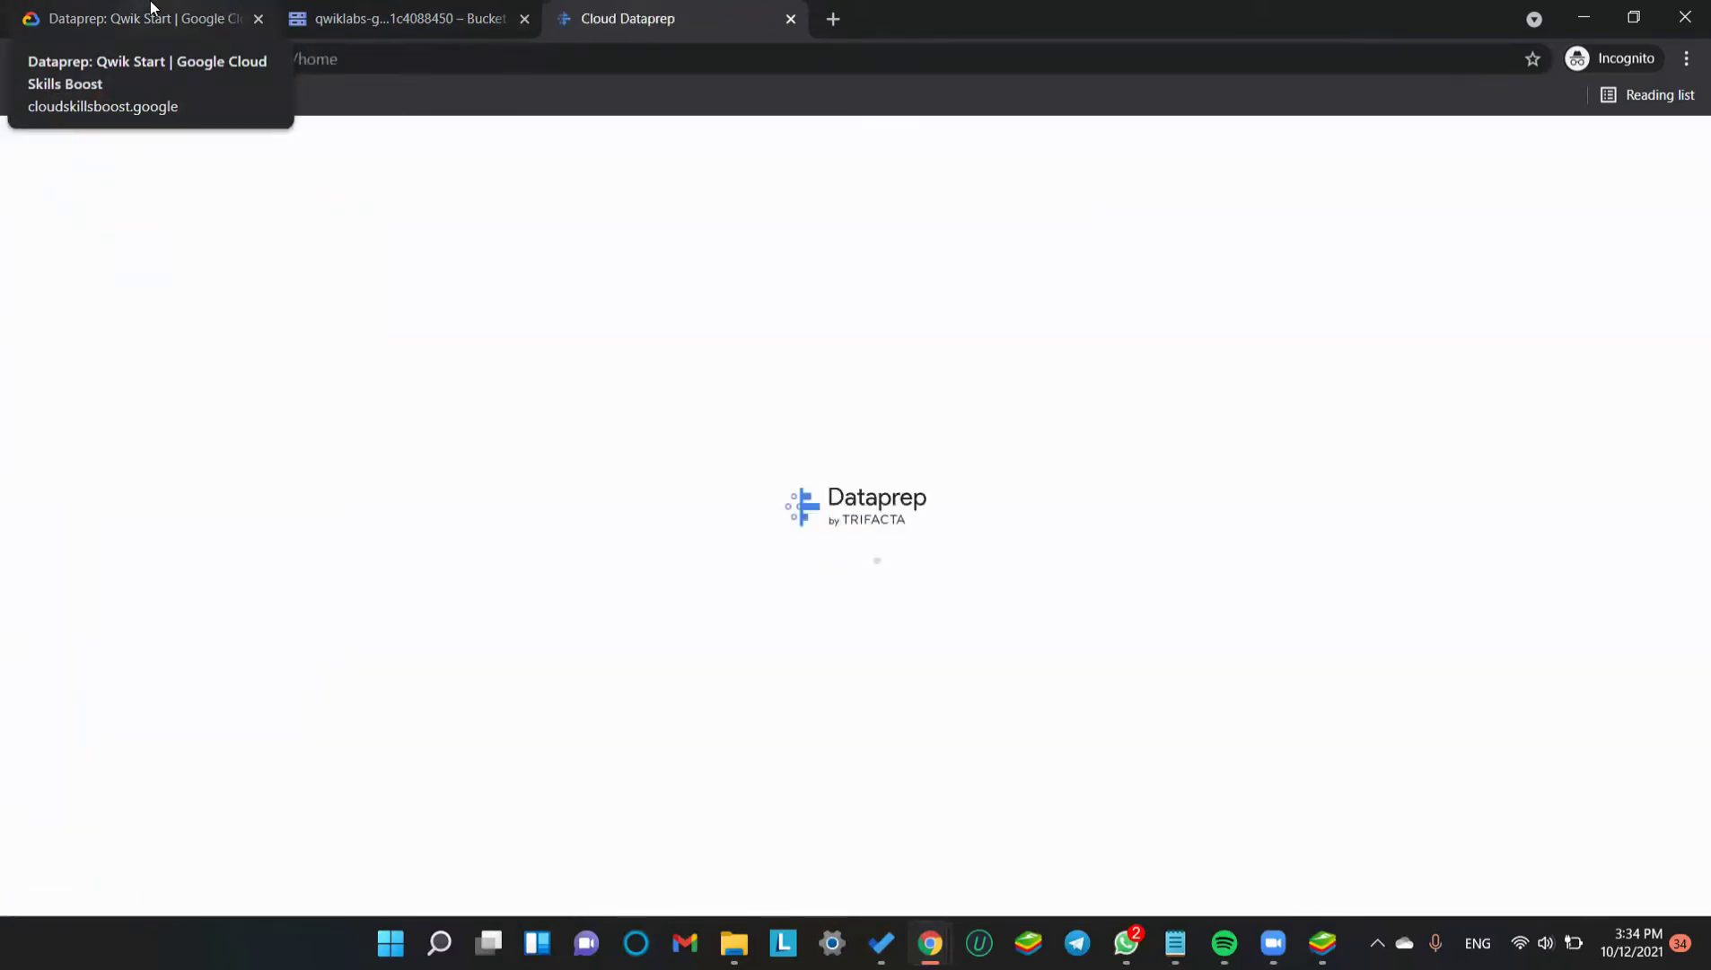
Check the lab progress for the Initialize Cloud Dataprep task and read the Create a flow instructions
left_click(150, 9)
left_click(593, 729)
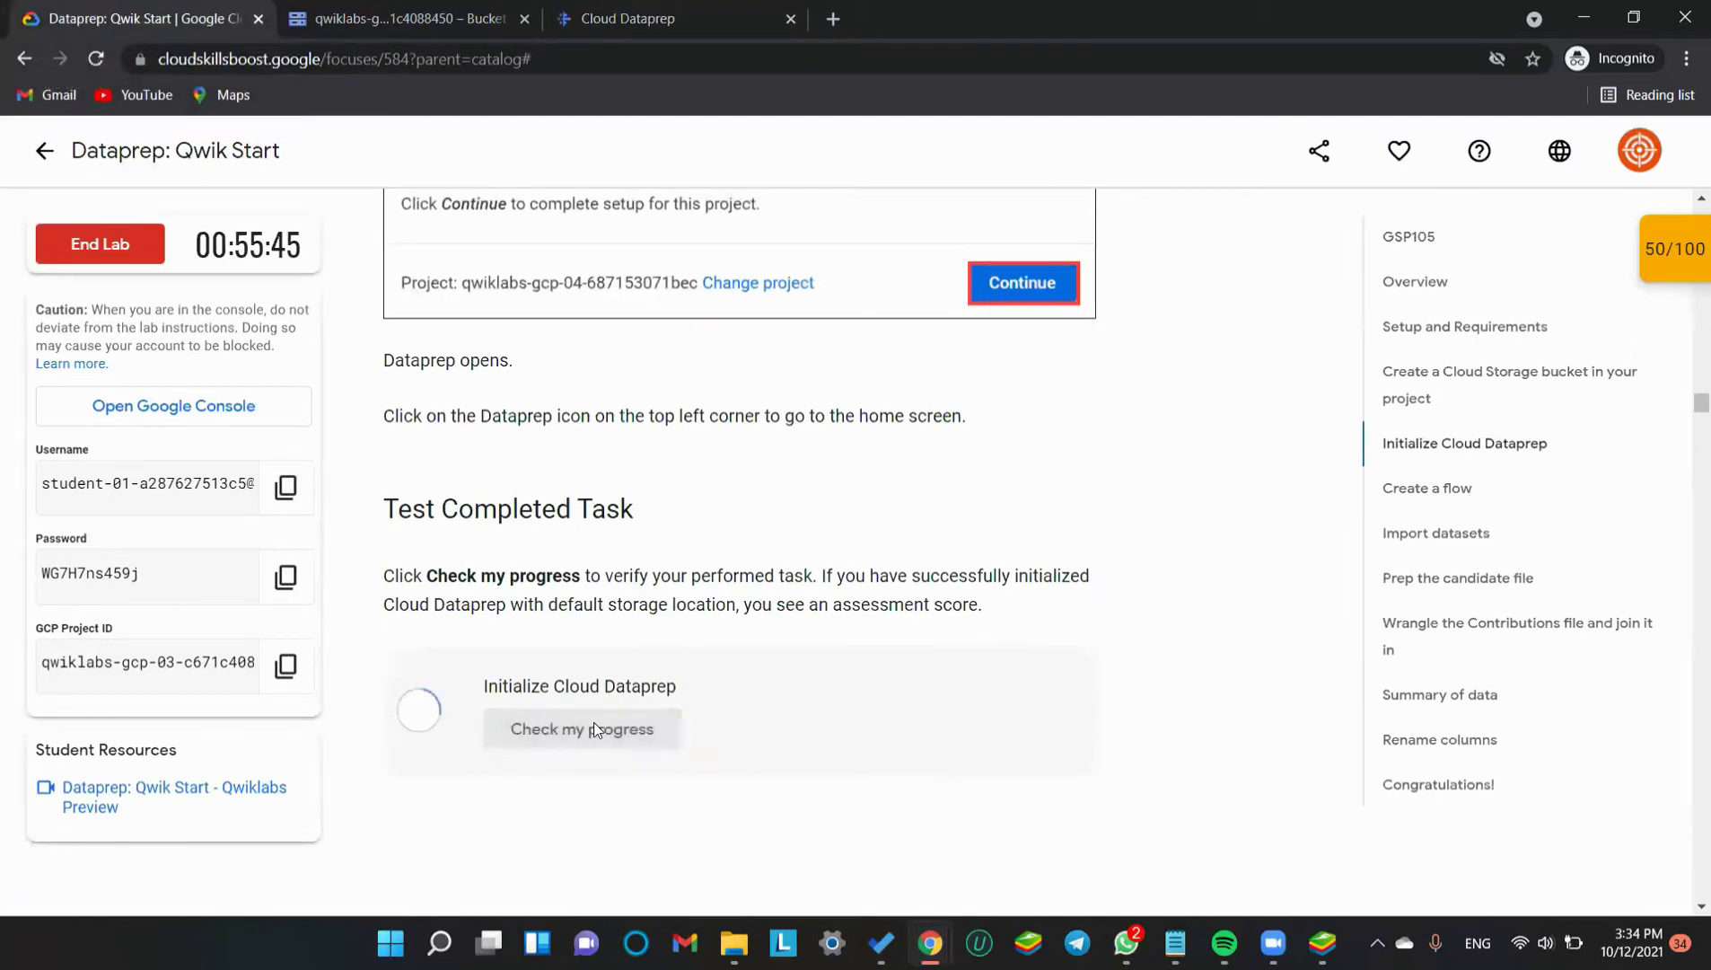
scroll(741, 624, "down", 6)
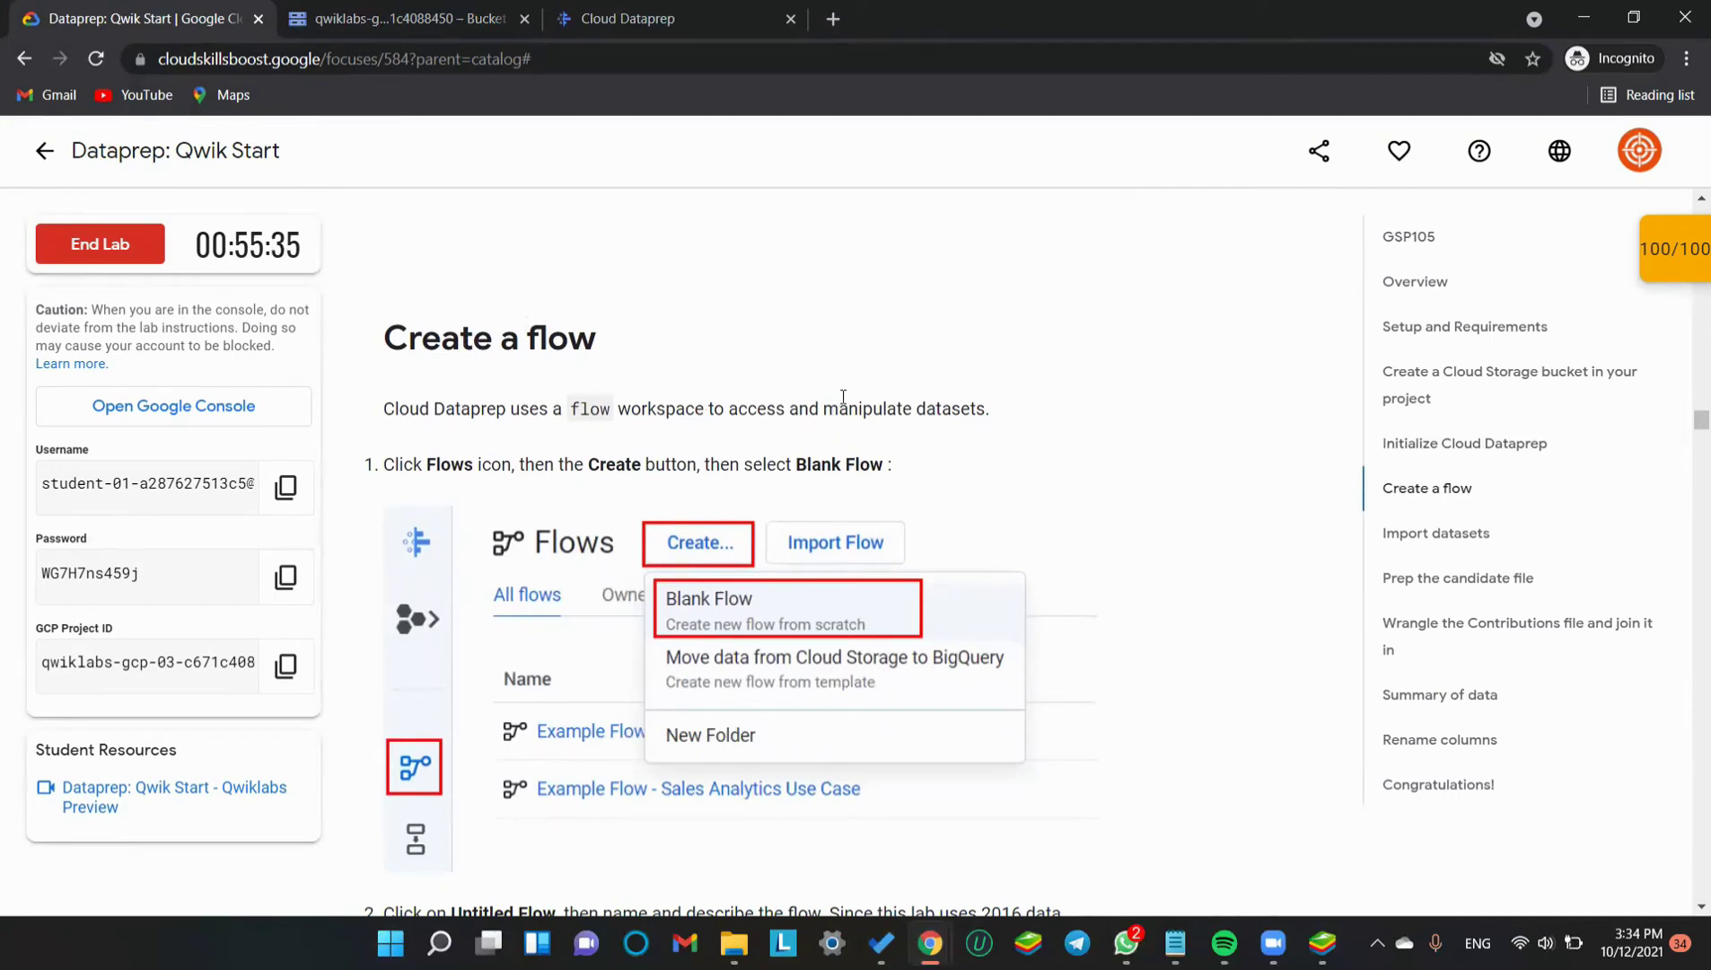
scroll(840, 395, "down", 1)
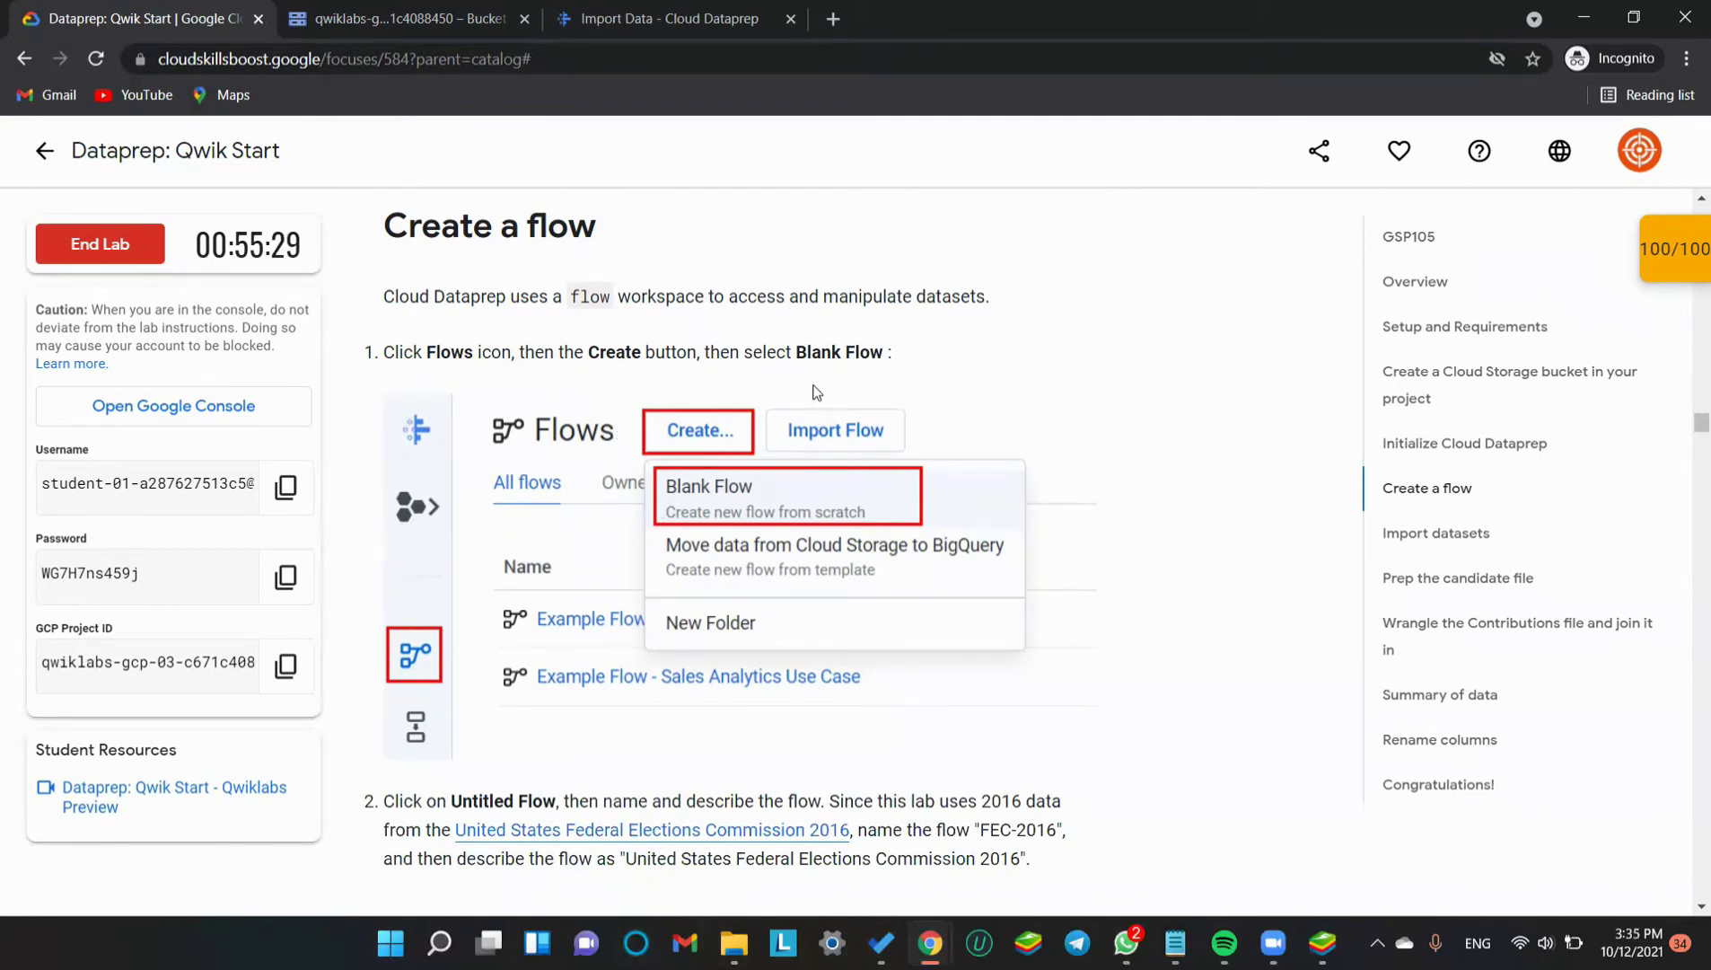
scroll(855, 379, "down", 1)
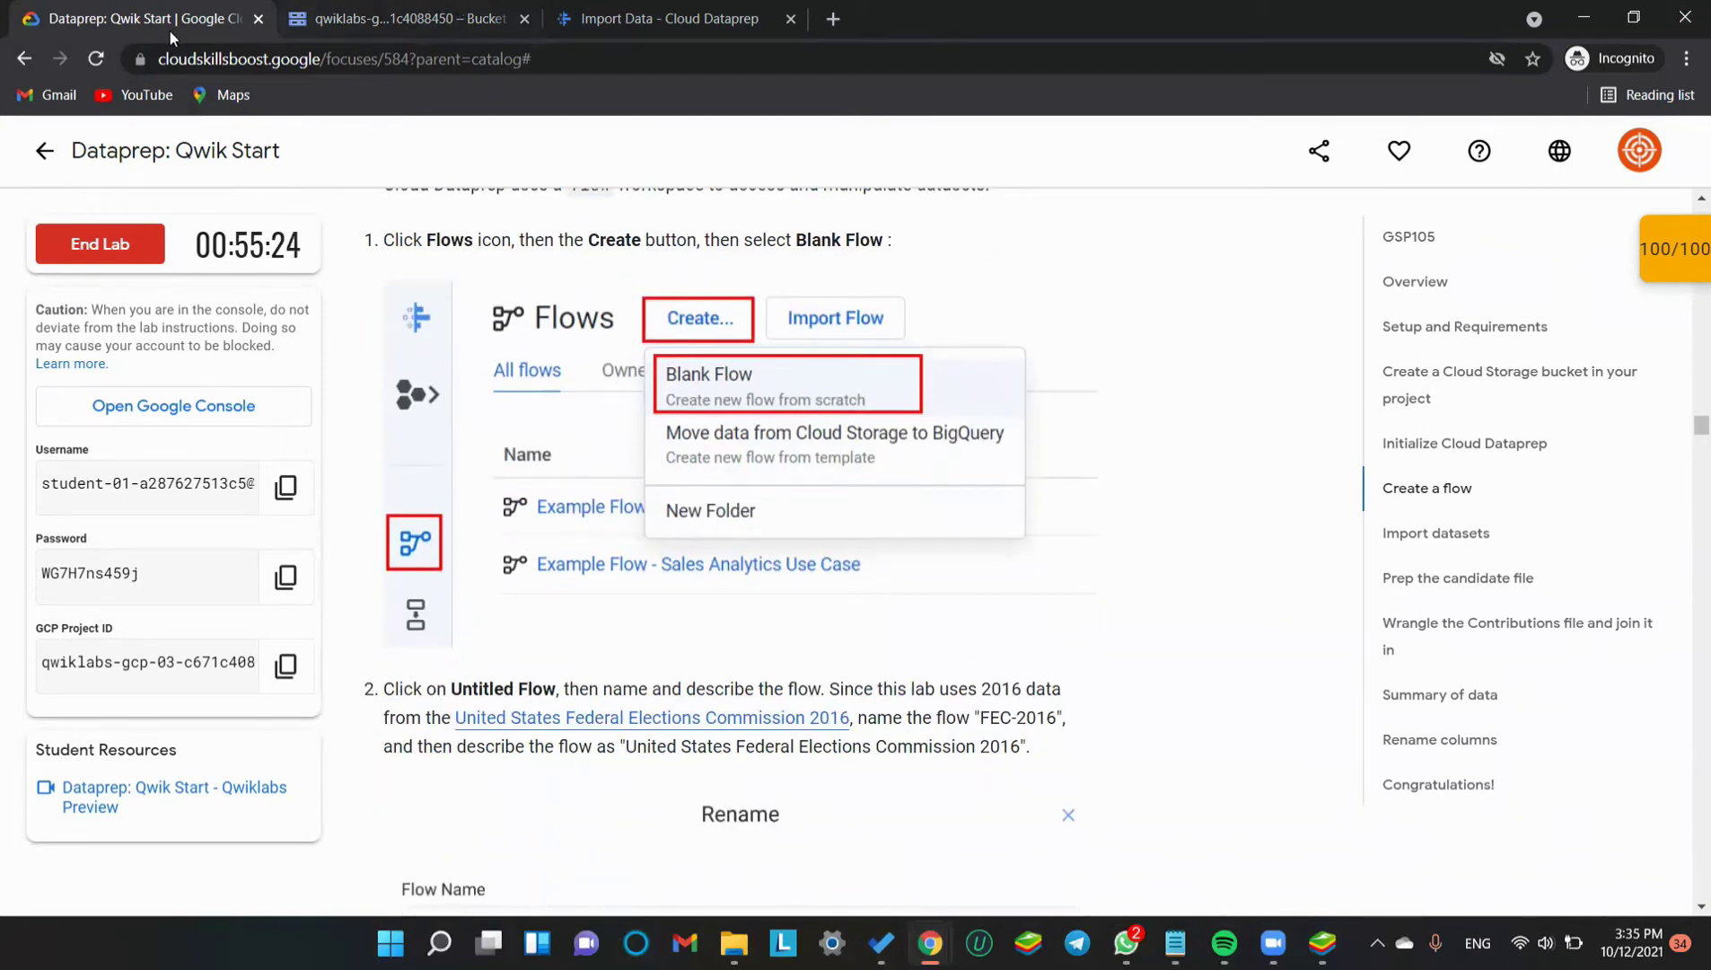
Return to Cloud Dataprep, create a blank flow from the Flows page and dismiss the maintenance notice
left_click(388, 18)
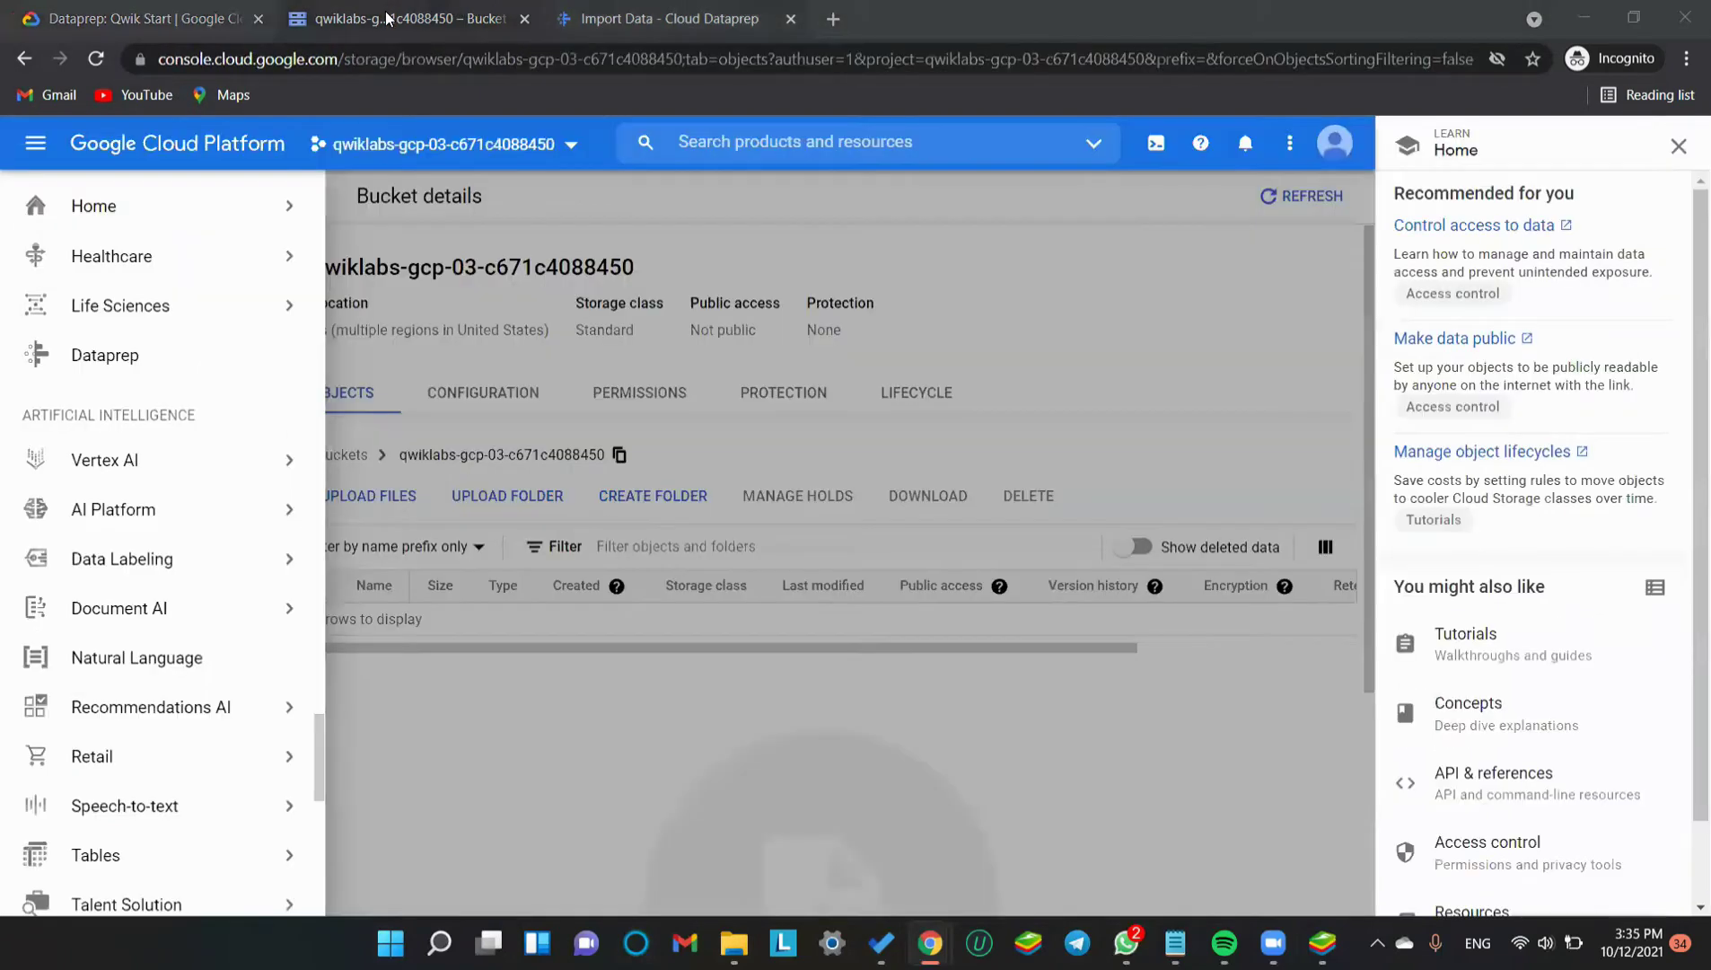
key("ctrl+Tab")
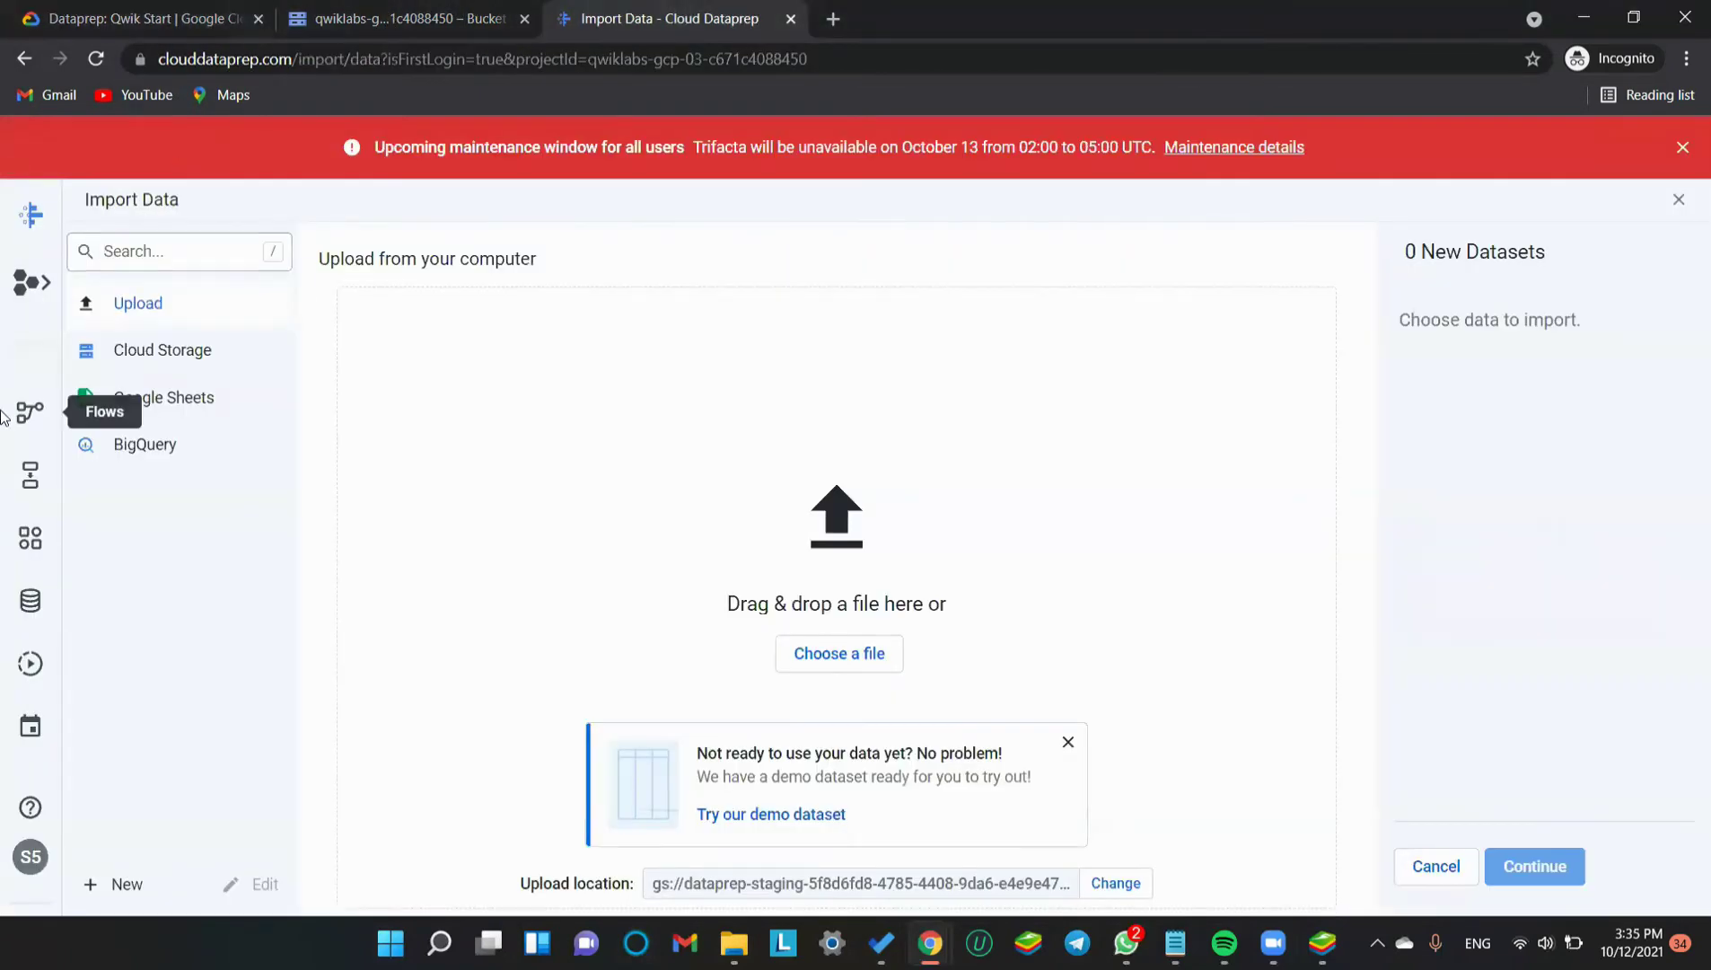
left_click(9, 414)
left_click(298, 216)
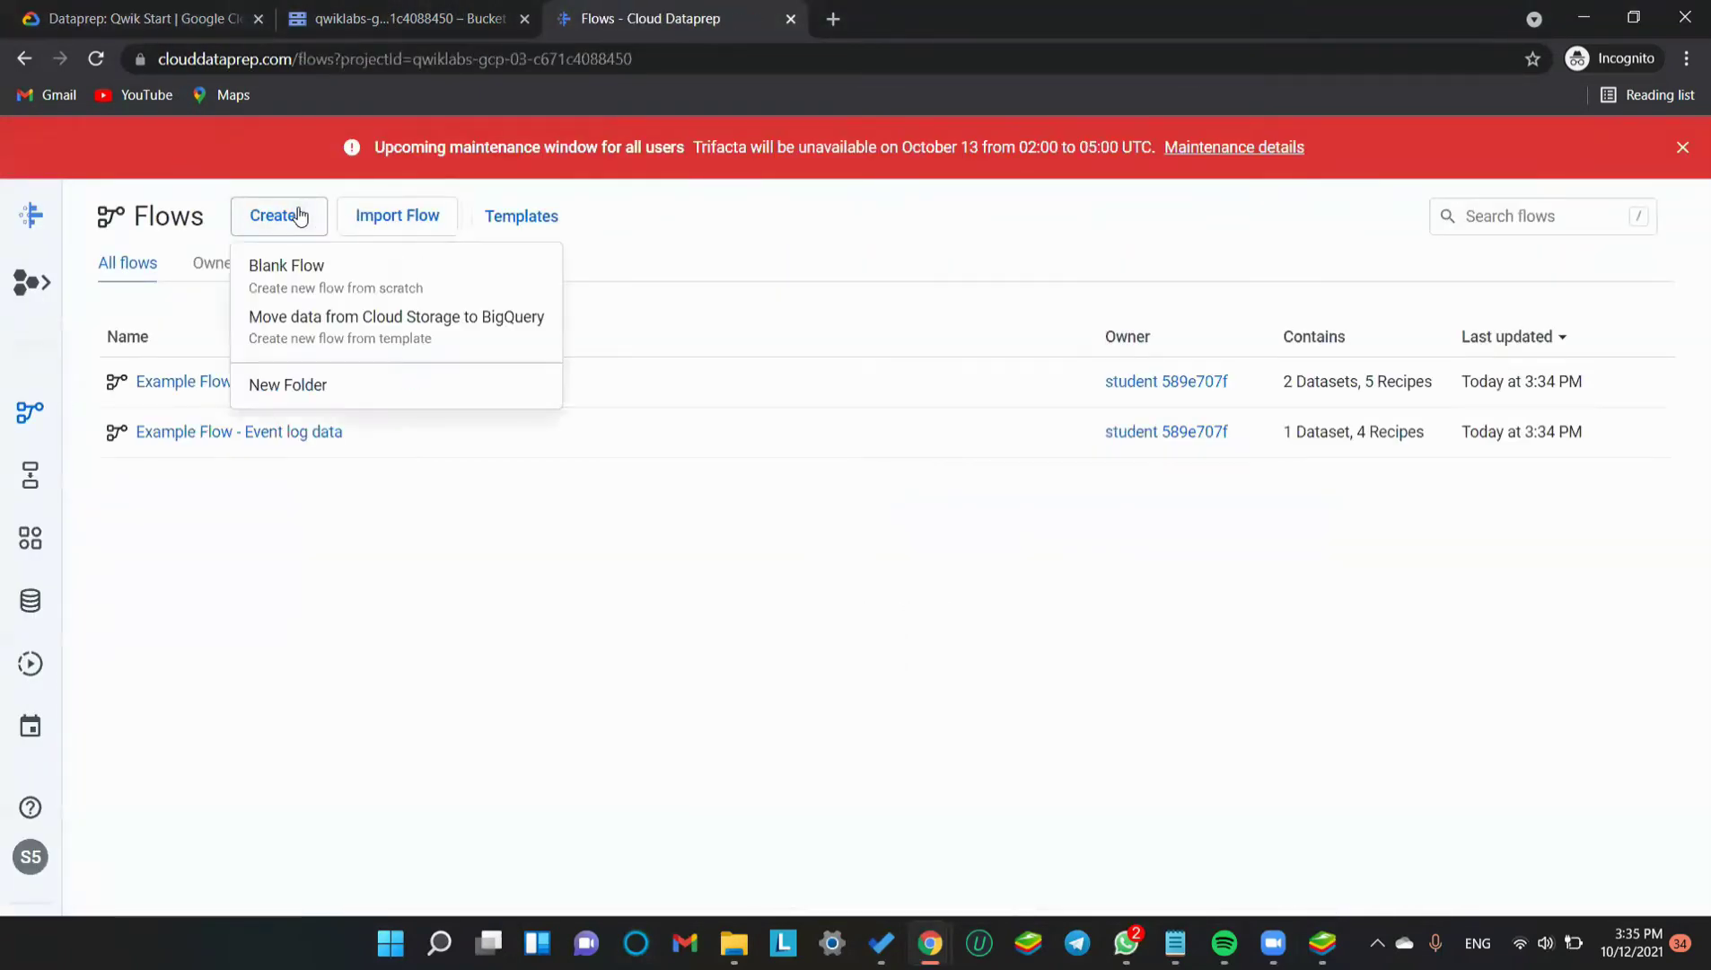
left_click(320, 274)
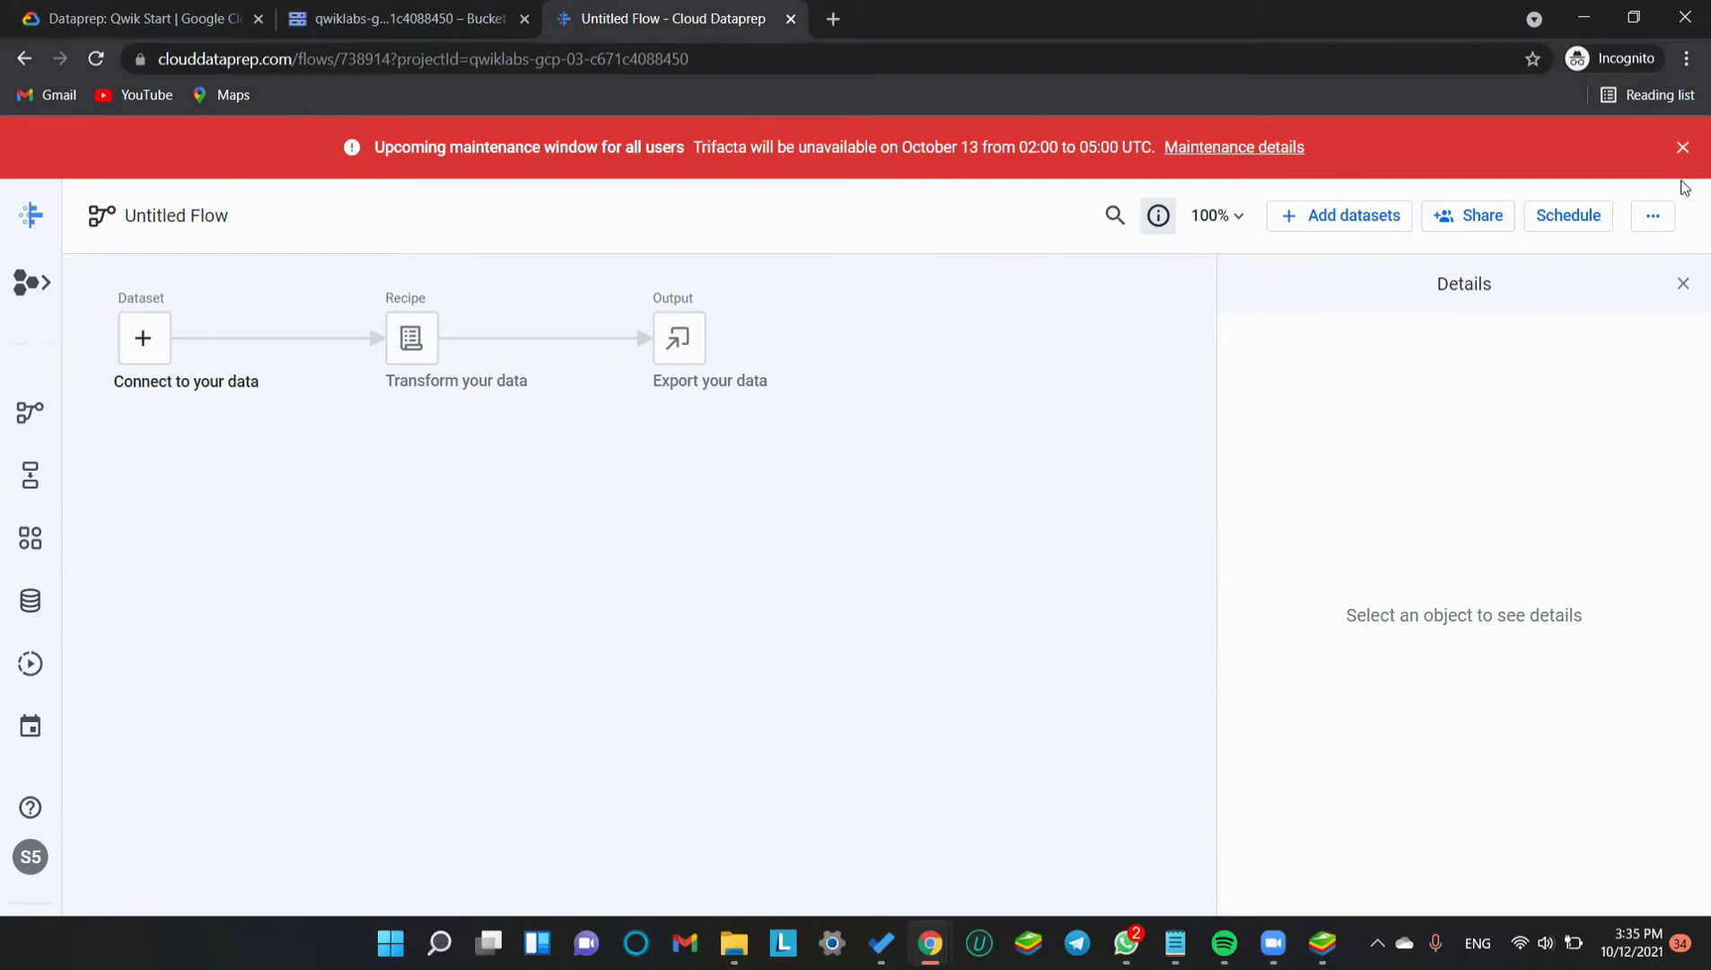
left_click(1682, 148)
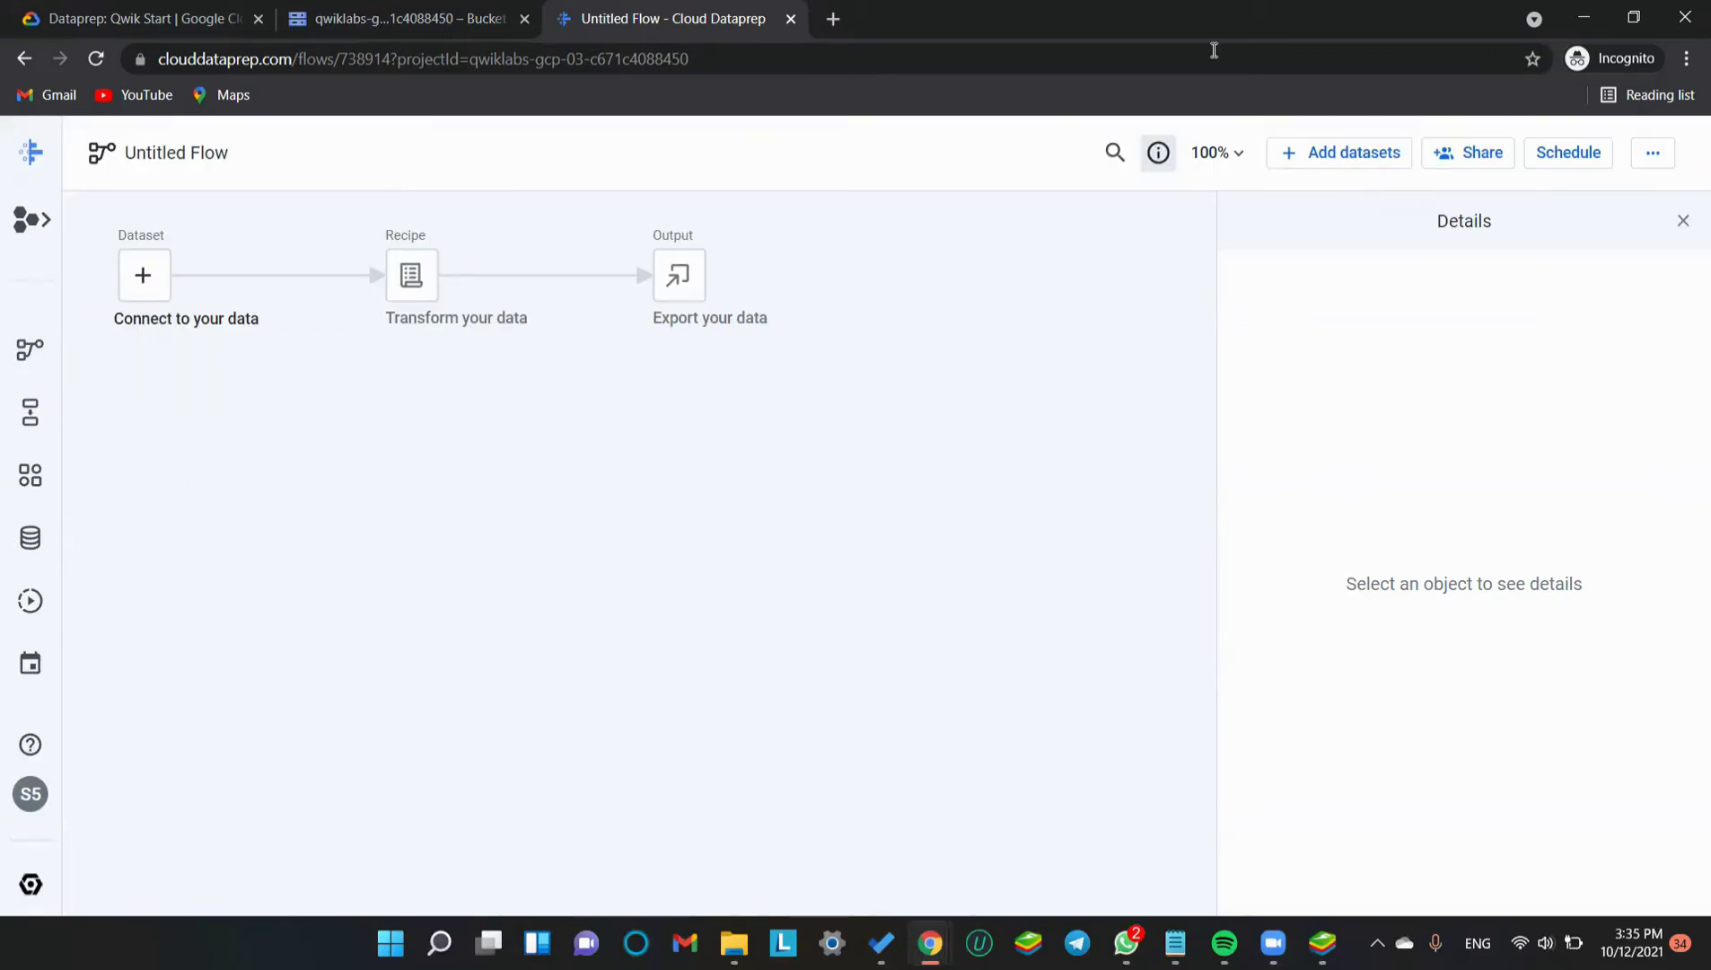
Read the lab's Create a flow instructions for the name and description the new flow needs
left_click(47, 9)
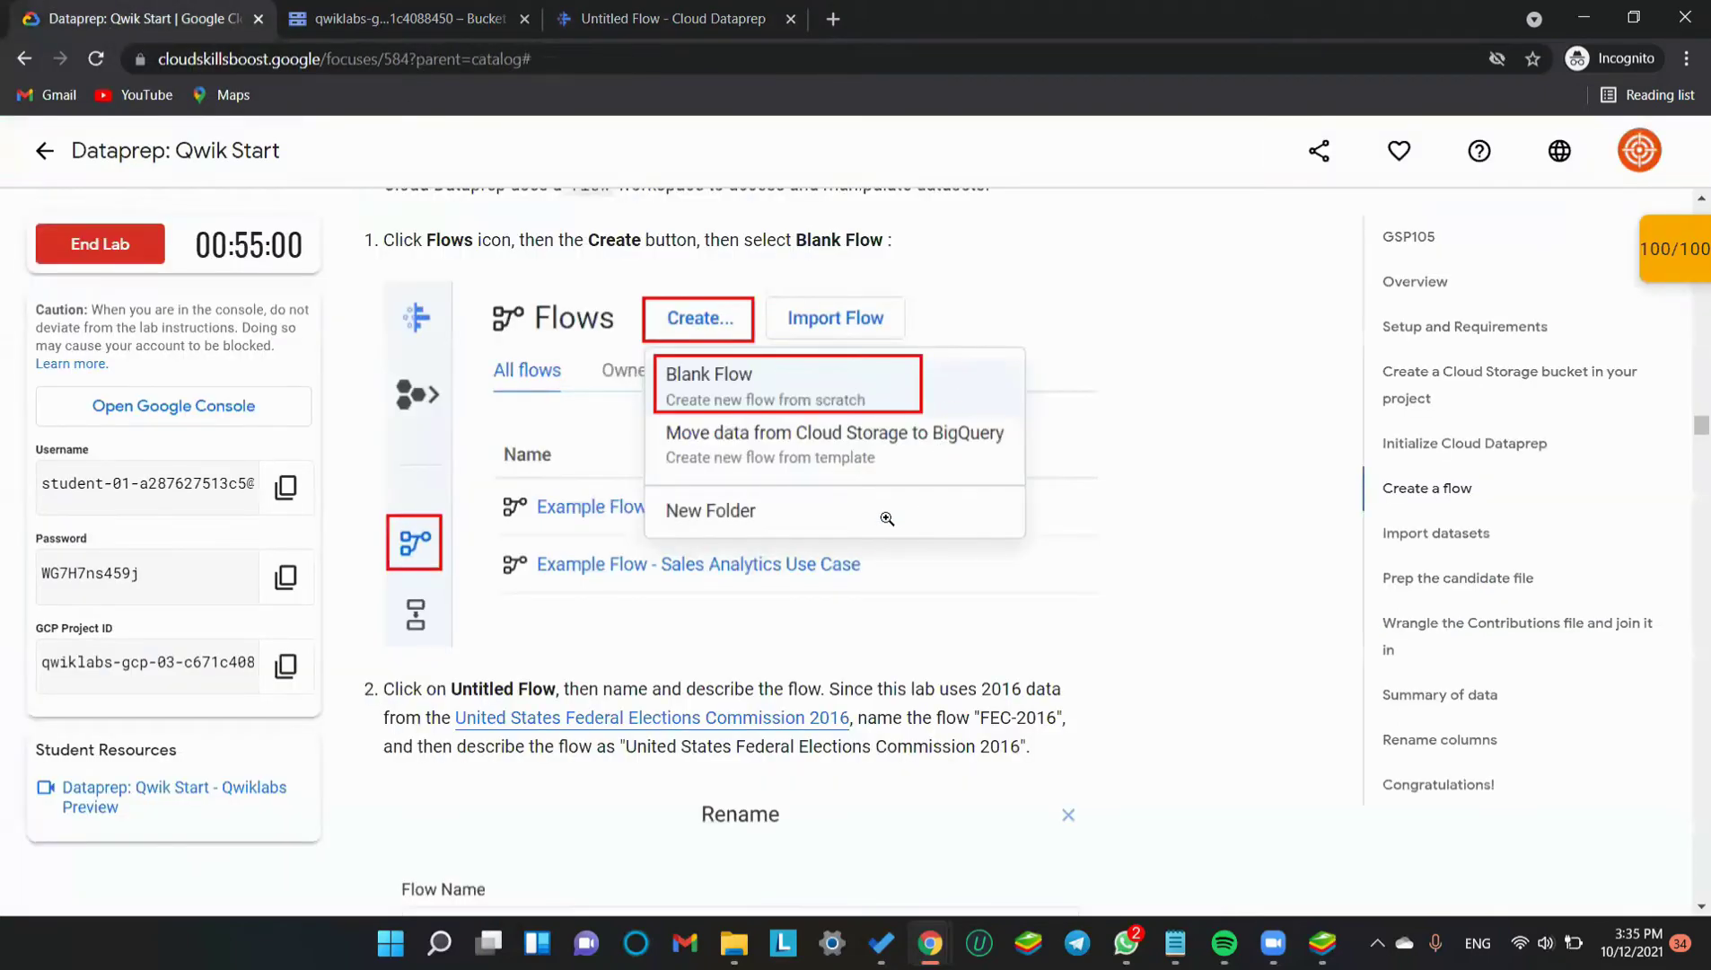
scroll(812, 557, "down", 1)
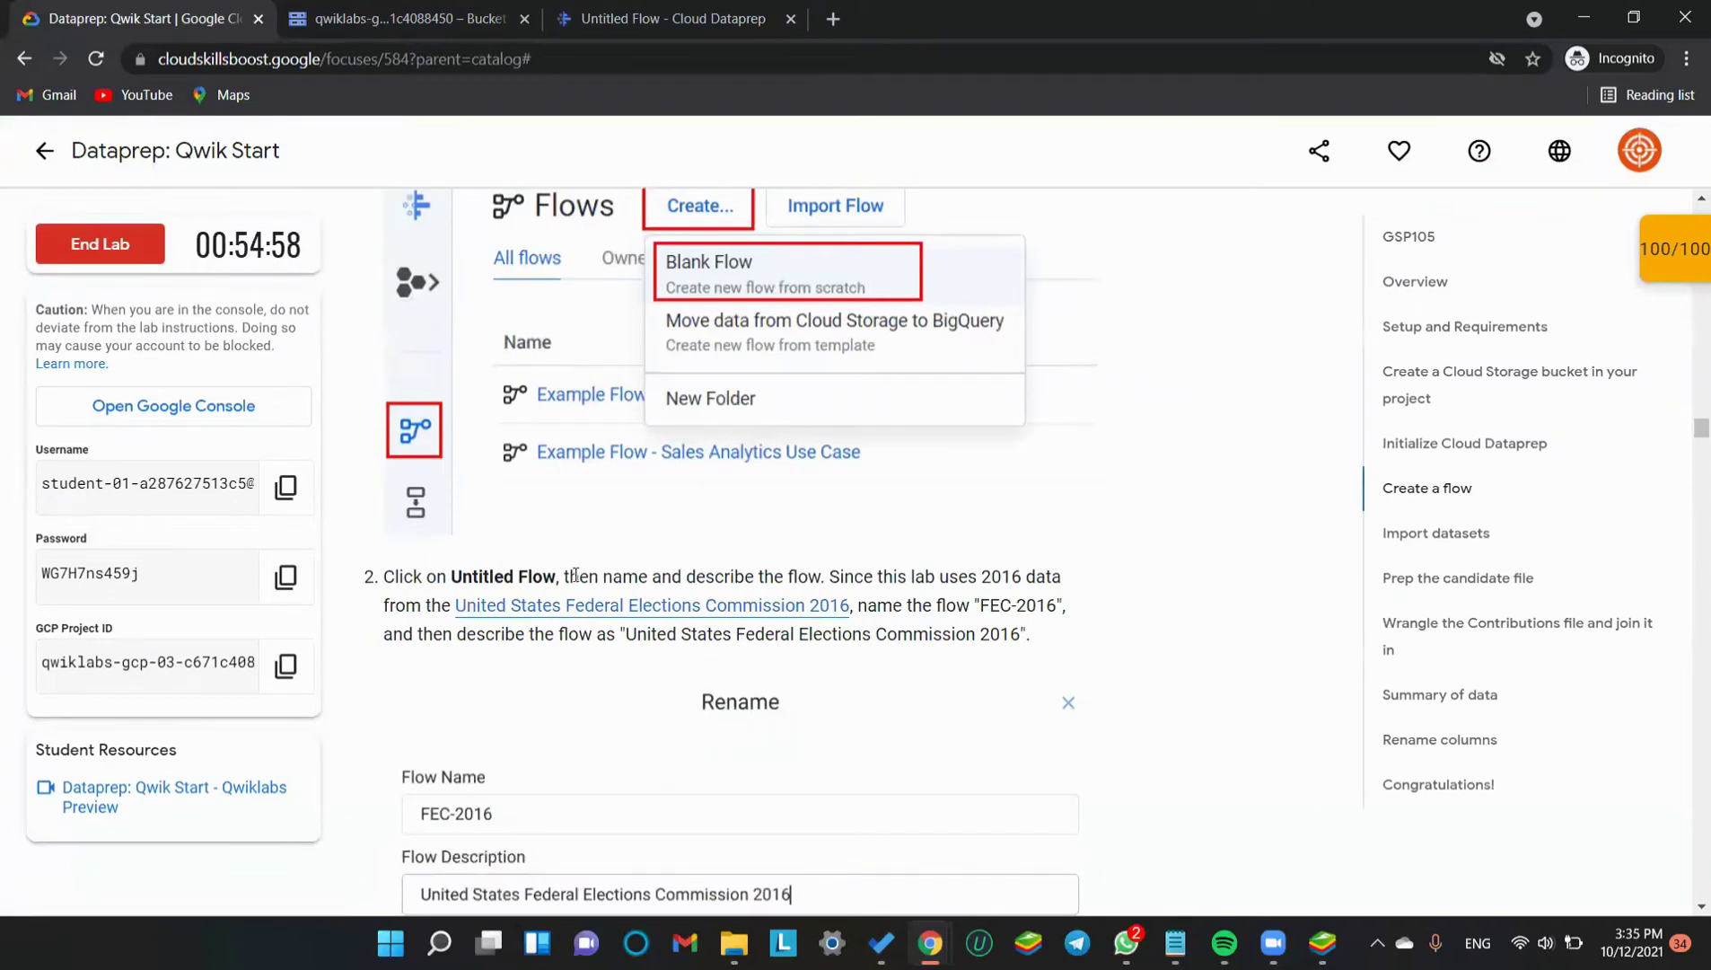
scroll(609, 559, "down", 1)
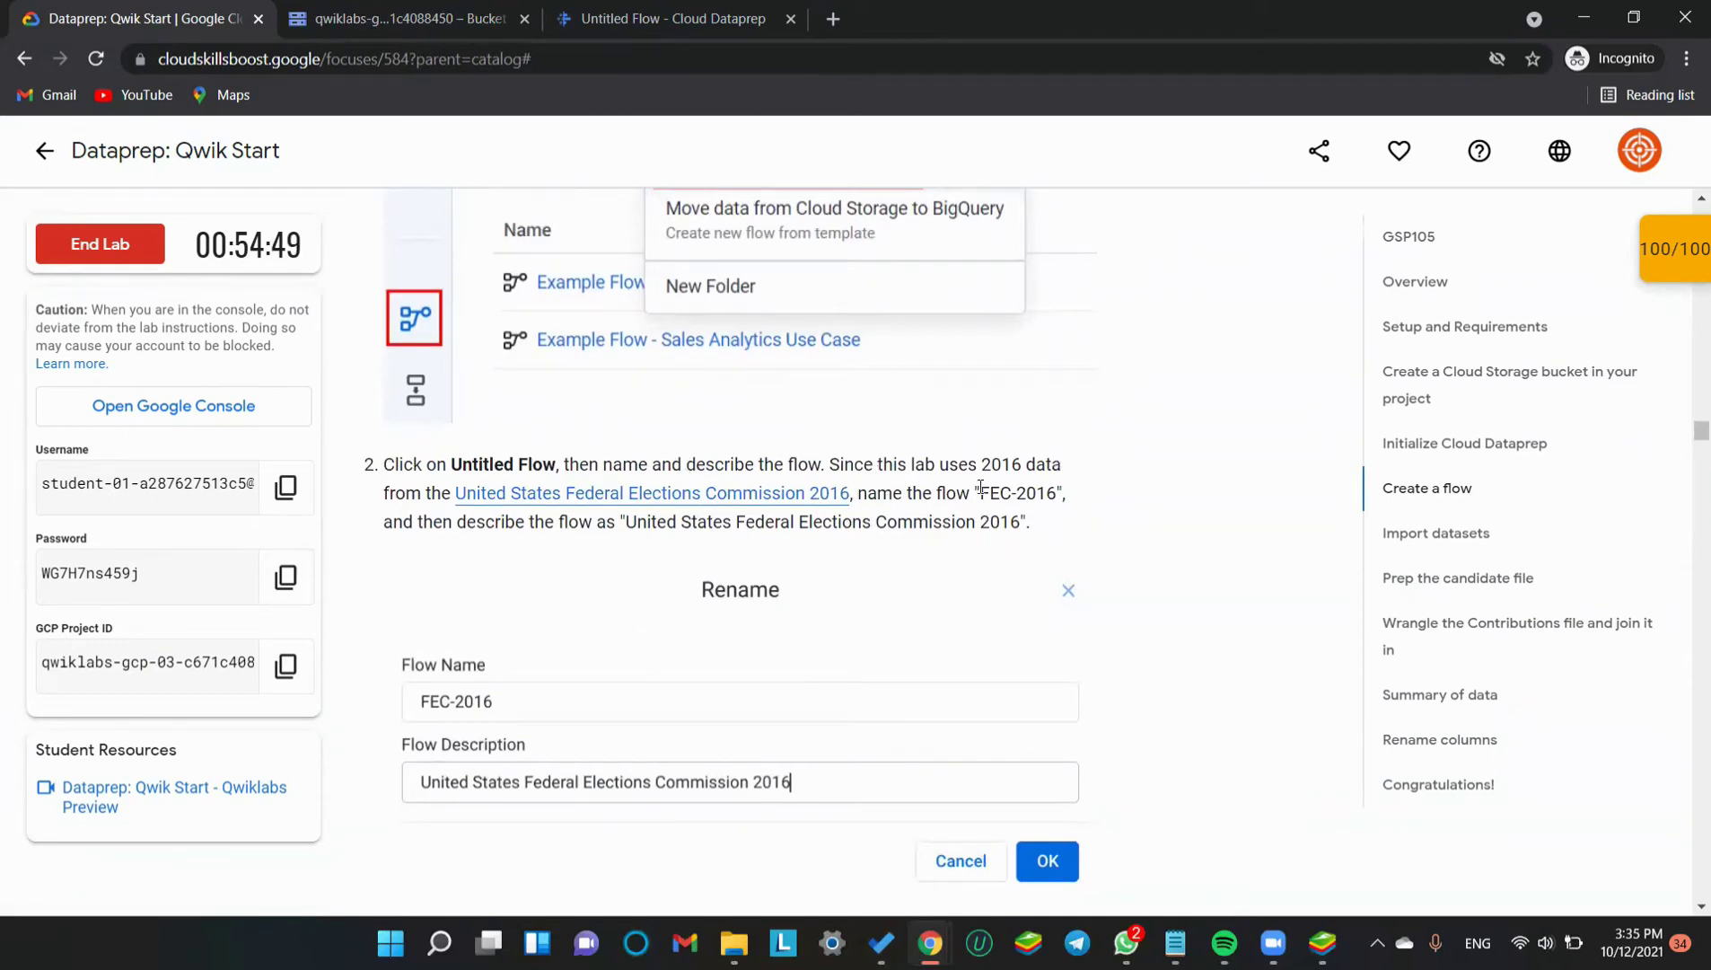
left_click_drag(981, 491, 1004, 495)
left_click_drag(1027, 499, 1045, 492)
scroll(743, 601, "down", 1)
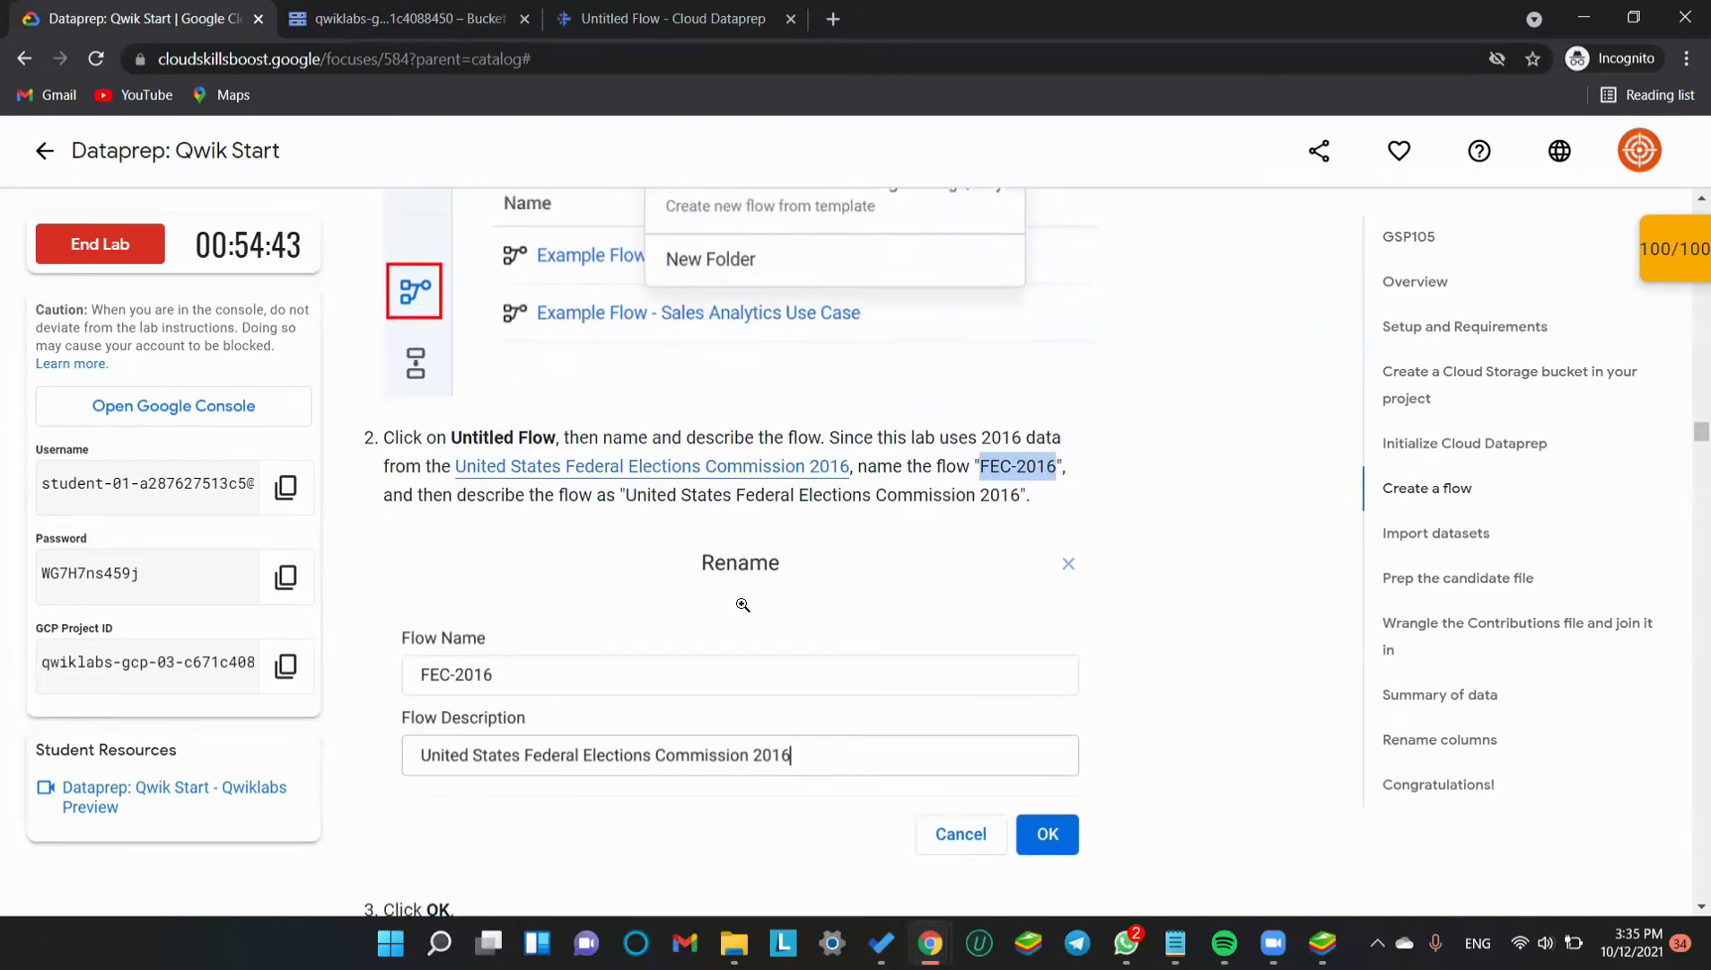
scroll(742, 605, "down", 1)
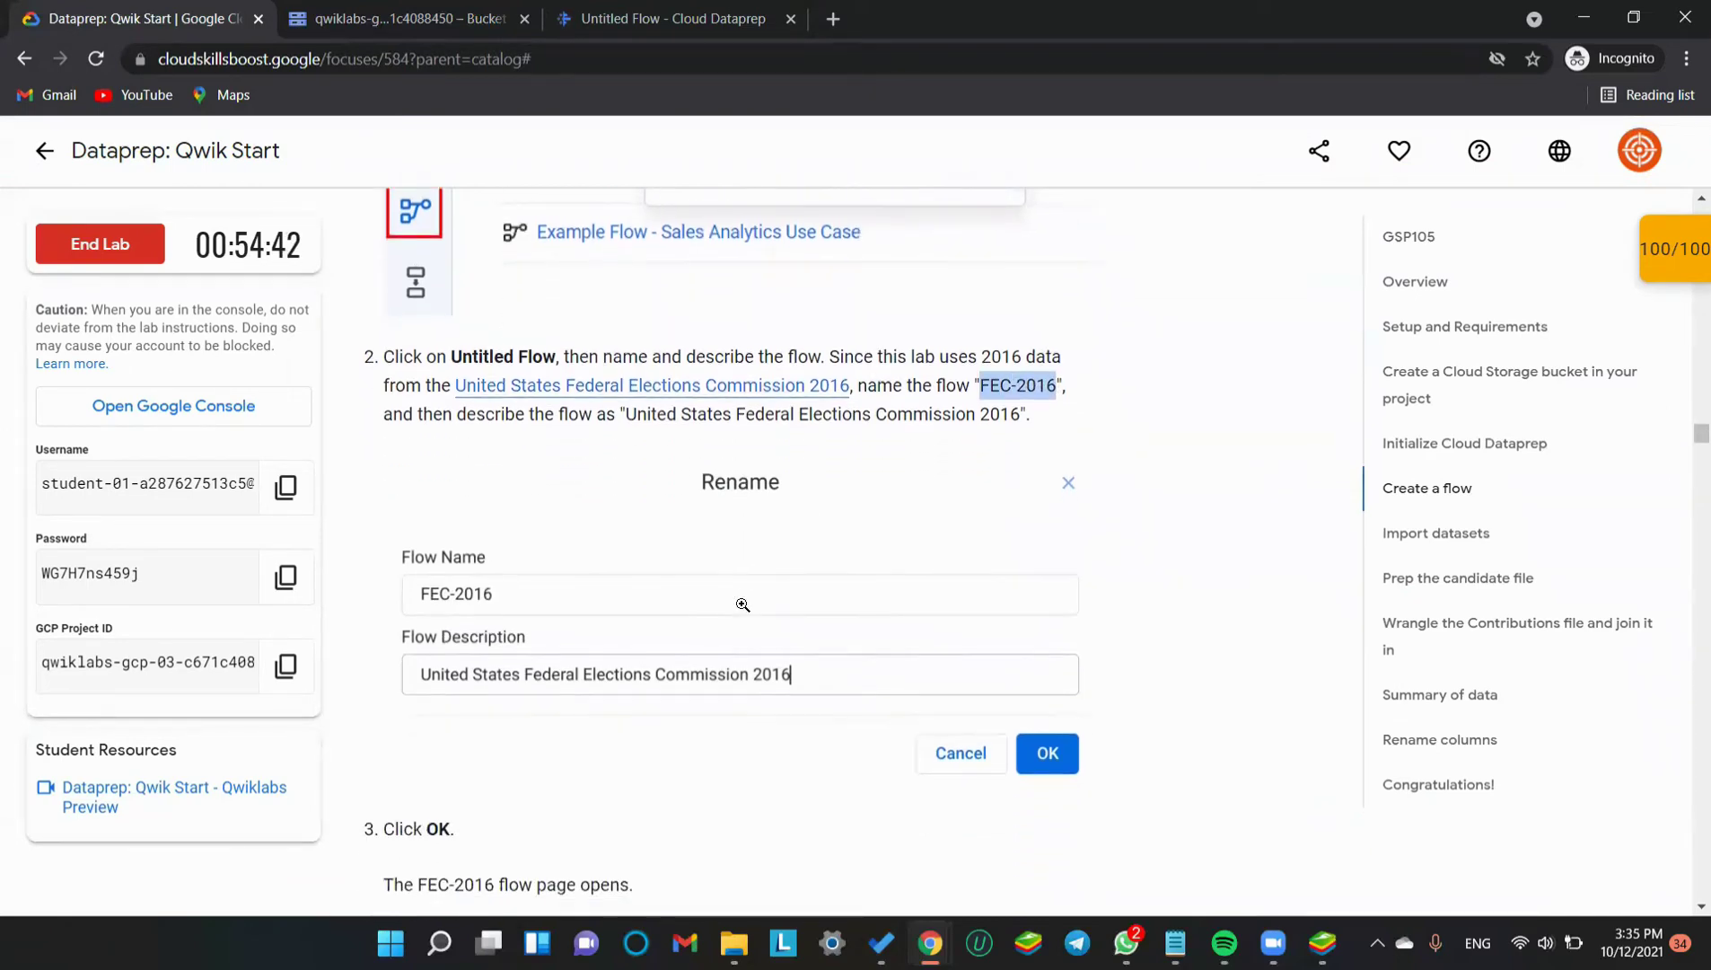
left_click(630, 41)
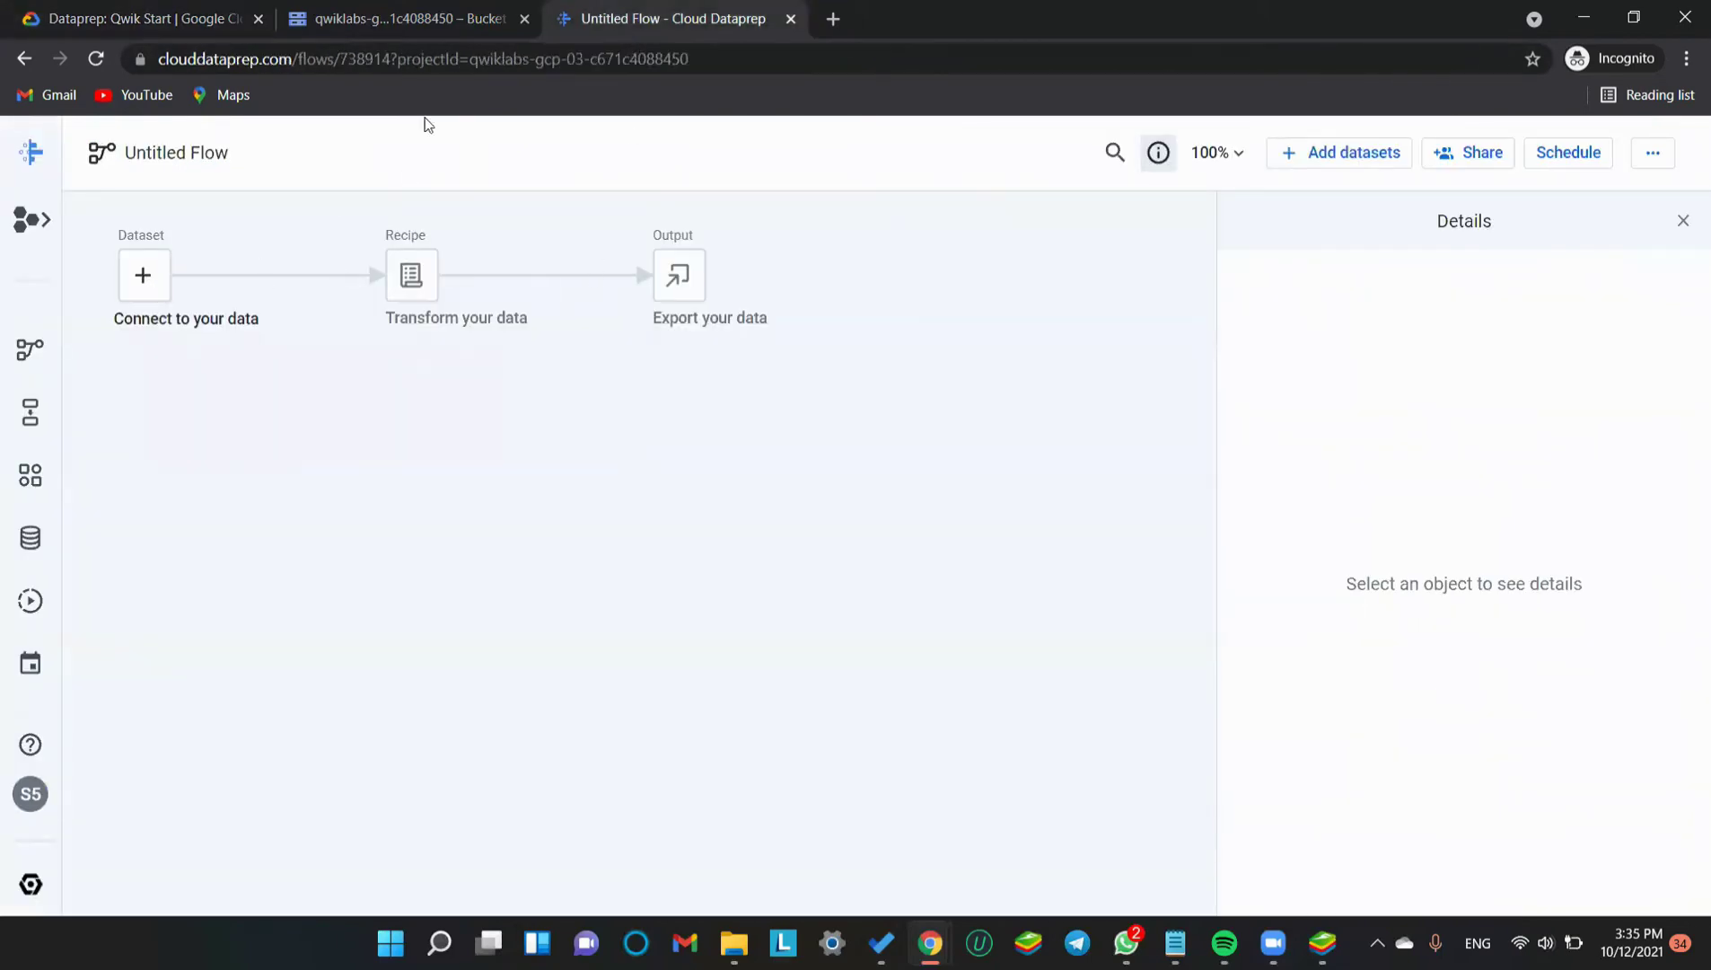
left_click(137, 13)
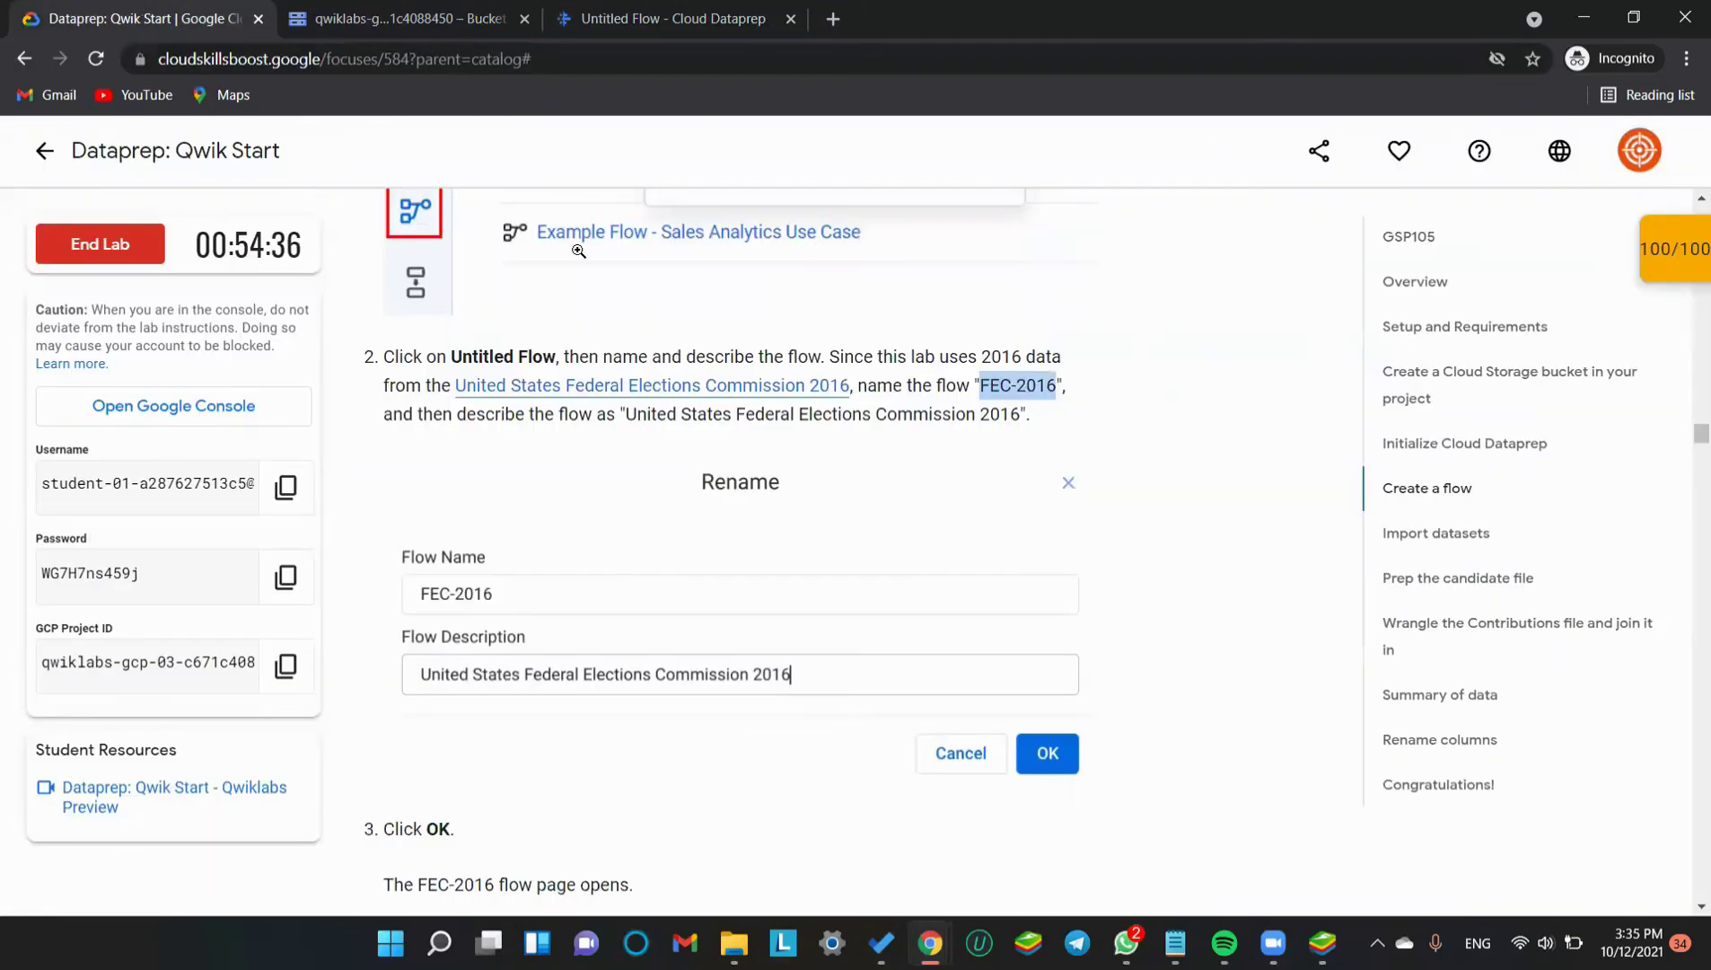
scroll(674, 440, "up", 1)
scroll(674, 440, "up", 1)
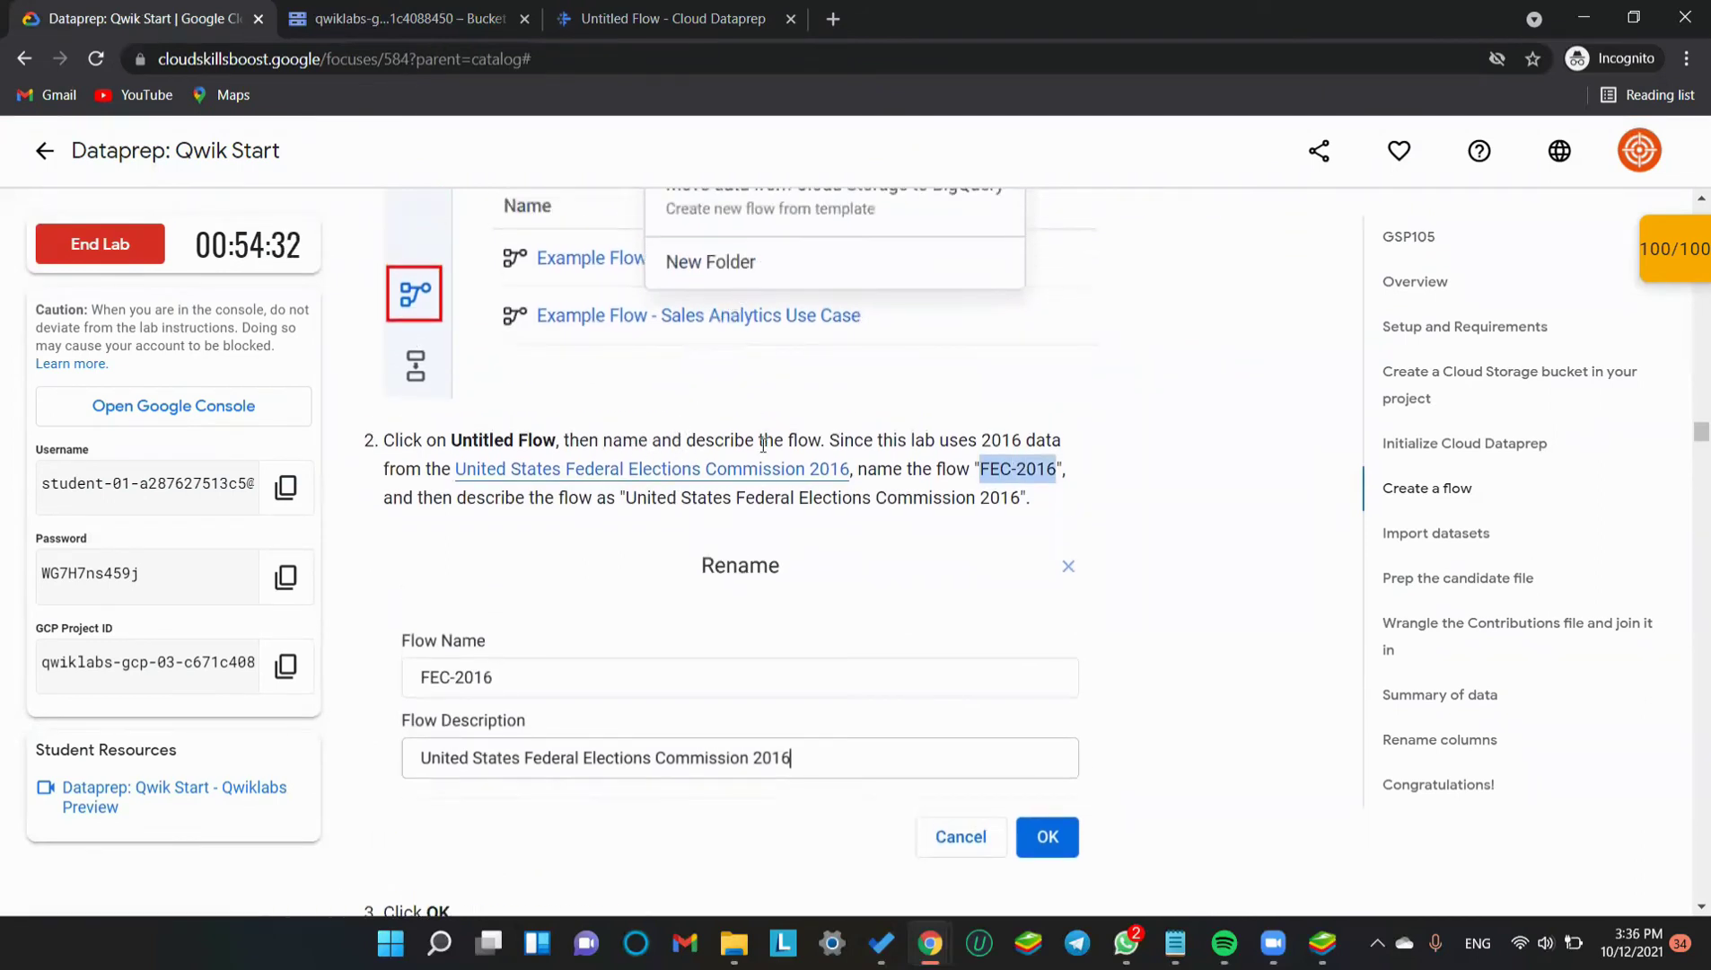
scroll(674, 440, "up", 3)
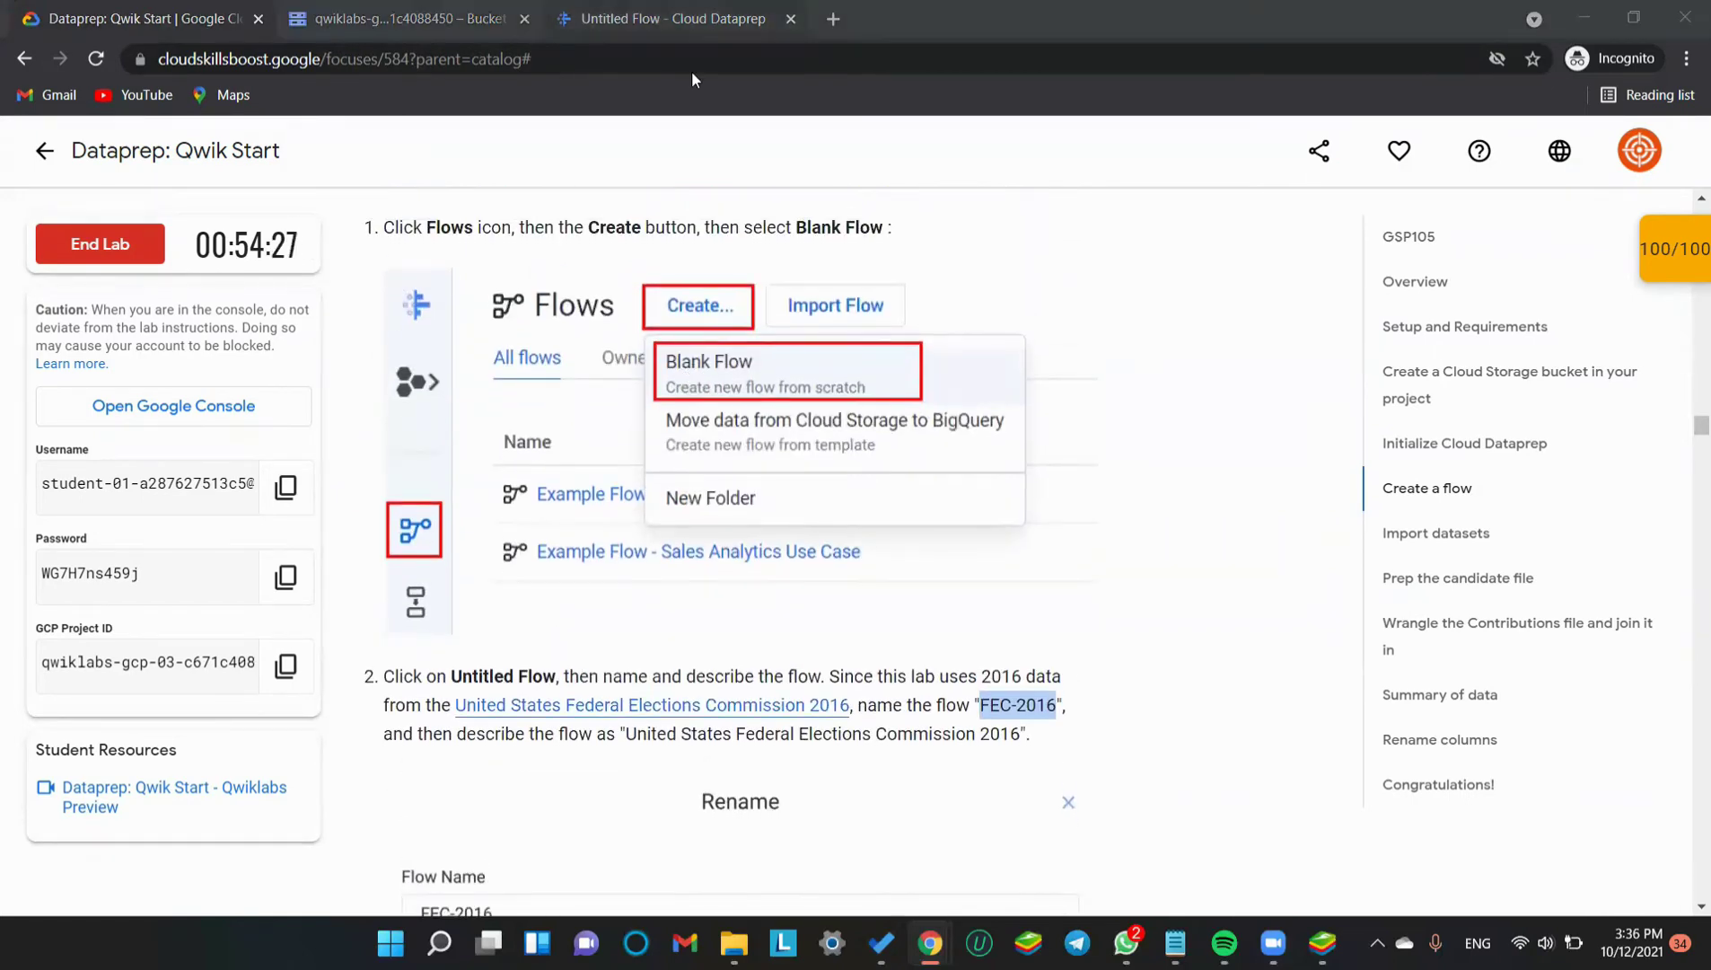
Return to Cloud Dataprep, open the untitled flow for renaming and enter FEC-2016 as its name
key("ctrl+shift+Tab")
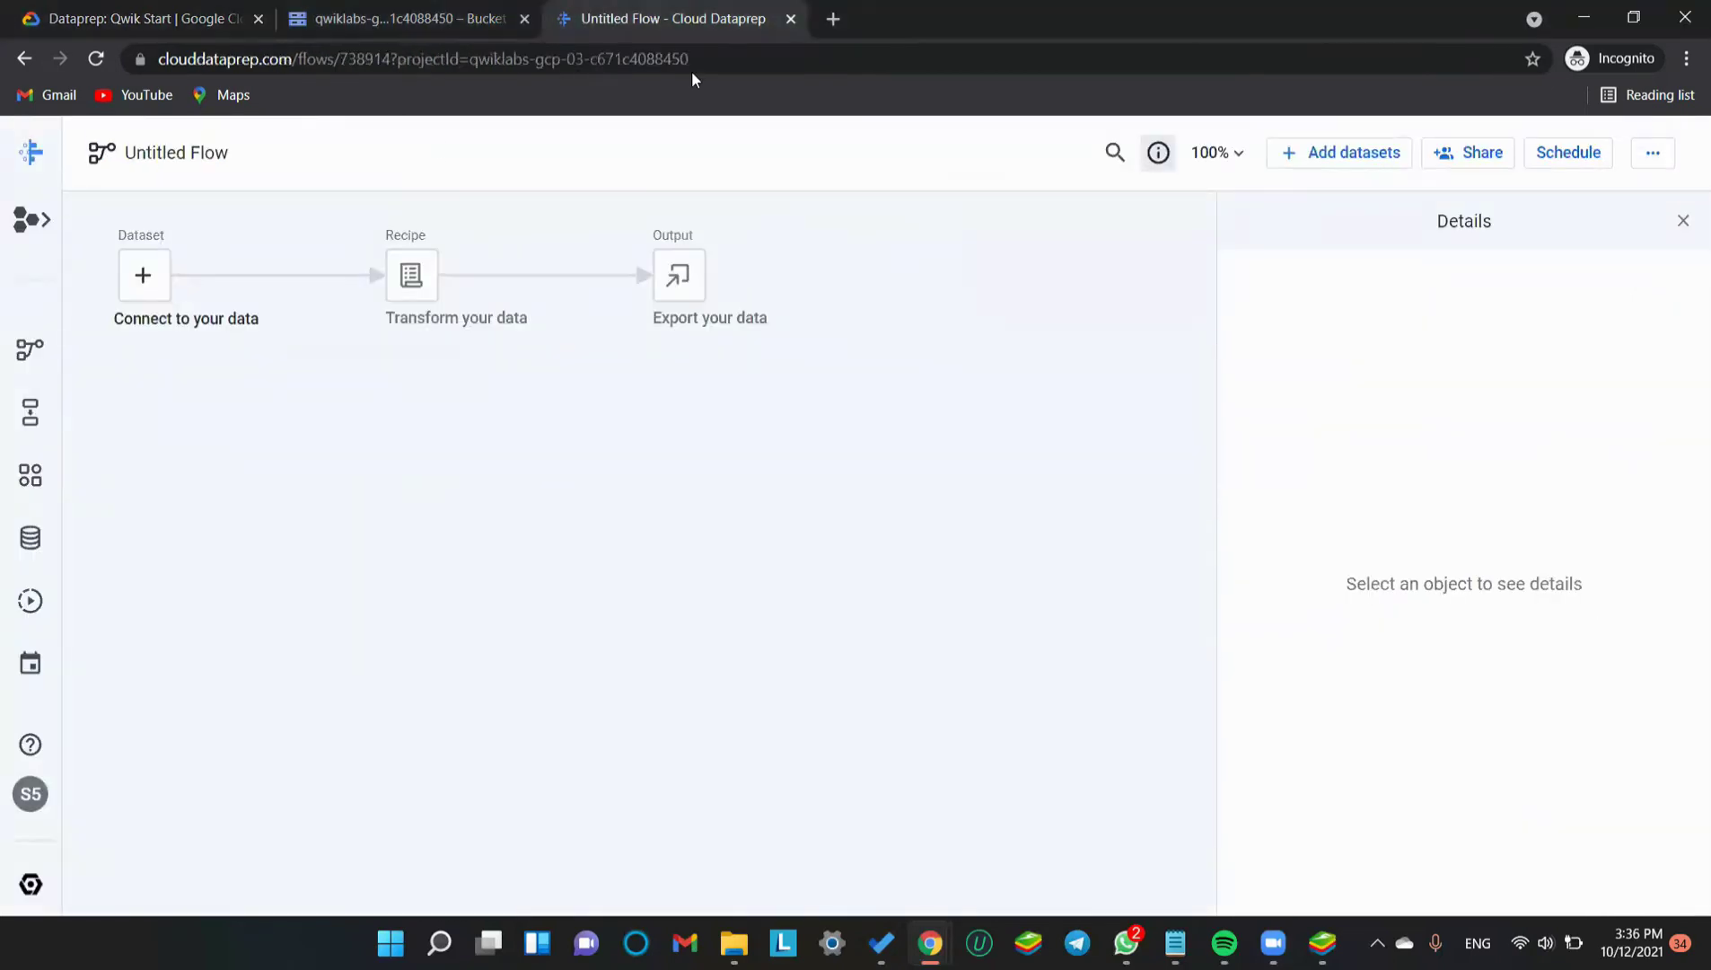
left_click(146, 146)
left_click(670, 348)
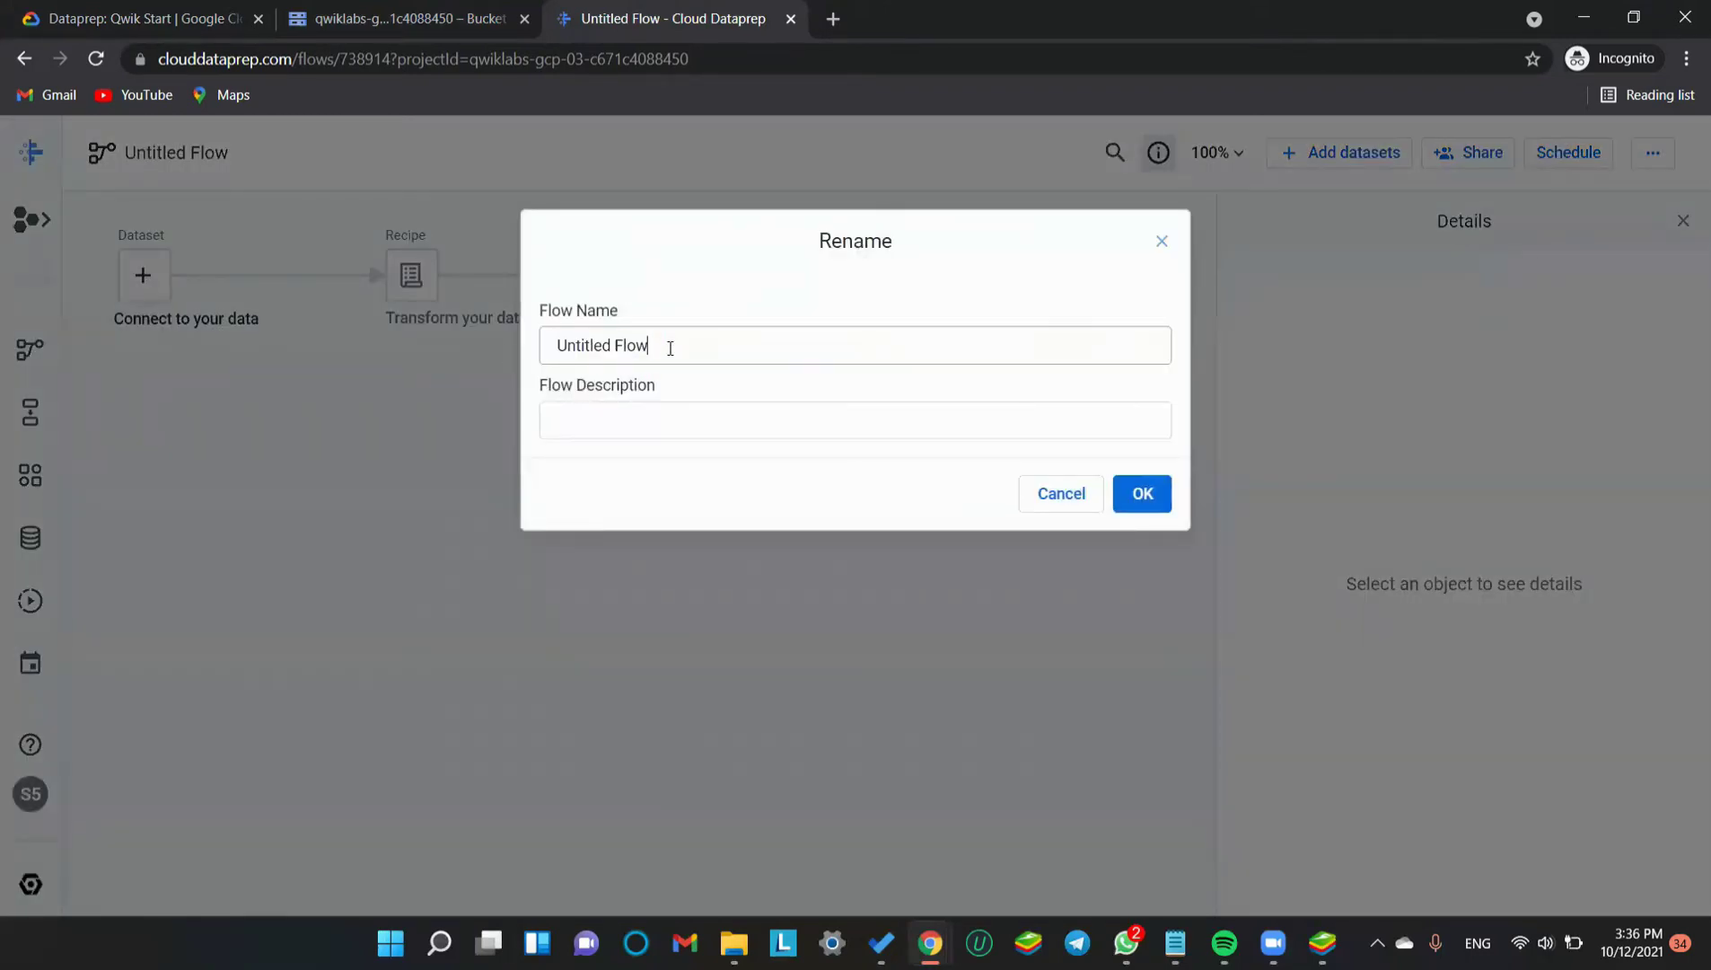
key("BackSpace")
key("BackSpace")
key("BackSpace")
key("BackSpace")
key("BackSpace")
key("BackSpace")
key("BackSpace")
key("BackSpace")
key("BackSpace")
key("BackSpace")
key("BackSpace")
key("BackSpace")
key("BackSpace")
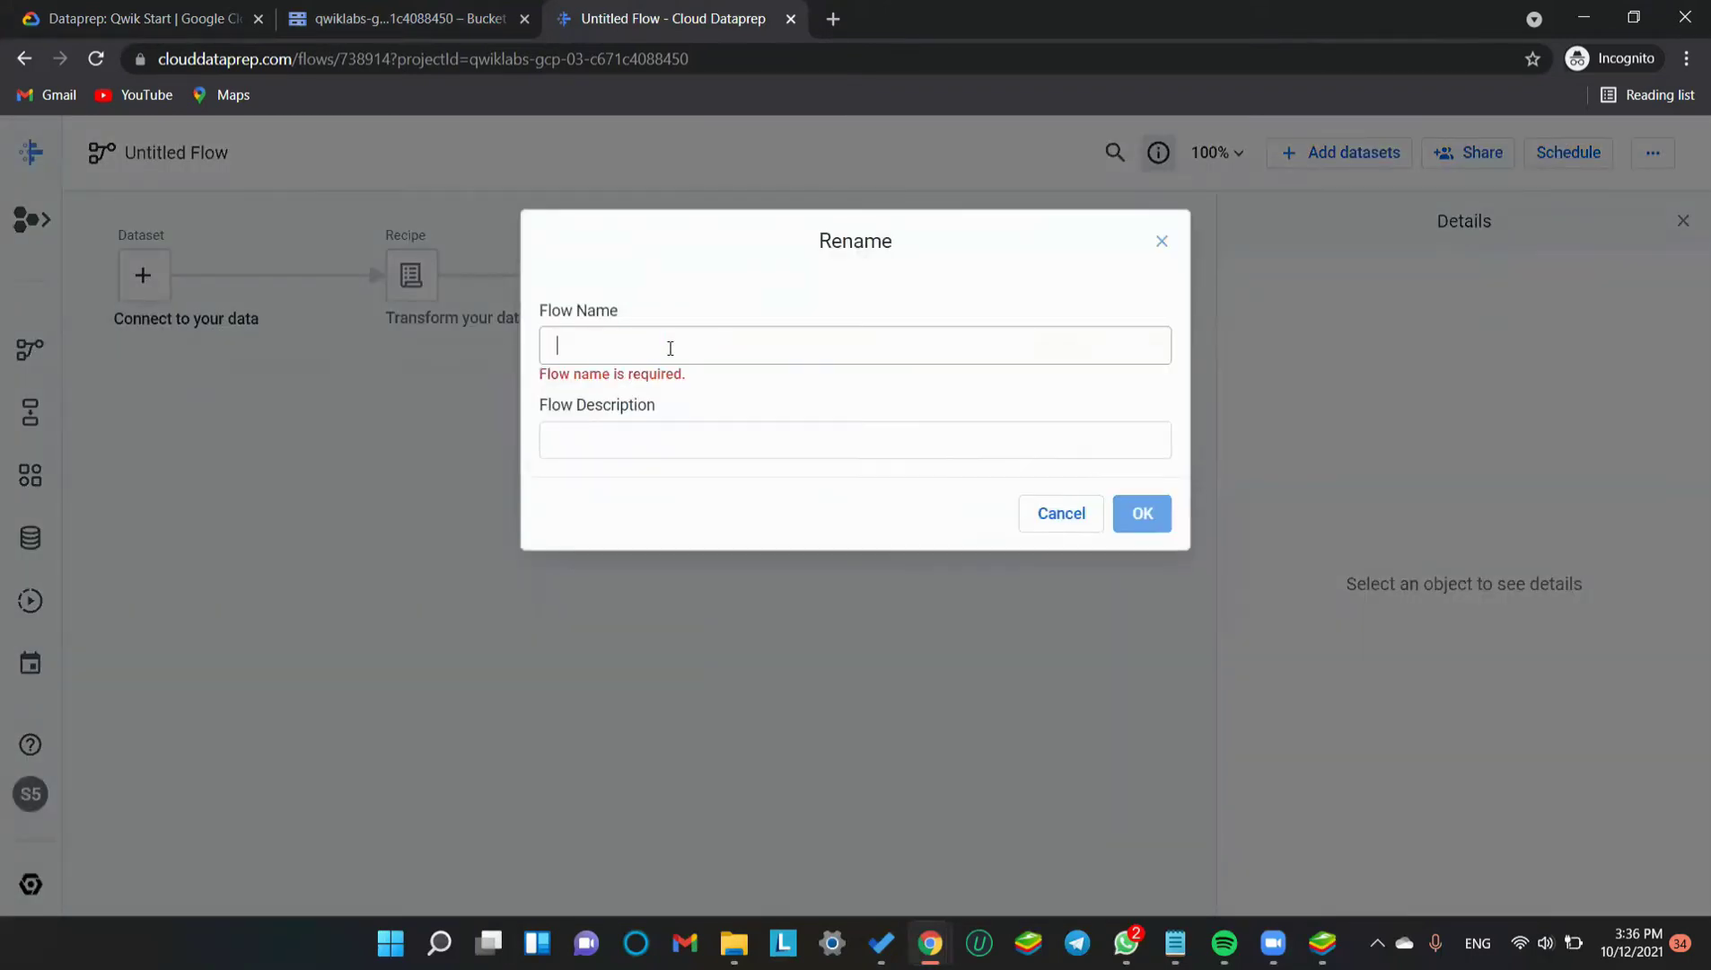
type("FEC-2016")
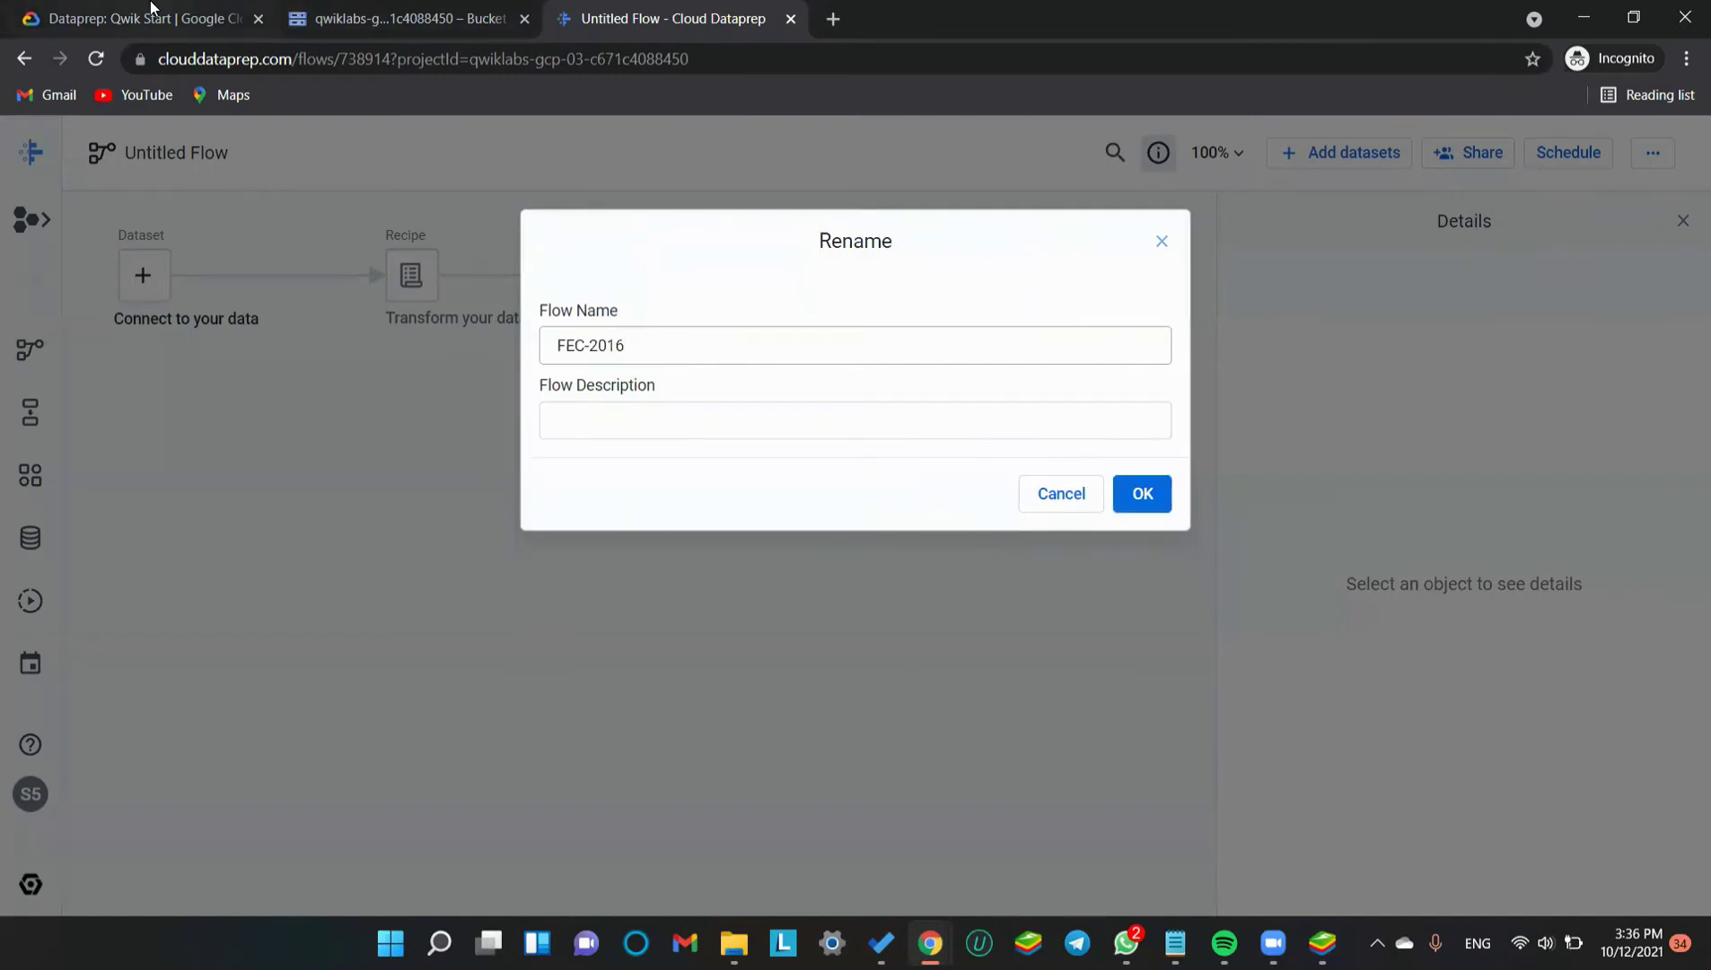
Copy the flow description from the lab, enter "United States Federal Elections Commission 2016" for the flow and confirm the rename
left_click(145, 13)
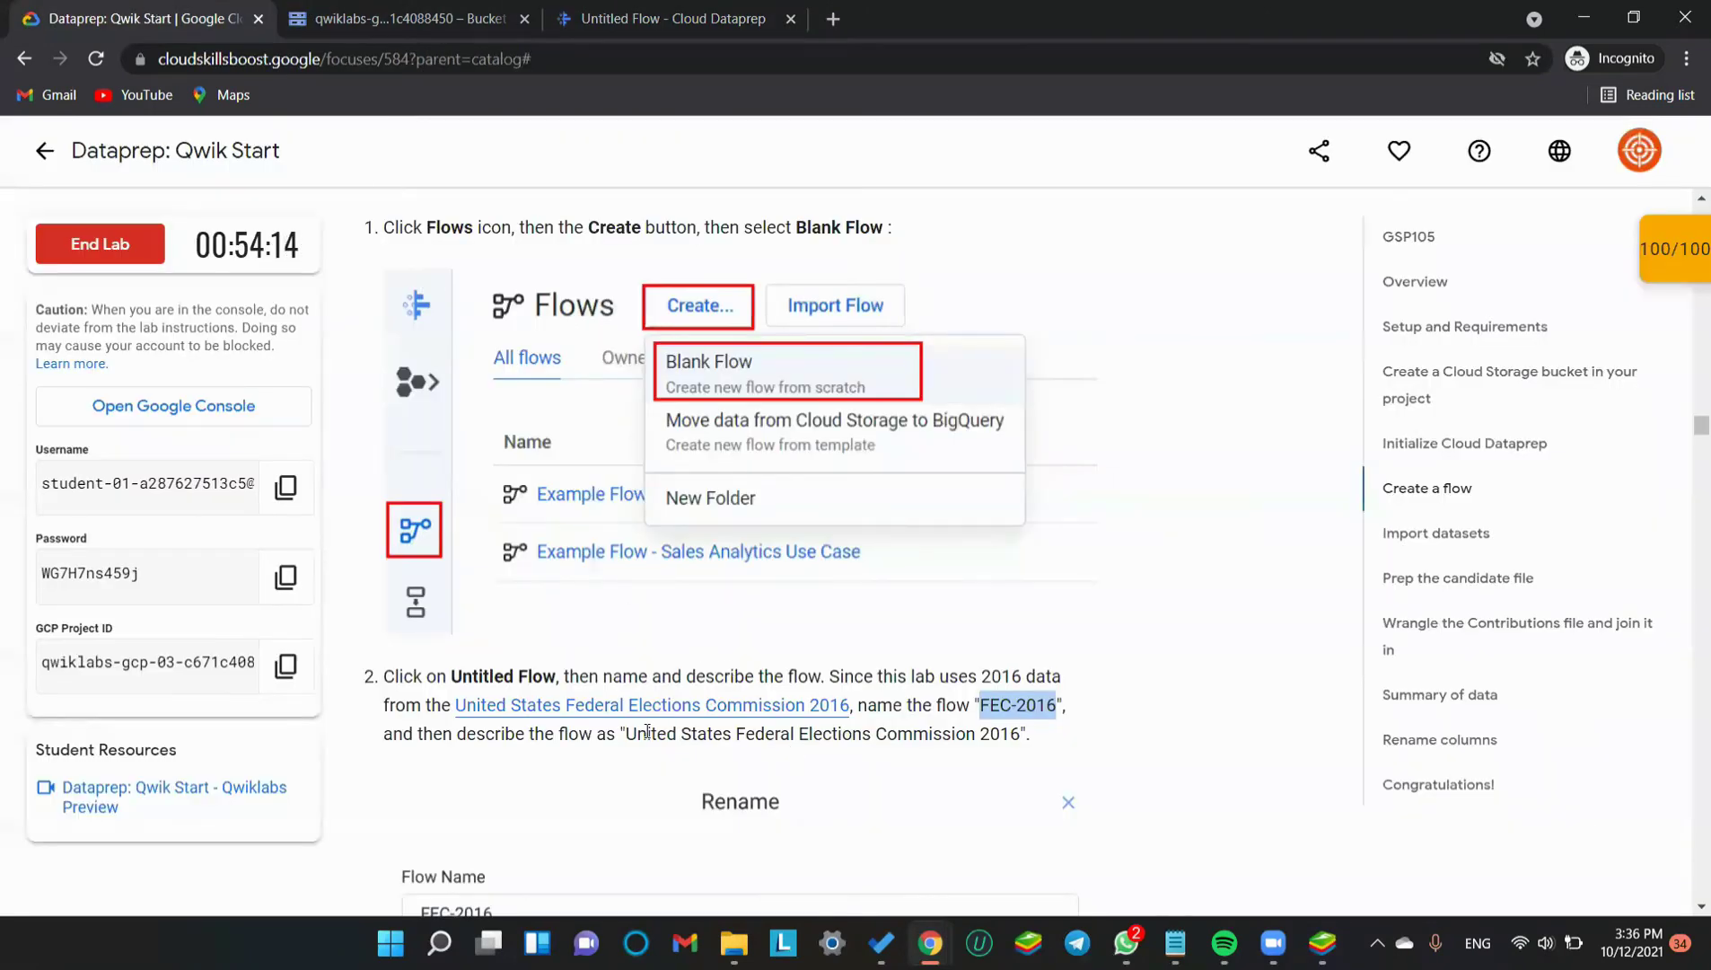
left_click_drag(628, 734, 1021, 733)
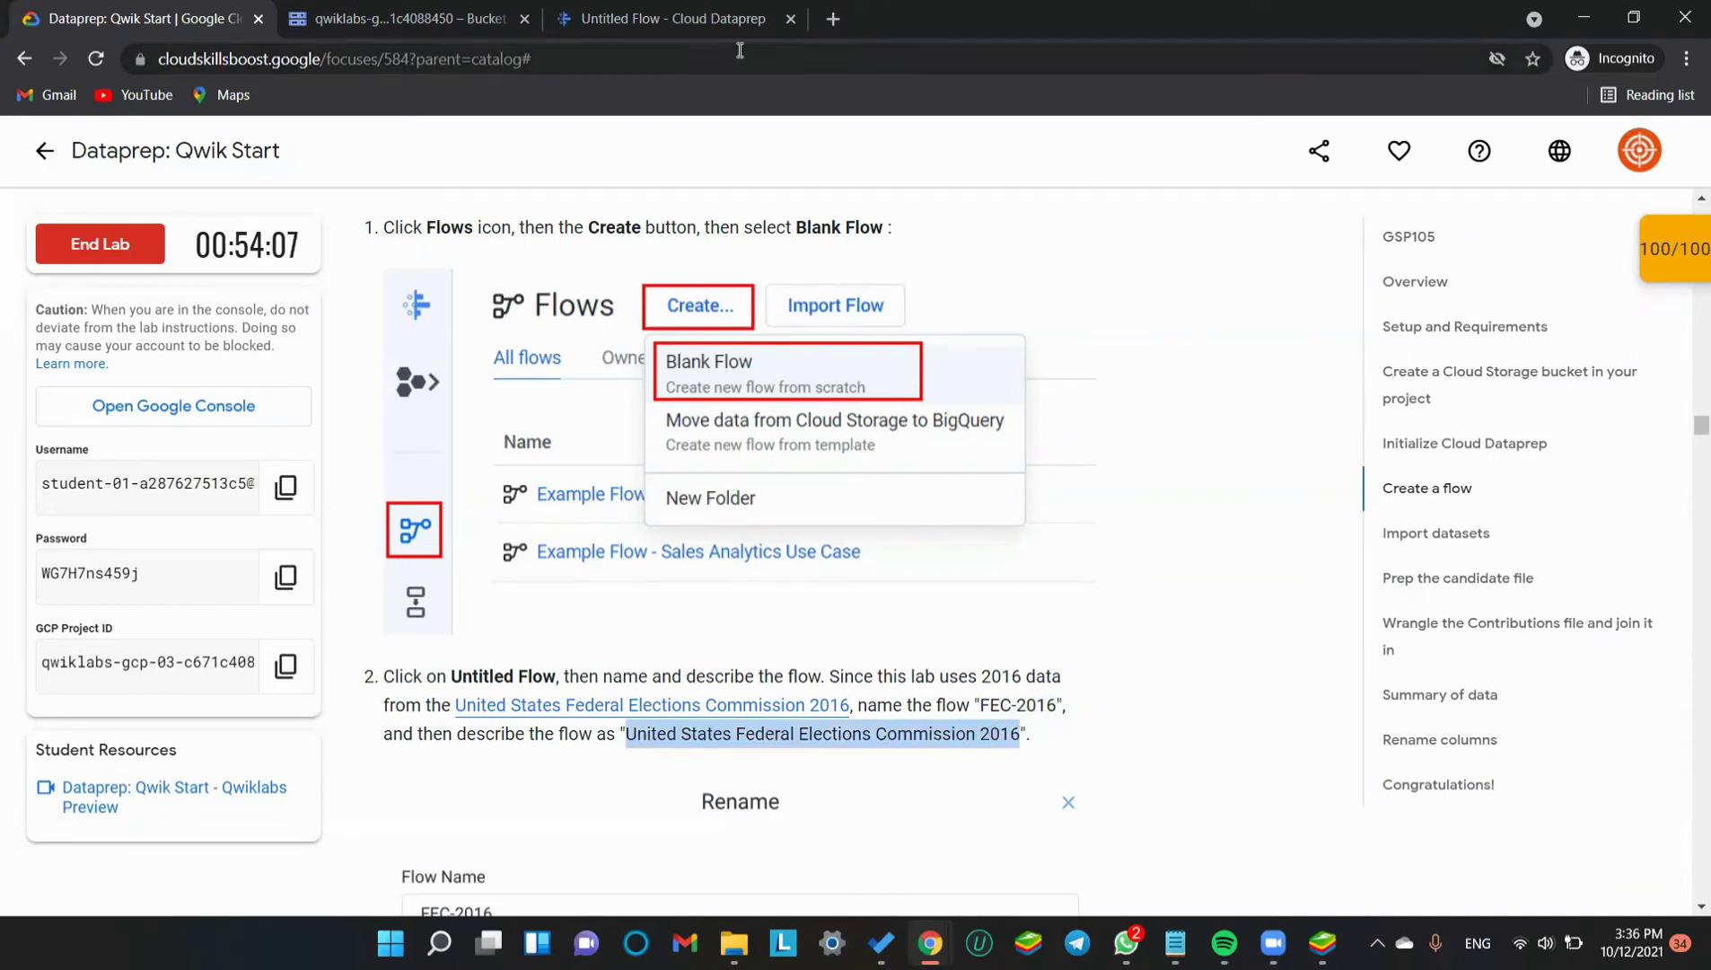
left_click(705, 37)
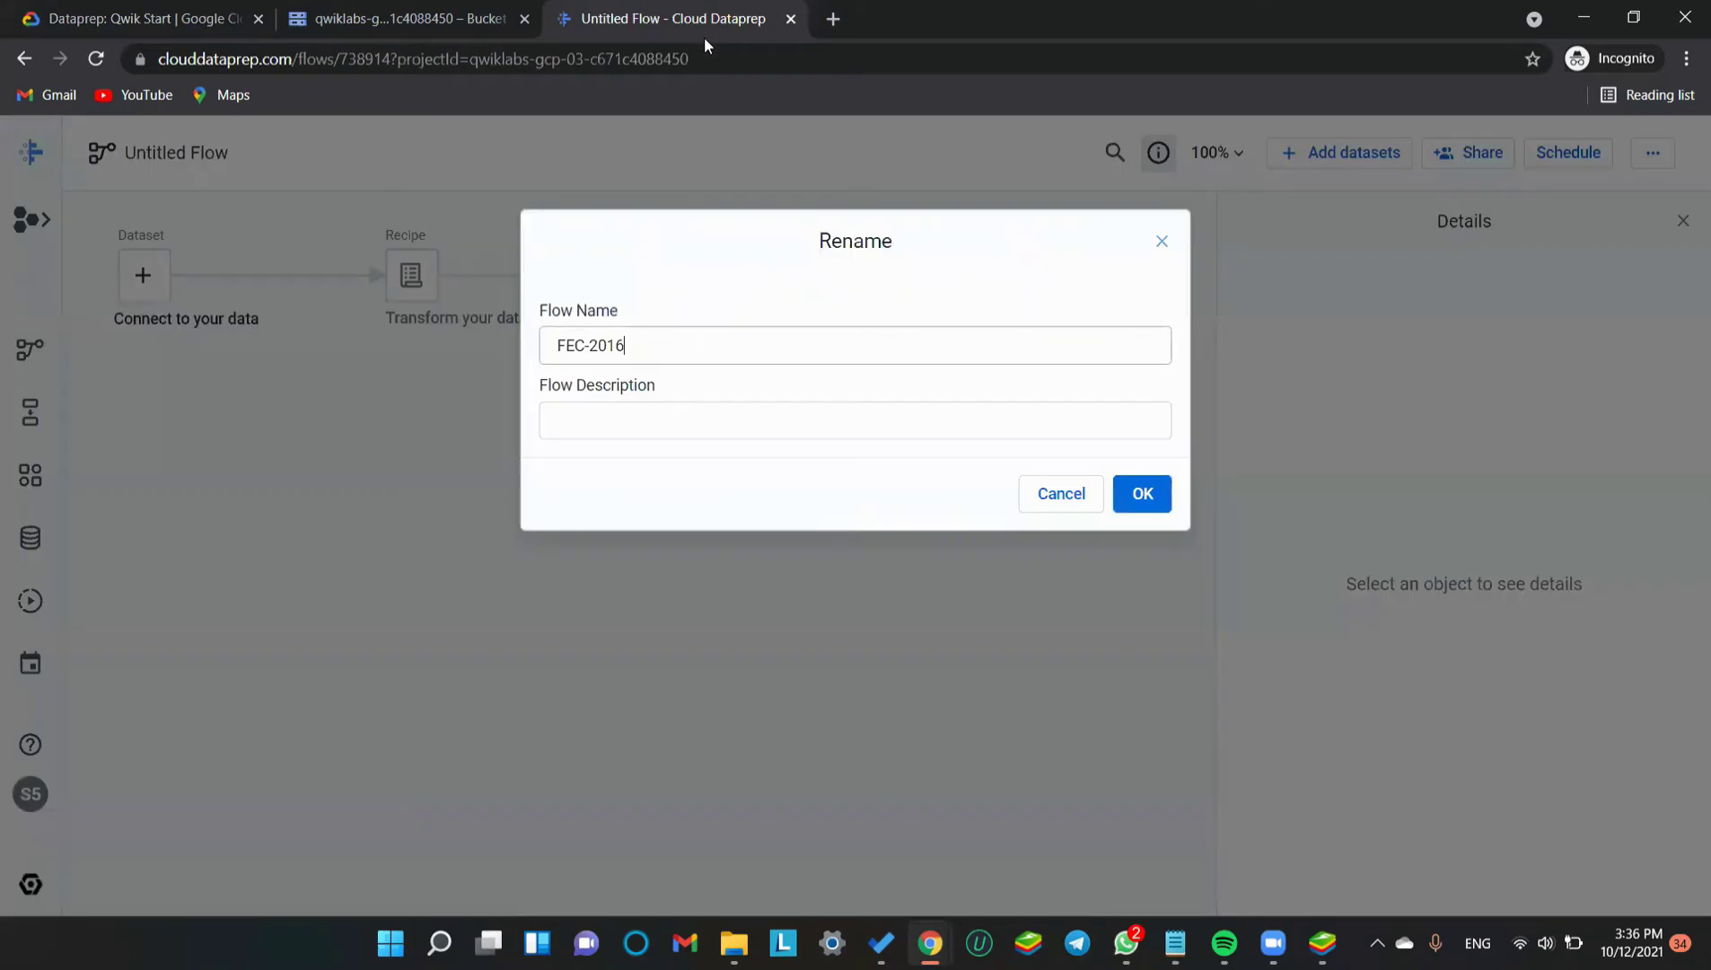
left_click(593, 415)
type("United States Federal Elections Commission 2016")
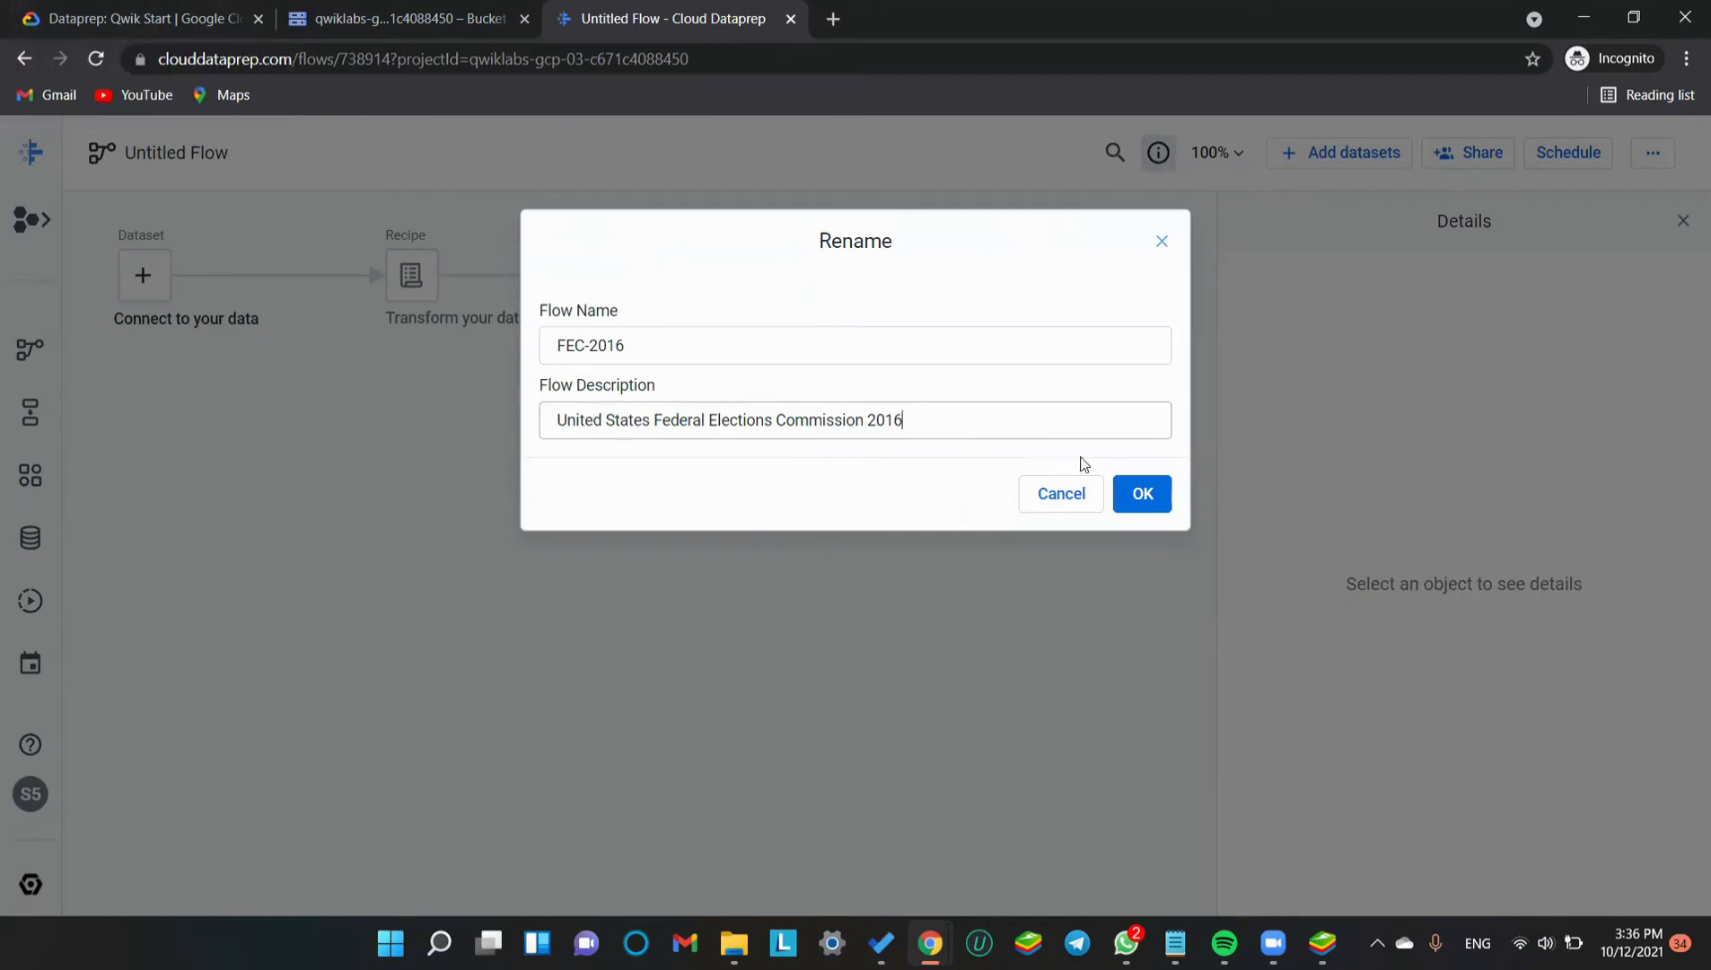
left_click(1141, 495)
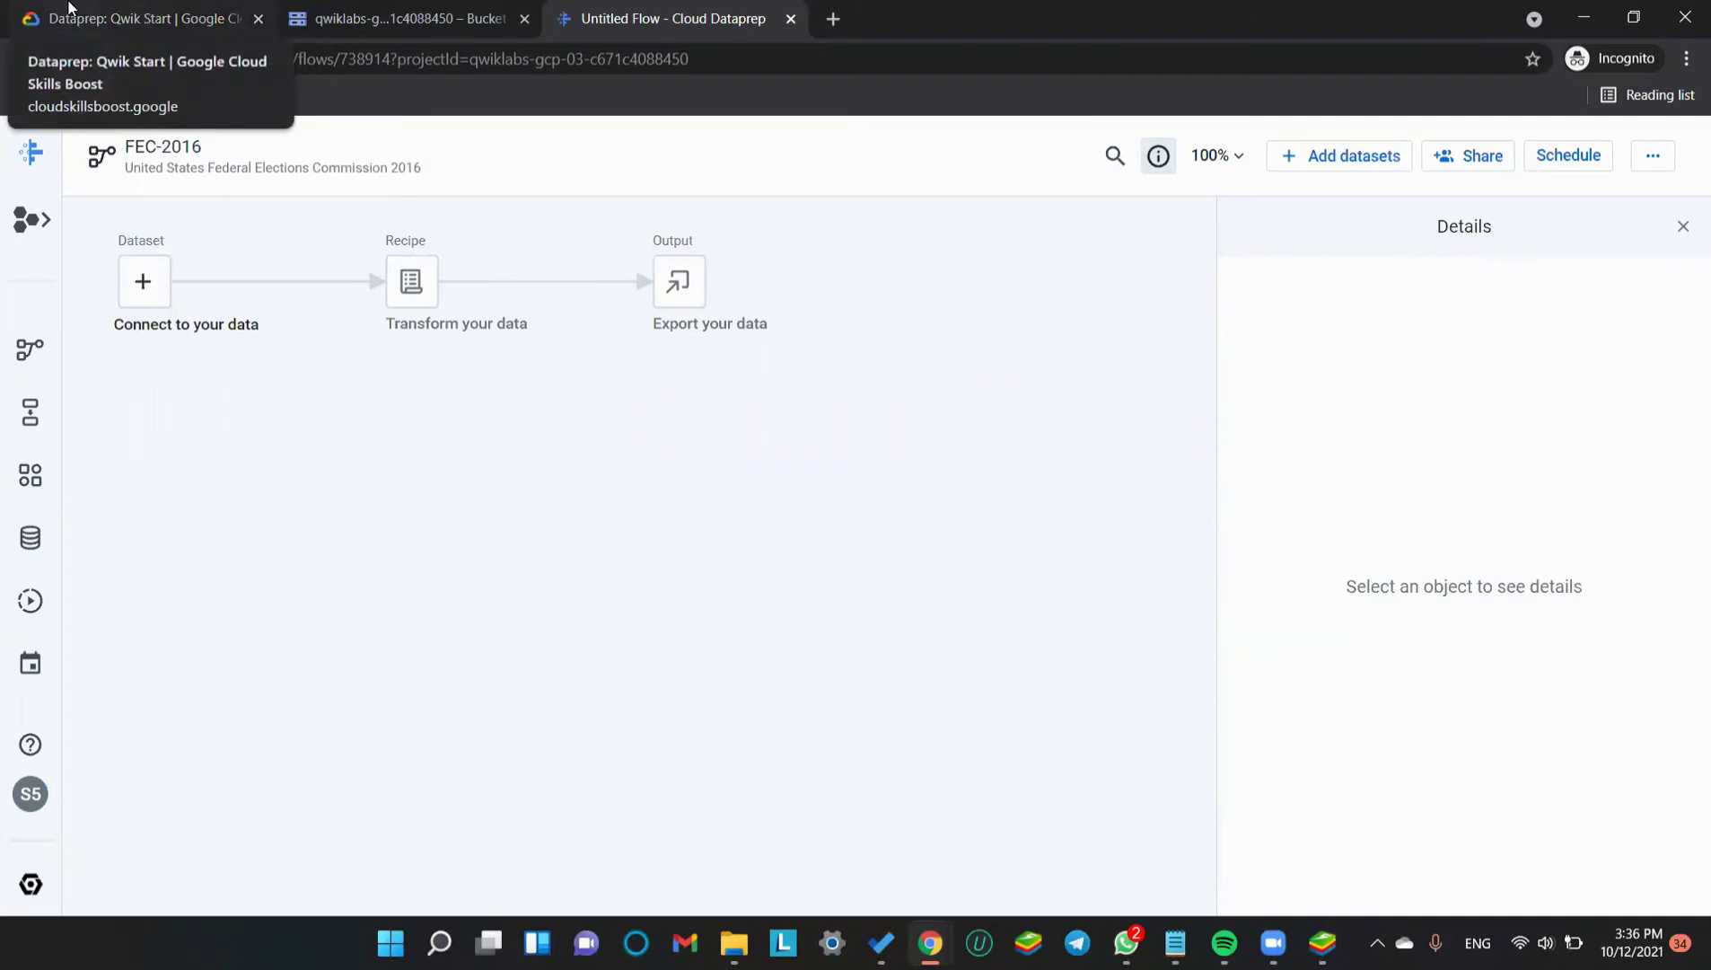
Read the end of the lab's Create a flow section and the first Import datasets instructions
left_click(68, 7)
scroll(592, 528, "down", 3)
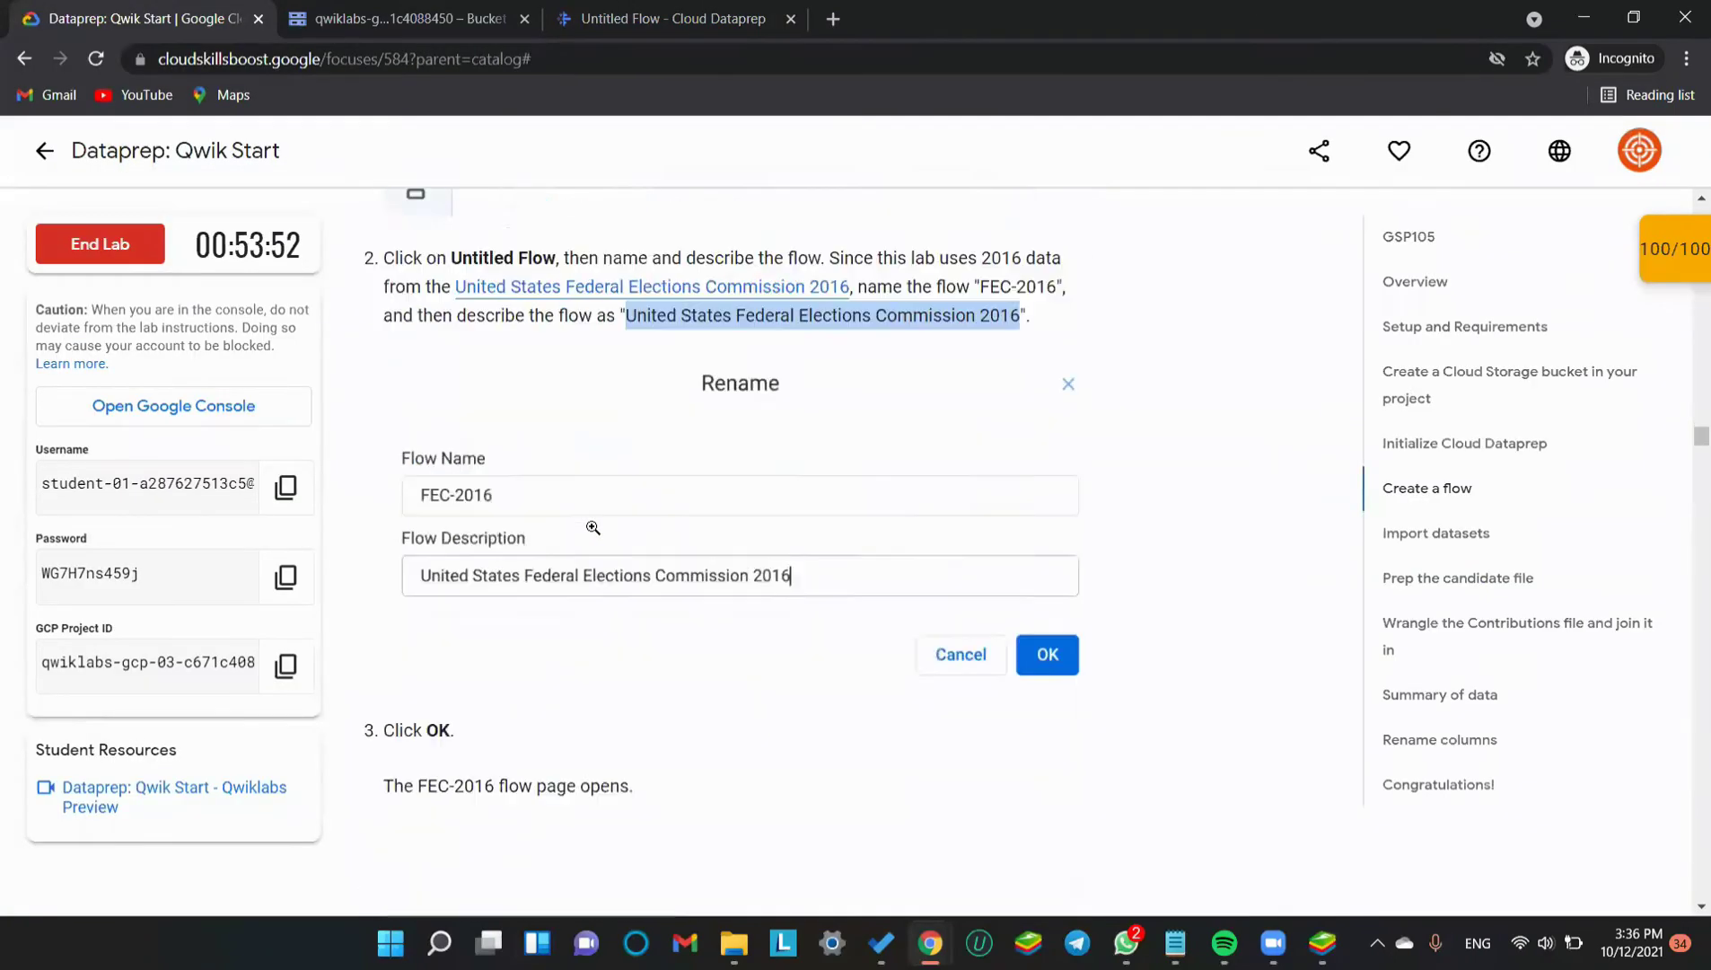
scroll(593, 530, "down", 4)
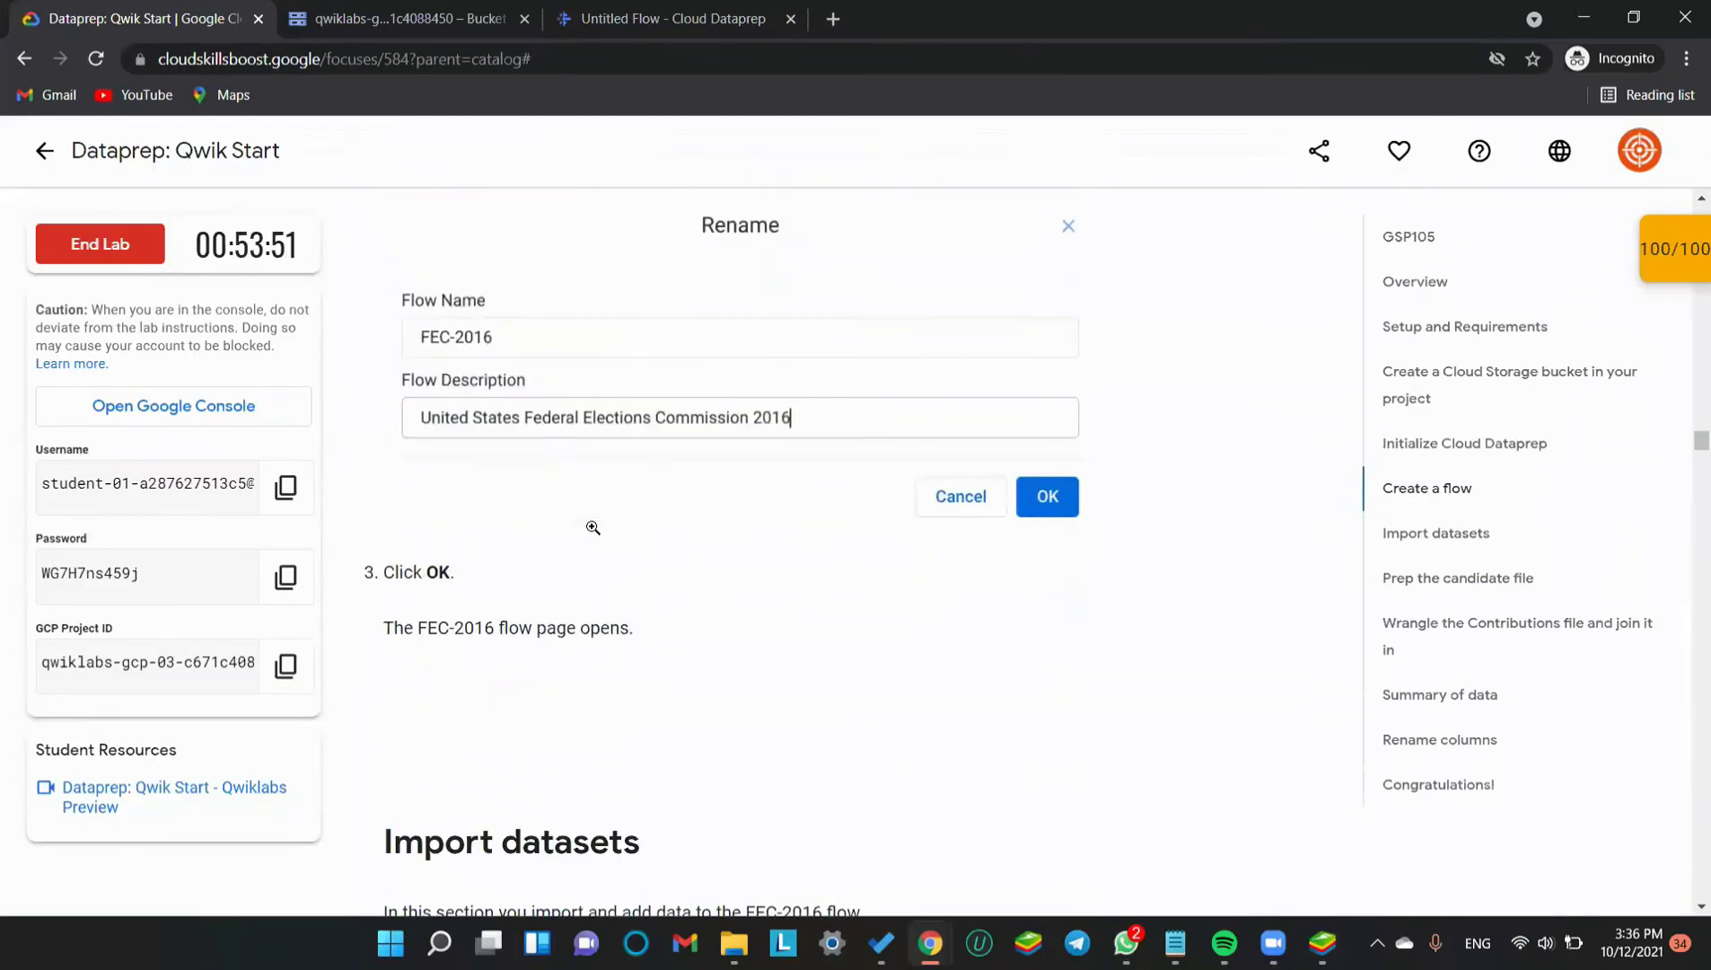
left_click(590, 36)
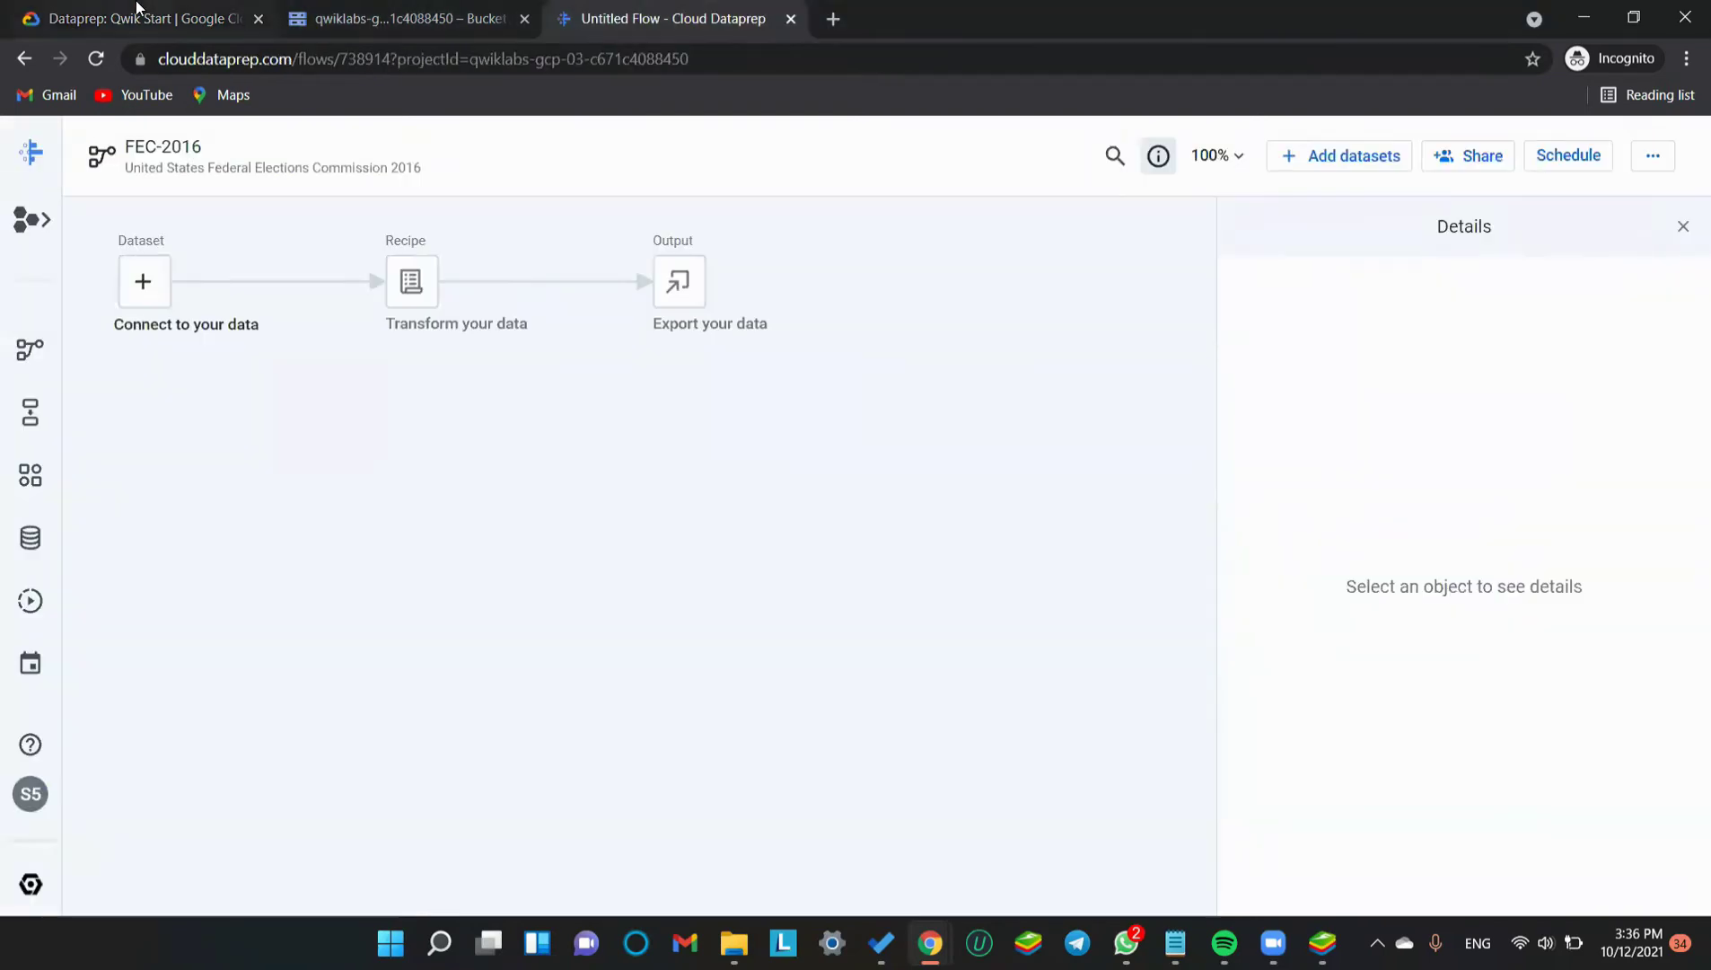
left_click(136, 8)
scroll(477, 528, "down", 2)
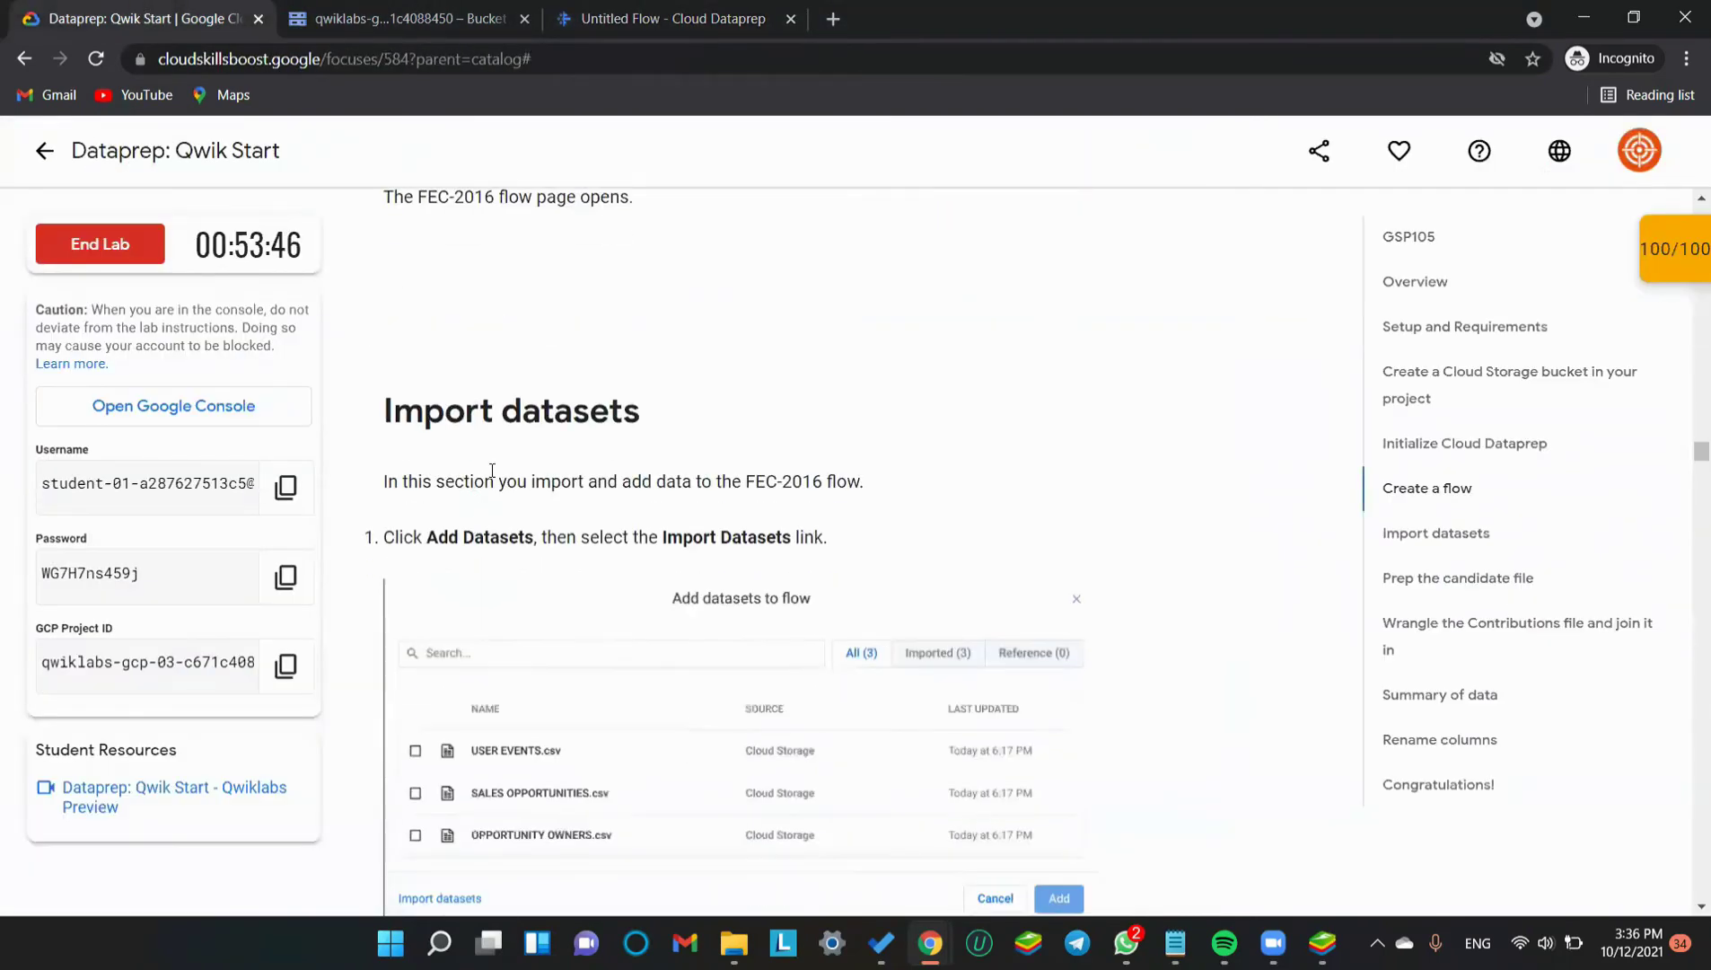
scroll(599, 471, "down", 1)
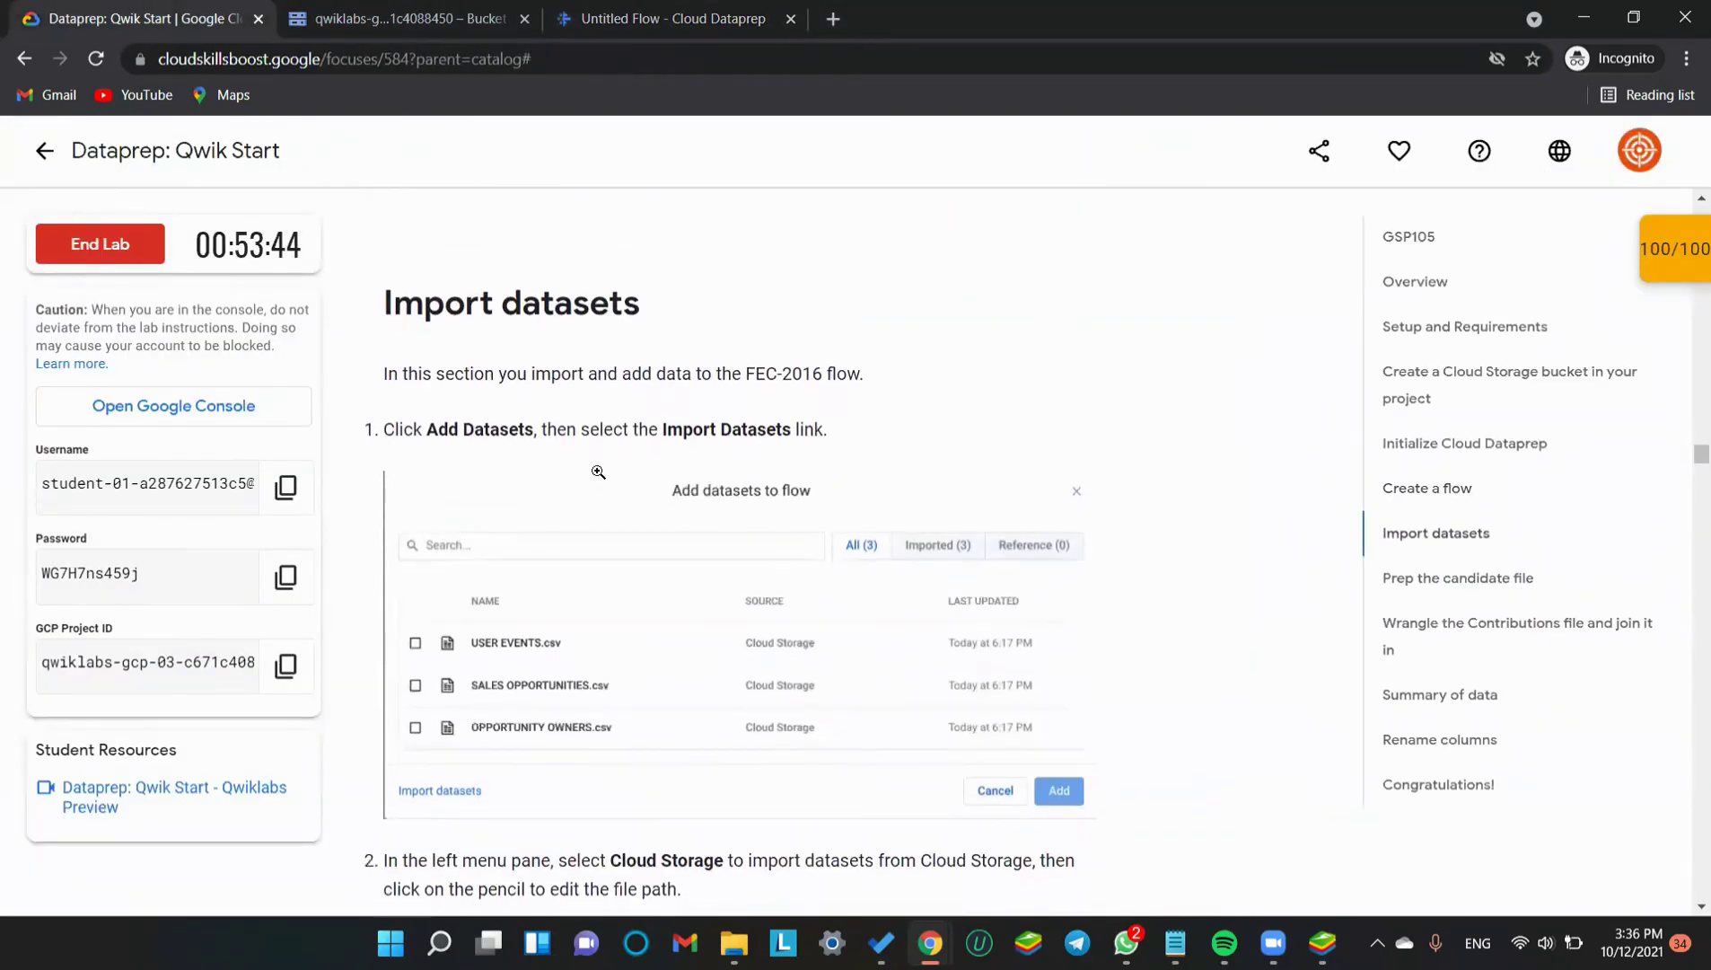
scroll(599, 471, "down", 1)
scroll(599, 471, "down", 1)
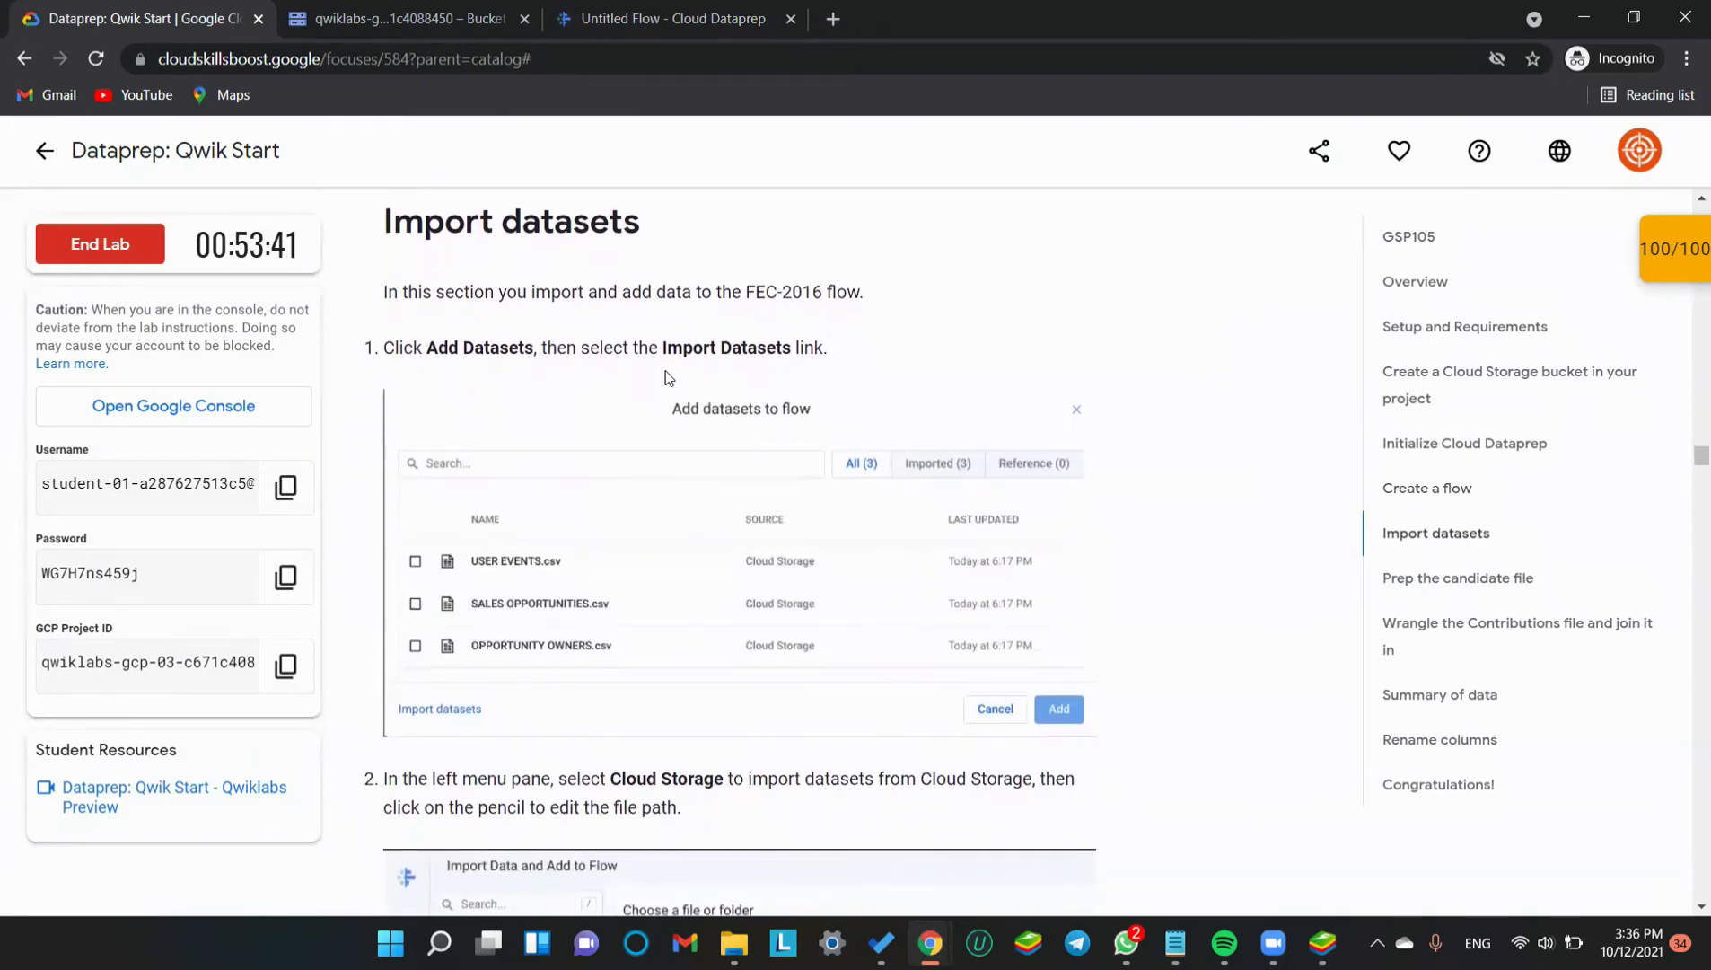
scroll(666, 370, "down", 1)
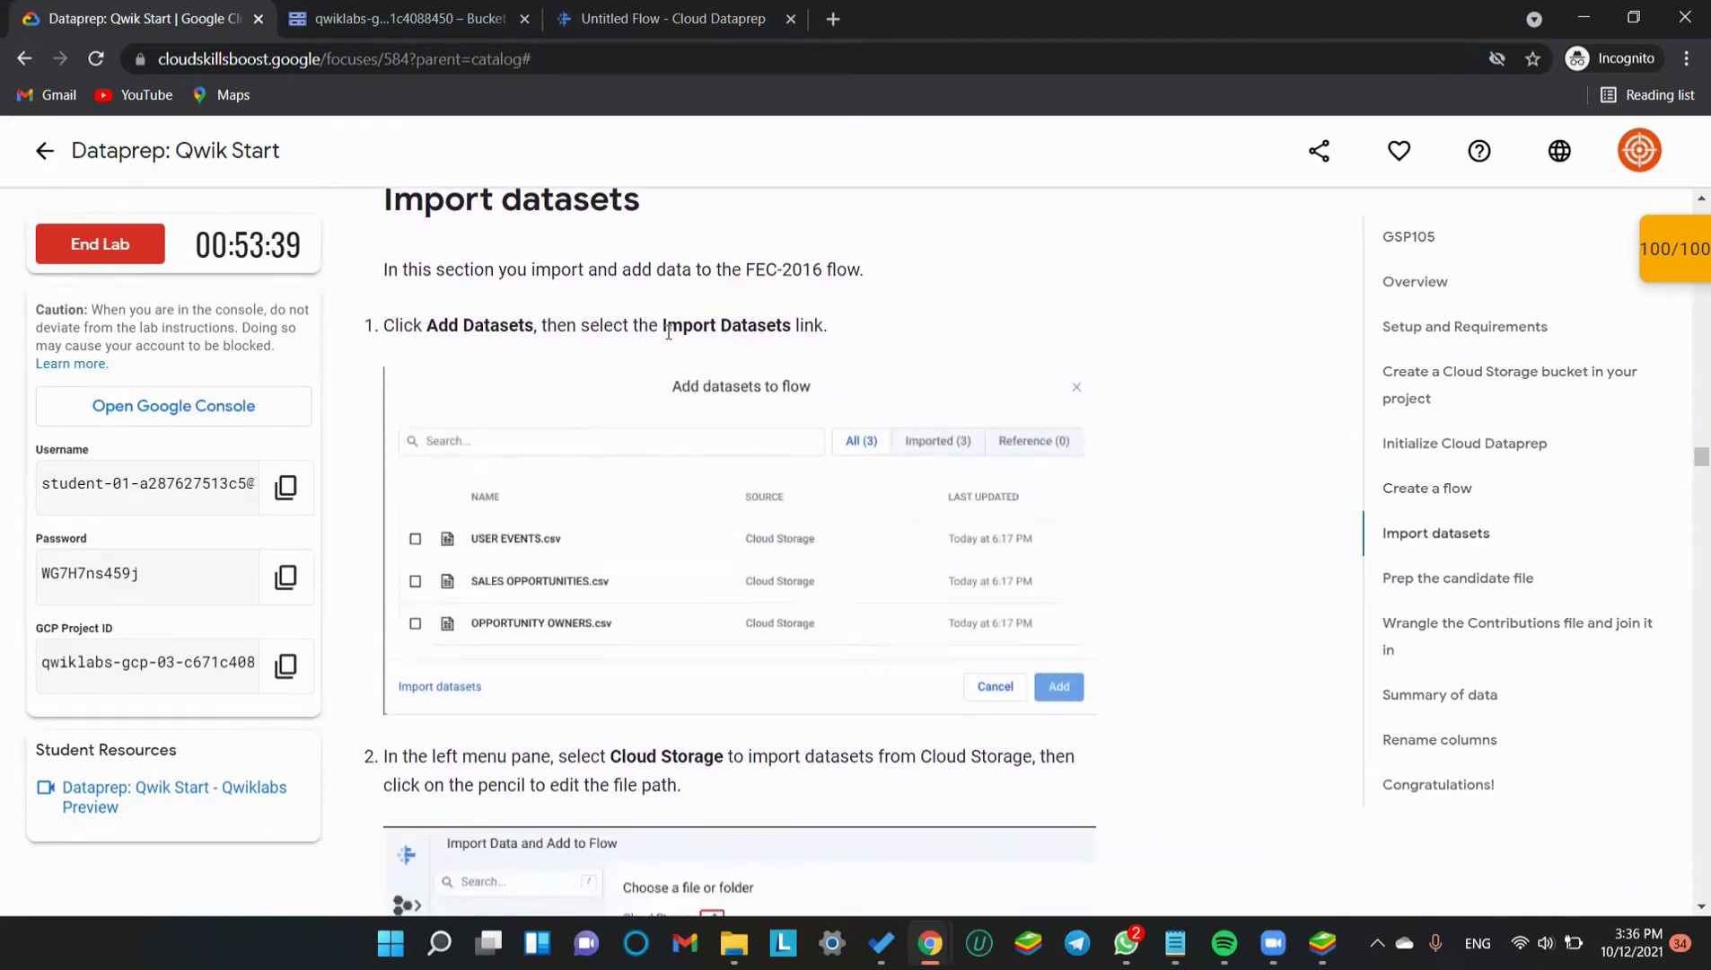
left_click_drag(668, 332, 802, 328)
scroll(738, 527, "down", 1)
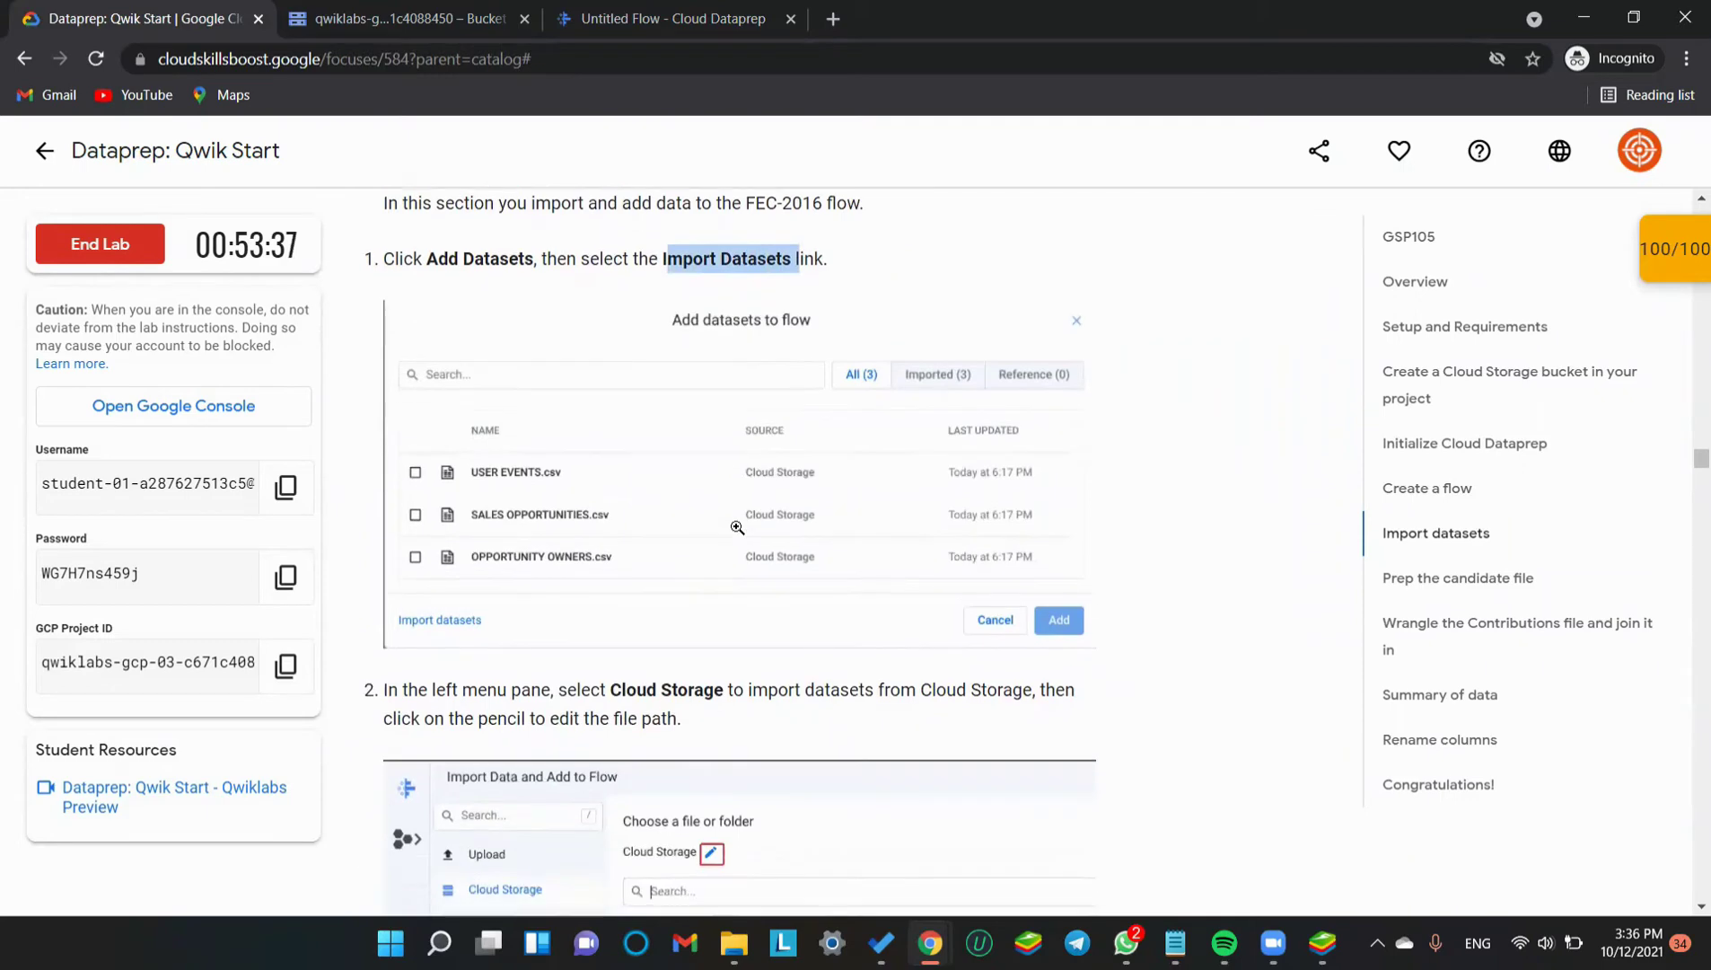
In the FEC-2016 flow, start adding datasets and choose to import new ones
left_click(673, 18)
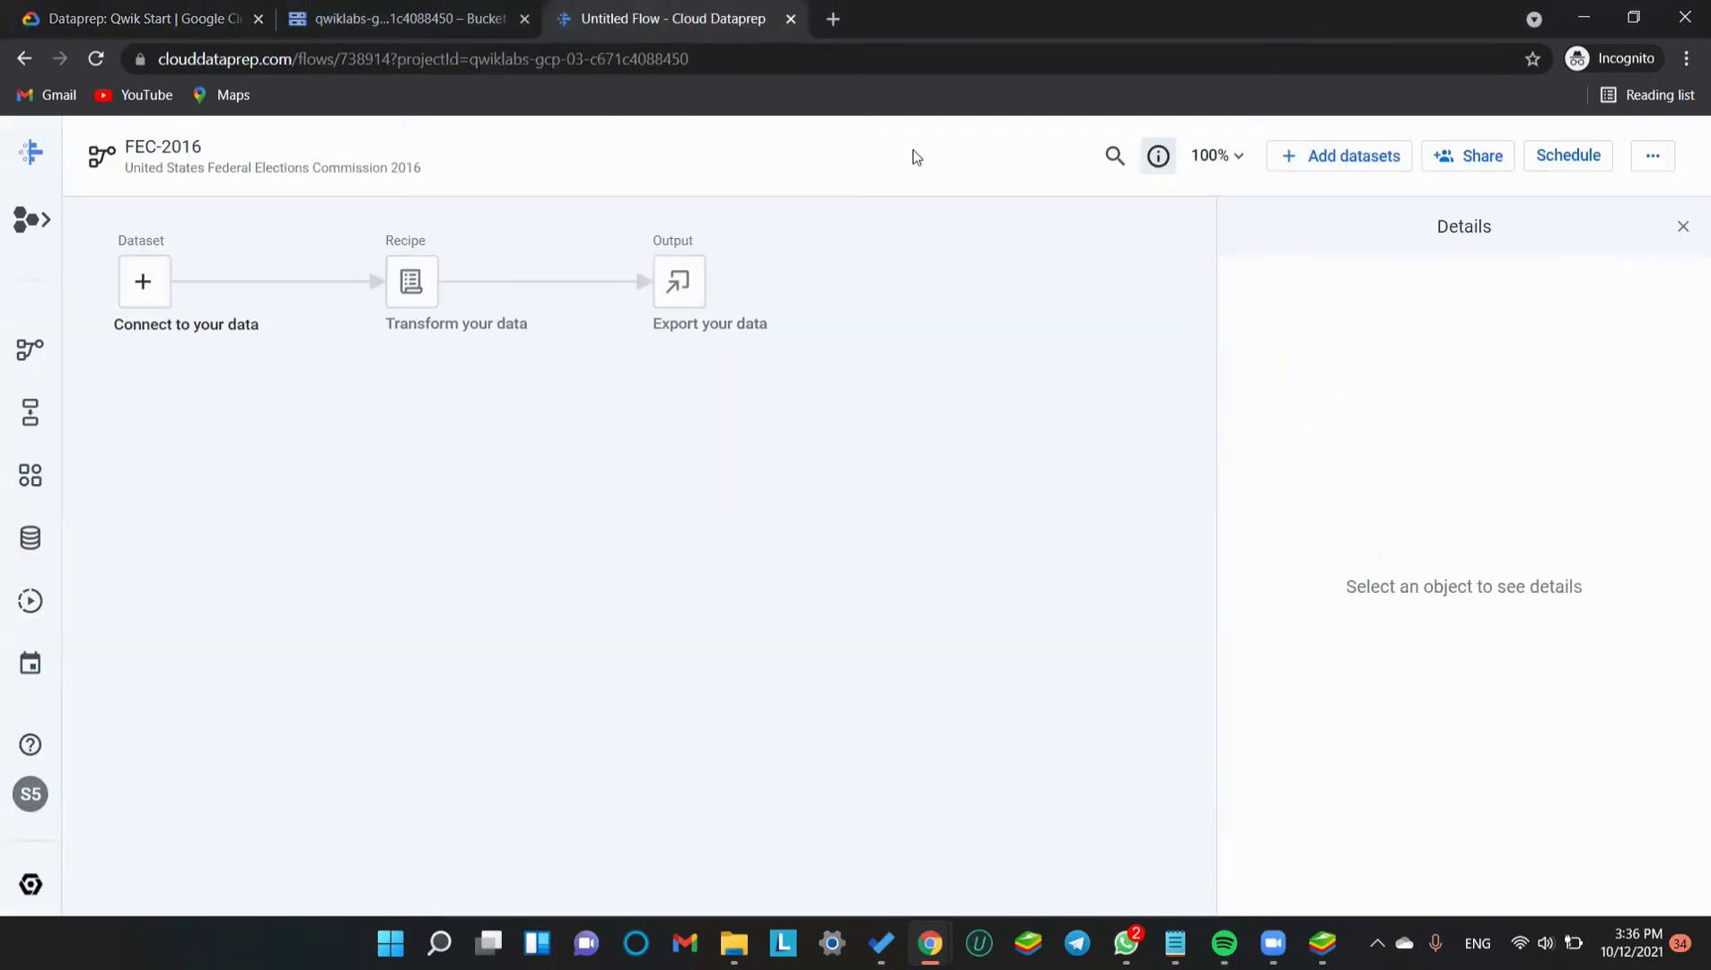
left_click(1344, 156)
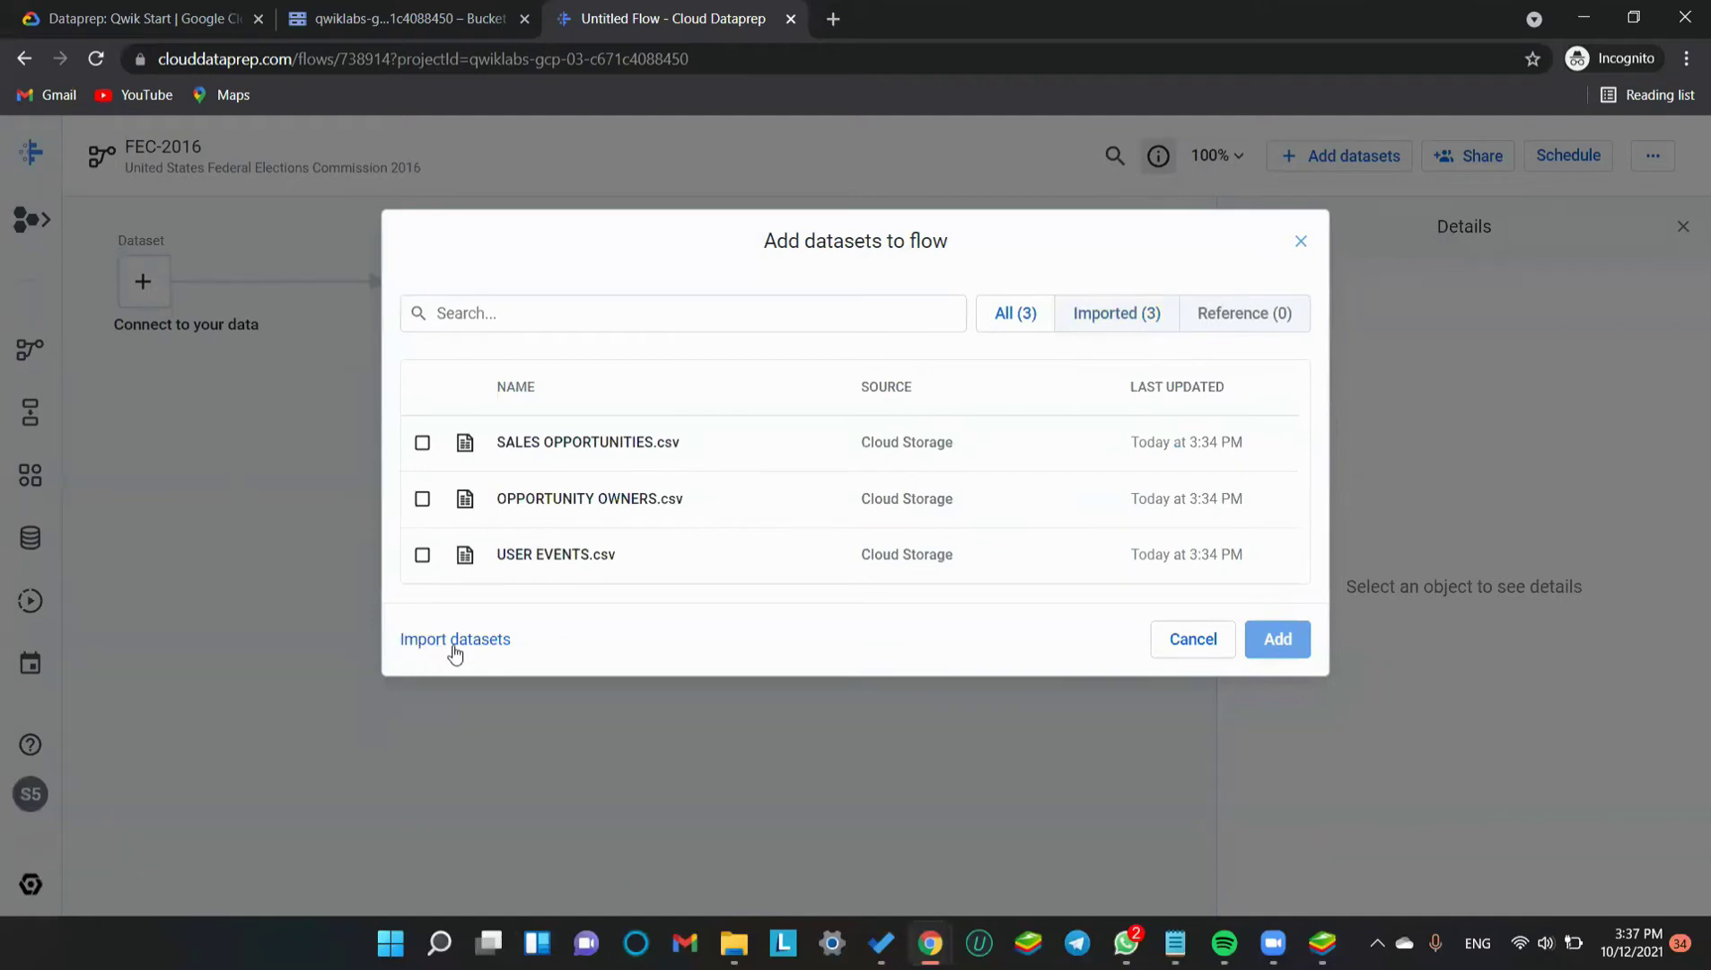
left_click(455, 640)
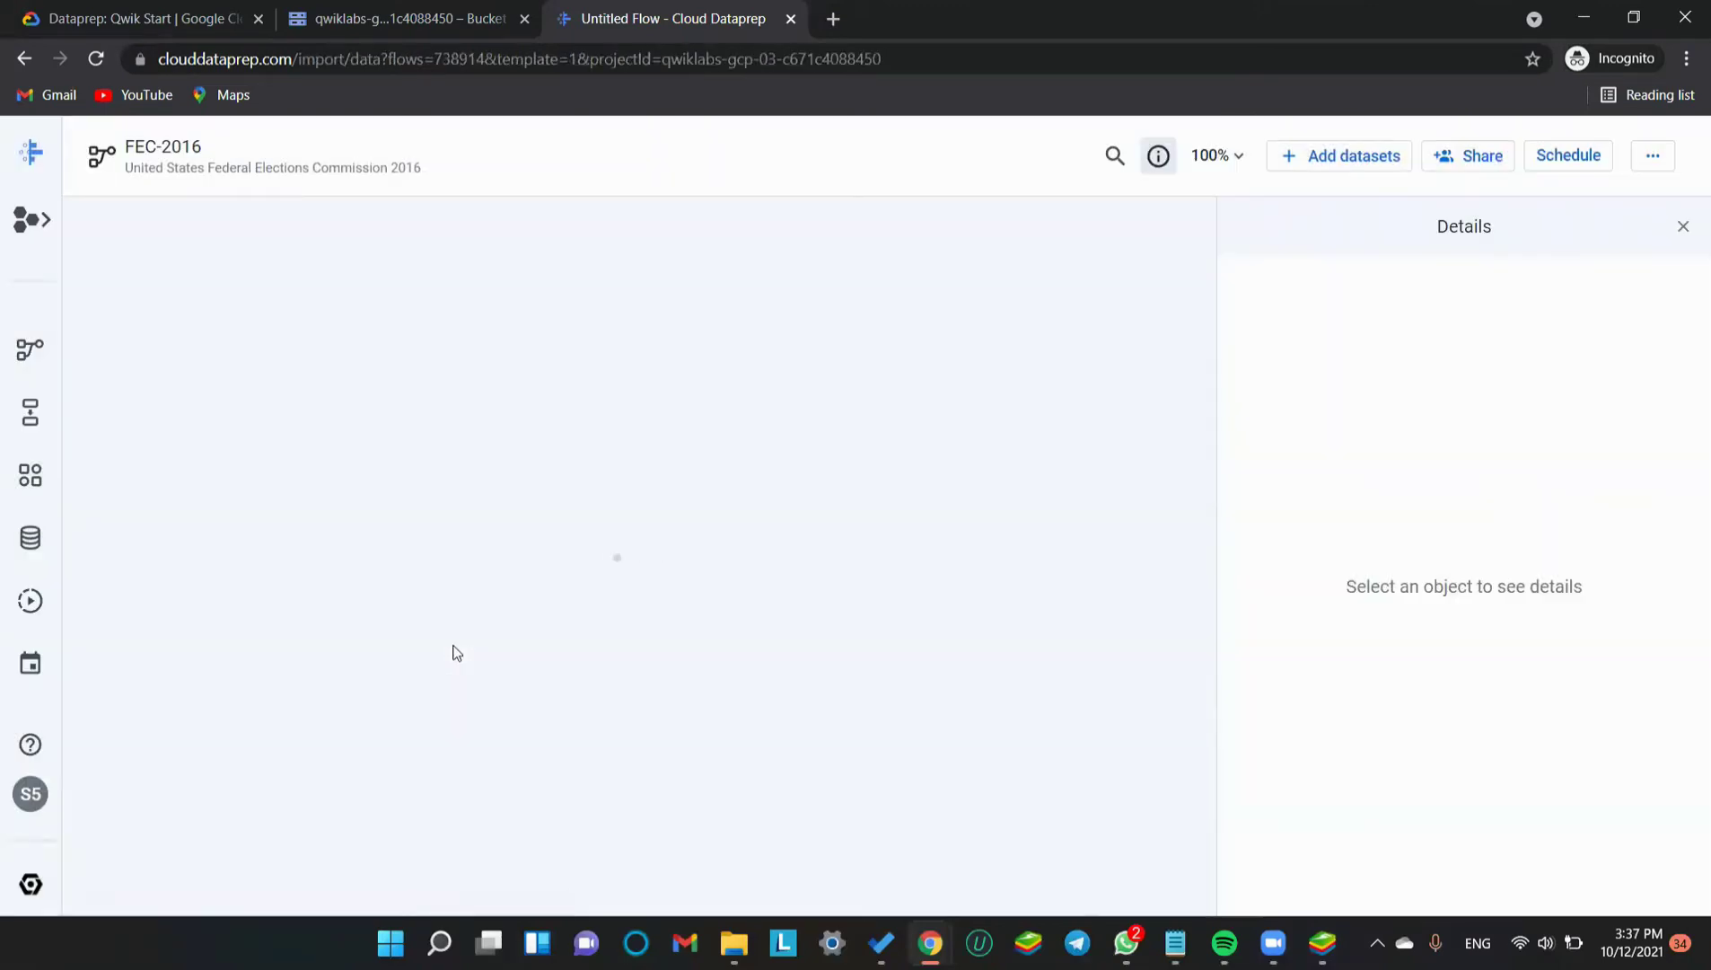
Check the lab's instructions for importing from Cloud Storage and select Cloud Storage as the import source in Dataprep
left_click(180, 9)
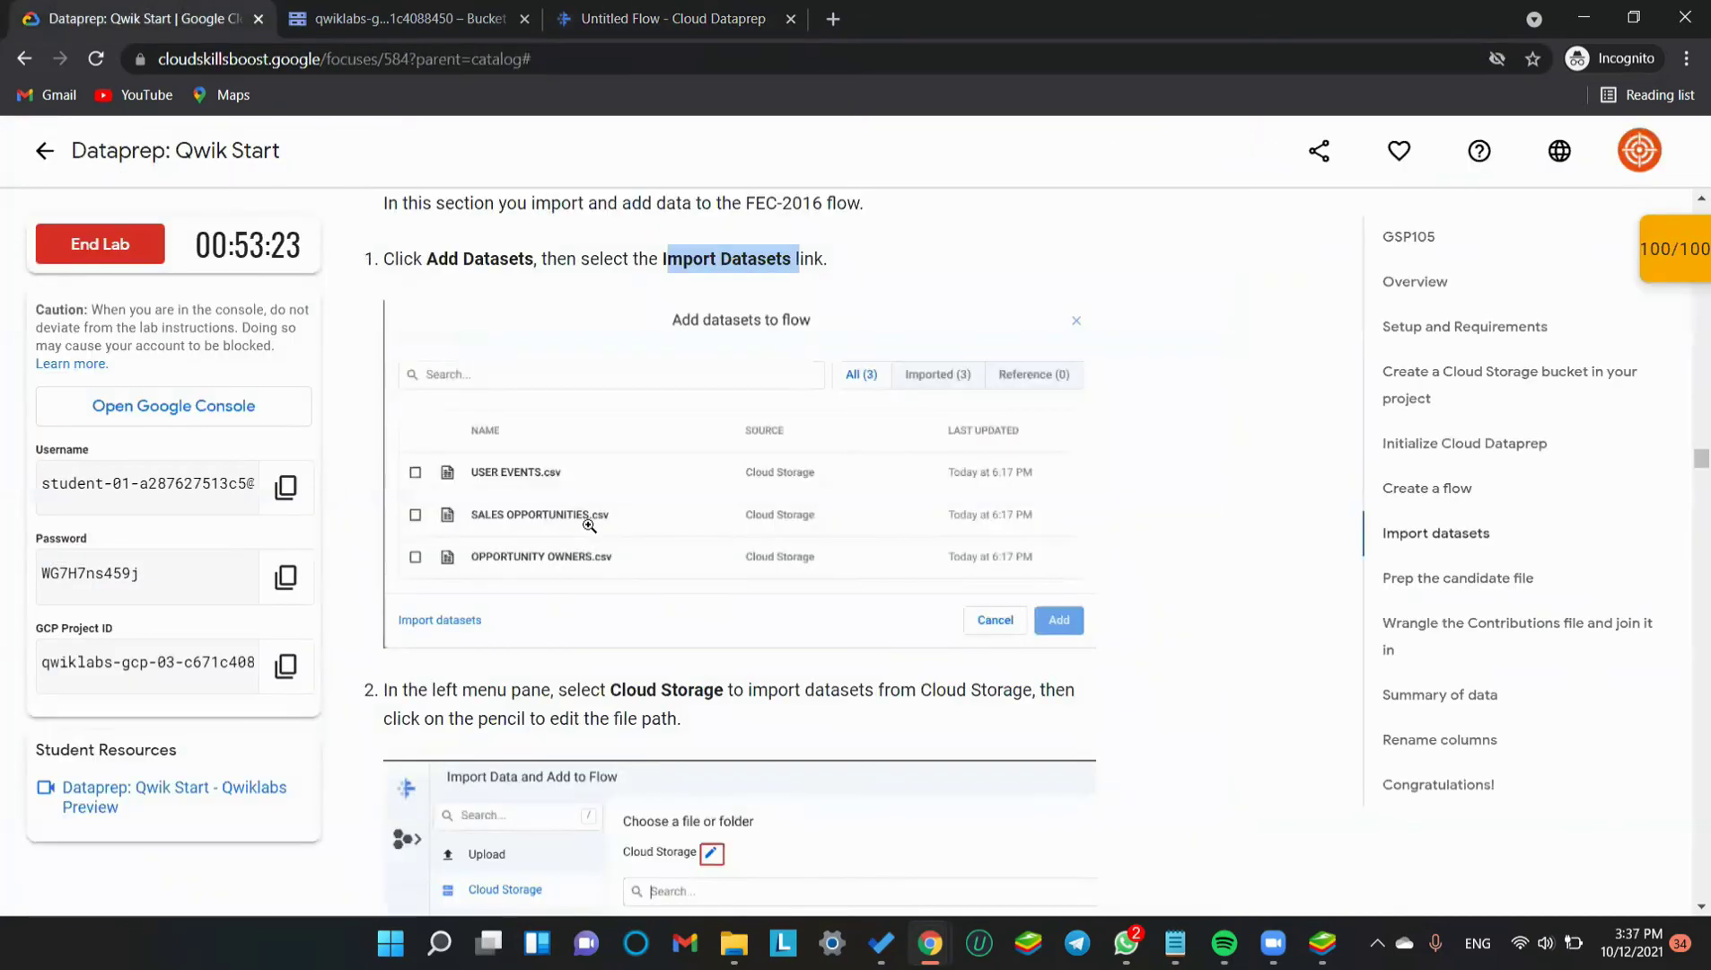
scroll(724, 572, "down", 2)
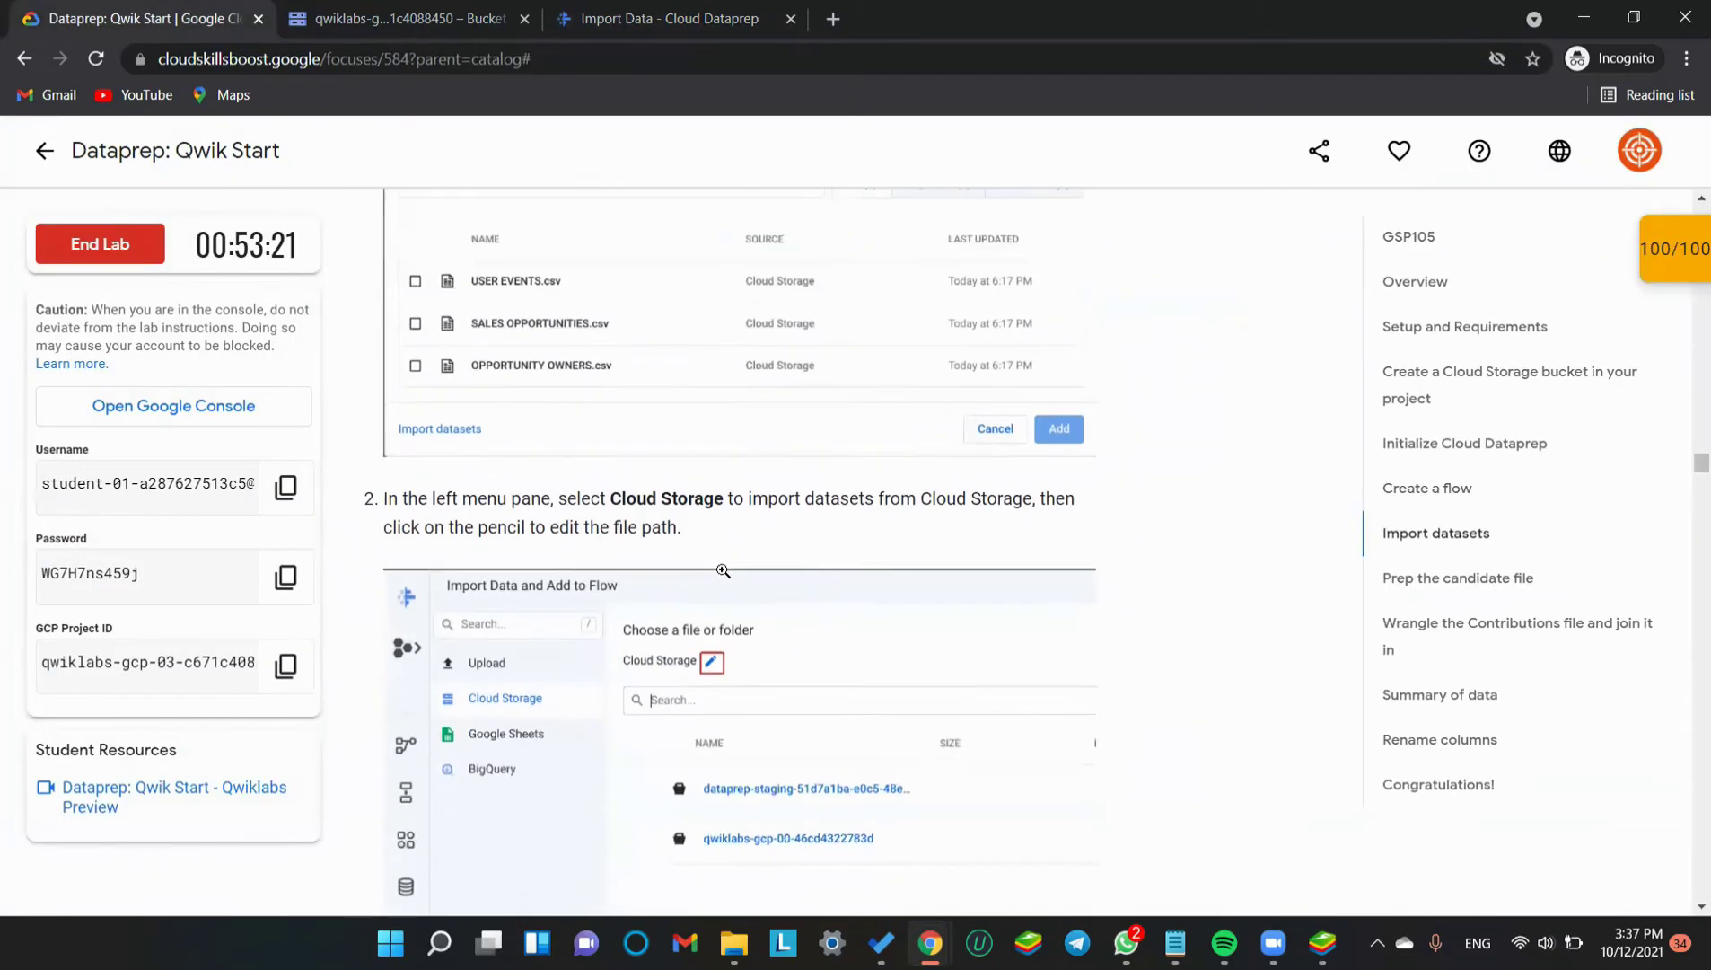
left_click(839, 569)
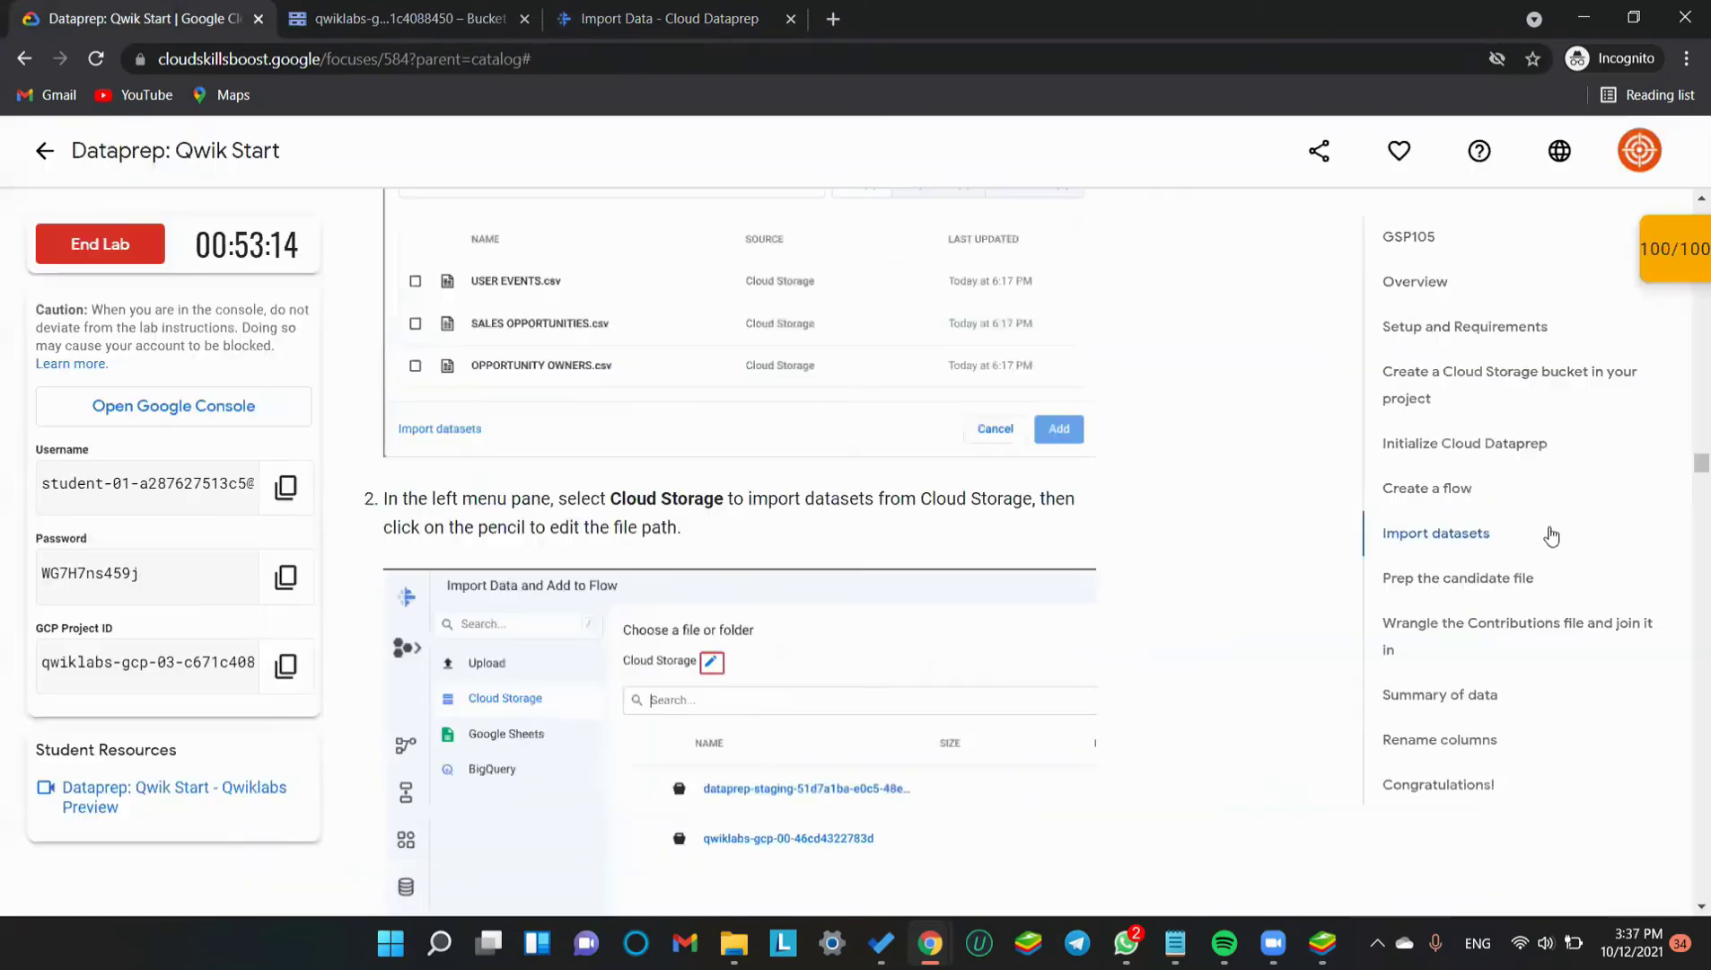
left_click(1551, 530)
scroll(1037, 643, "down", 3)
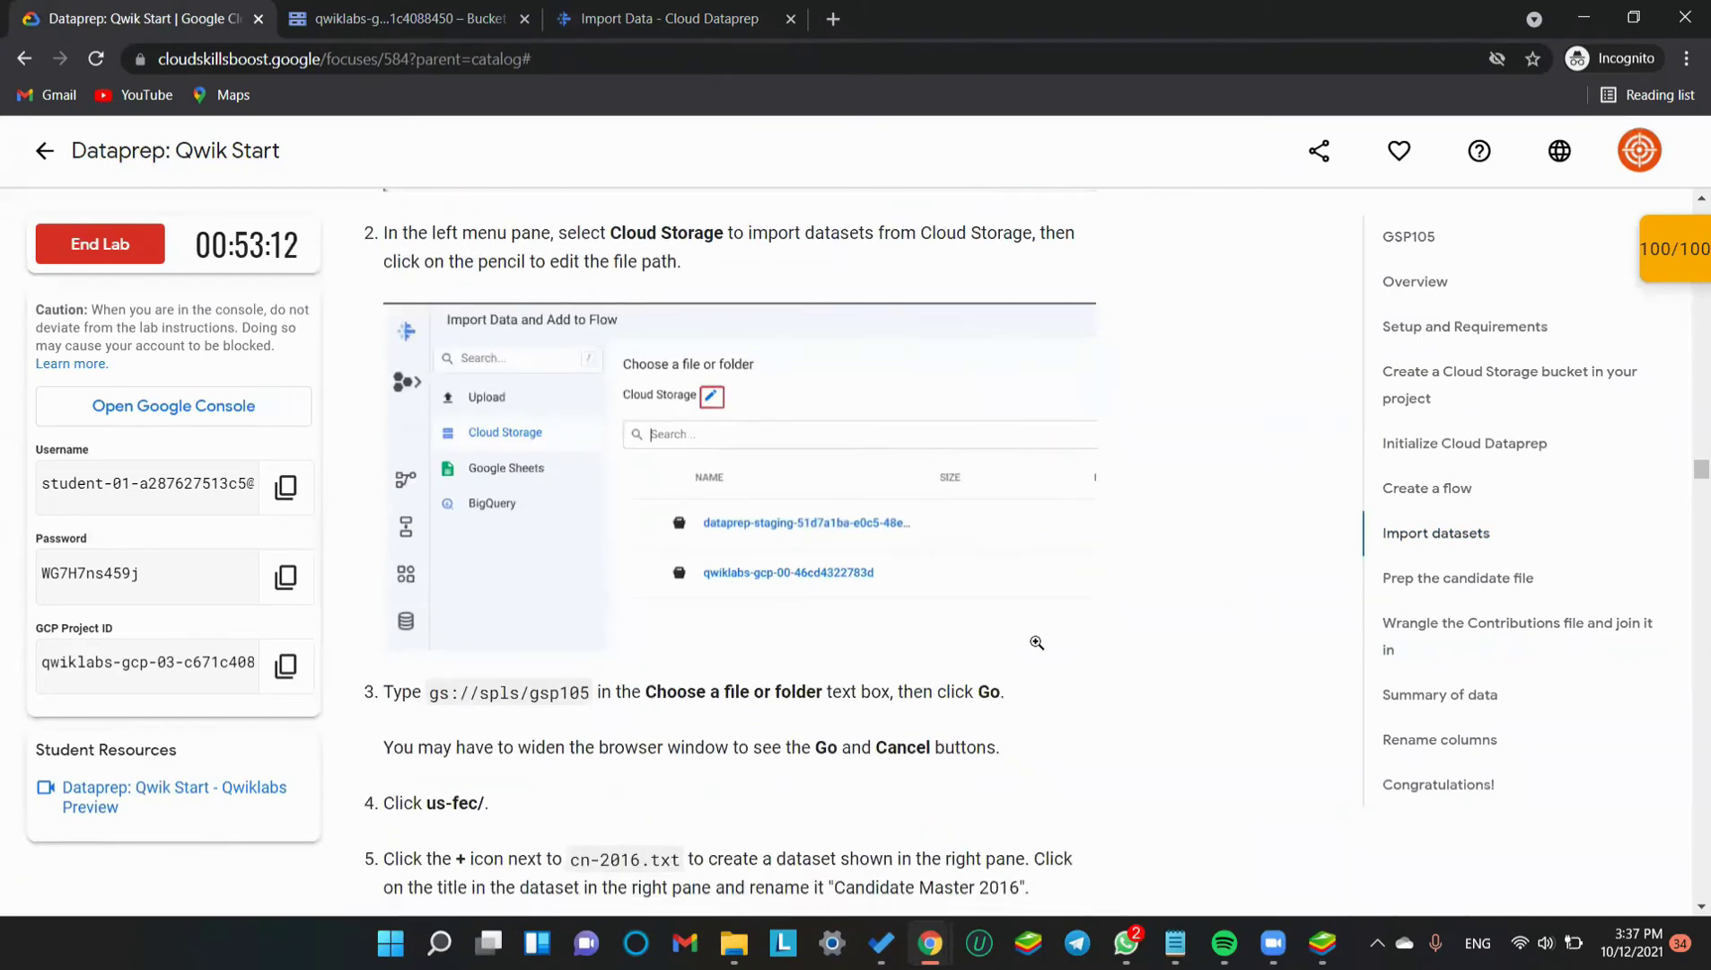
scroll(697, 432, "up", 2)
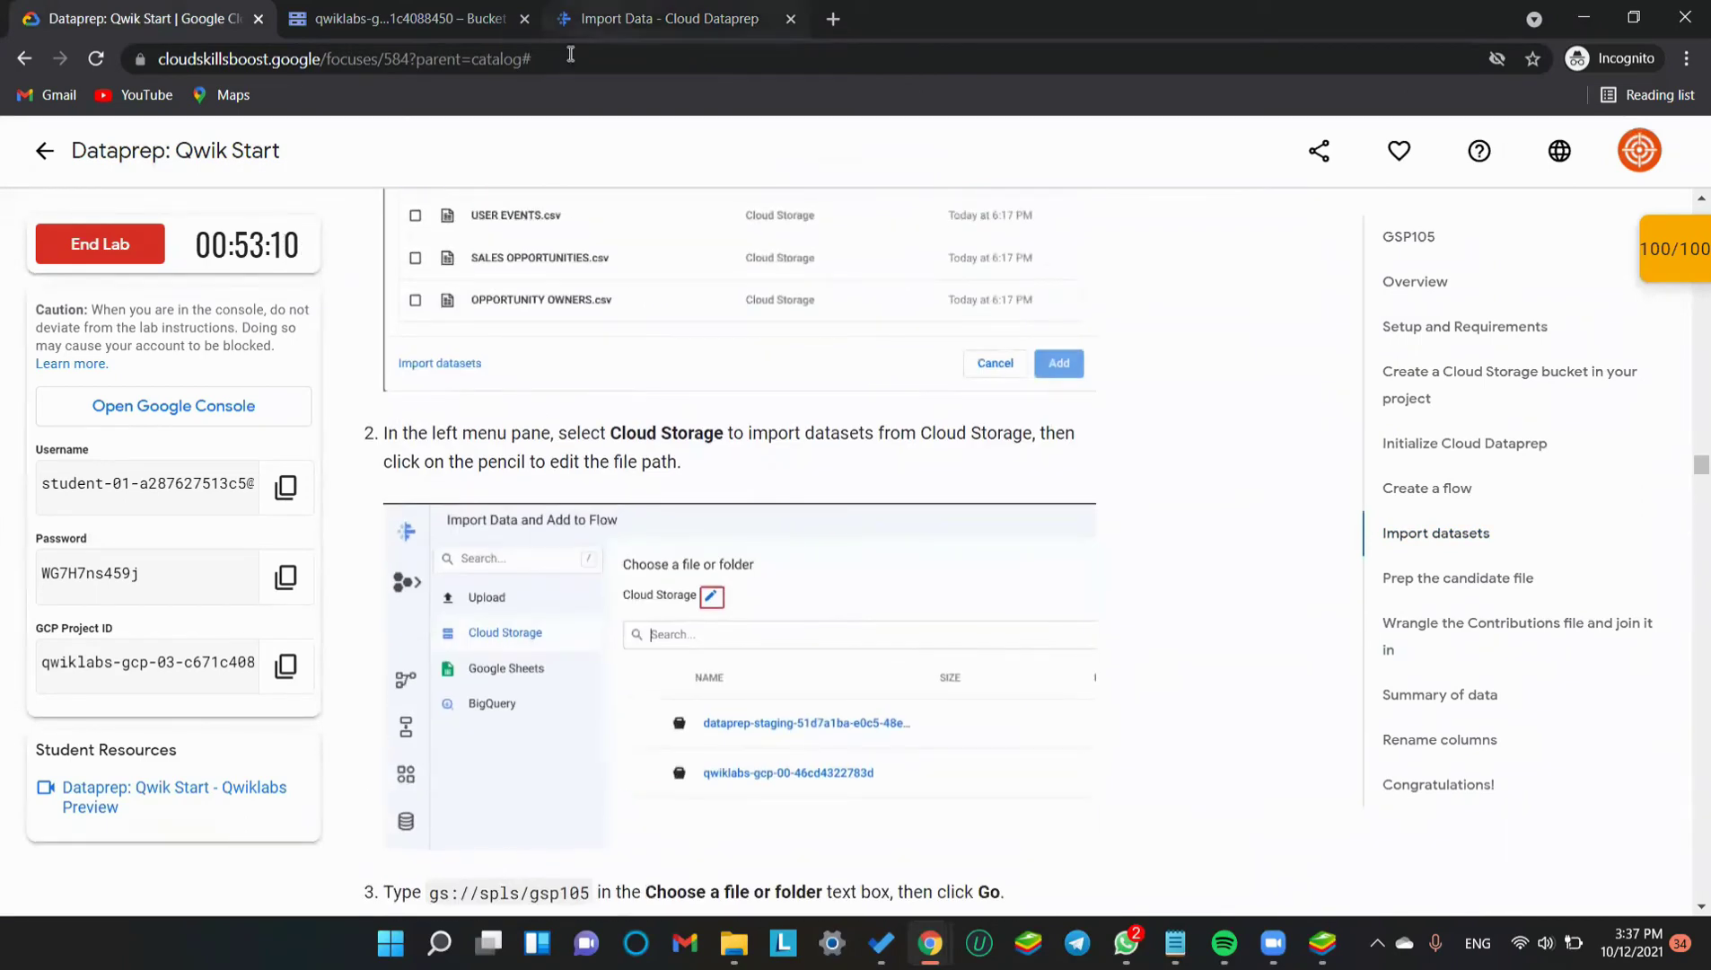
left_click(611, 20)
left_click(168, 288)
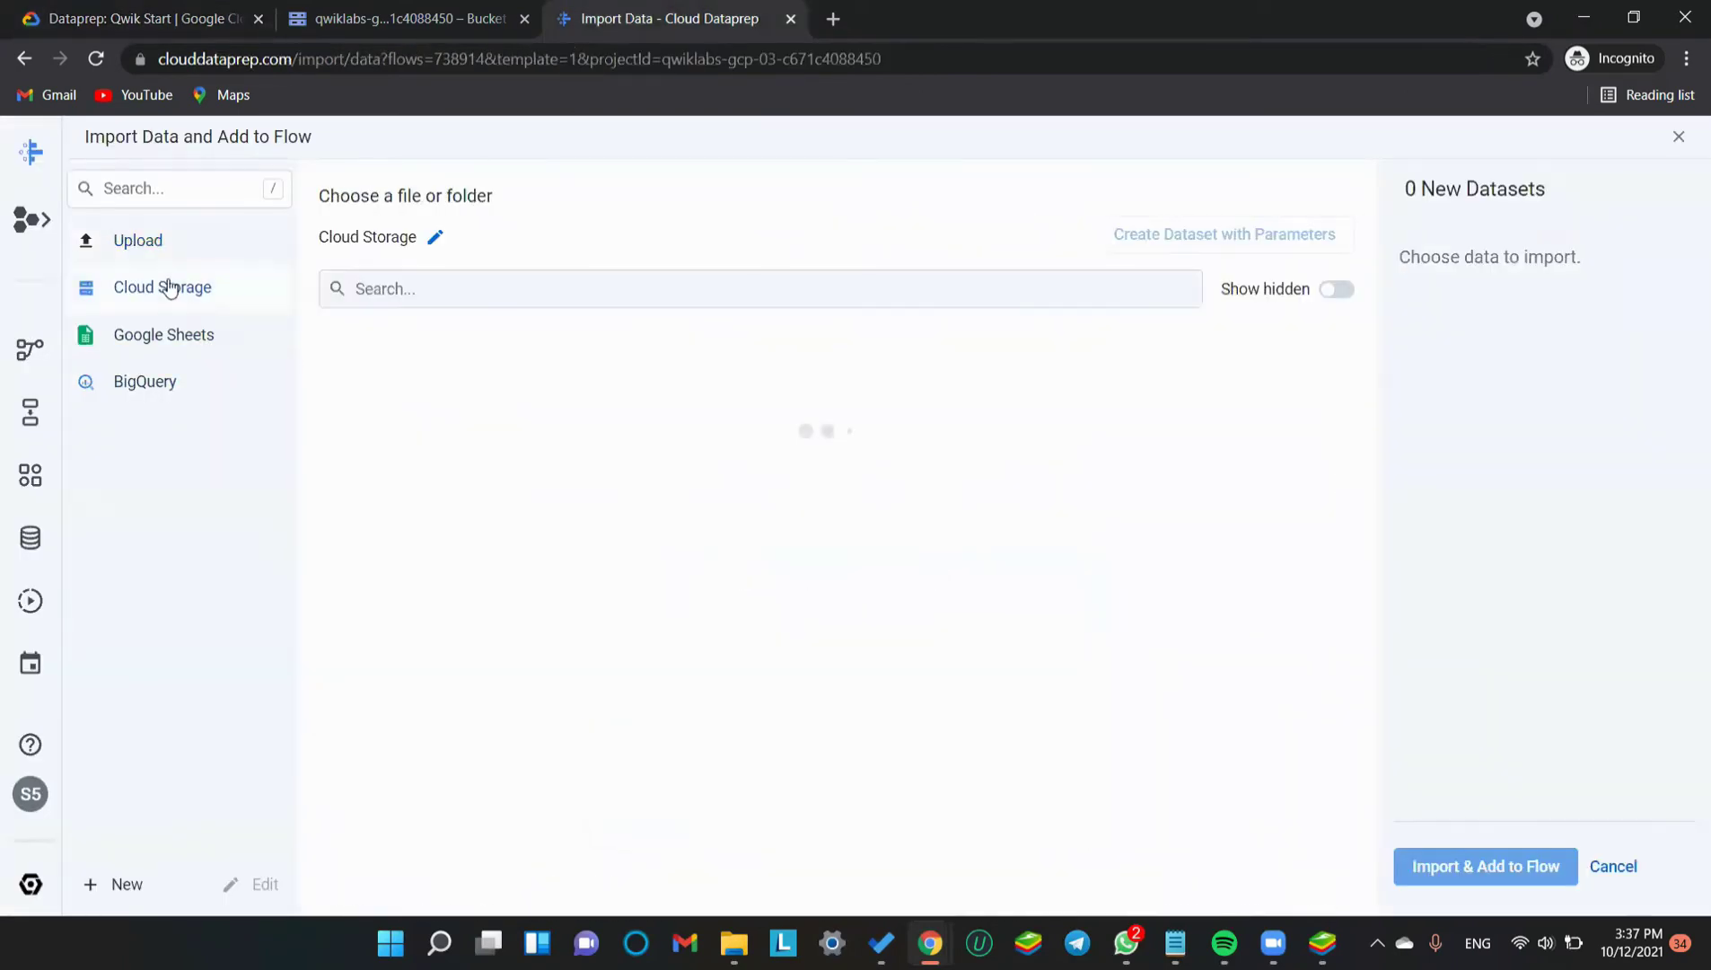
Copy the path gs://spls/gsp105 from the lab instructions and enter it as the search term in the Cloud Storage file list
left_click(436, 239)
key("Escape")
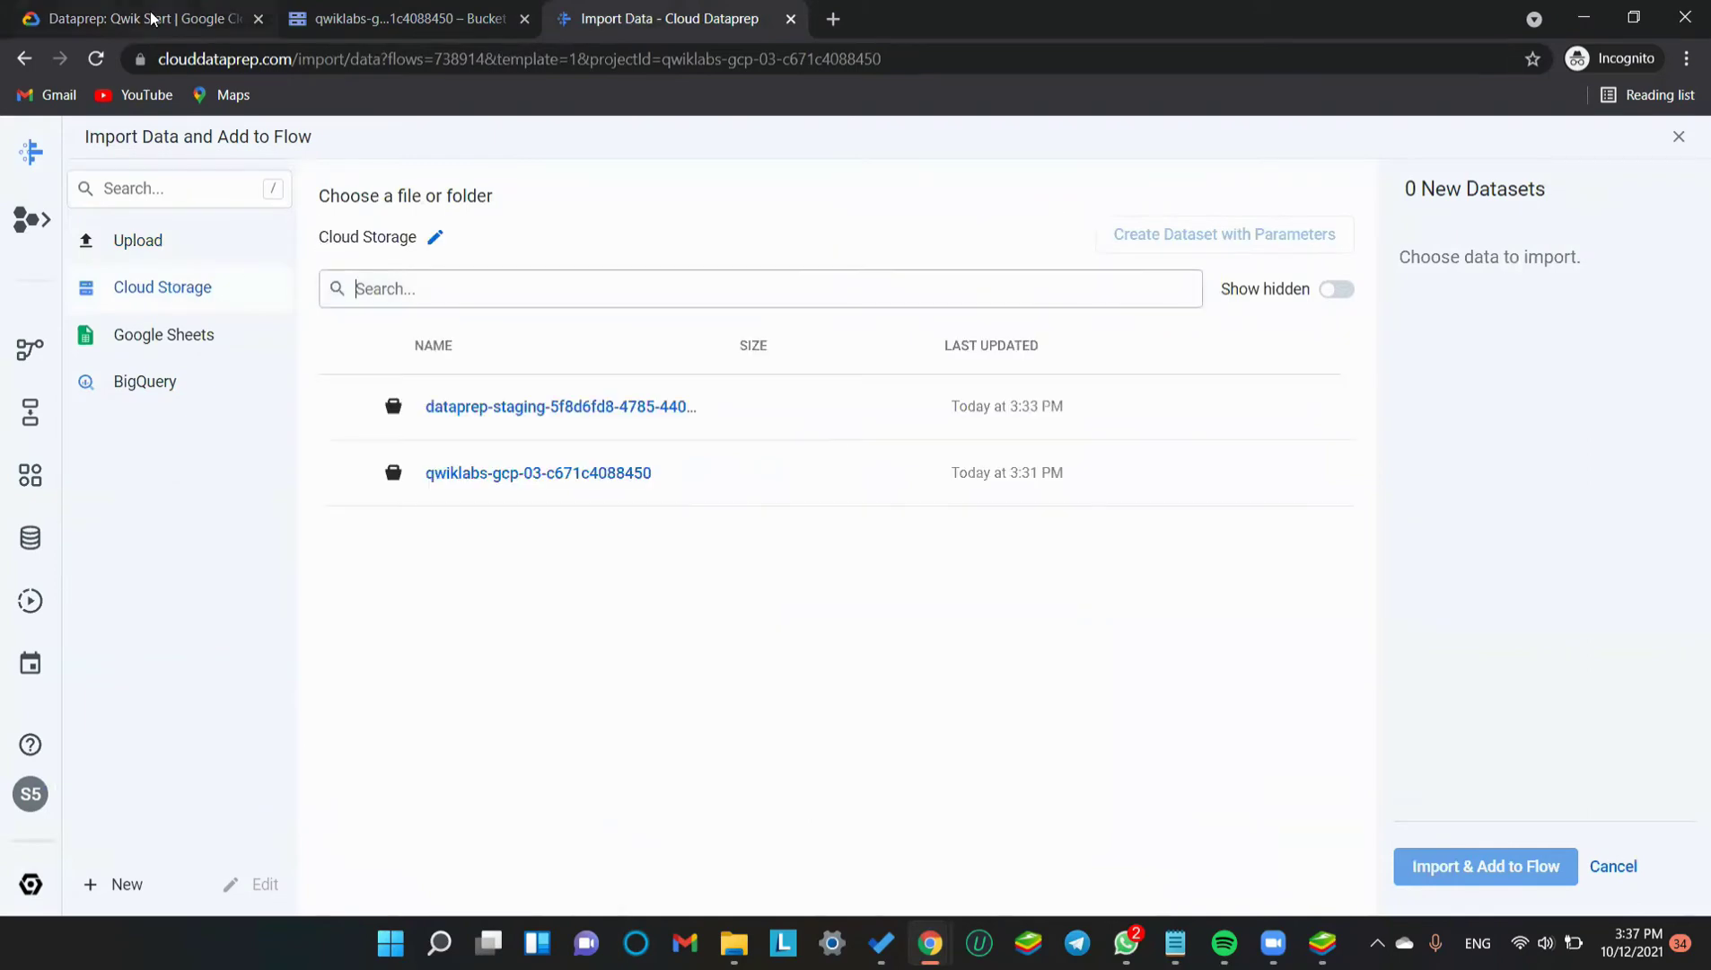
left_click(148, 18)
scroll(607, 588, "down", 3)
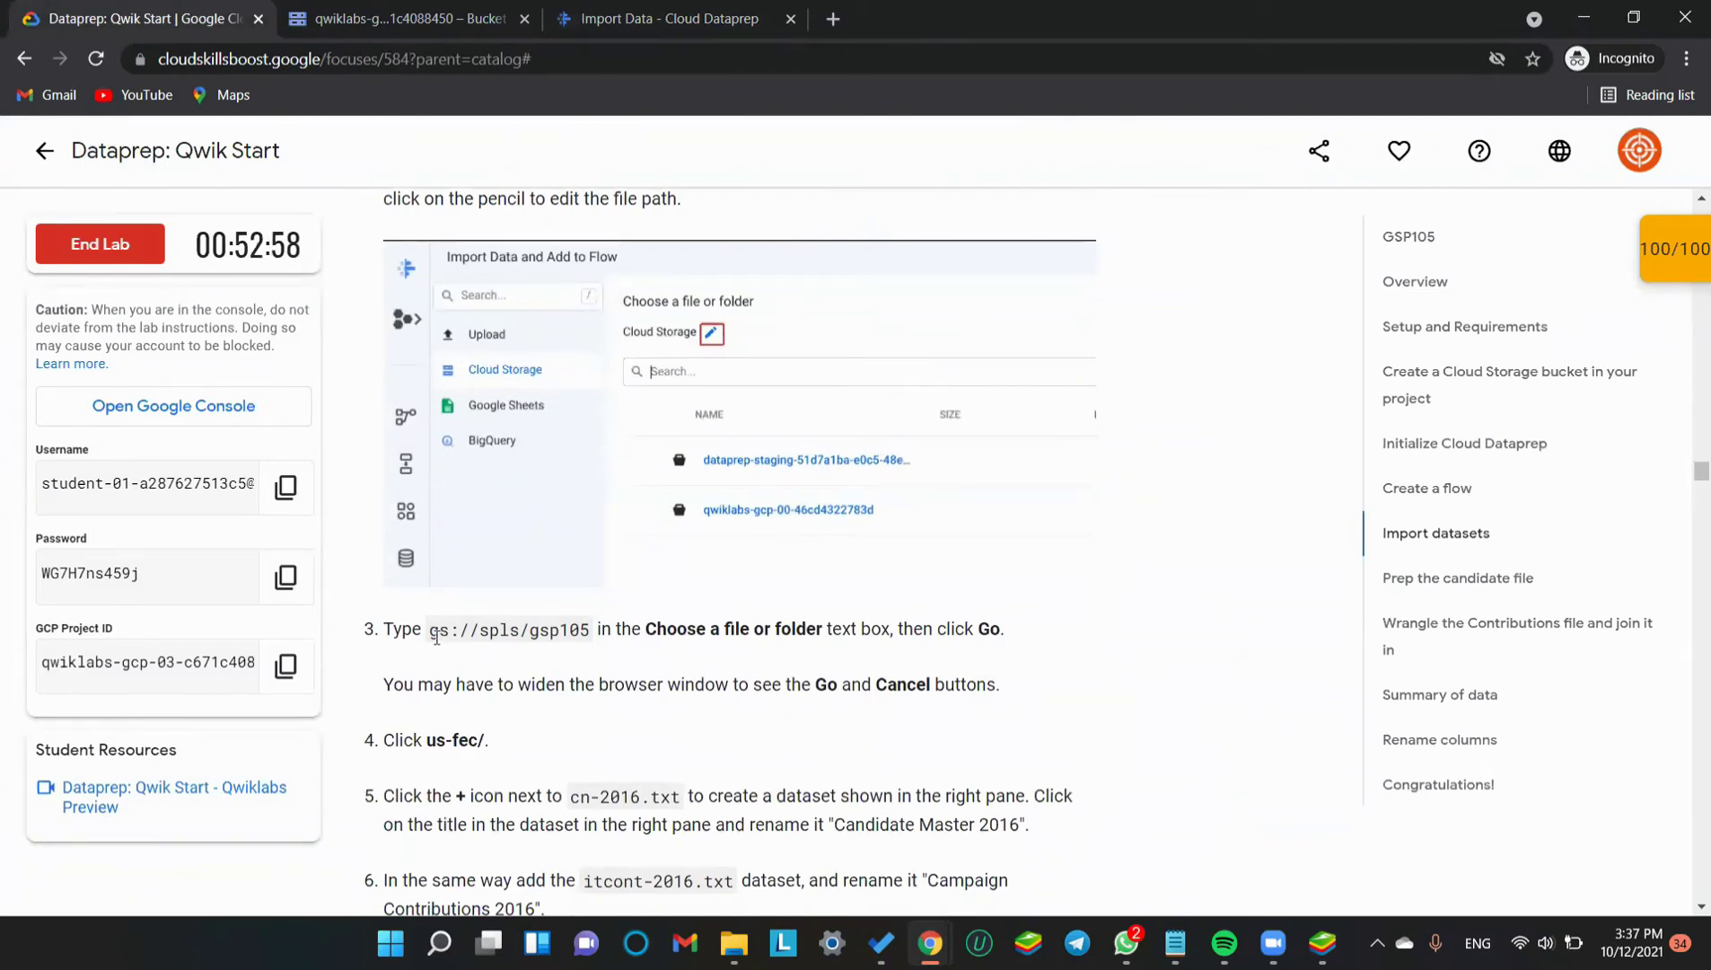
mouse_move(435, 633)
left_mouse_down()
mouse_move(577, 627)
mouse_move(429, 639)
left_mouse_up()
key("ctrl+c")
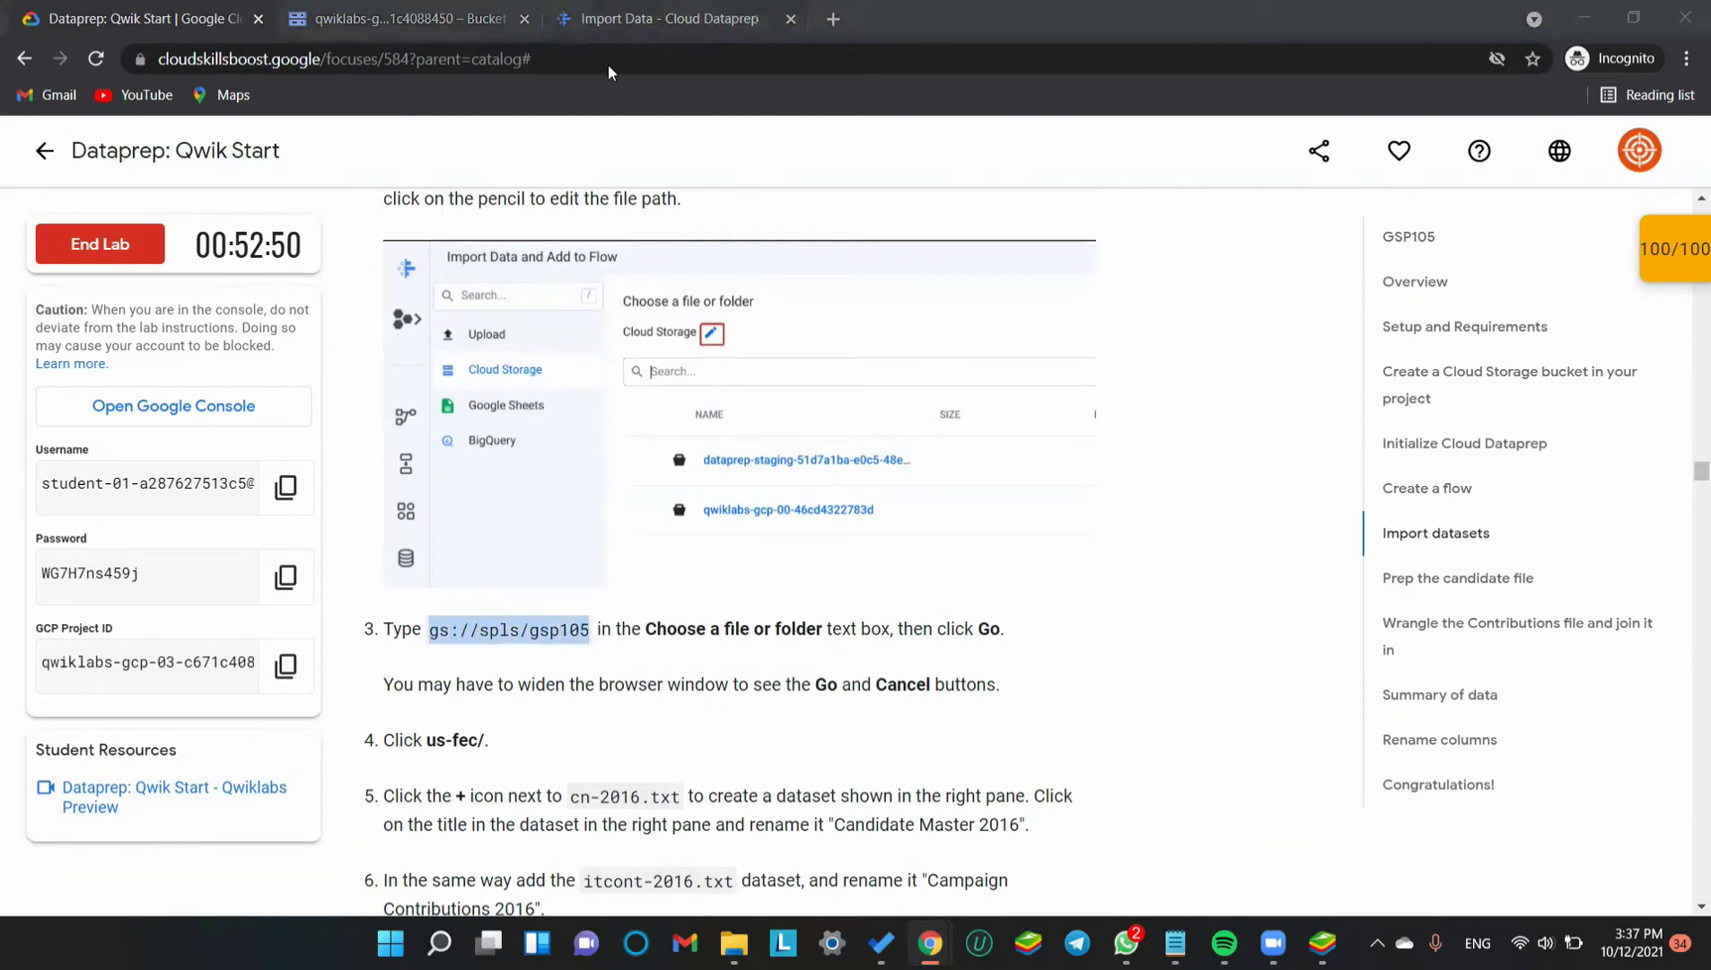
left_click(611, 19)
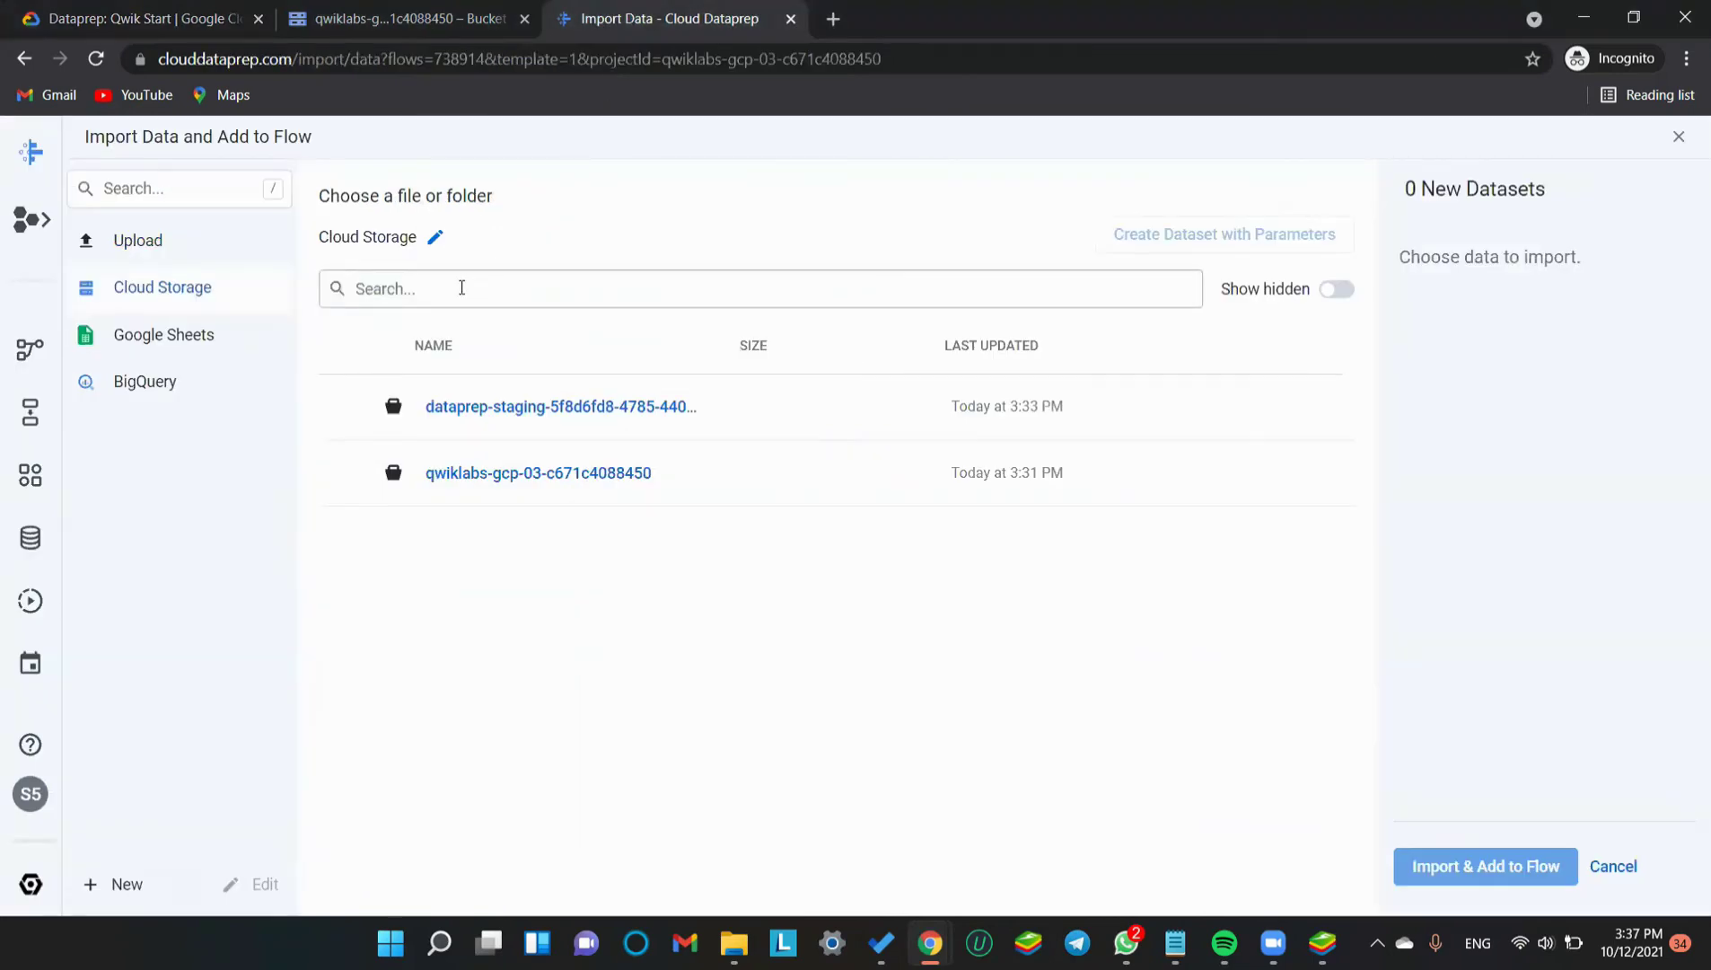
key("ctrl+v")
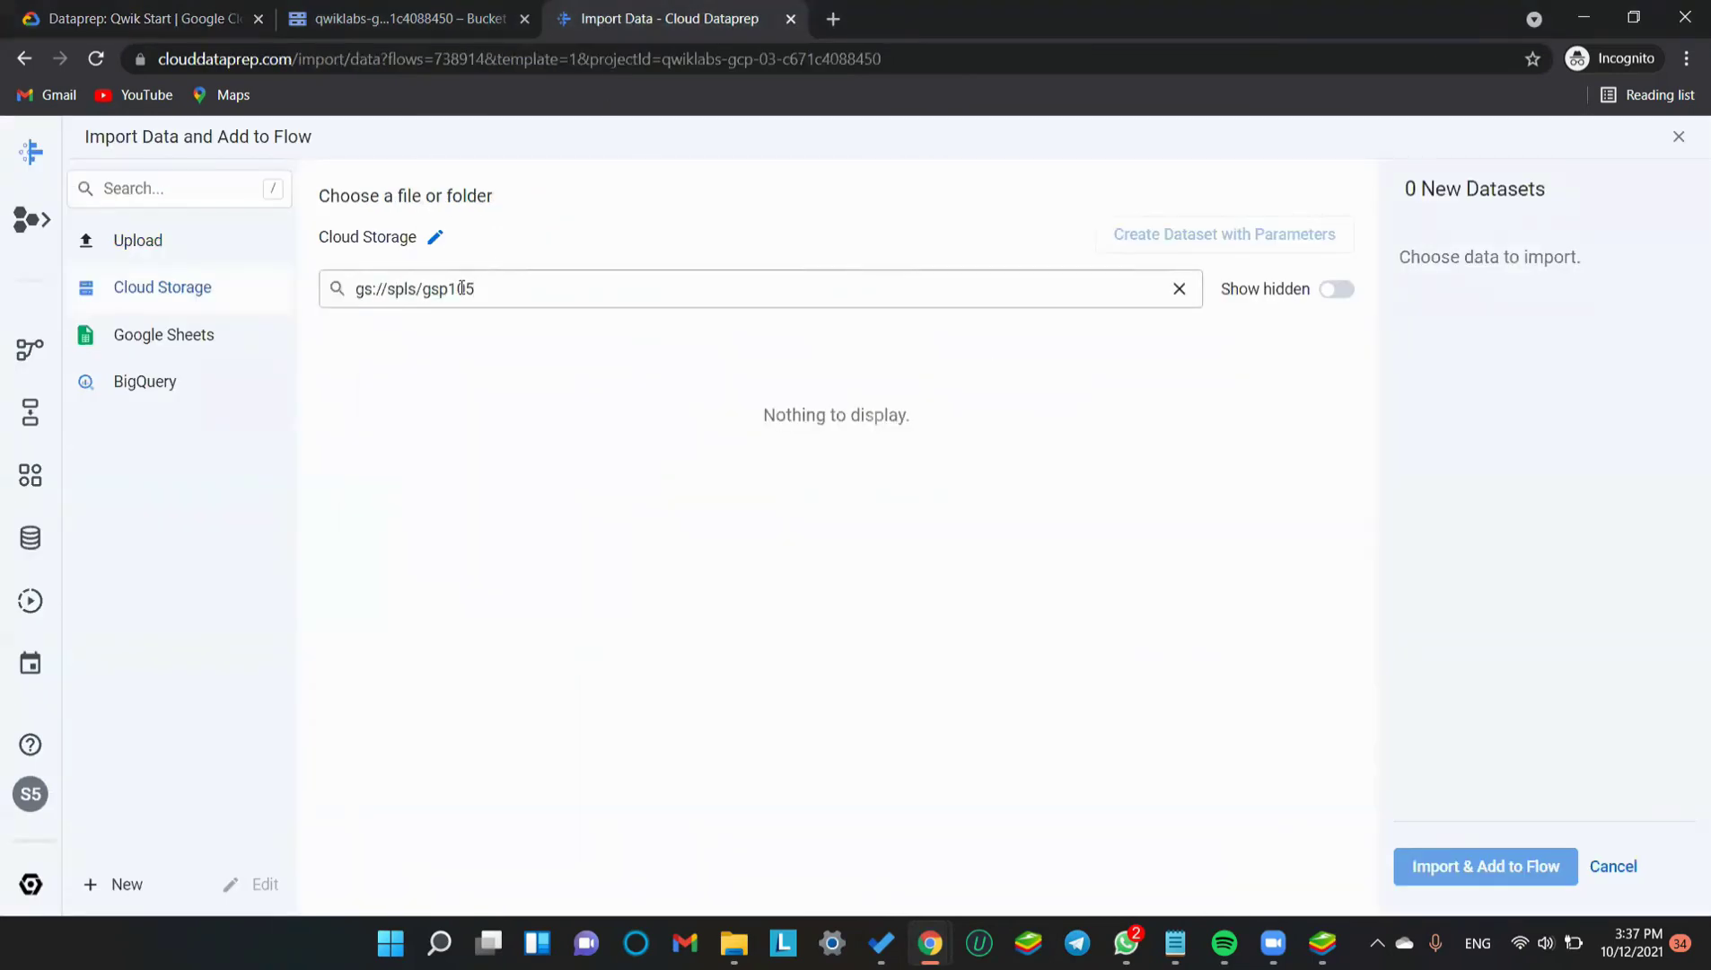
Recheck the lab's screenshot and instructions for editing the Cloud Storage file path
left_click(161, 12)
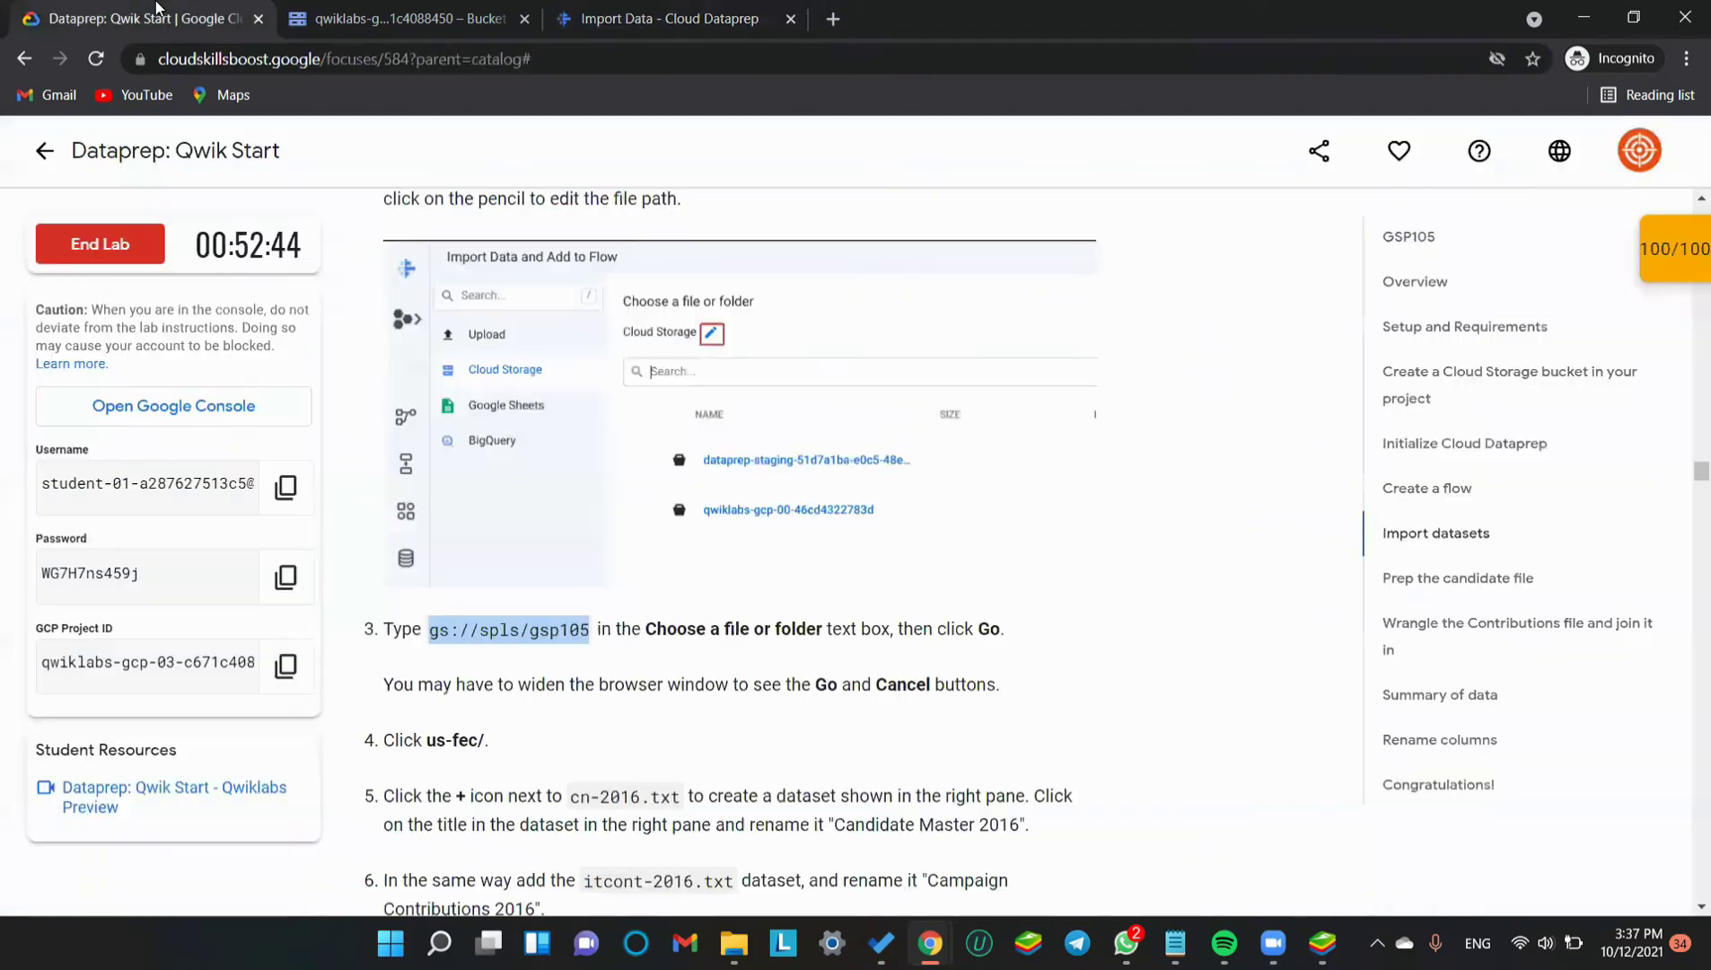
left_click(609, 511)
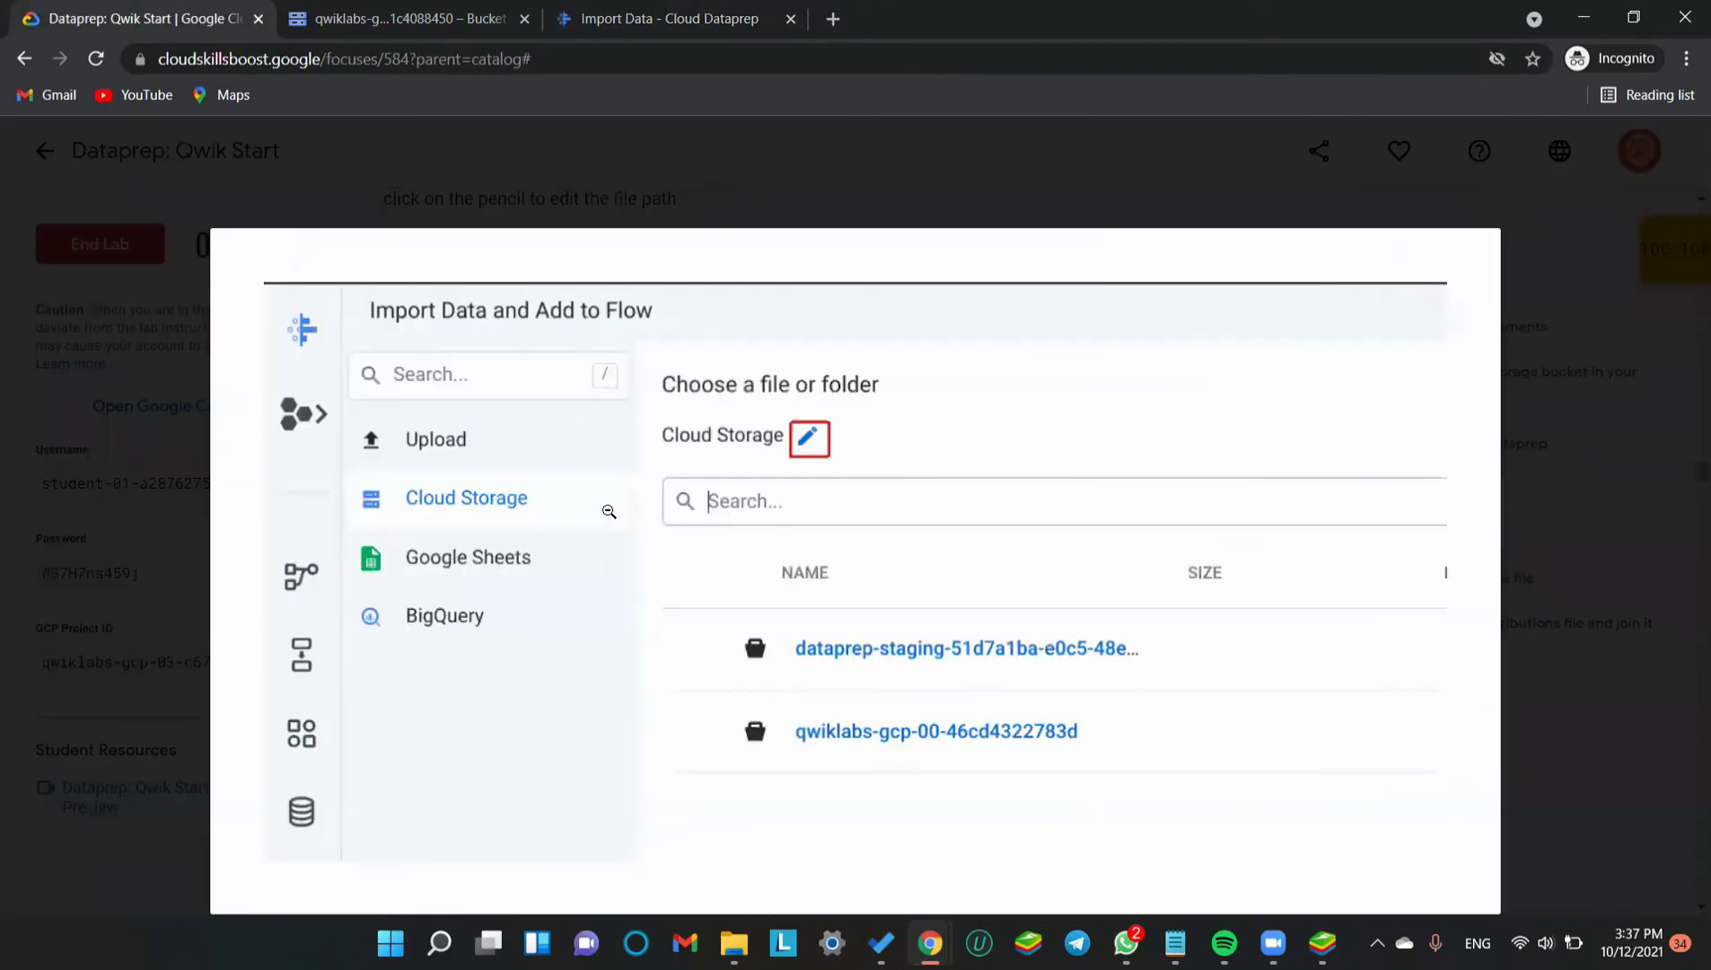
left_click(1684, 477)
scroll(1147, 564, "down", 1)
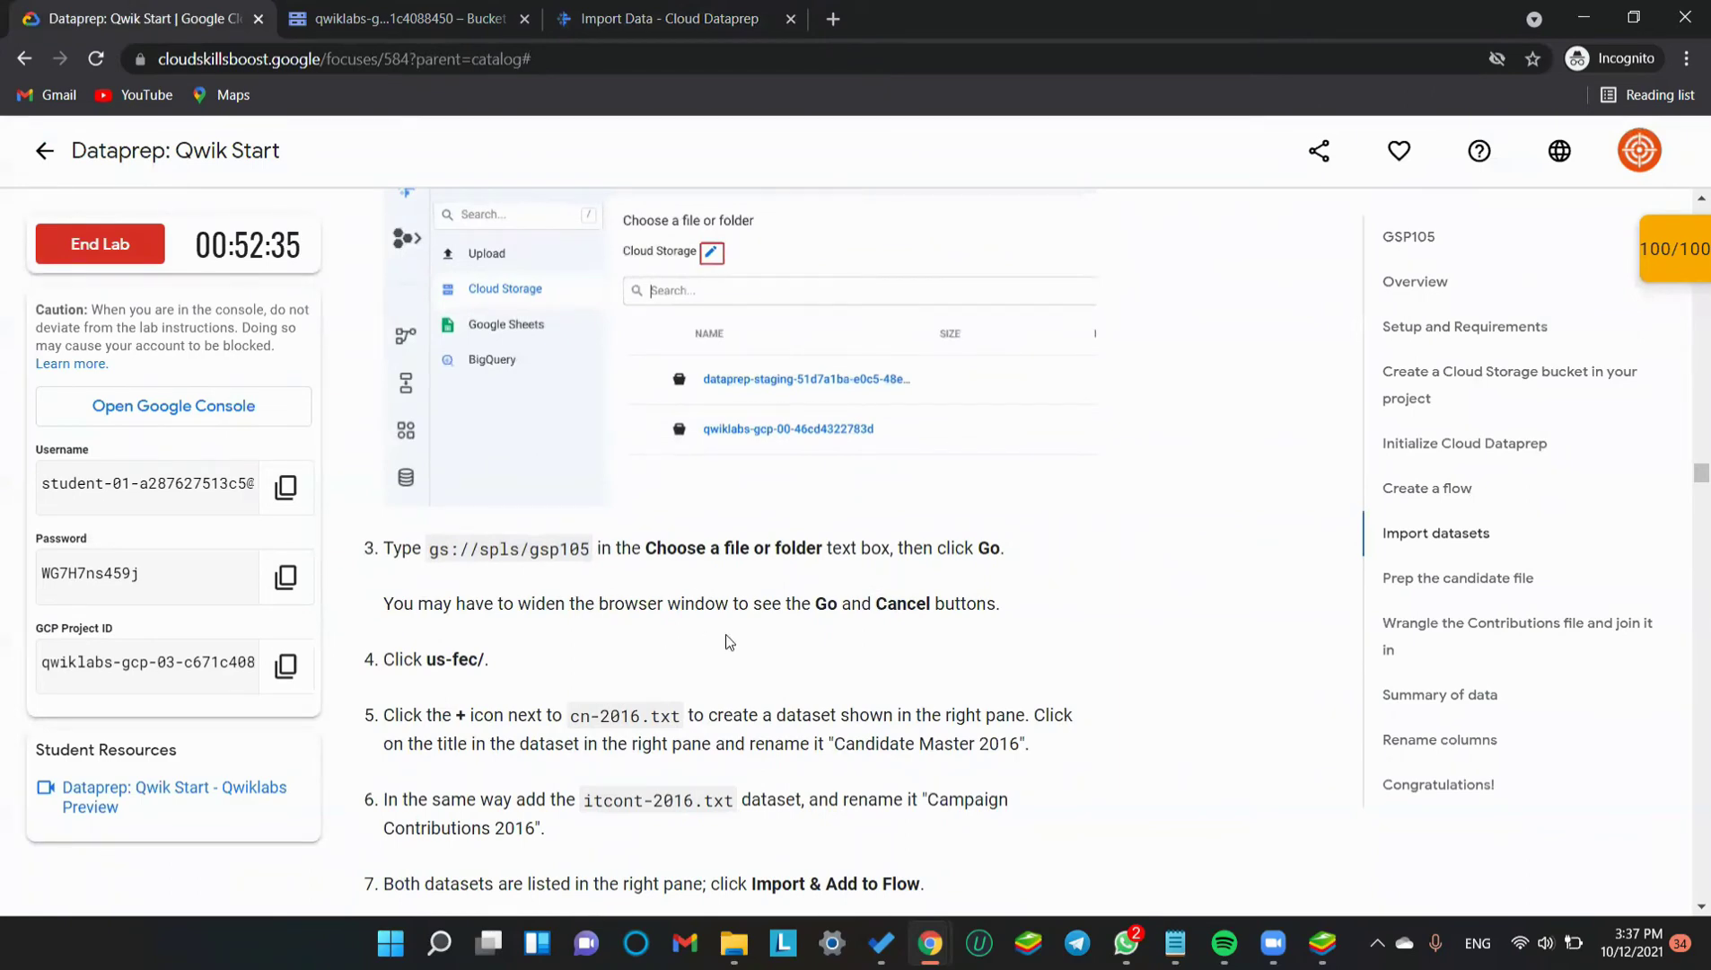
left_click(648, 35)
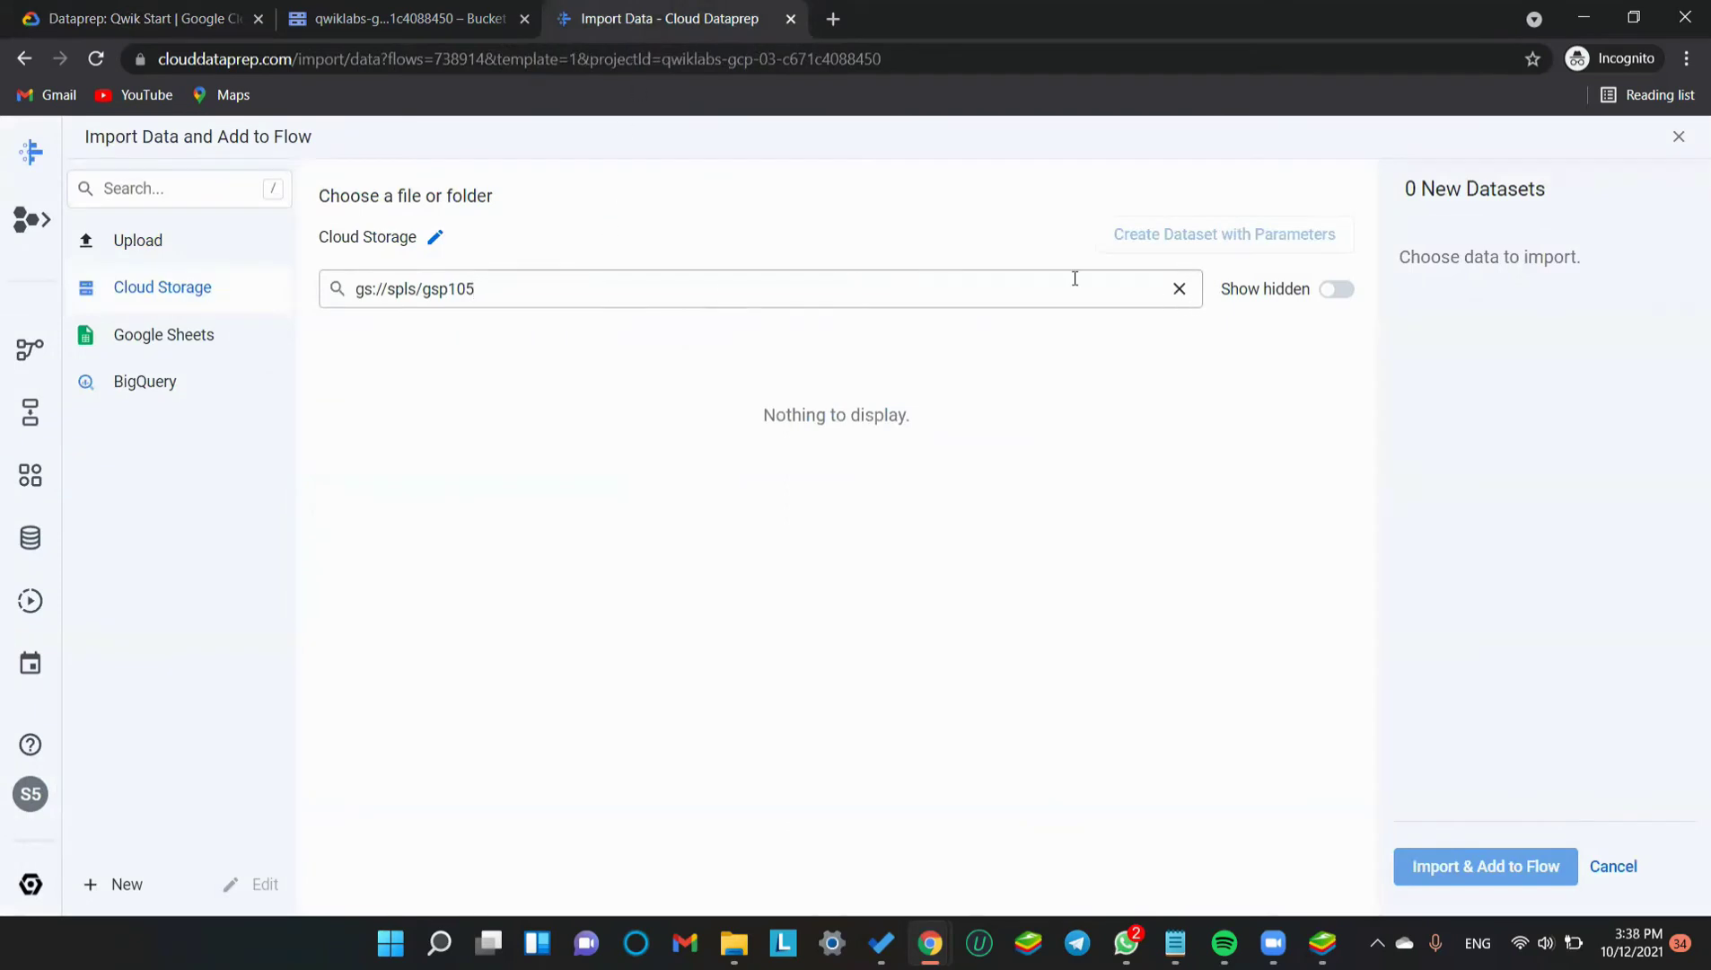
Try to open the Cloud Storage path gs://spls/gsp105 by editing the file path, and clear the search term
left_click(434, 237)
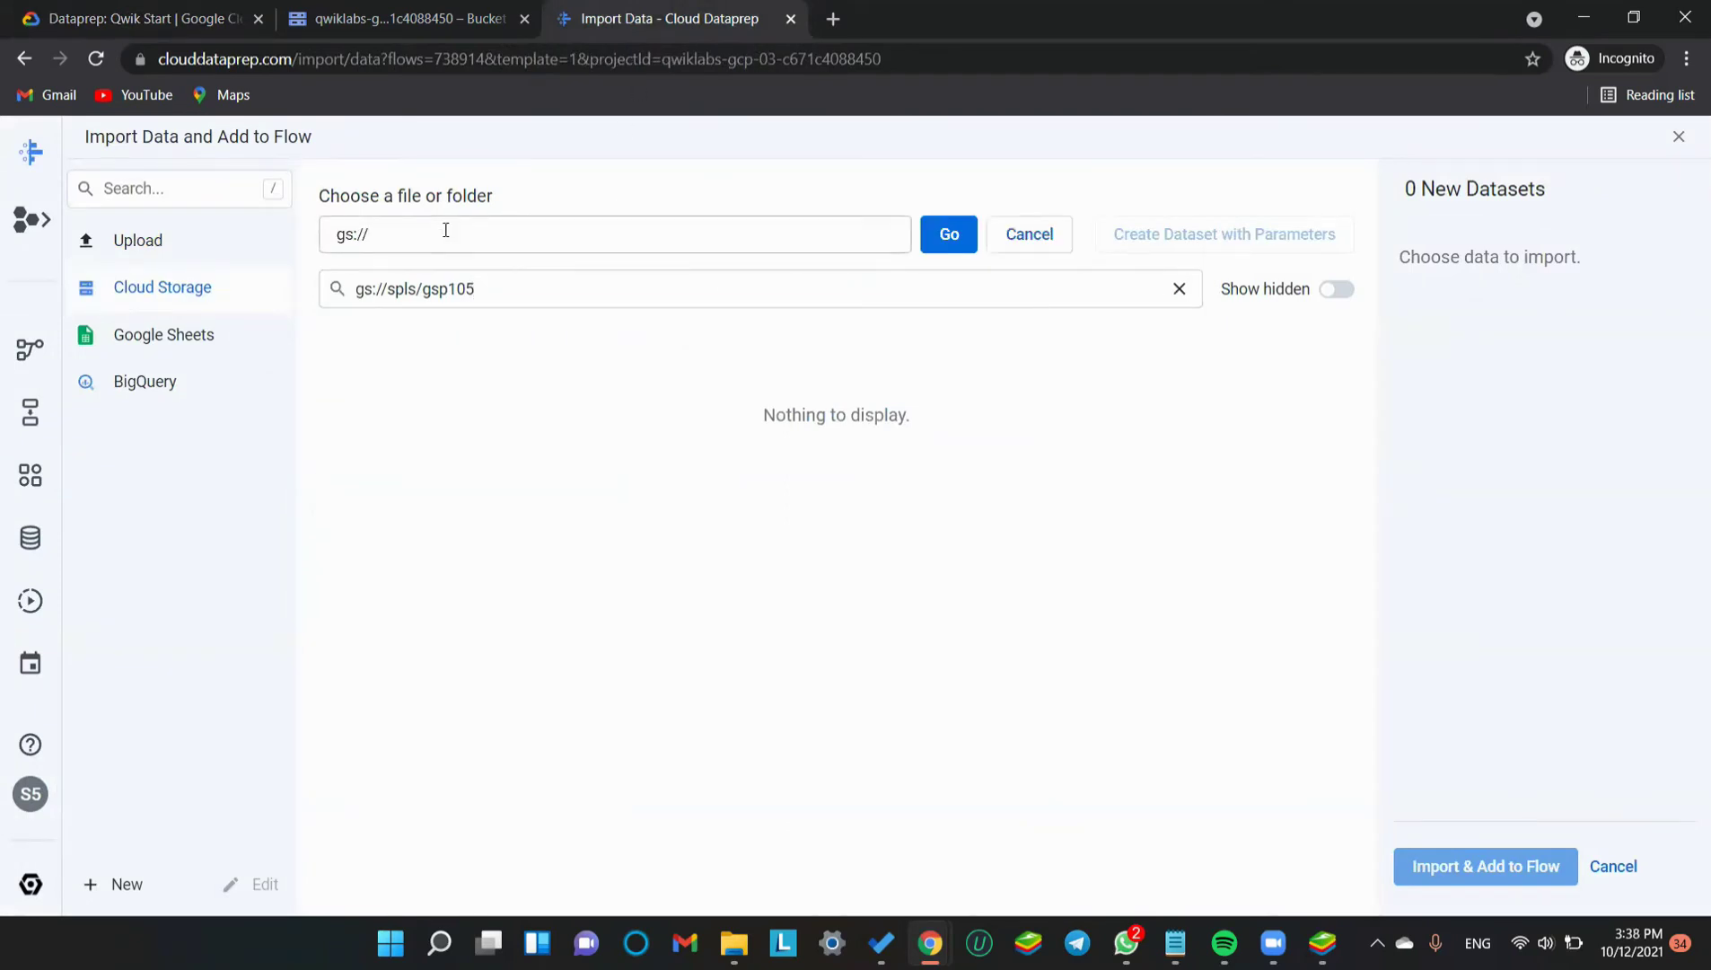
left_click_drag(489, 292, 389, 298)
key("ctrl+c")
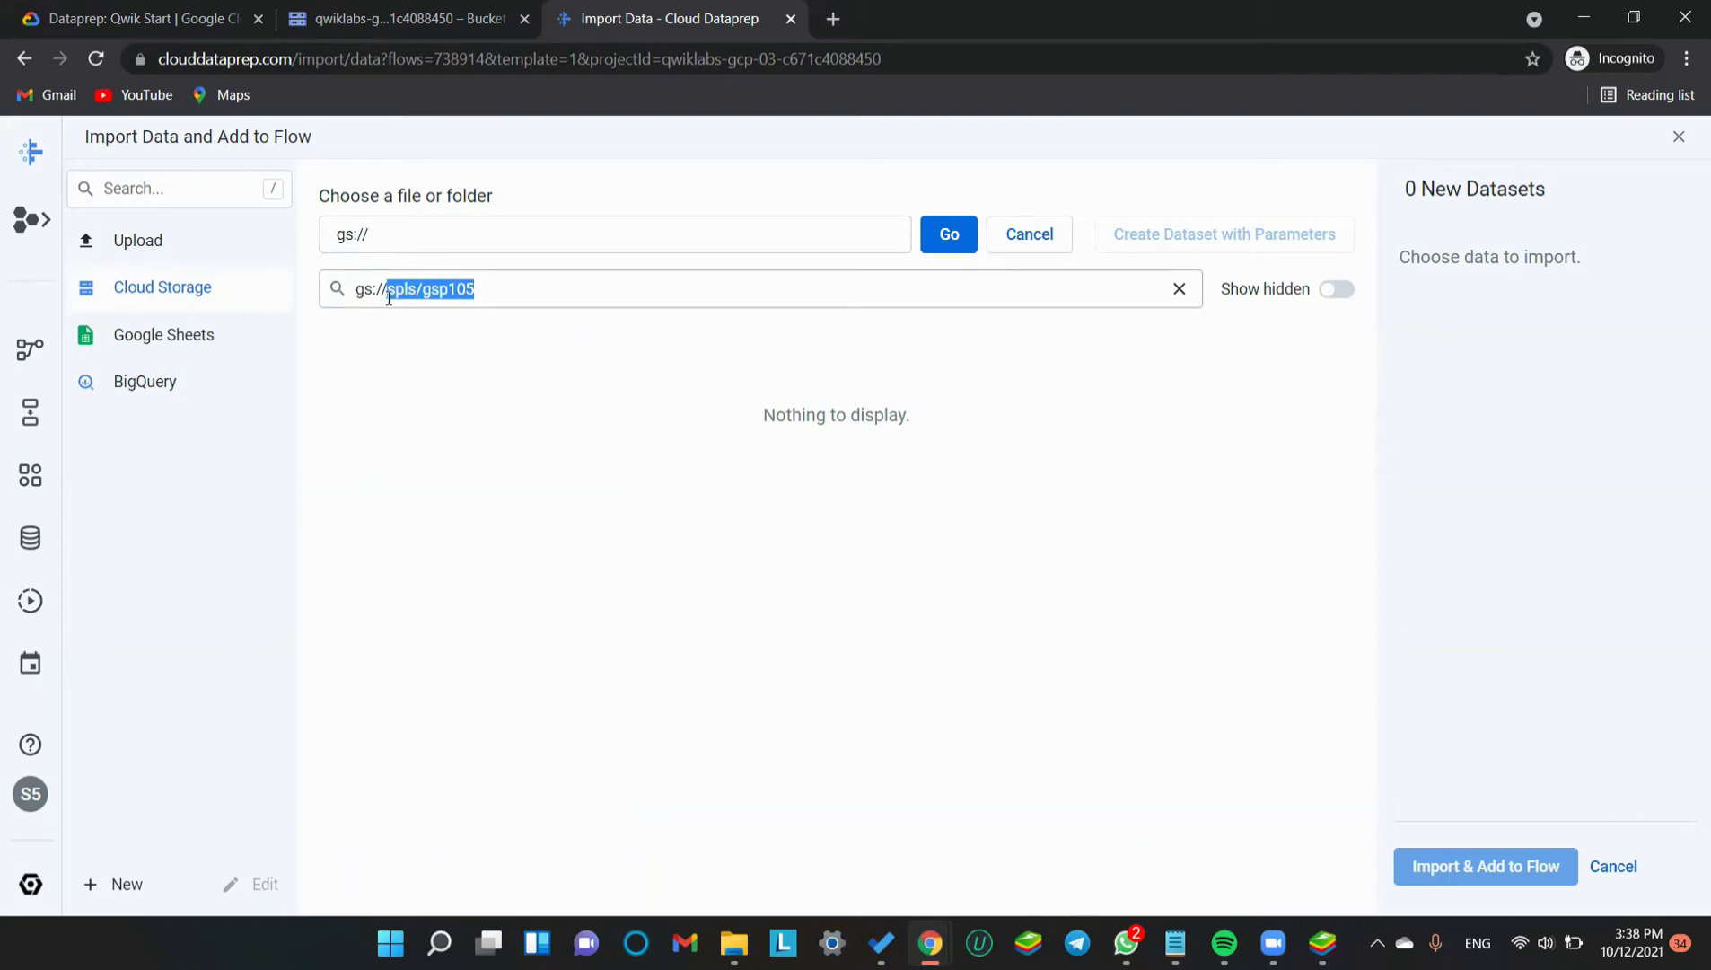
left_click(699, 254)
key("ctrl+v")
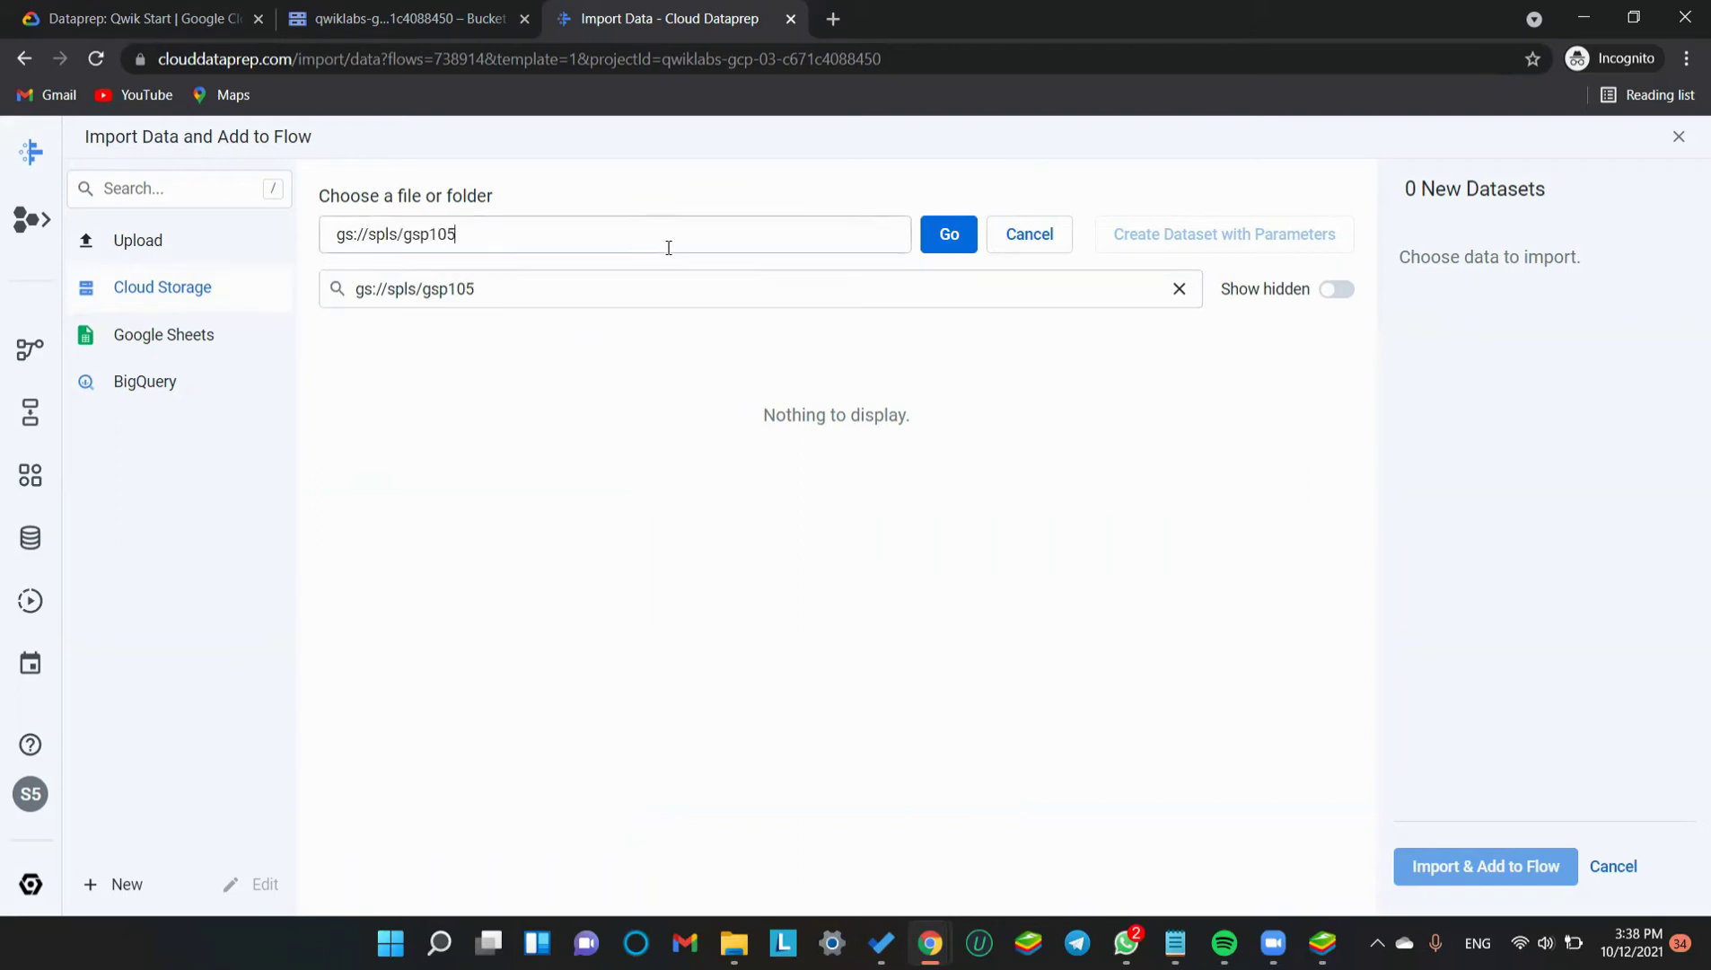
left_click(1180, 289)
left_click(949, 235)
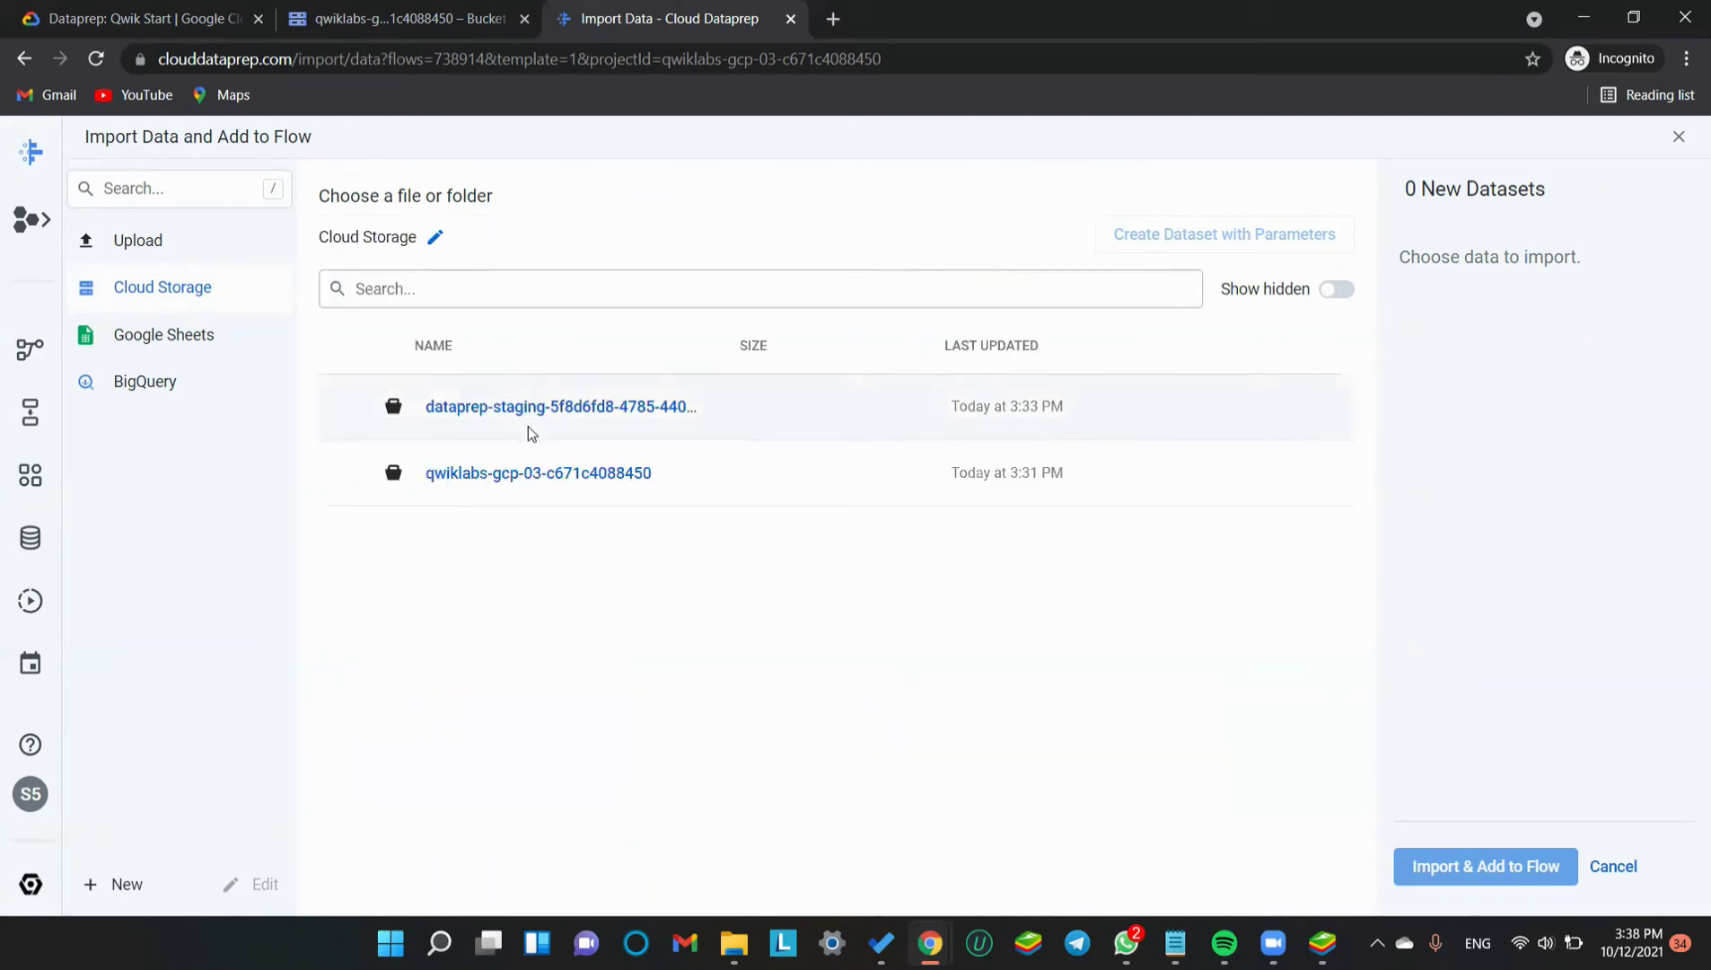
Edit the Cloud Storage file path to gs://spls/gsp105 and go to that folder
left_click(437, 236)
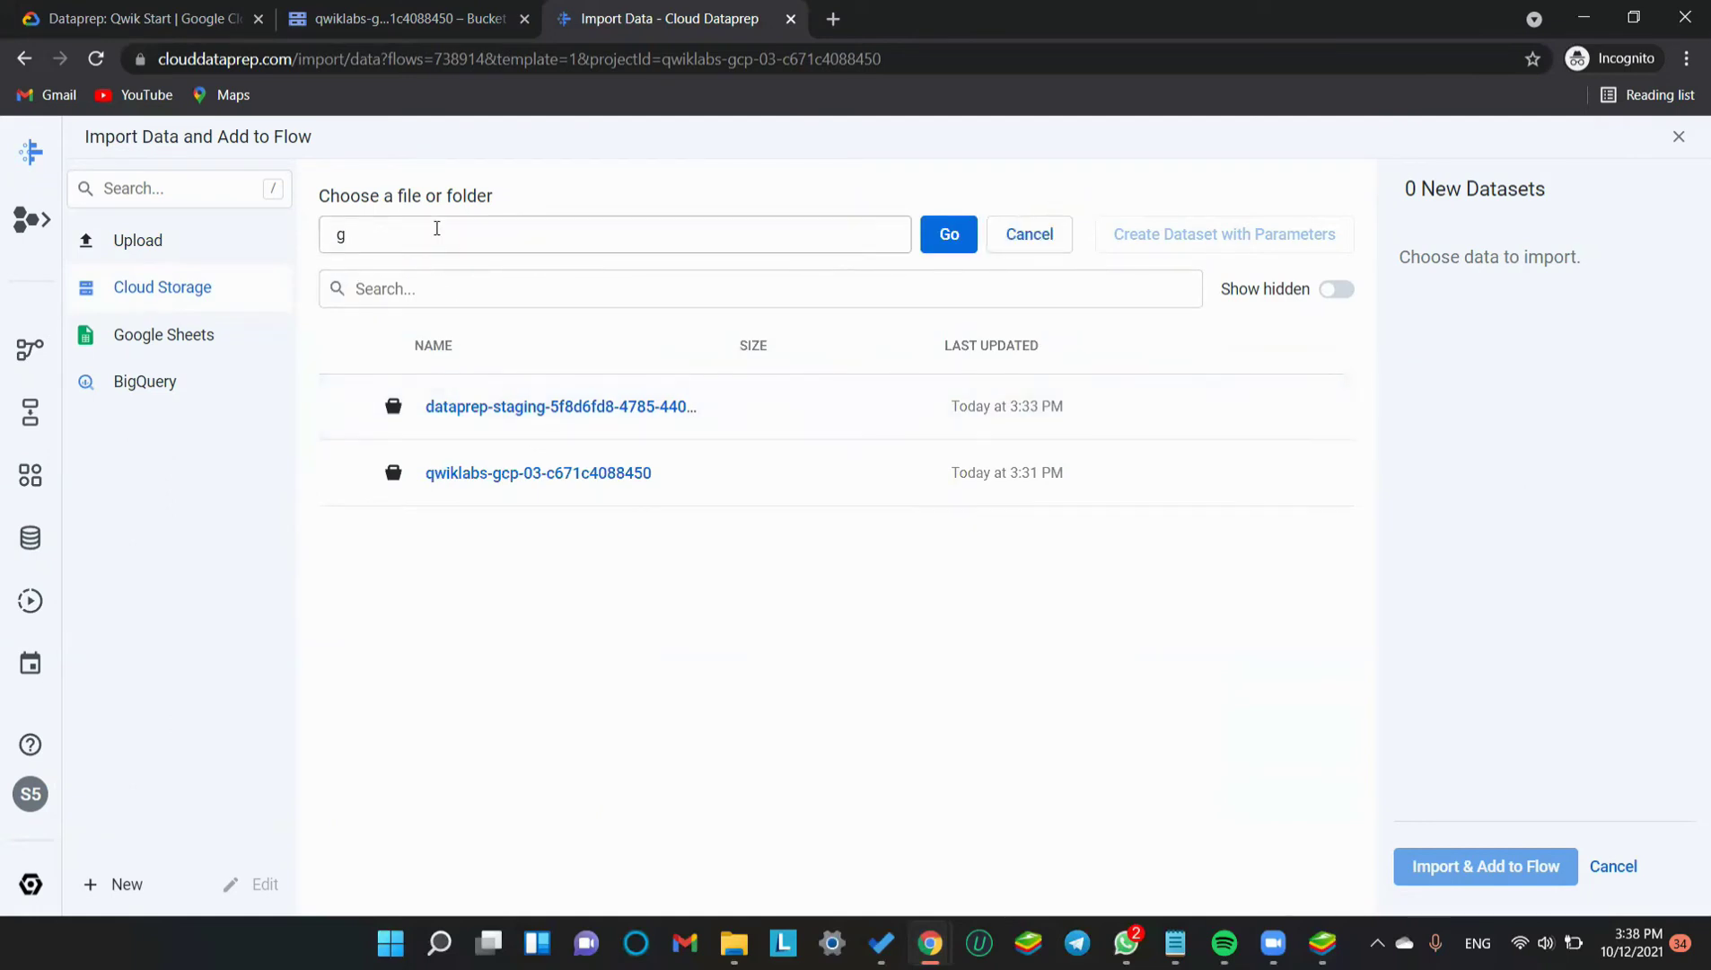
type("spls/gsp105")
key("BackSpace")
key("BackSpace")
key("BackSpace")
key("BackSpace")
key("BackSpace")
key("BackSpace")
key("BackSpace")
key("BackSpace")
key("BackSpace")
key("BackSpace")
key("super+v")
left_click(375, 524)
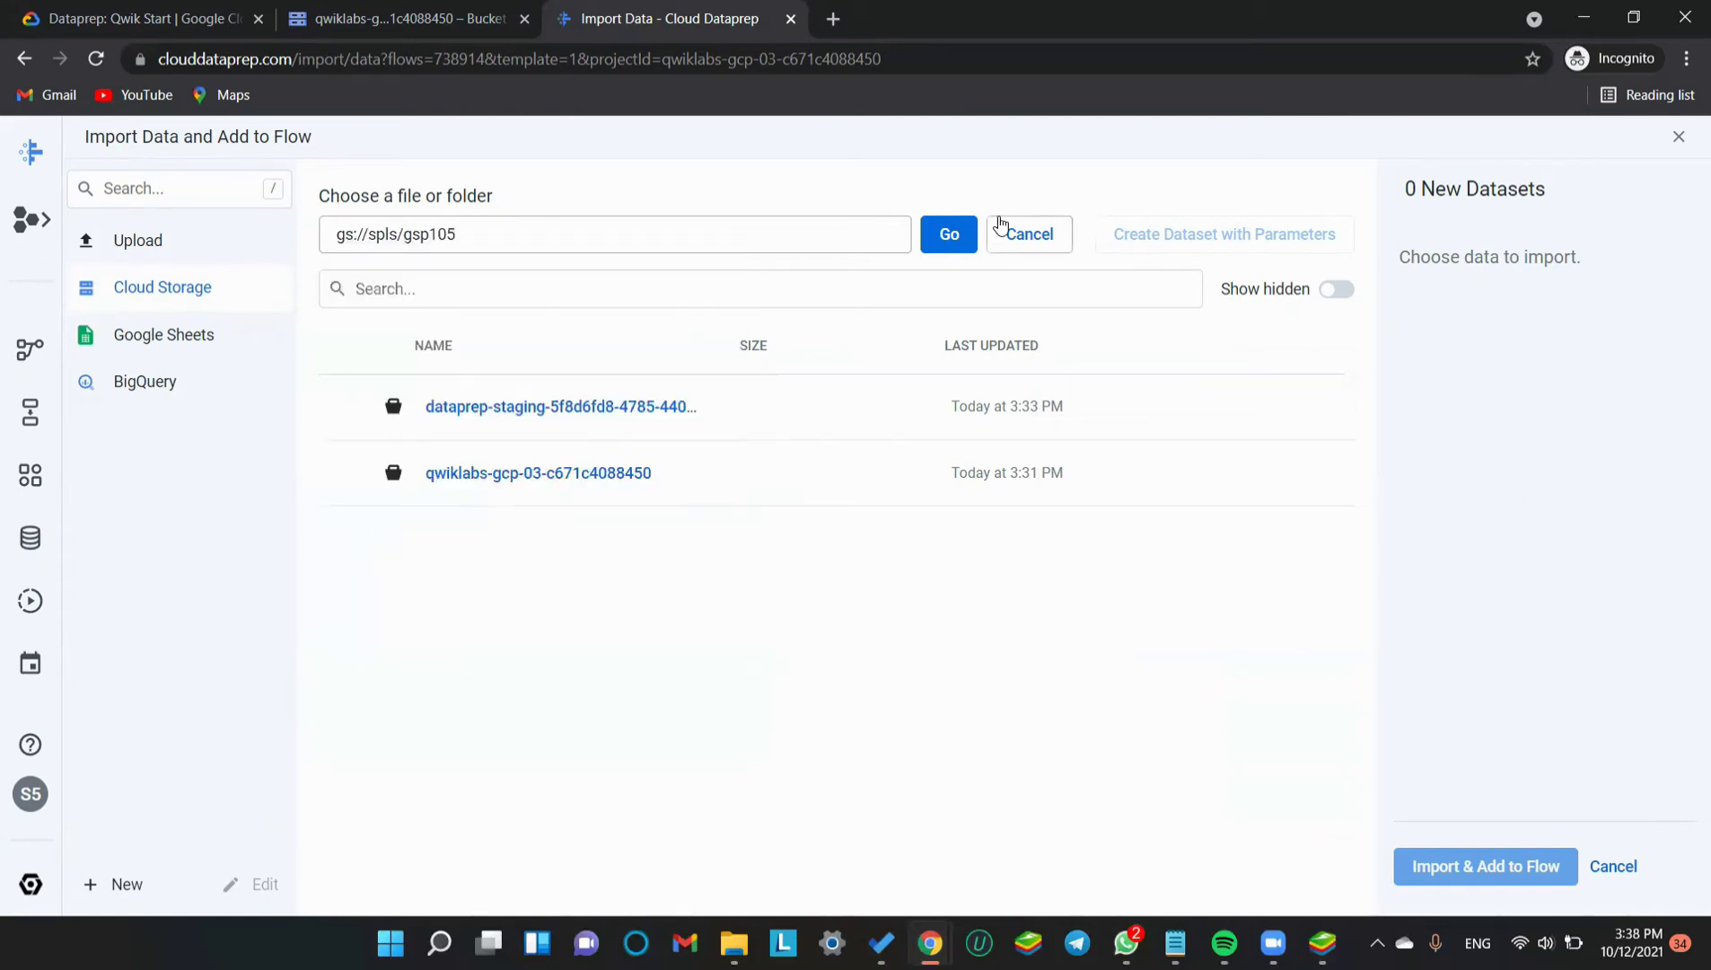
left_click(945, 233)
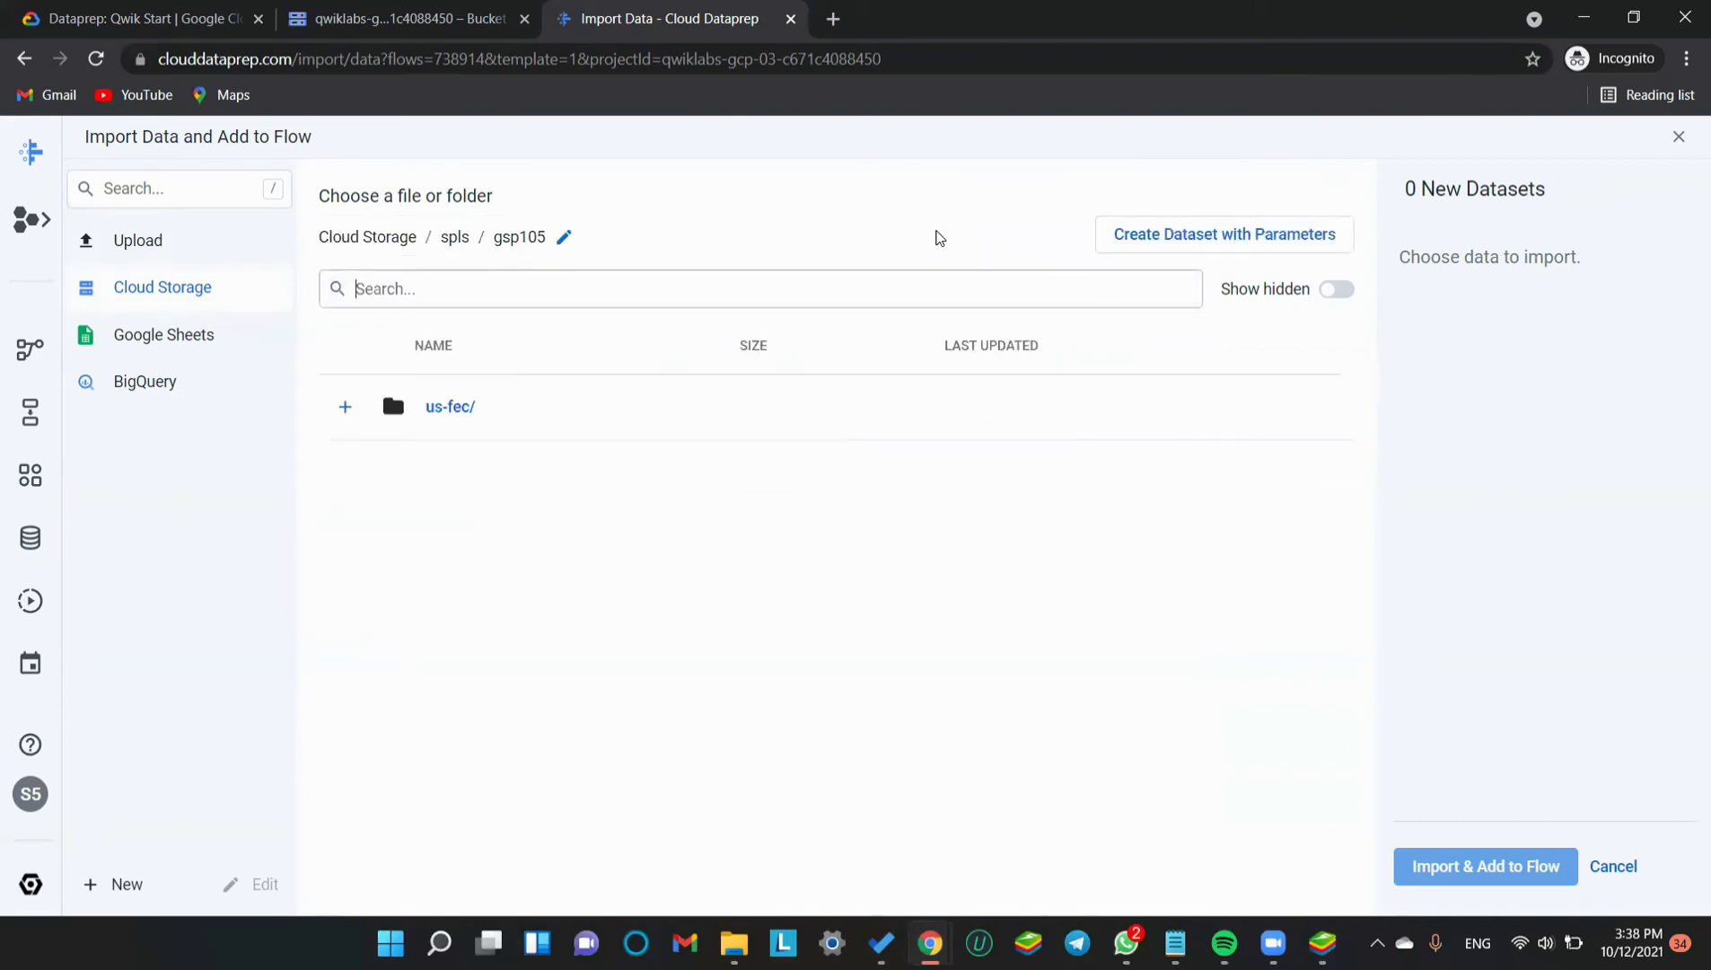
Check the lab's dataset import instructions and open the us-fec/ folder in Dataprep
left_click(151, 10)
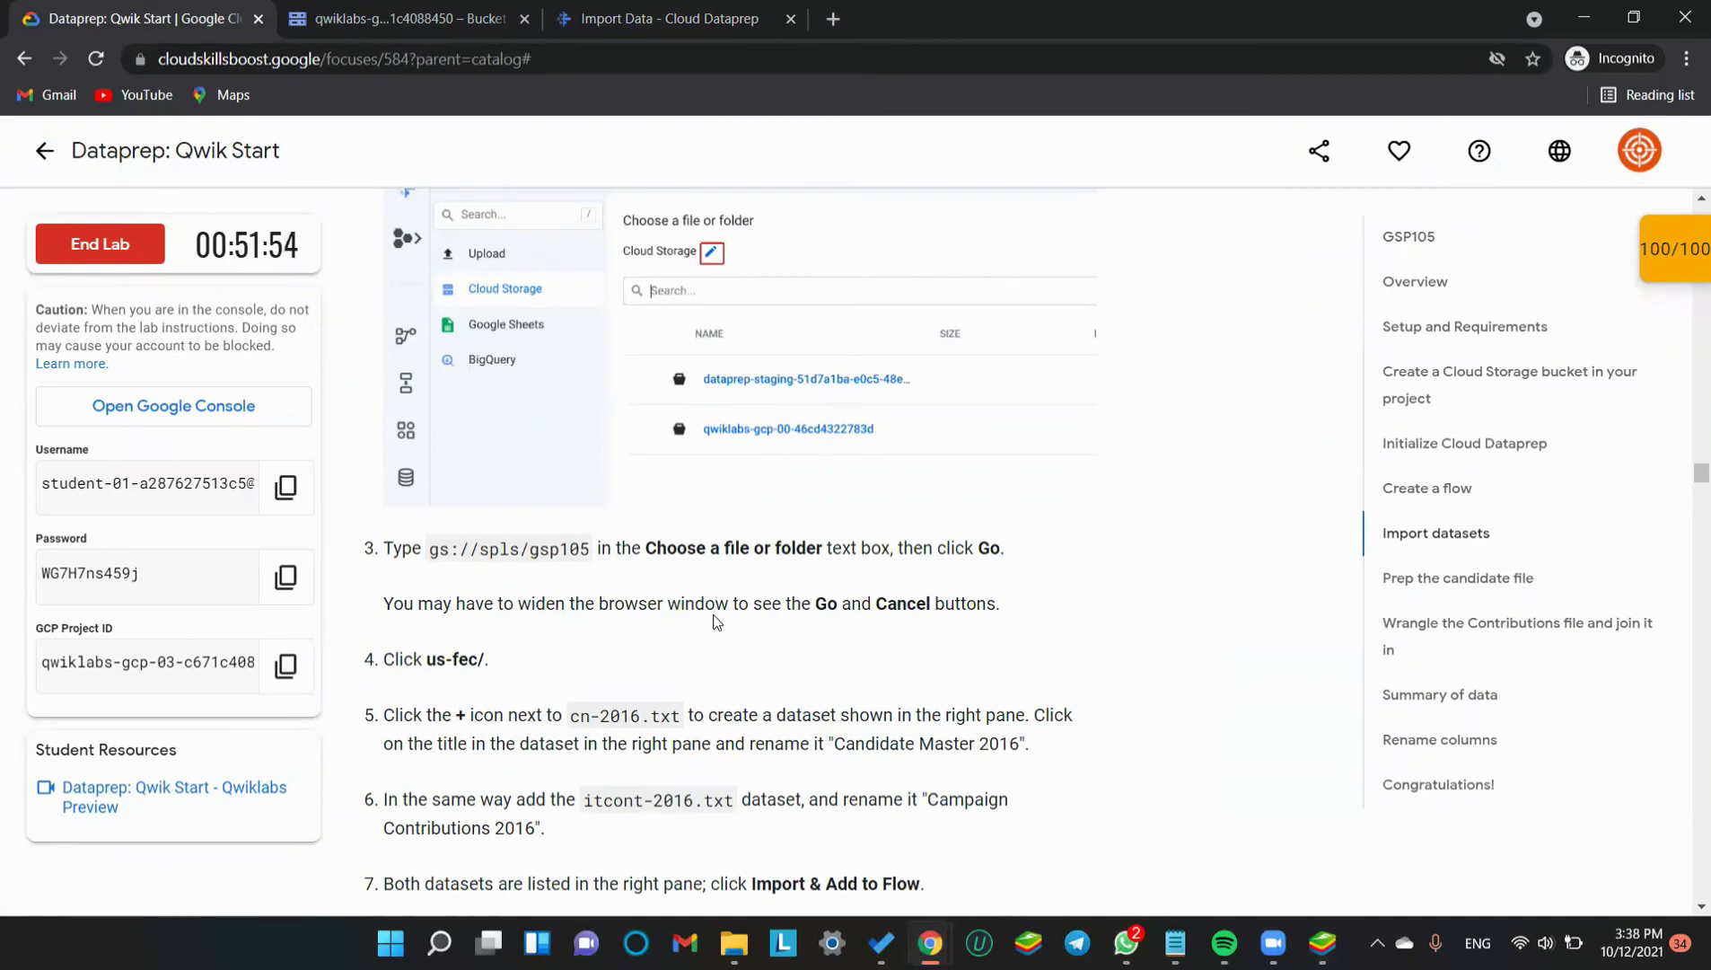
left_click(617, 20)
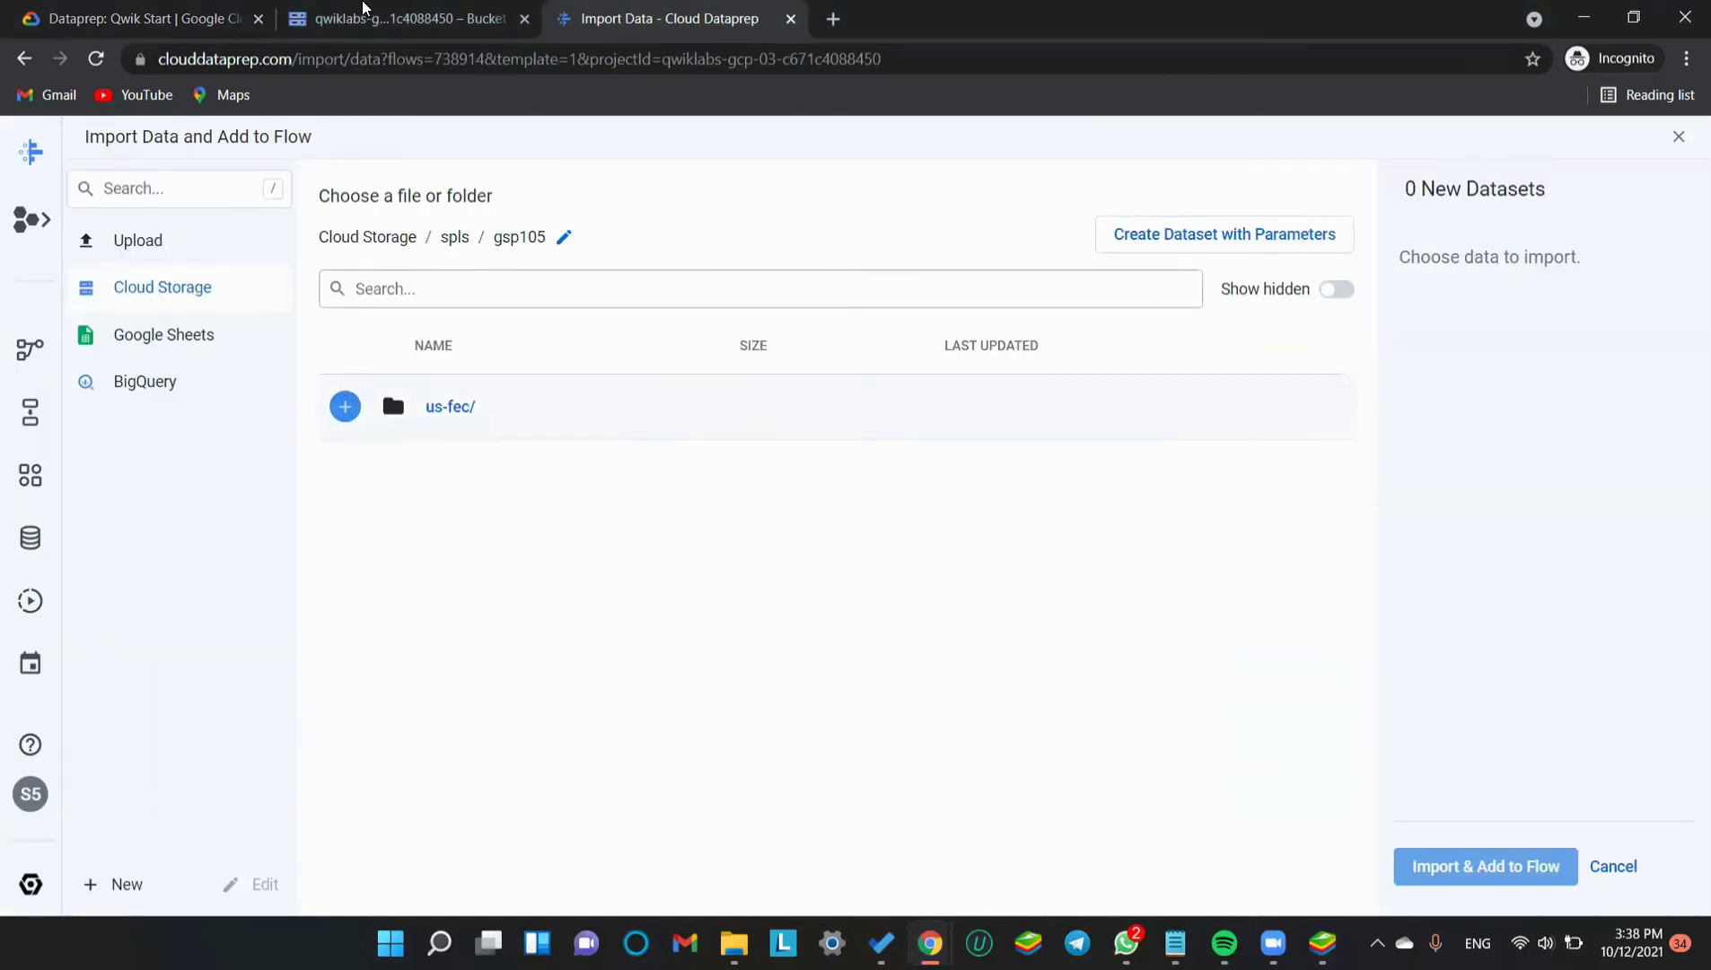
left_click(173, 9)
scroll(510, 592, "down", 4)
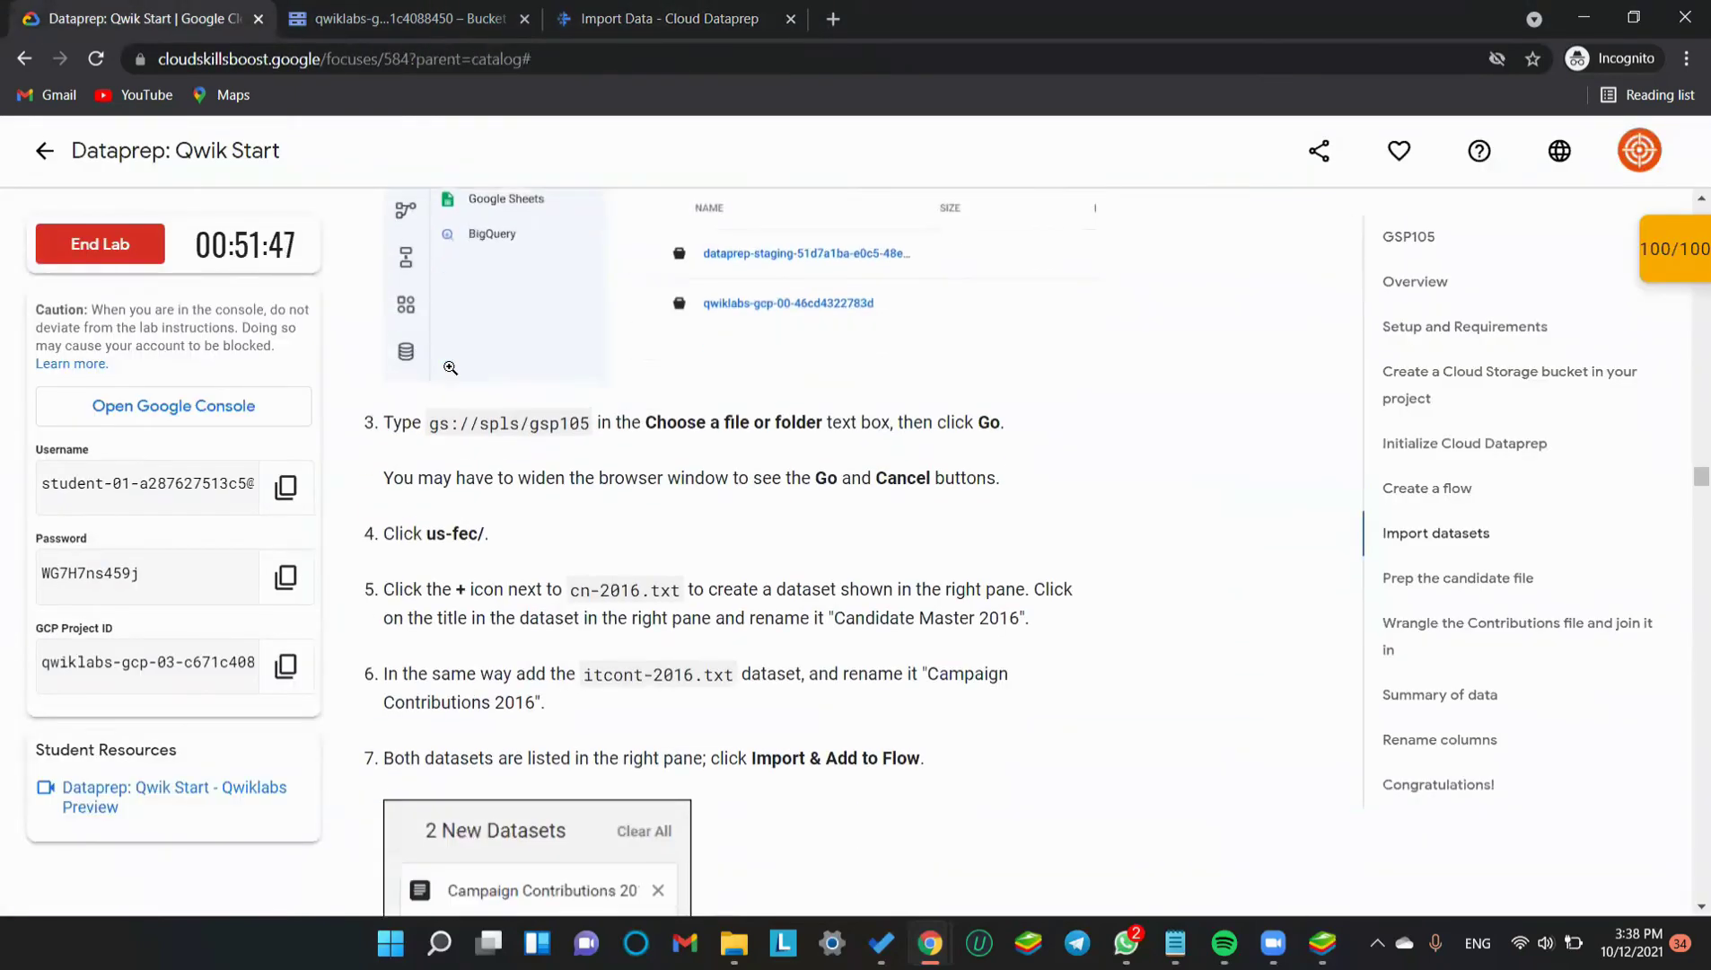
scroll(510, 593, "down", 2)
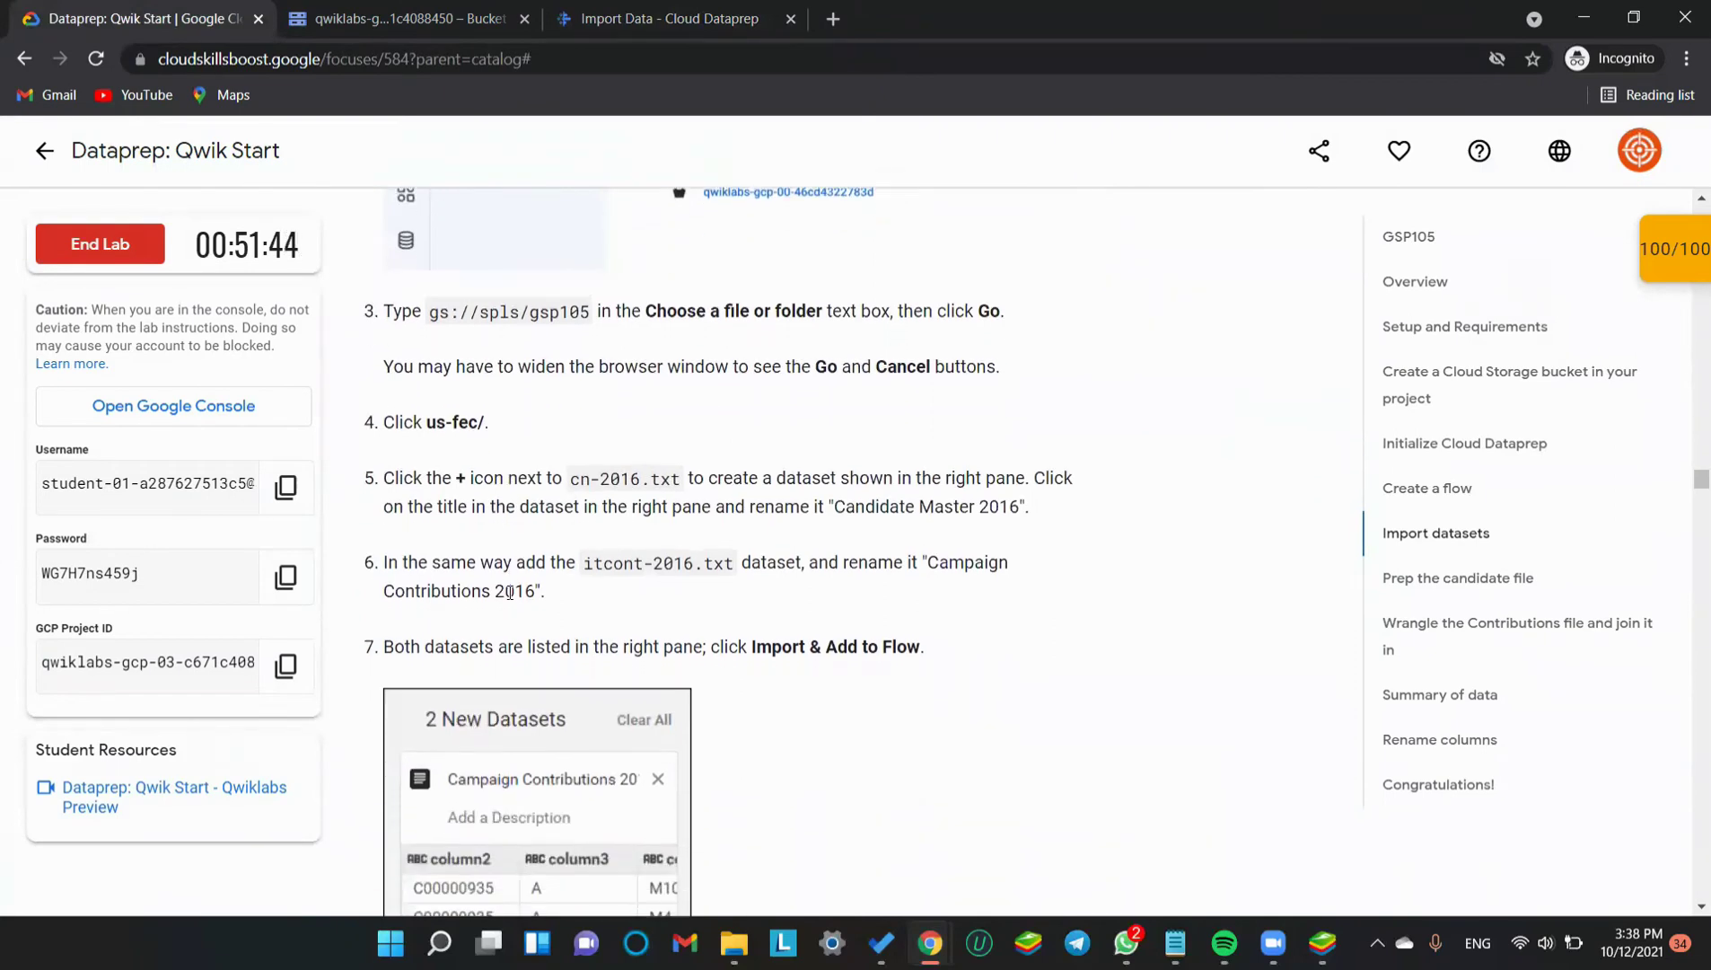
left_click(639, 19)
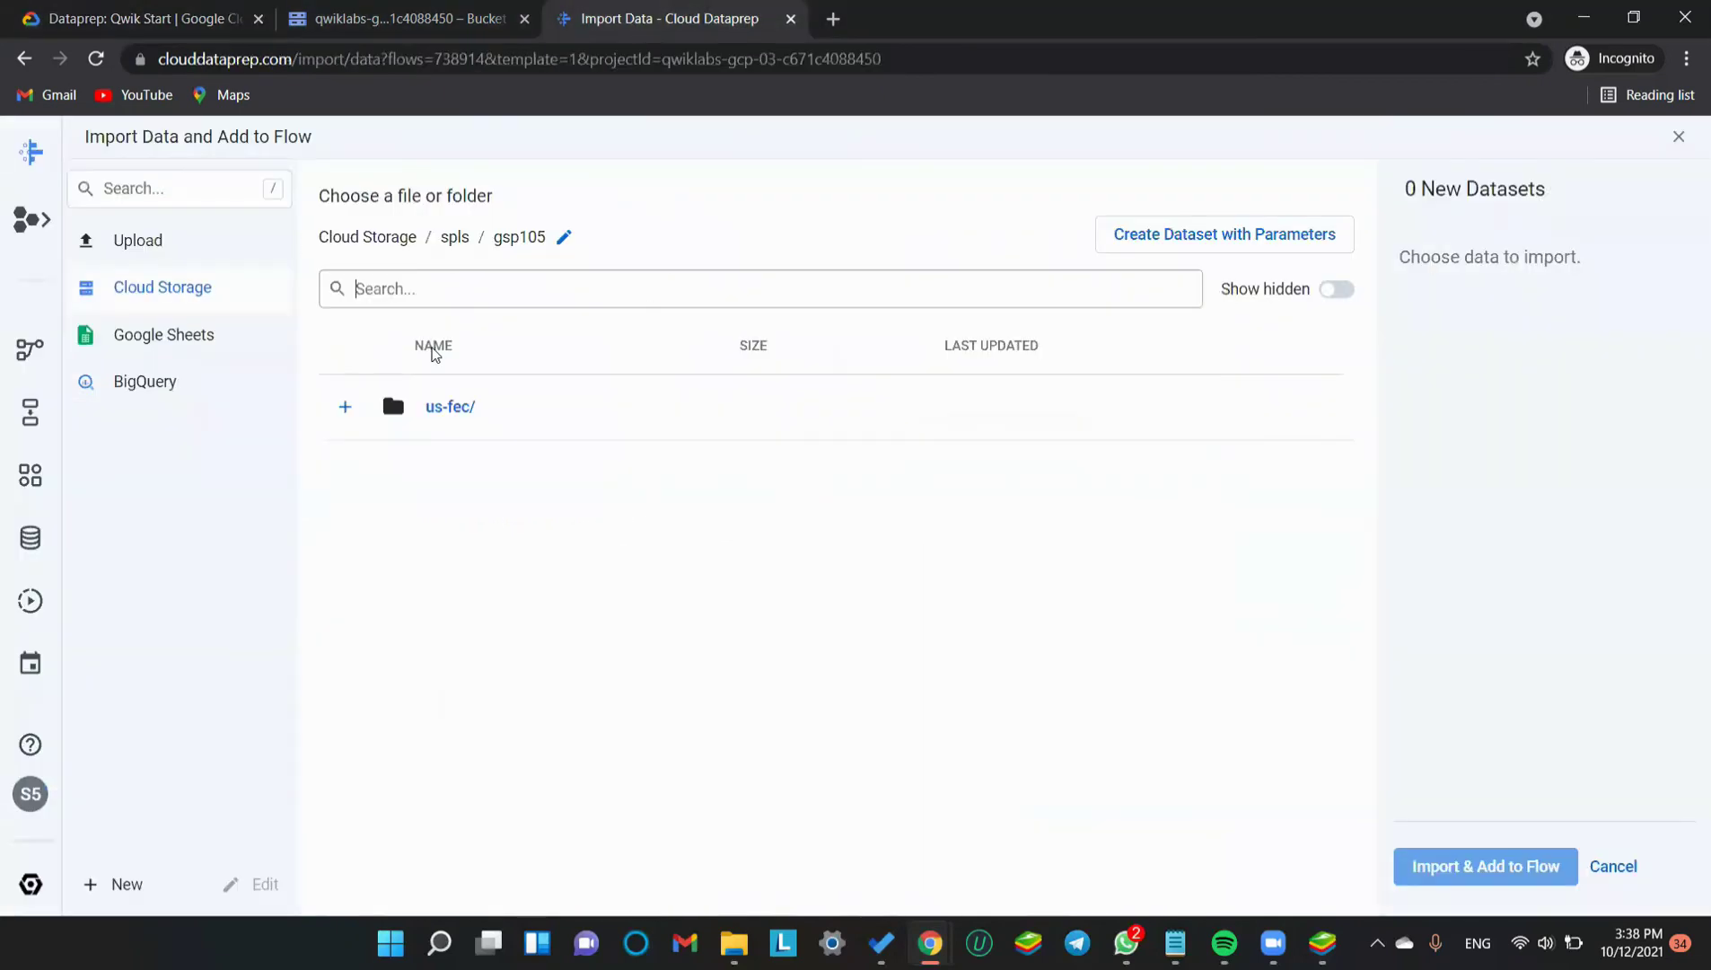
left_click(440, 411)
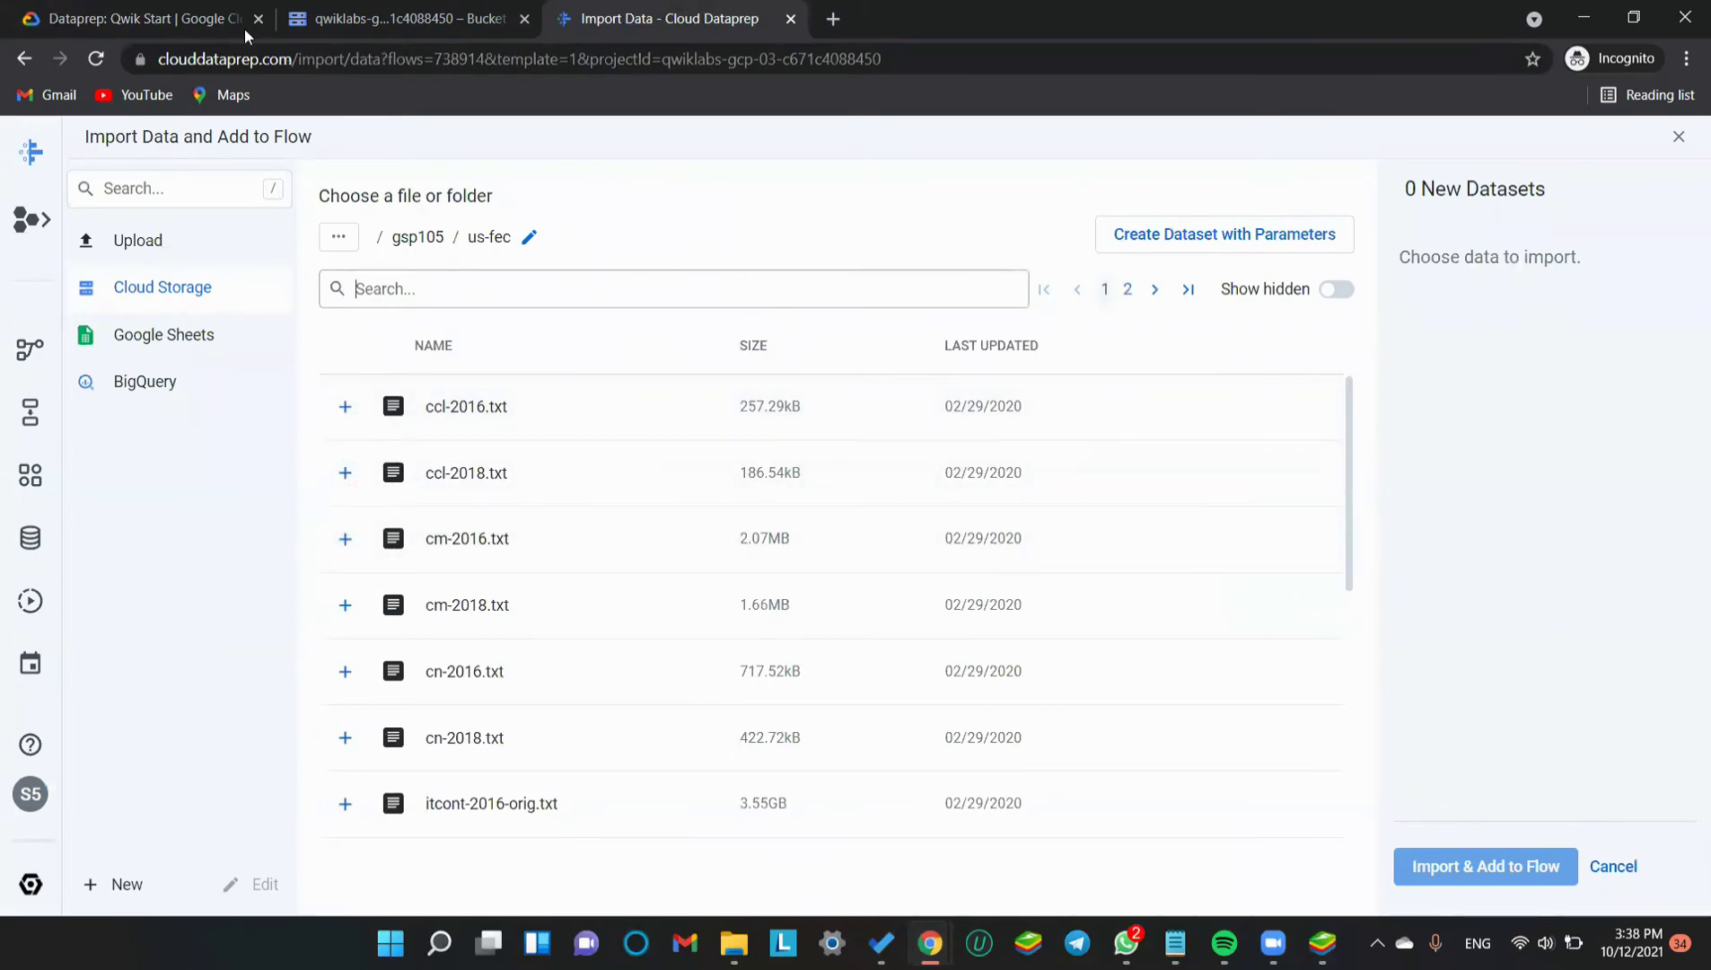
Read the lab's instructions for adding cn-2016.txt and copy the dataset name "Candidate Master 2016"
left_click(93, 8)
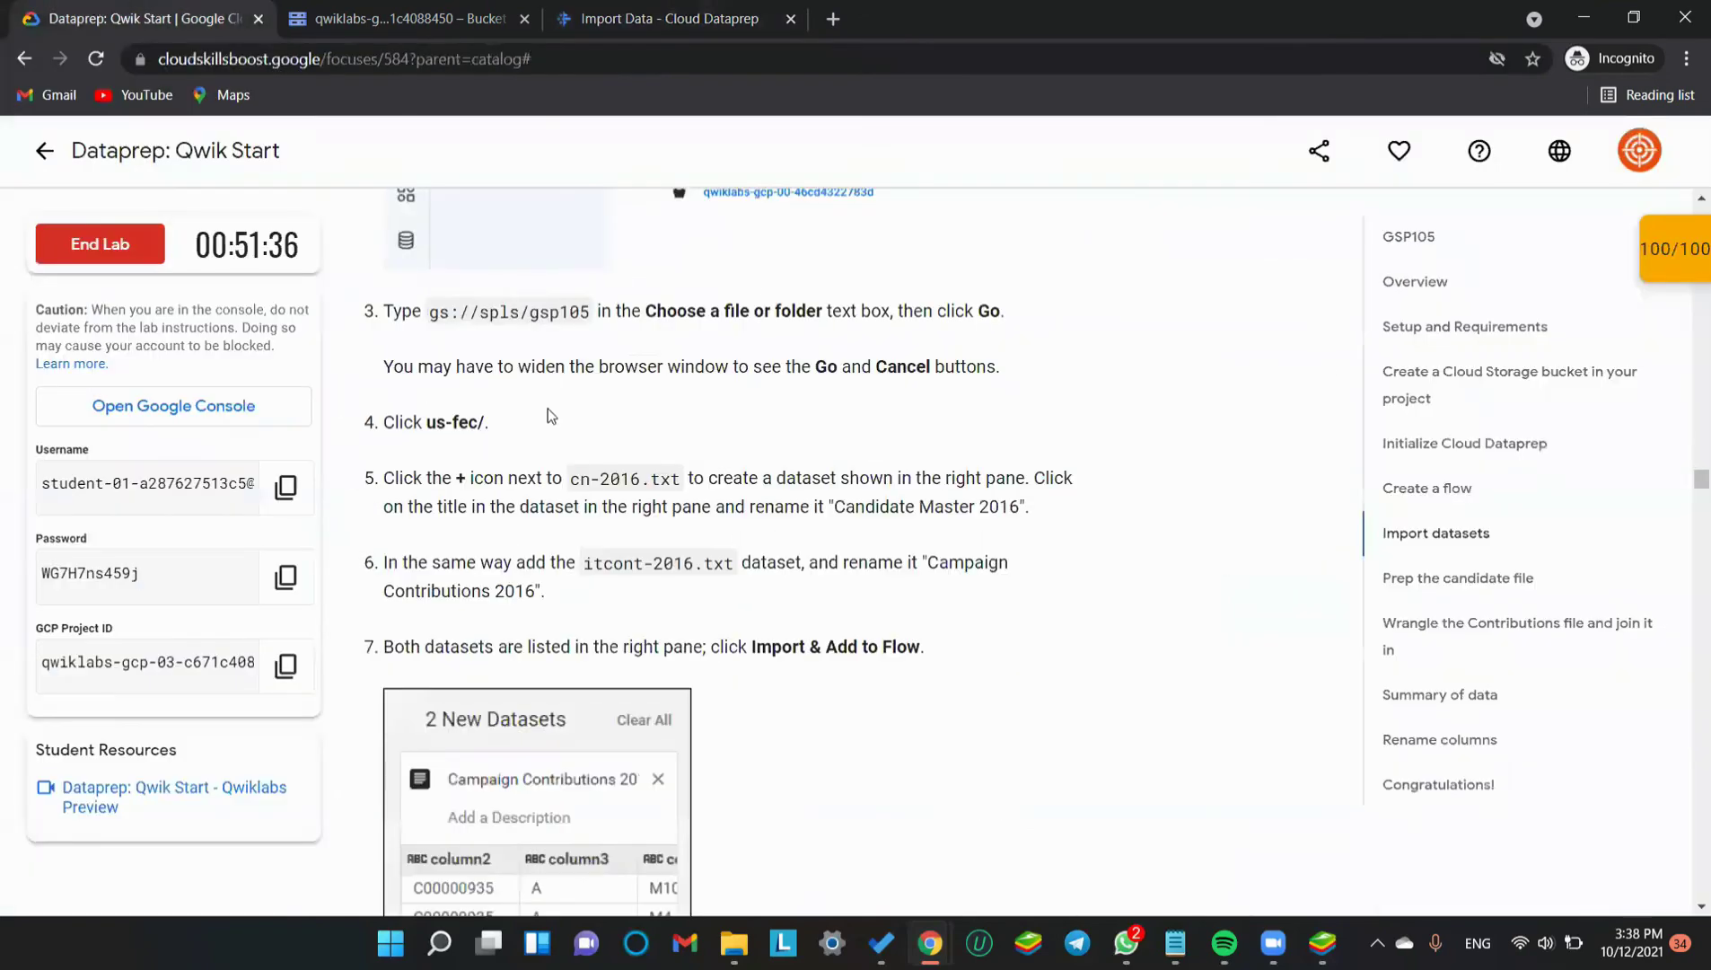
scroll(440, 446, "down", 1)
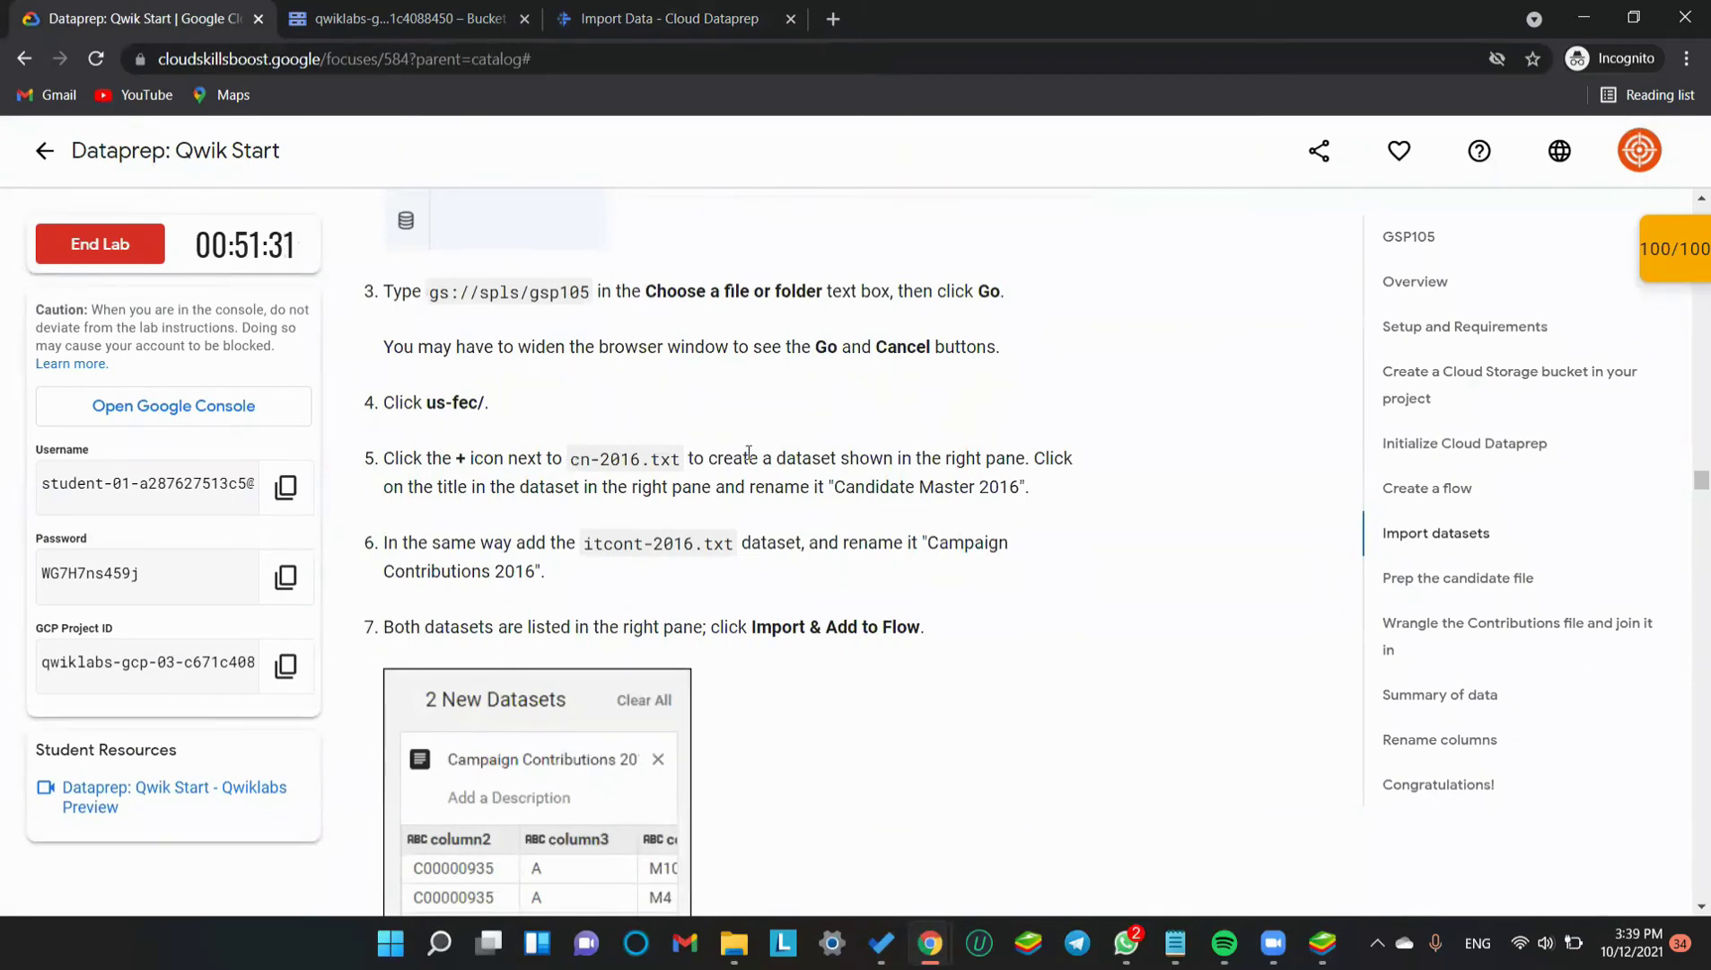
scroll(748, 453, "down", 1)
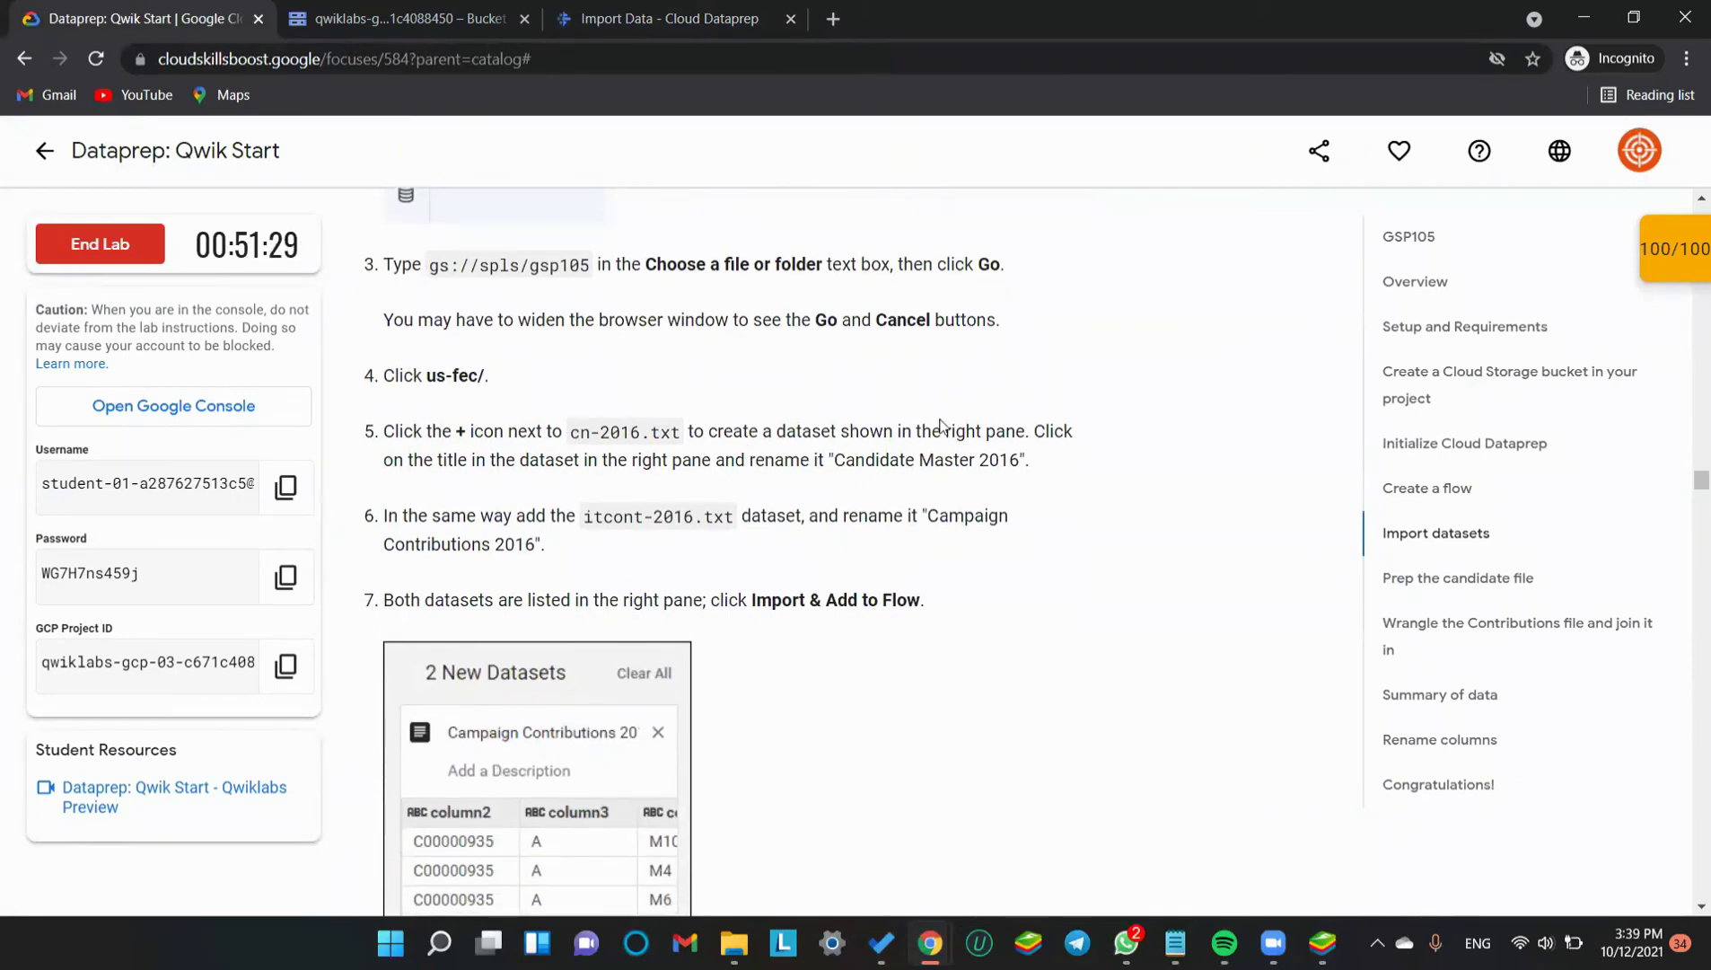
scroll(941, 425, "down", 1)
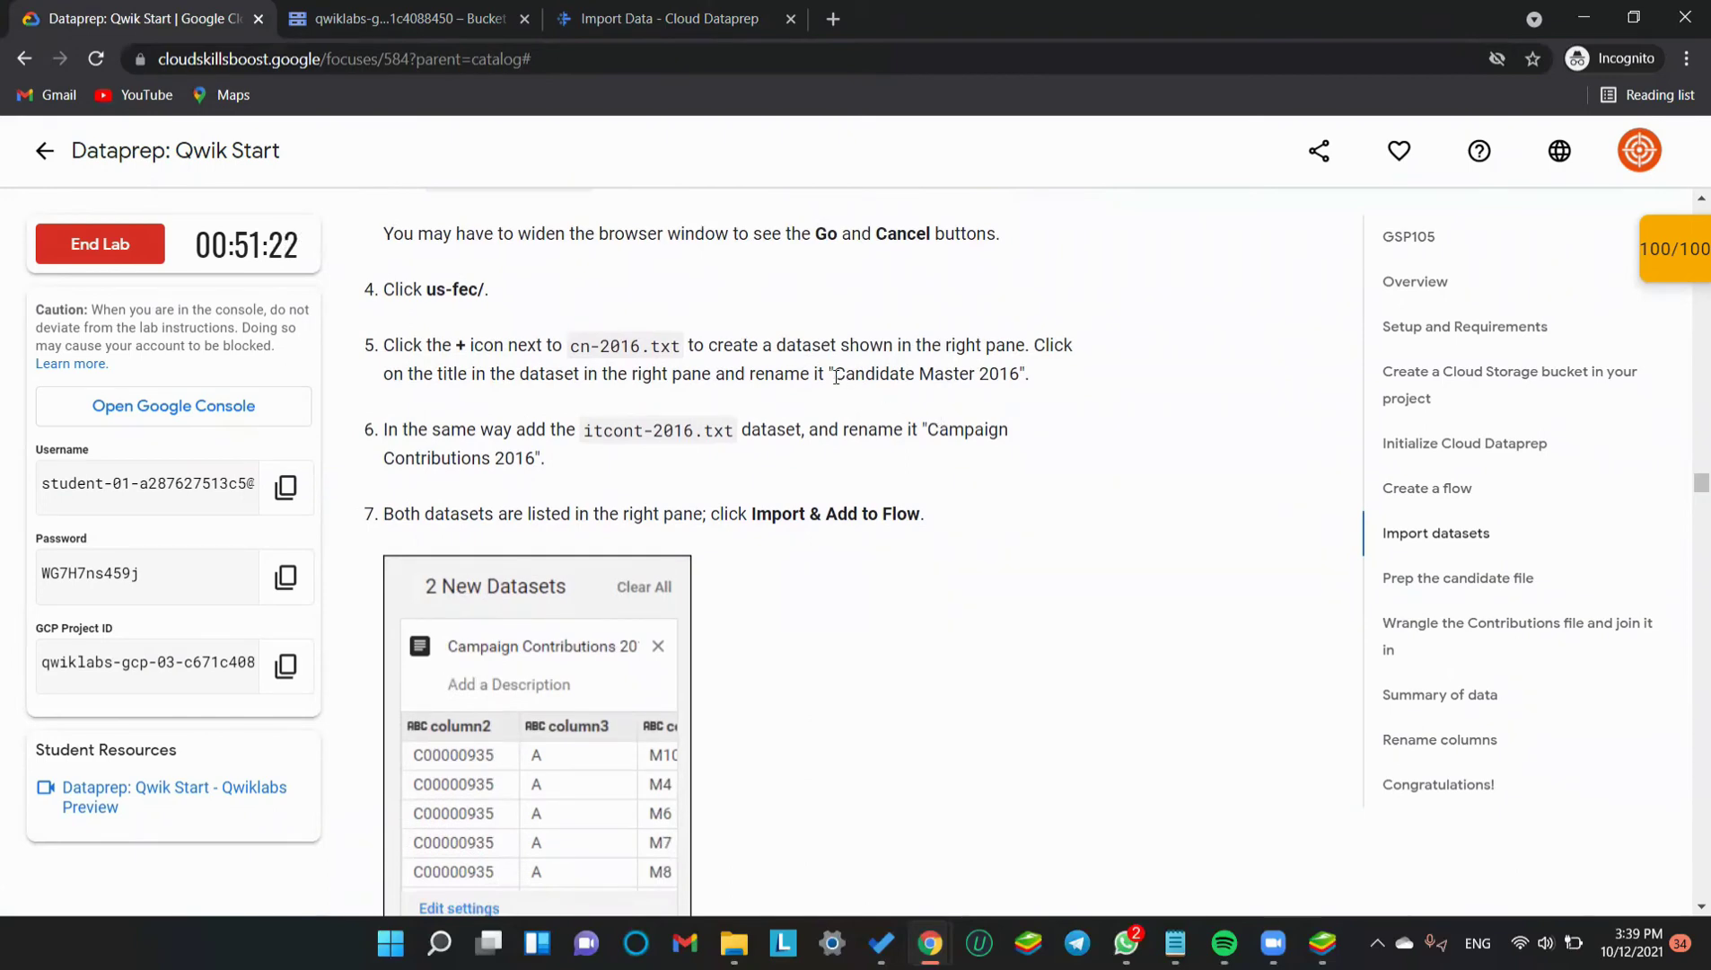
left_click_drag(836, 376, 1018, 376)
key("ctrl+c")
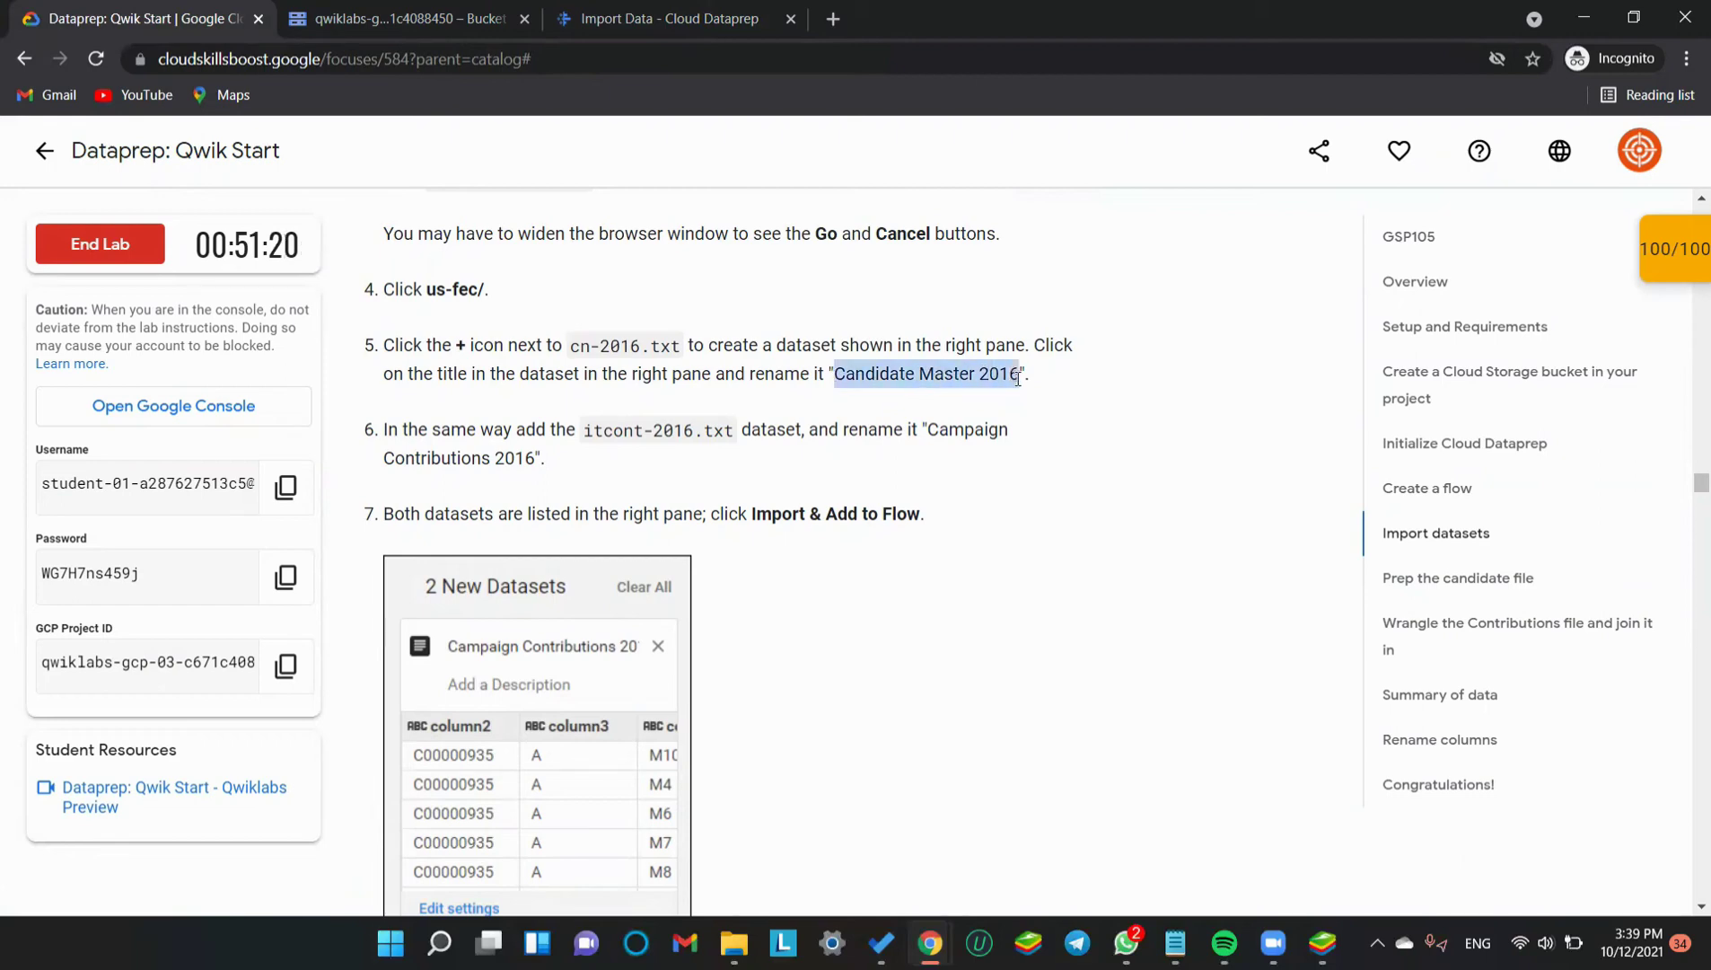
left_click(745, 366)
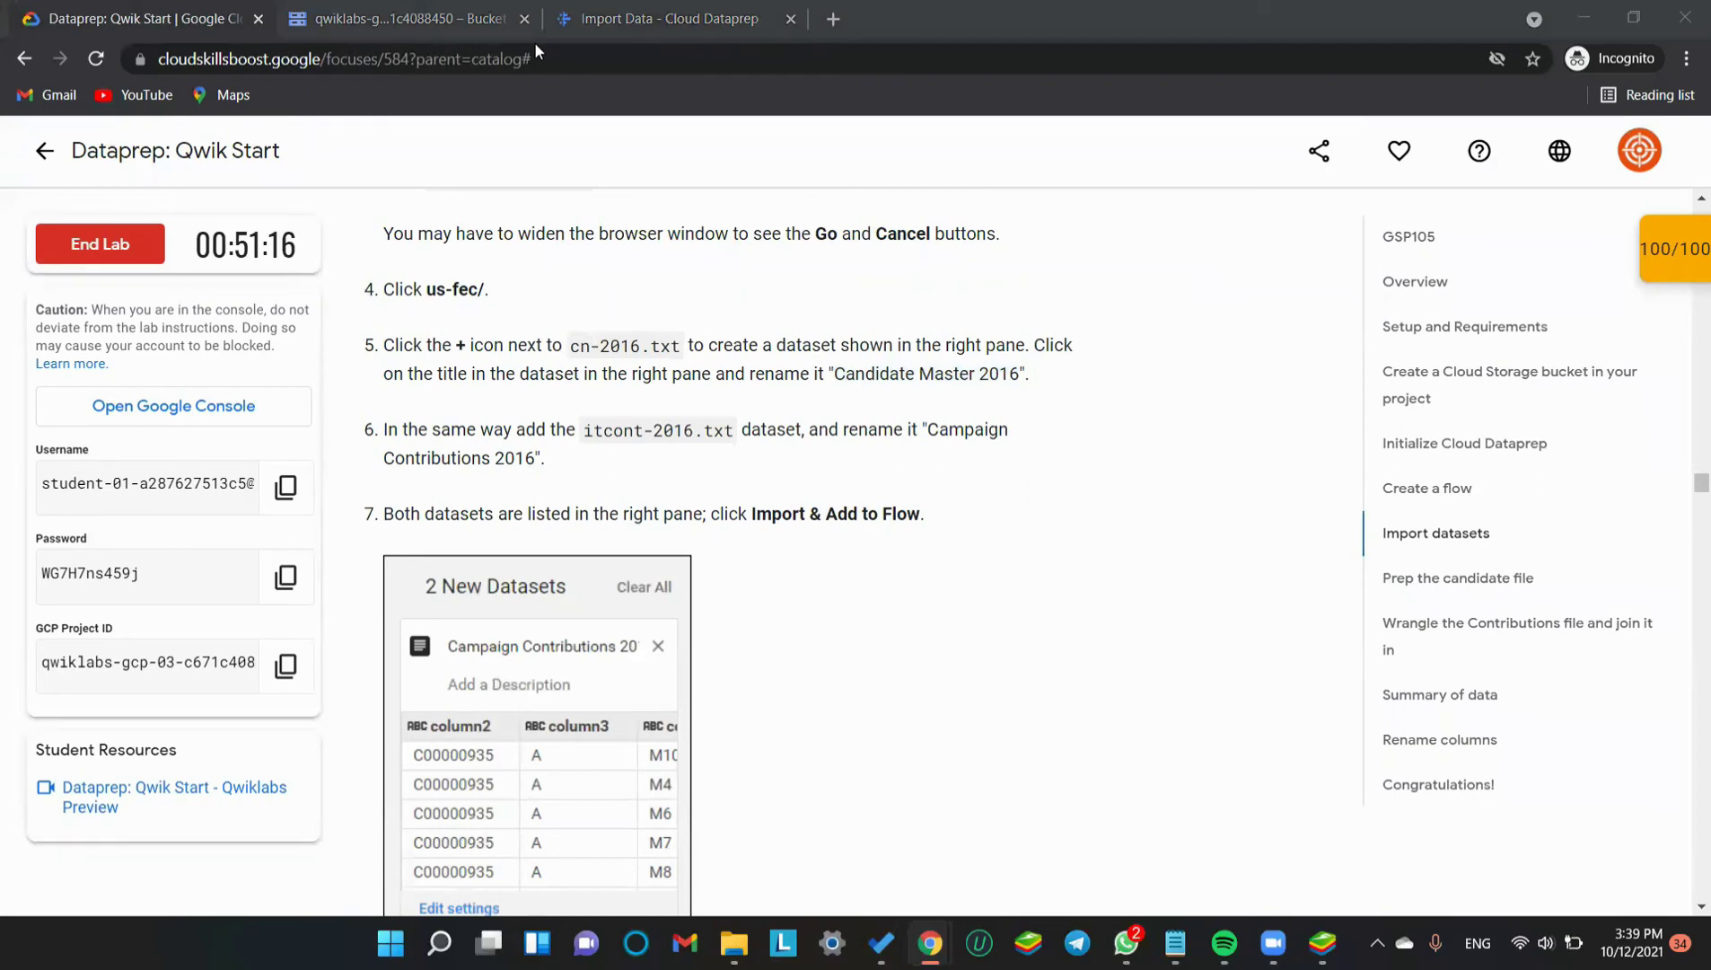
Find cn-2016.txt in the us-fec folder, verify the file name against the lab, and add it as a new dataset
left_click(574, 25)
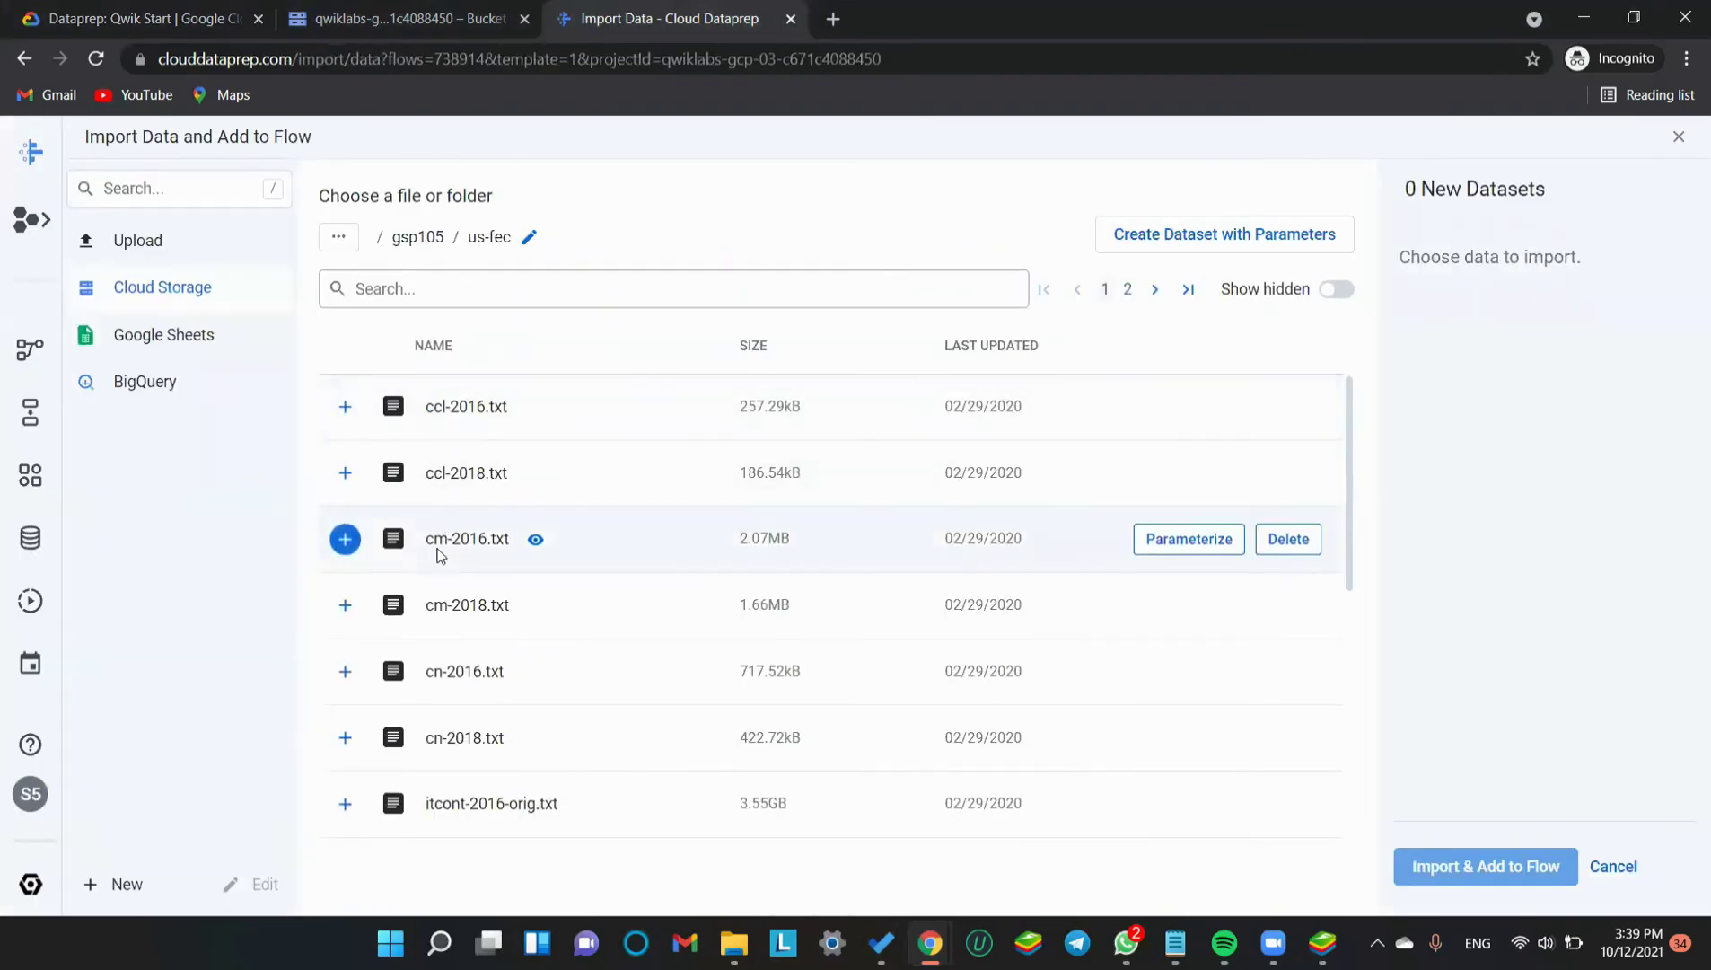
scroll(496, 674, "down", 1)
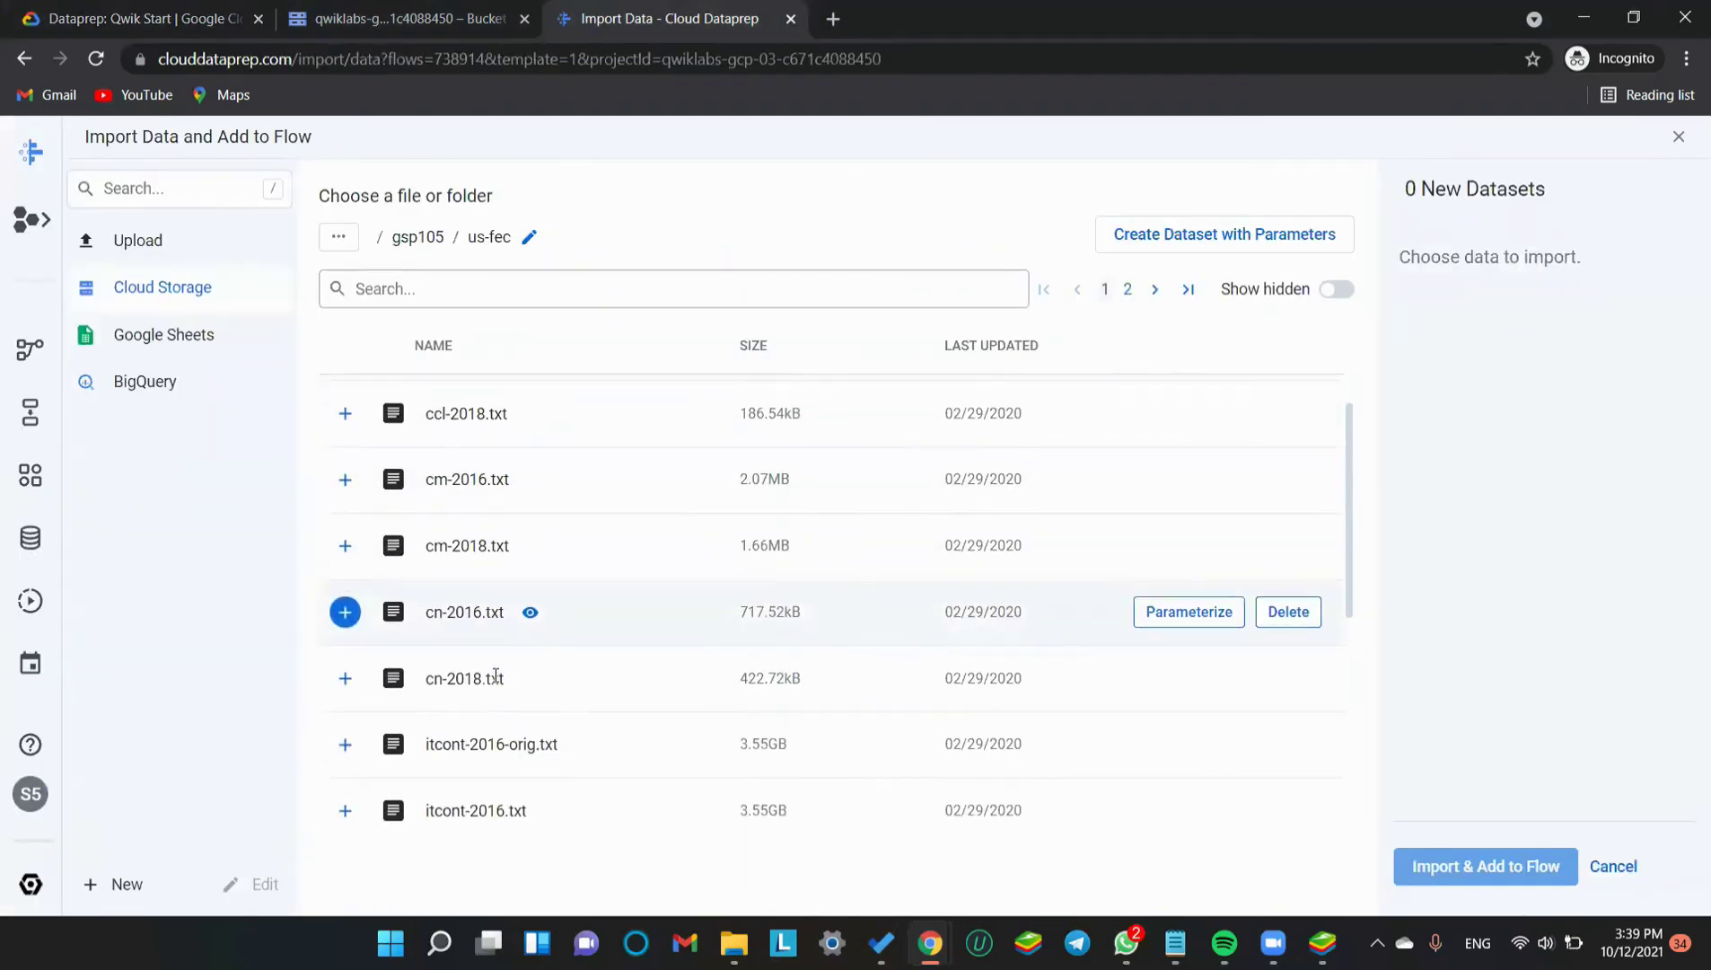
left_click(79, 9)
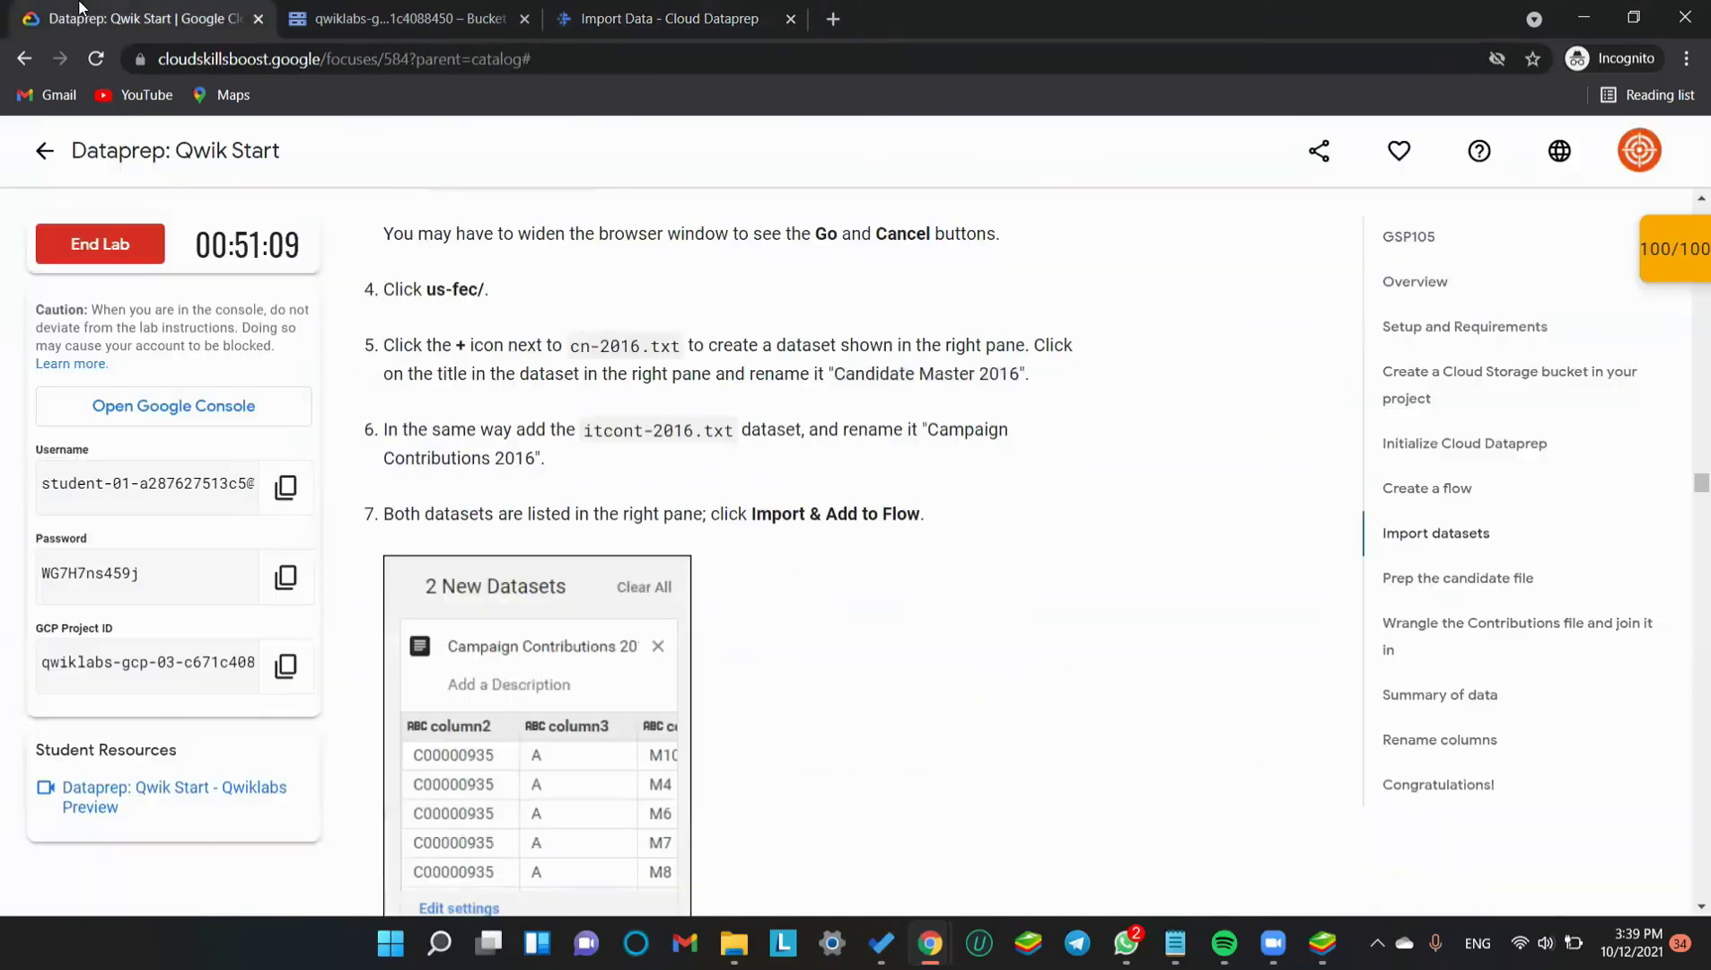
key("ctrl+shift+Tab")
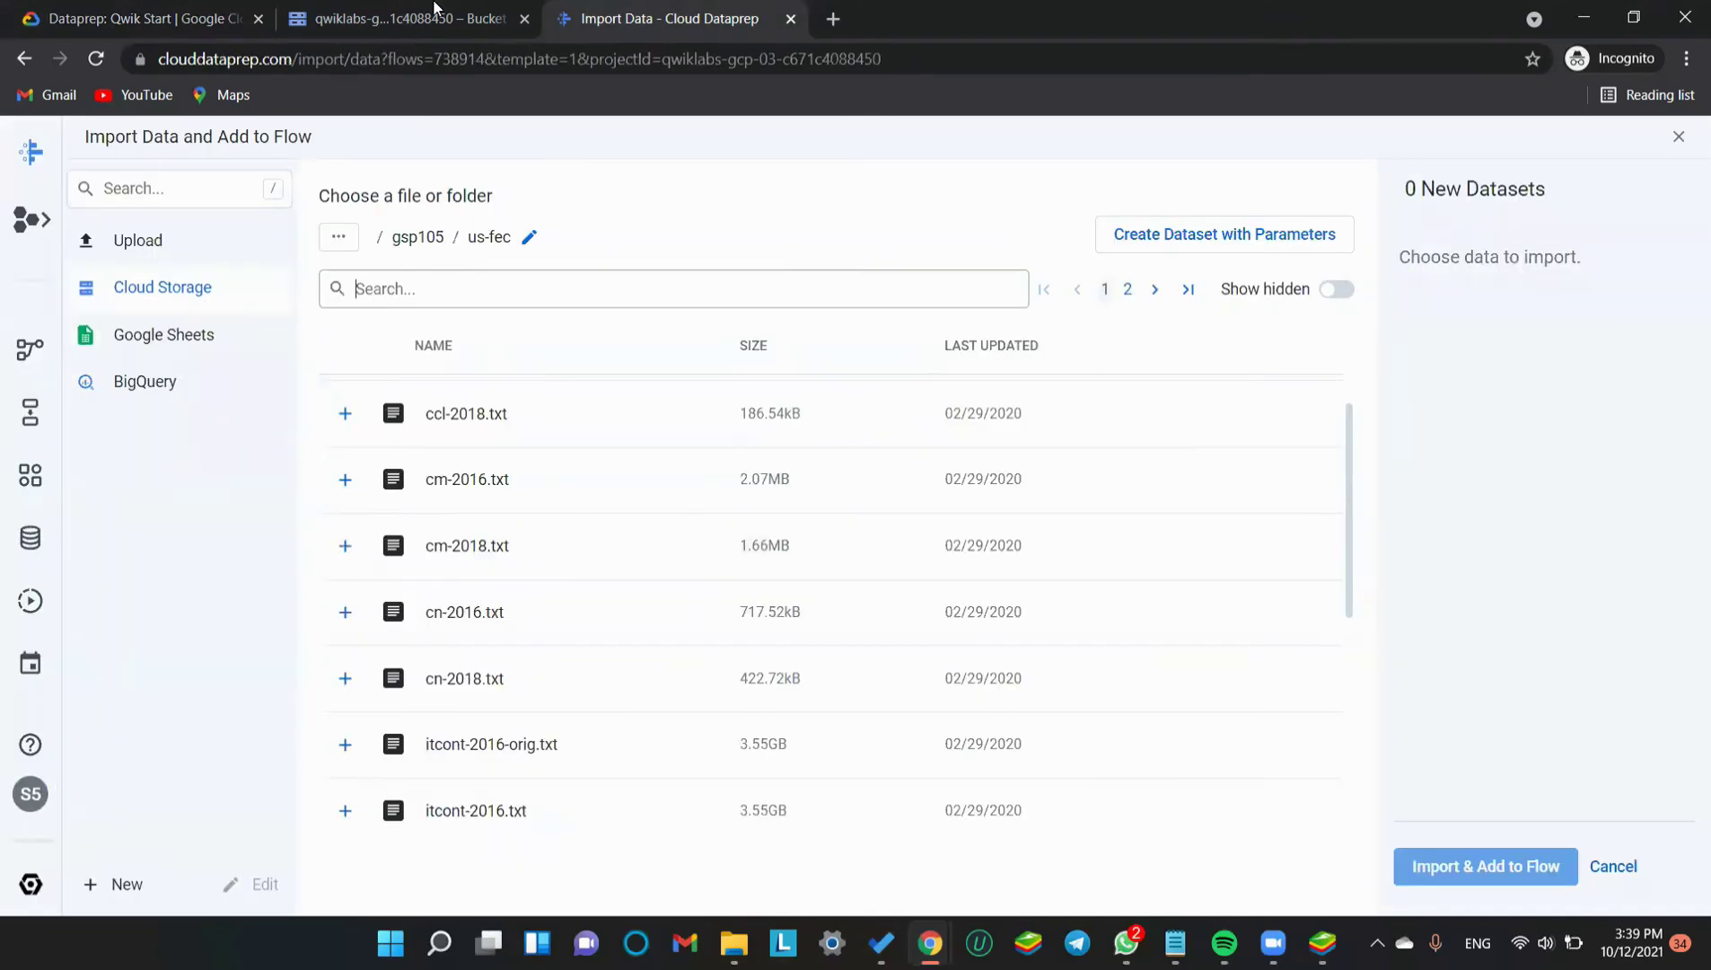
left_click(346, 613)
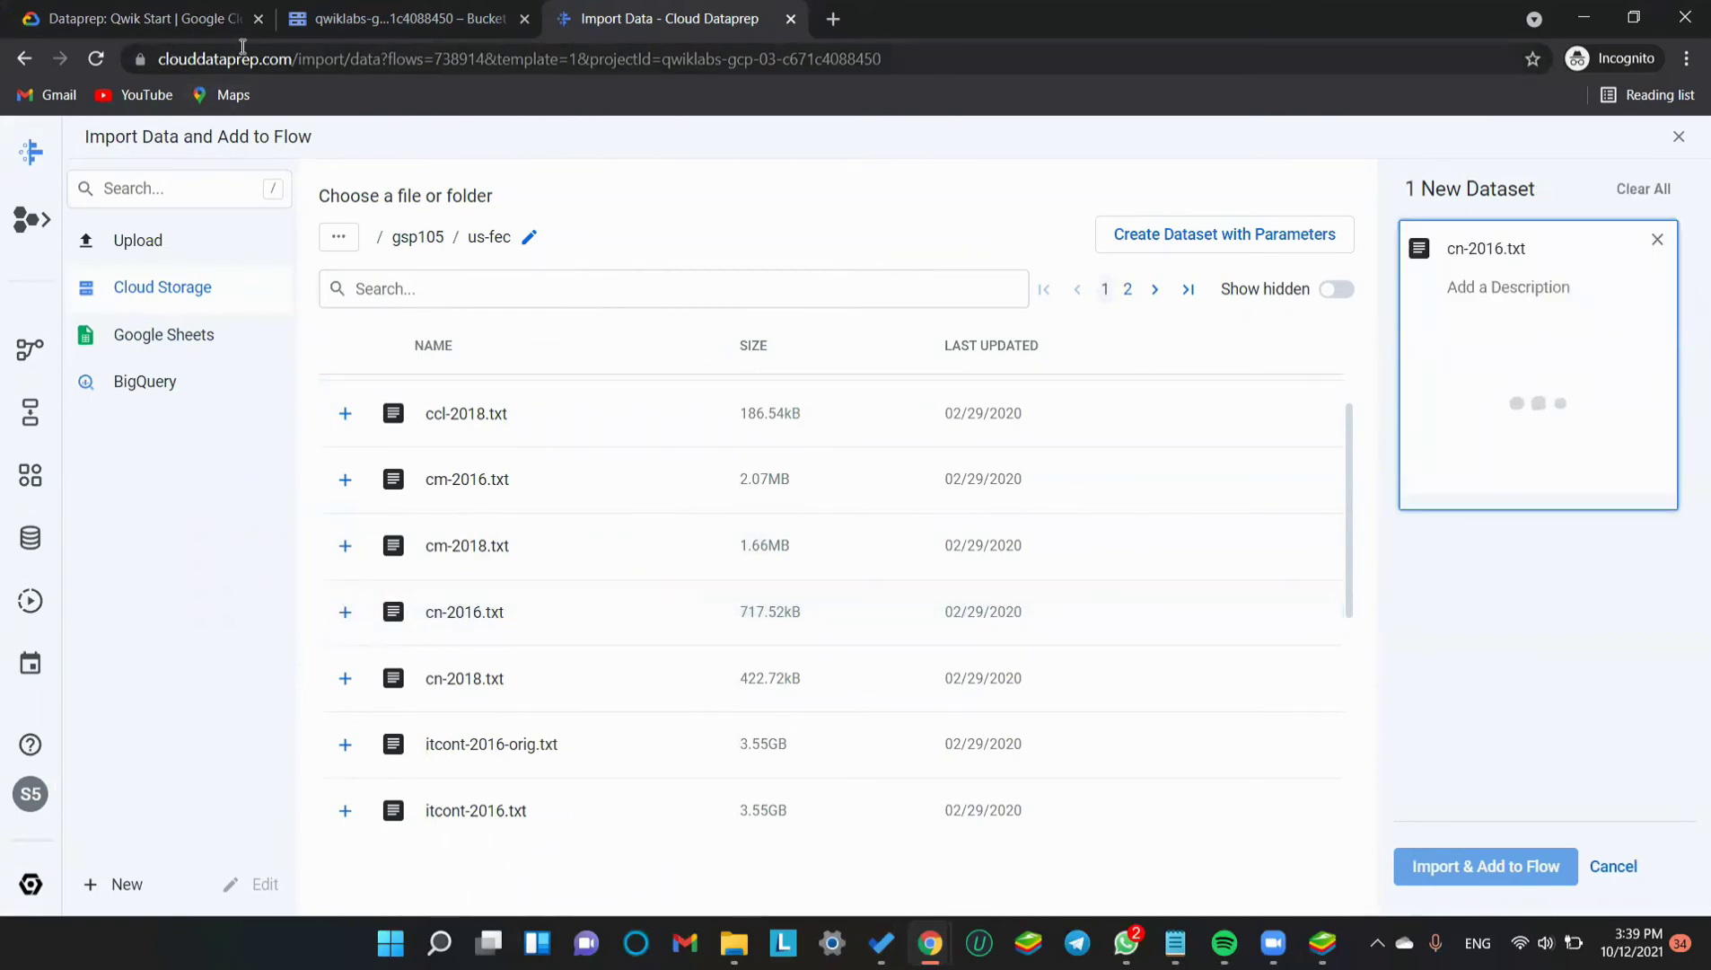
Check the lab's dataset name and rename the cn-2016.txt dataset as "Candidate Master 2016"
key("ctrl+Tab")
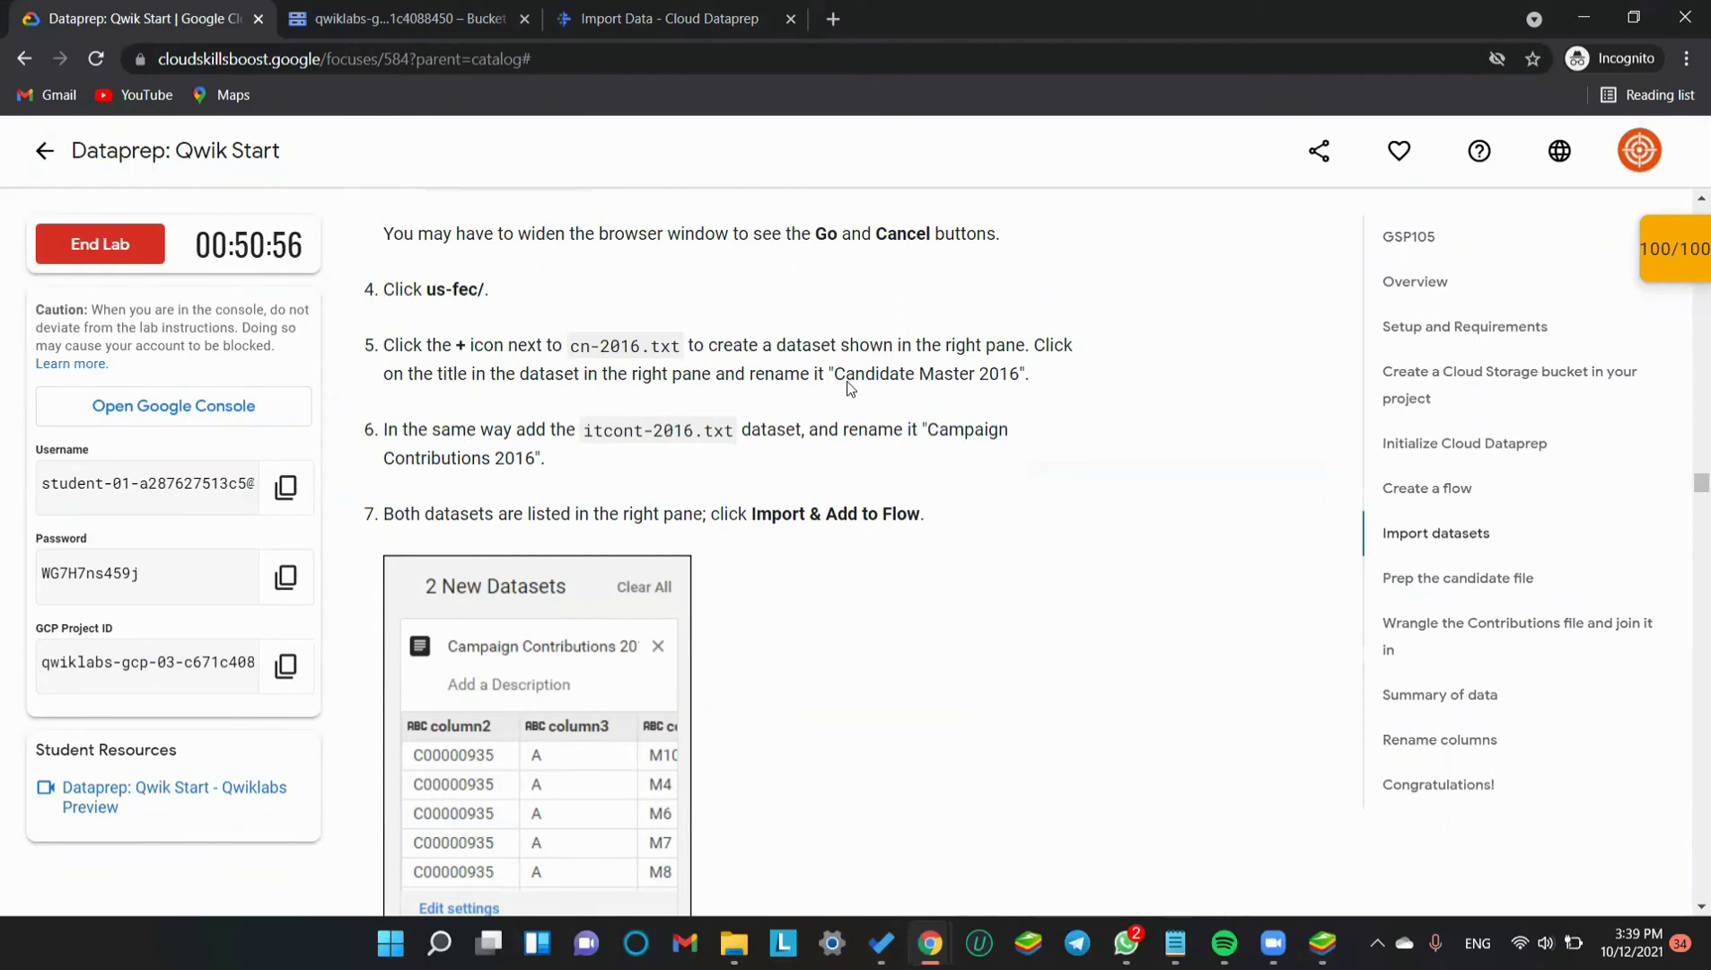
key("super+v")
left_click(830, 267)
left_click(621, 32)
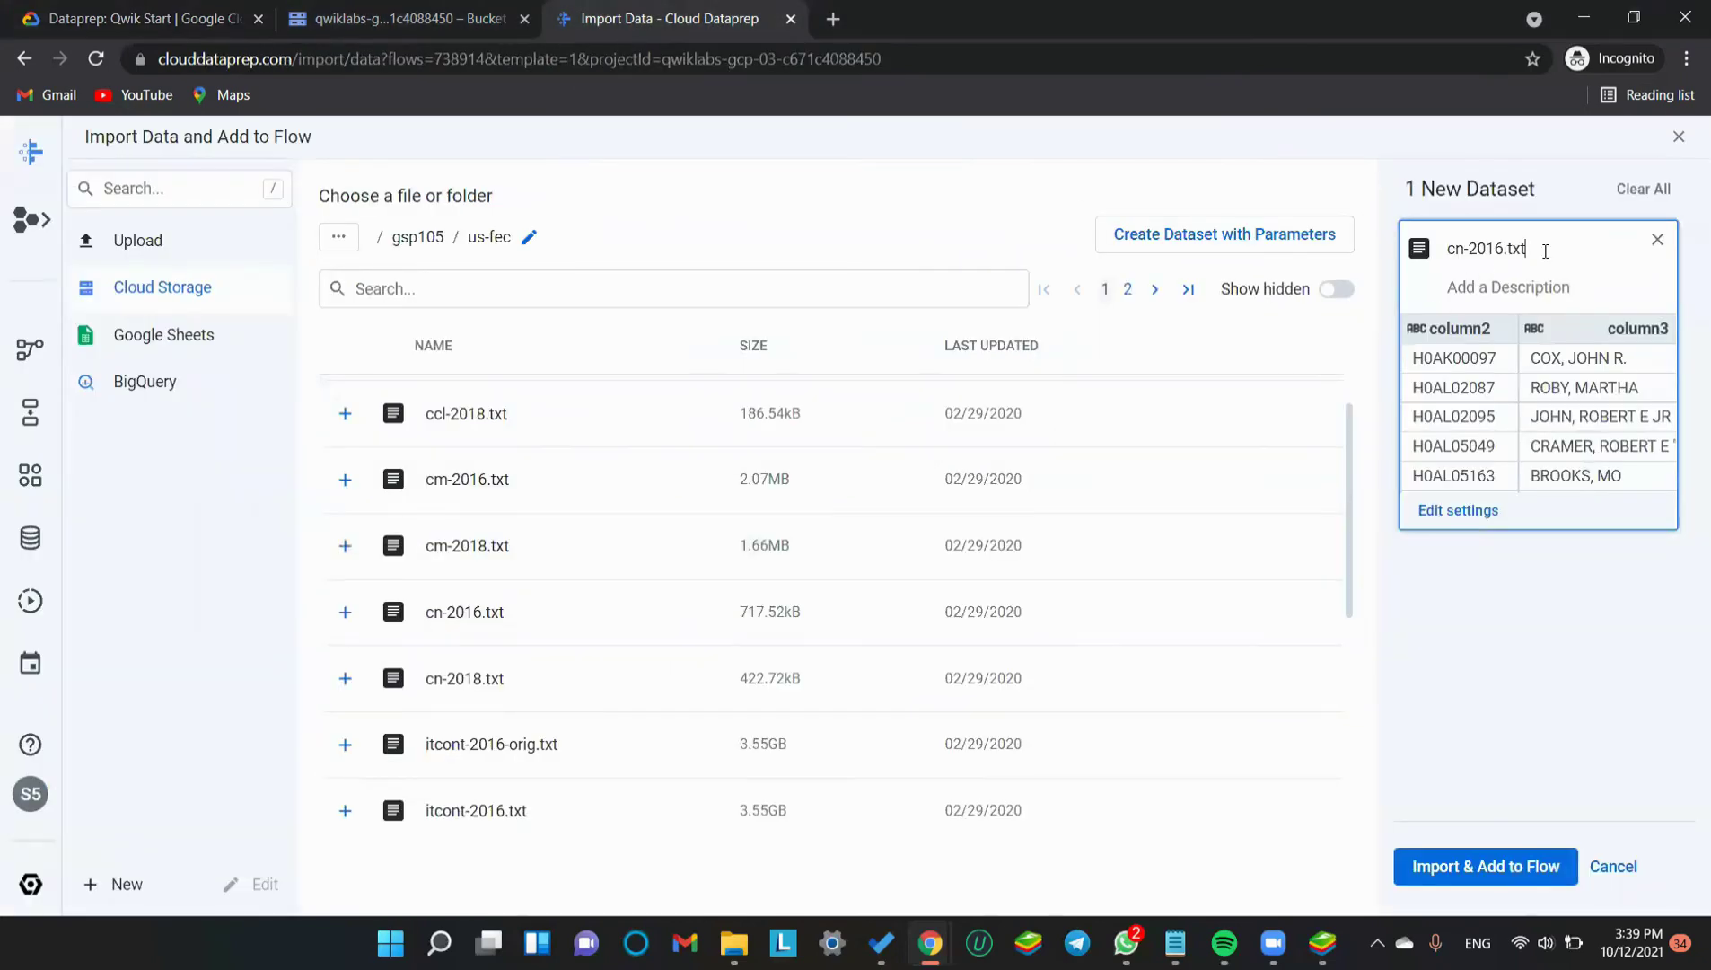
key("BackSpace")
key("BackSpace")
key("BackSpace")
key("BackSpace")
key("BackSpace")
key("BackSpace")
key("BackSpace")
key("BackSpace")
key("BackSpace")
key("BackSpace")
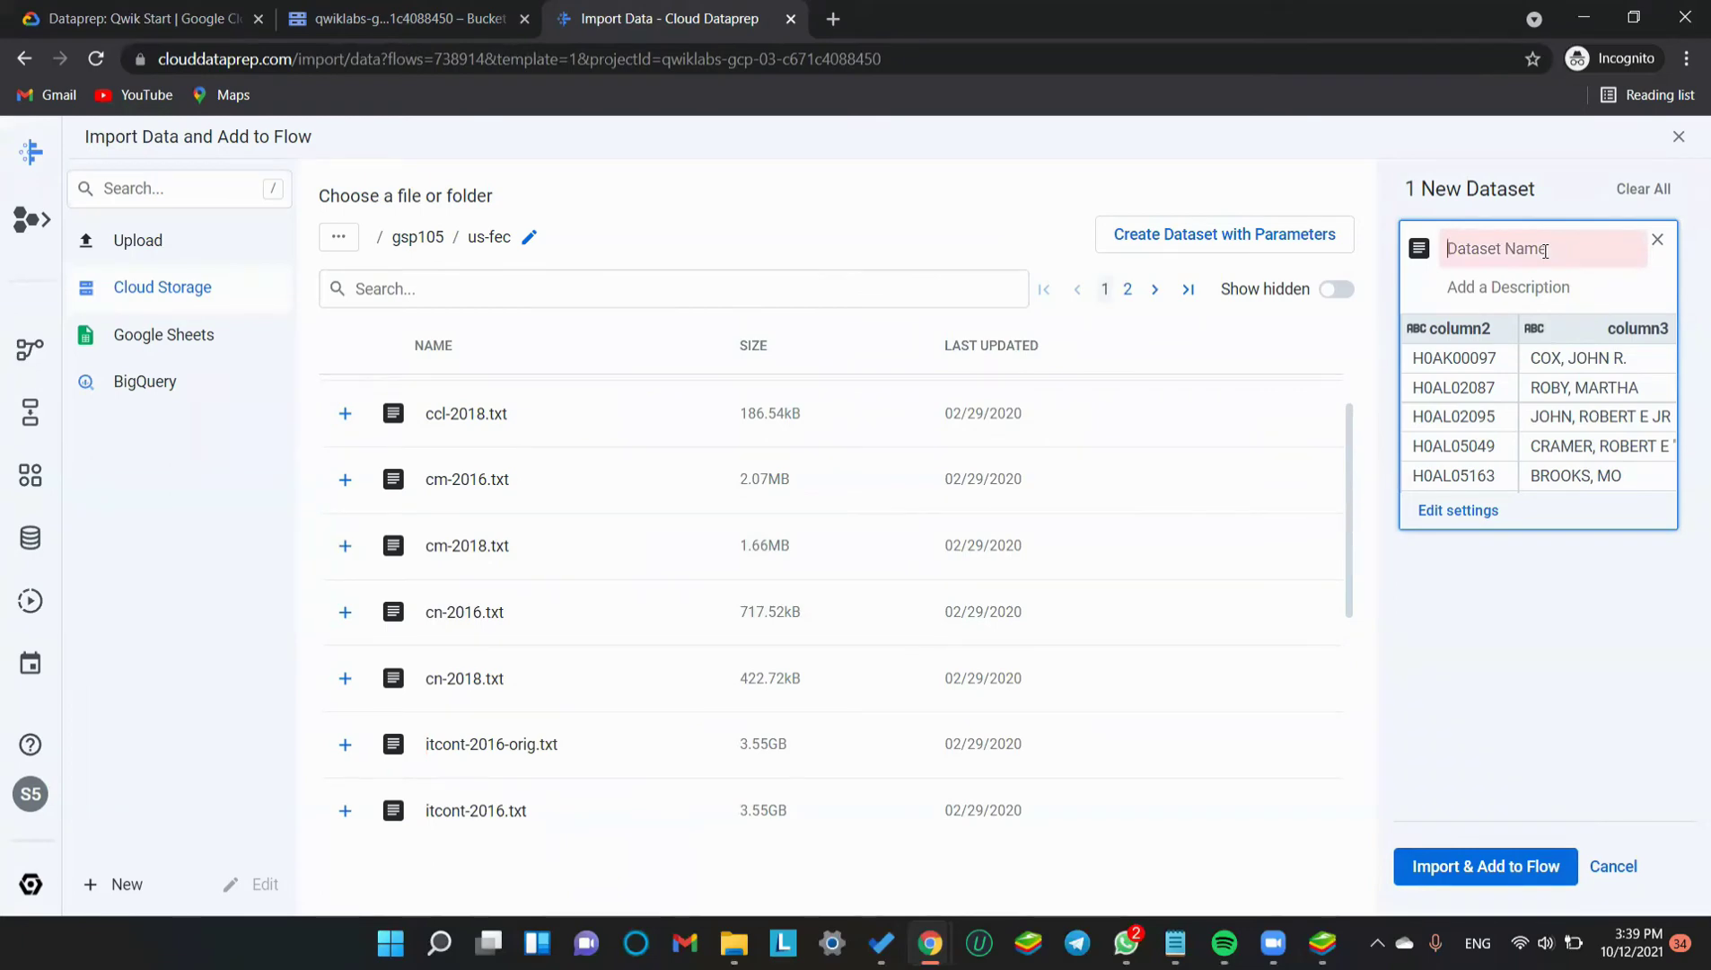
key("ctrl+v")
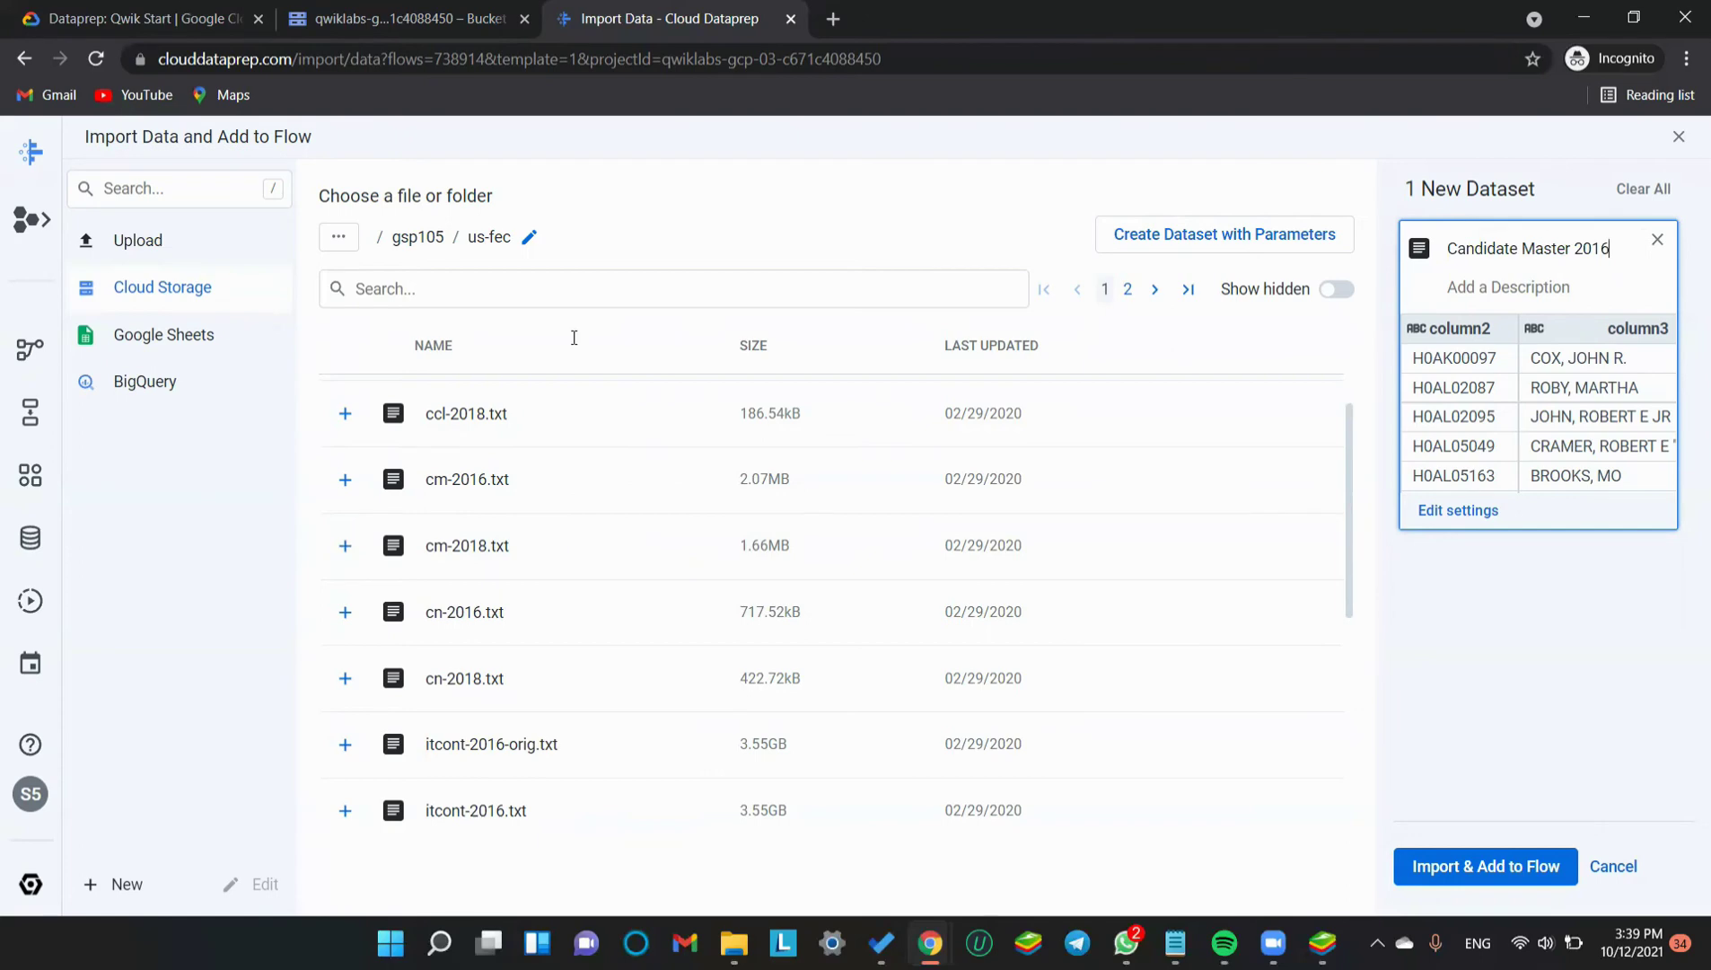
Copy the dataset name "Campaign Contributions 2016" from step 6 of the lab's import instructions
key("ctrl+1")
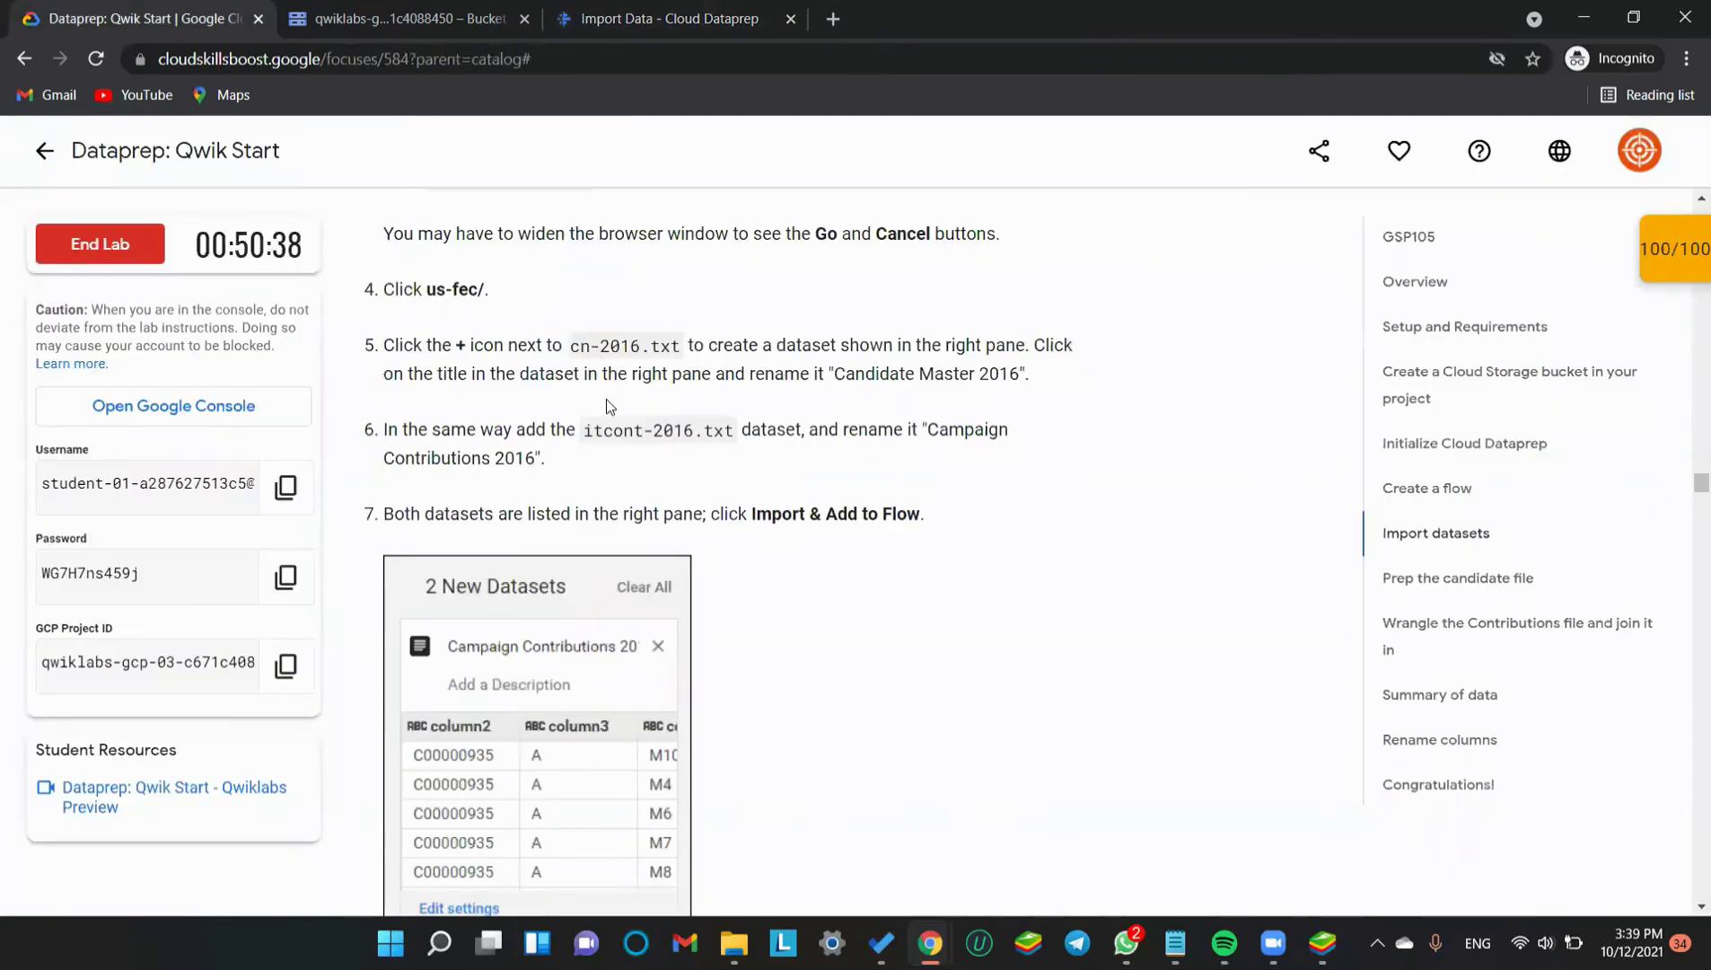
scroll(608, 404, "down", 1)
scroll(607, 400, "down", 1)
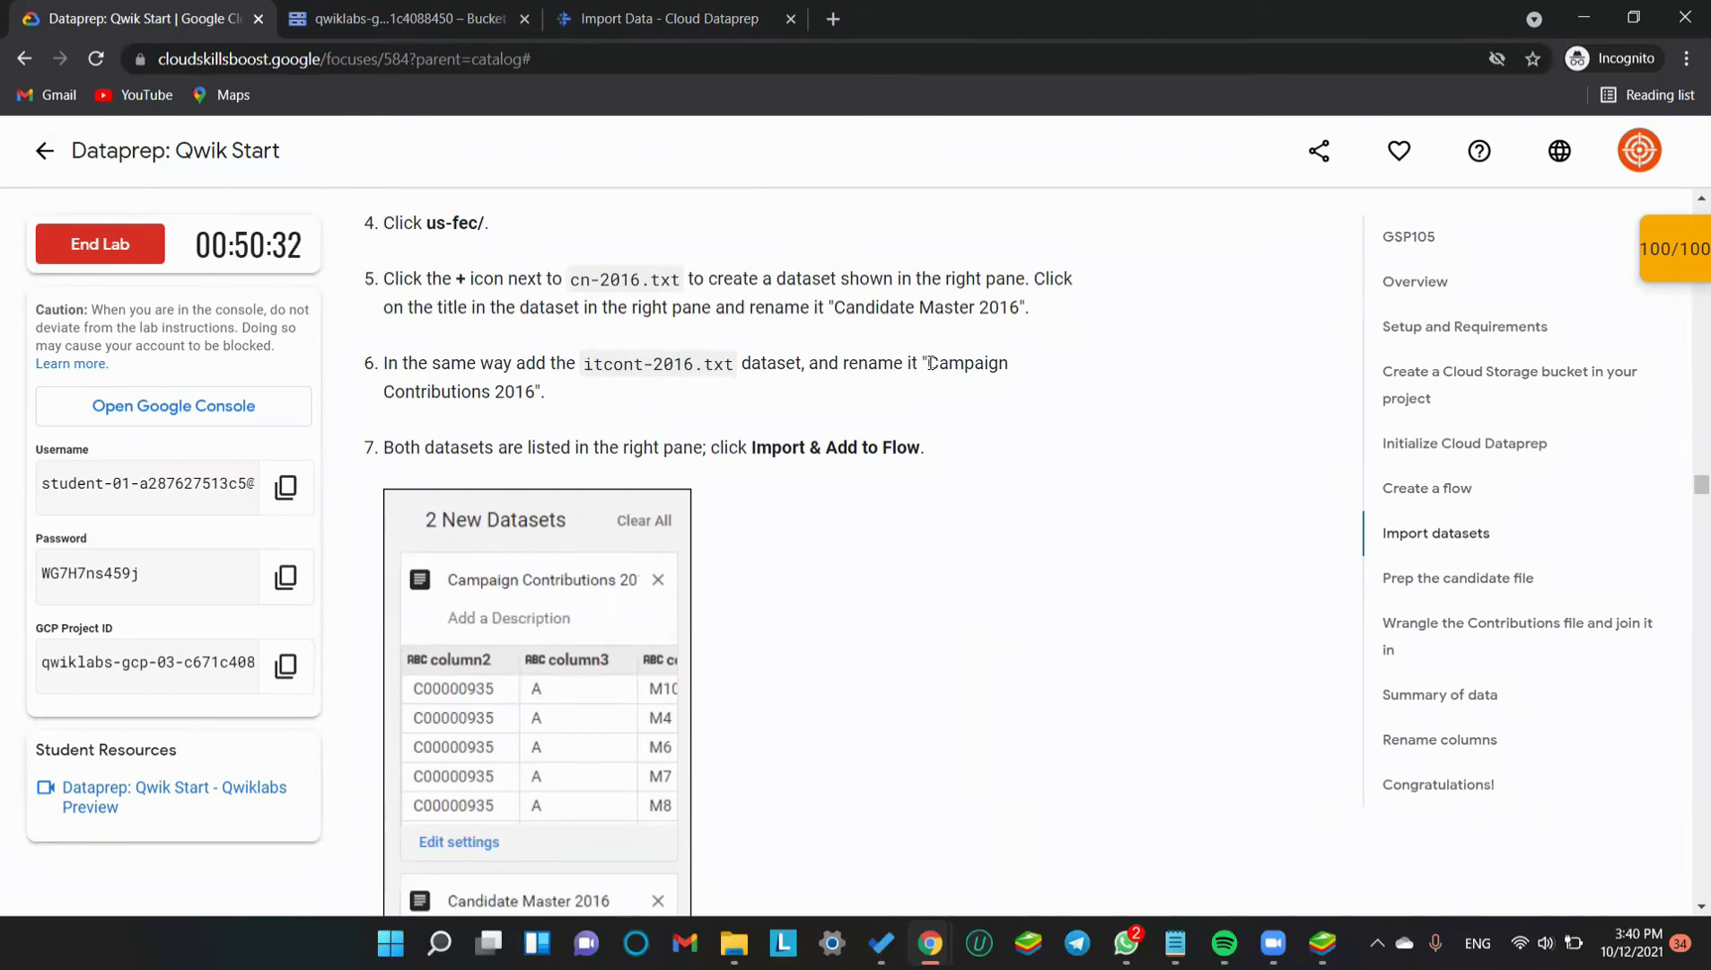
left_click_drag(929, 362, 1008, 413)
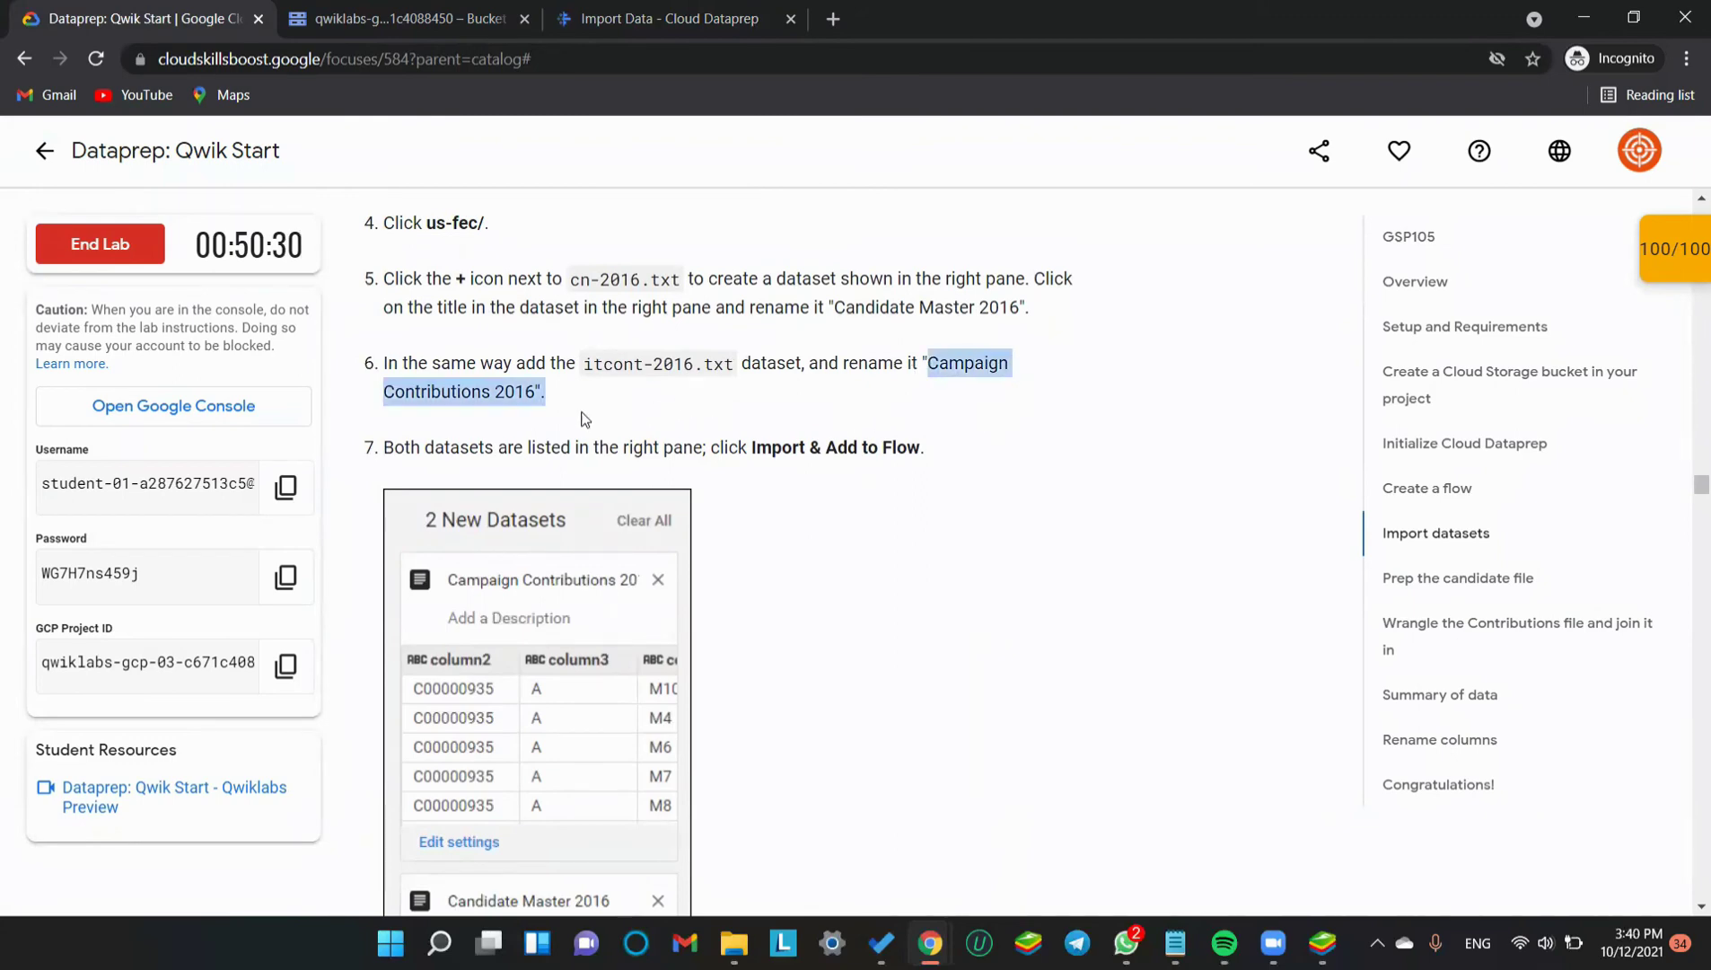
left_click_drag(585, 419, 531, 392)
key("super+c")
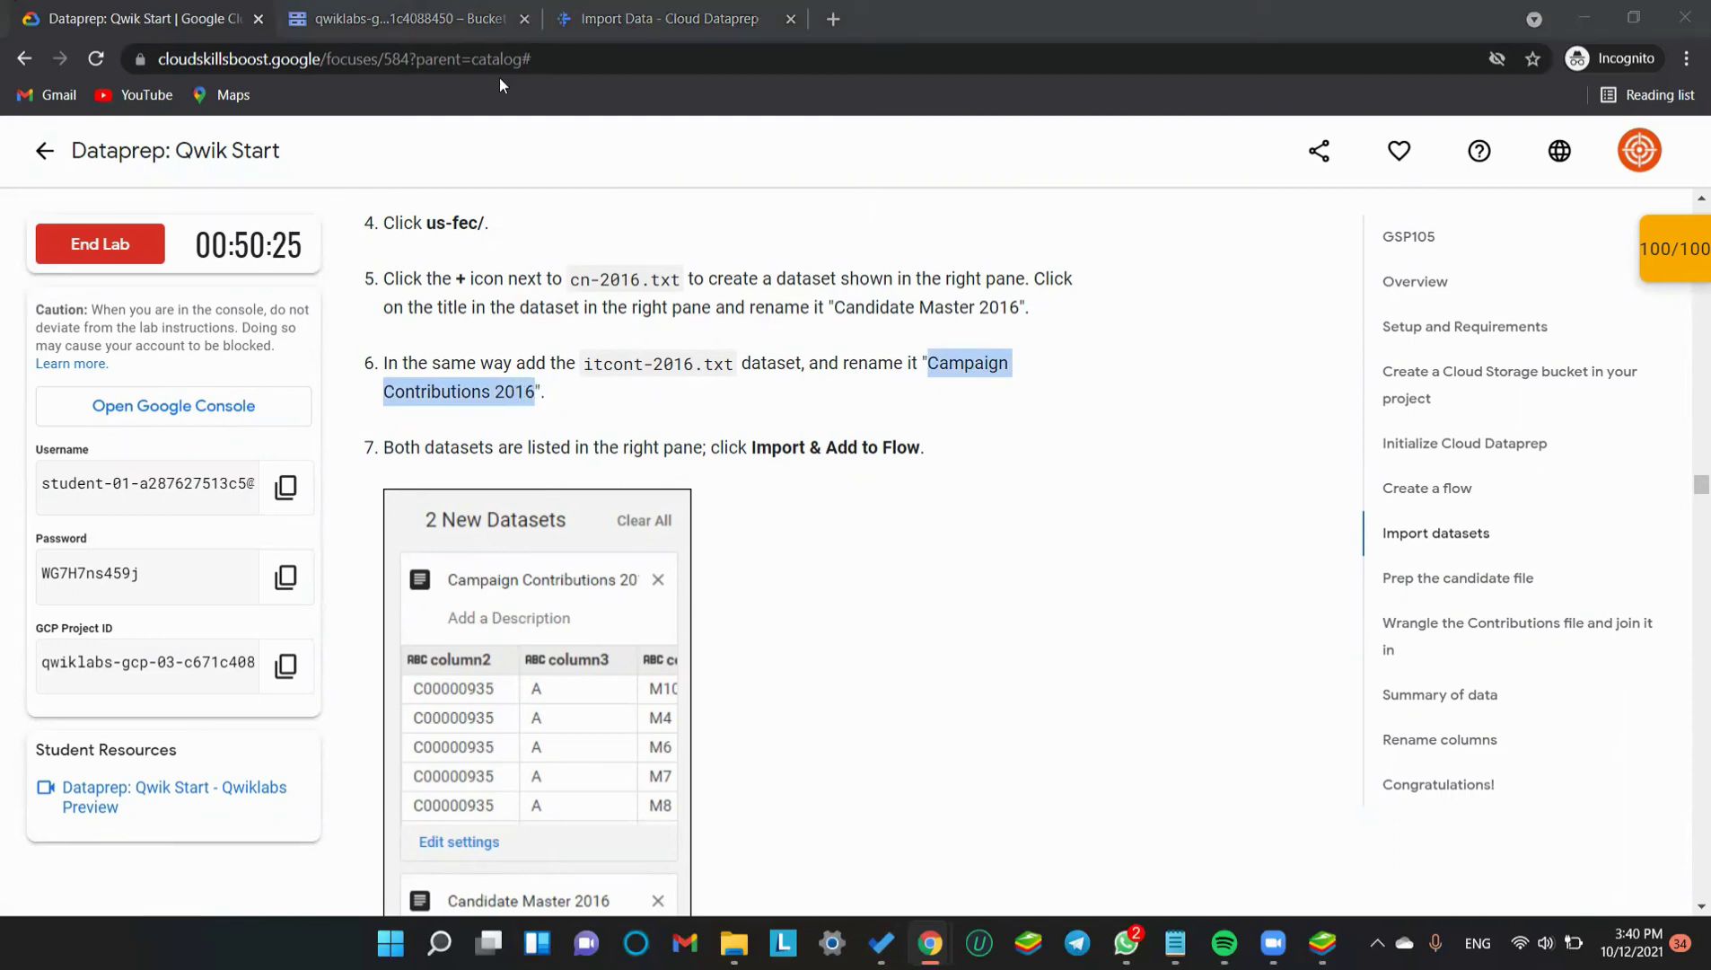
Verify the second file name against the lab and add itcont-2016.txt from the us-fec folder as a new dataset
key("ctrl+shift+Tab")
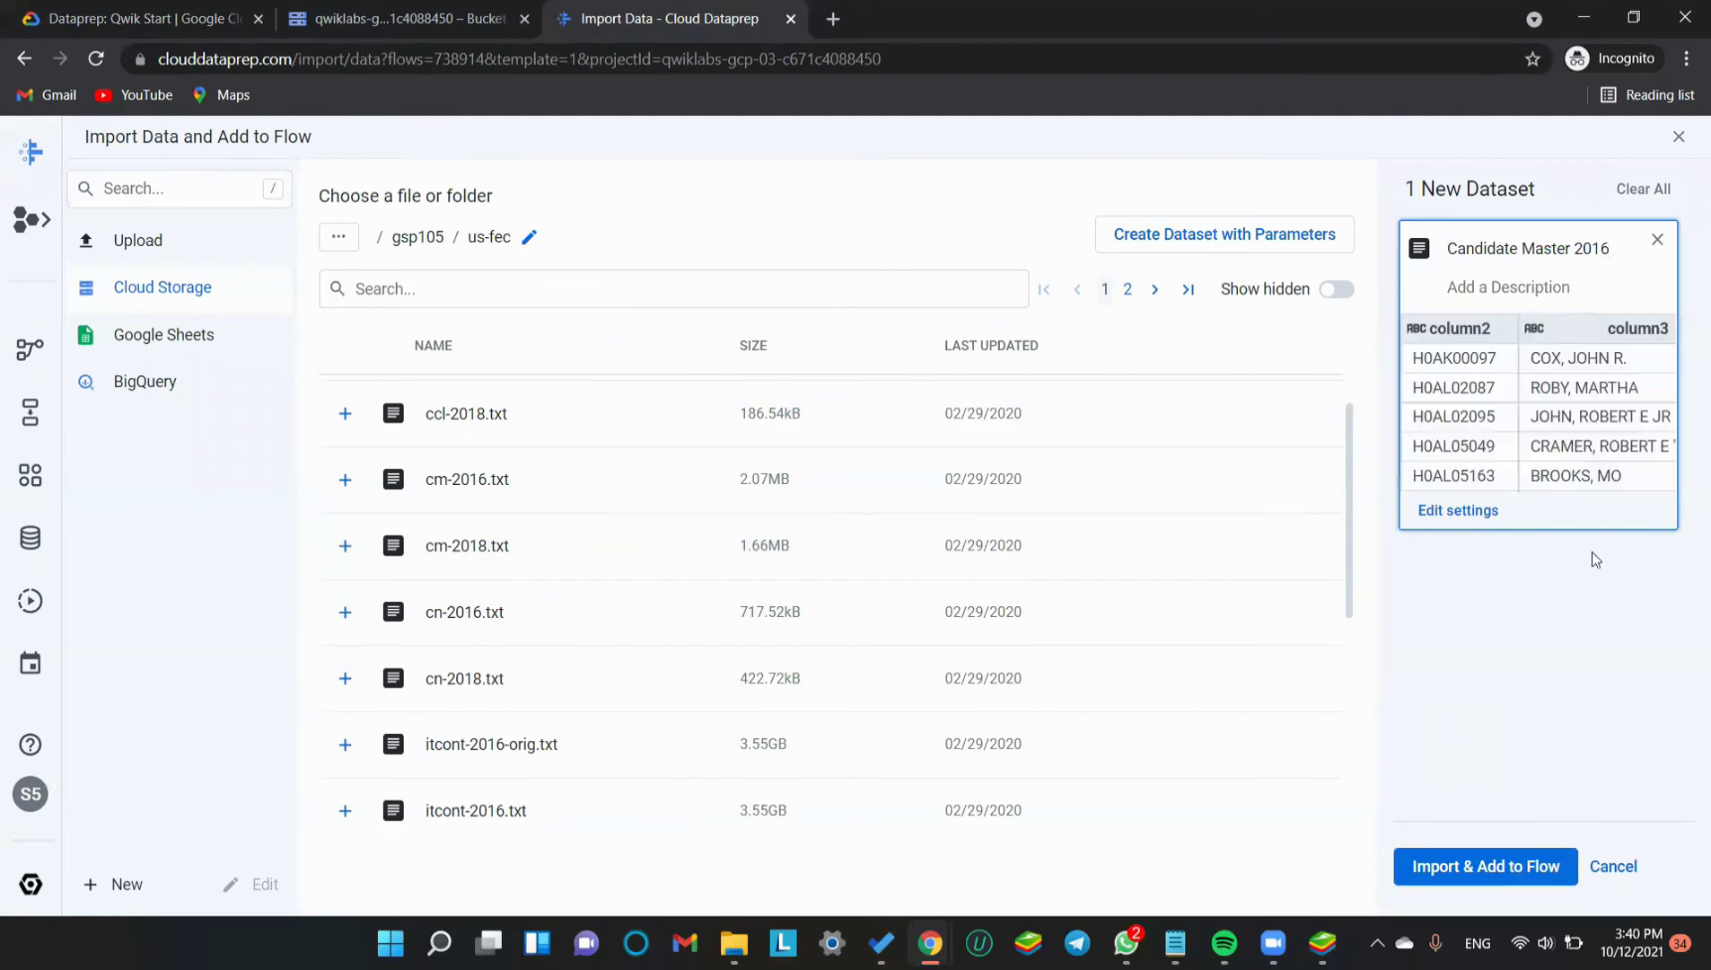
left_click(1640, 705)
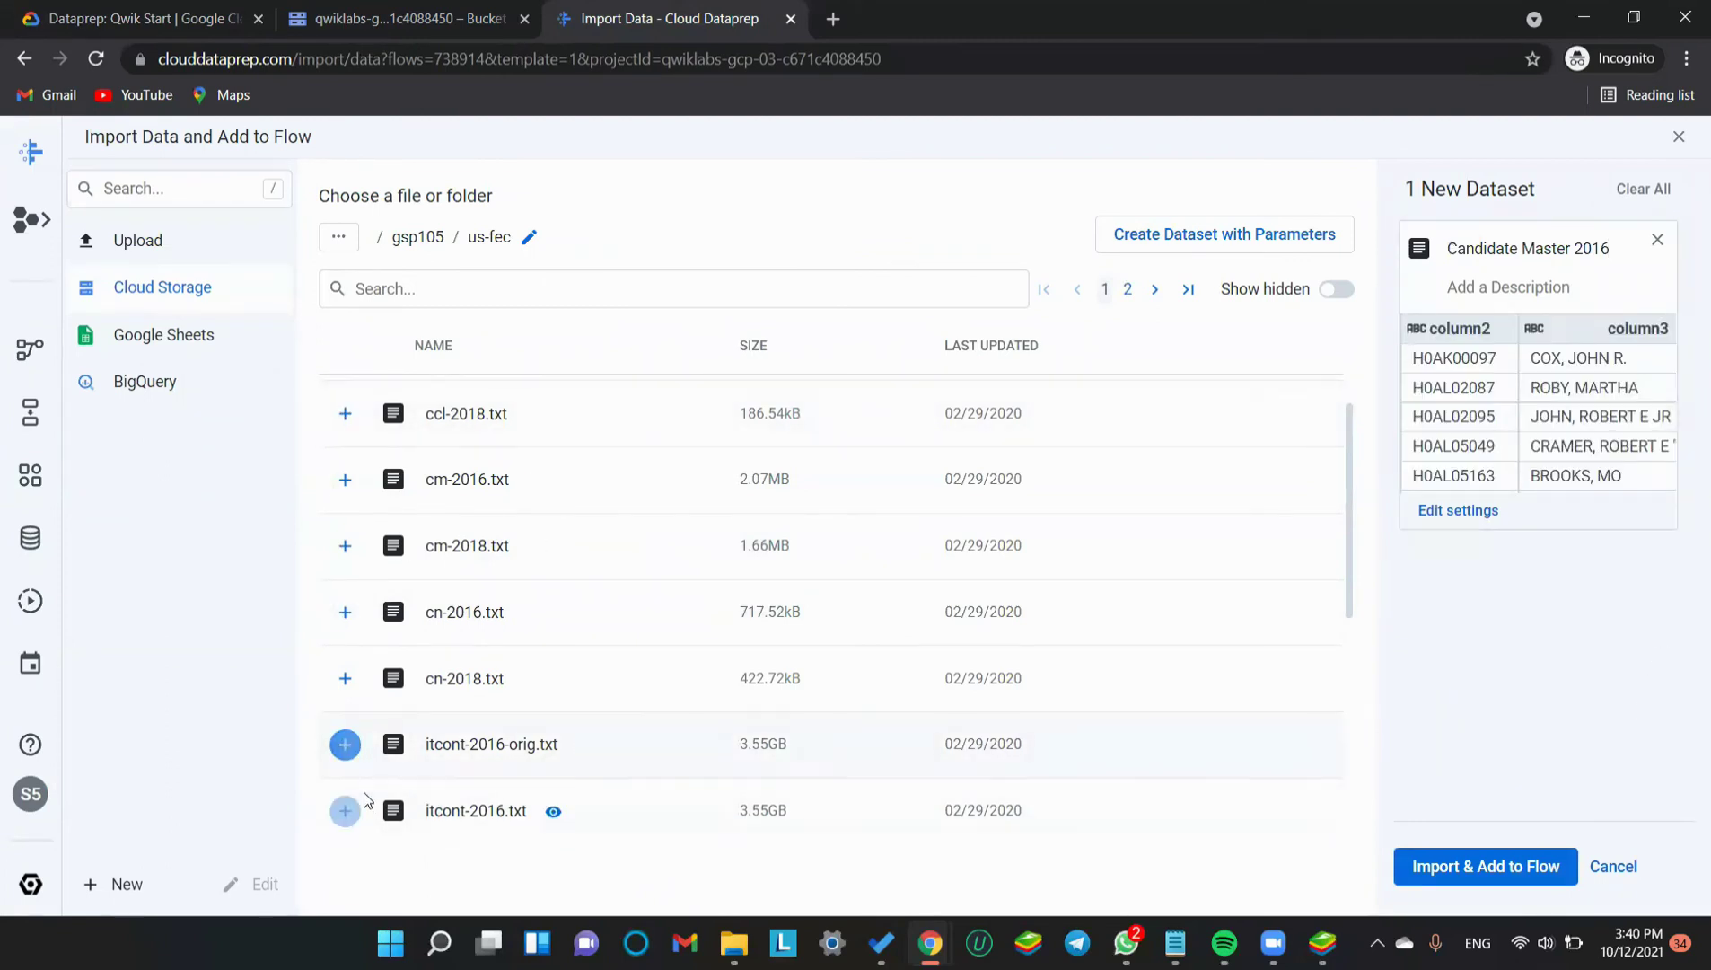
left_click(125, 11)
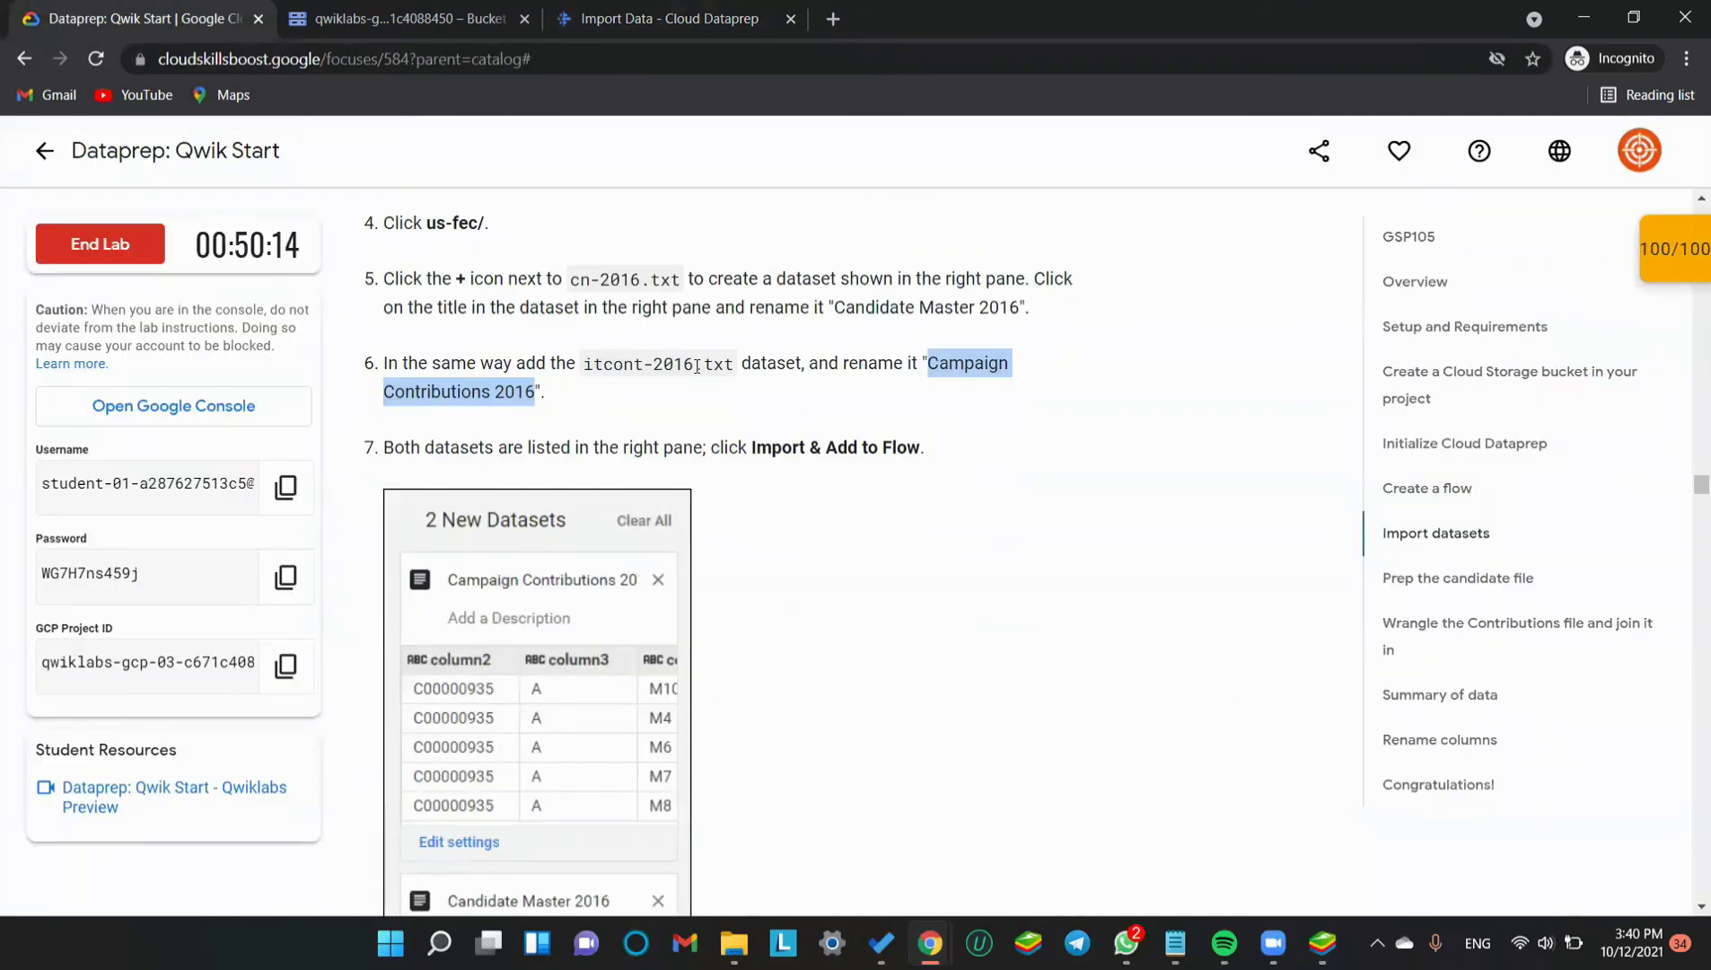
left_click(669, 359)
left_click(672, 18)
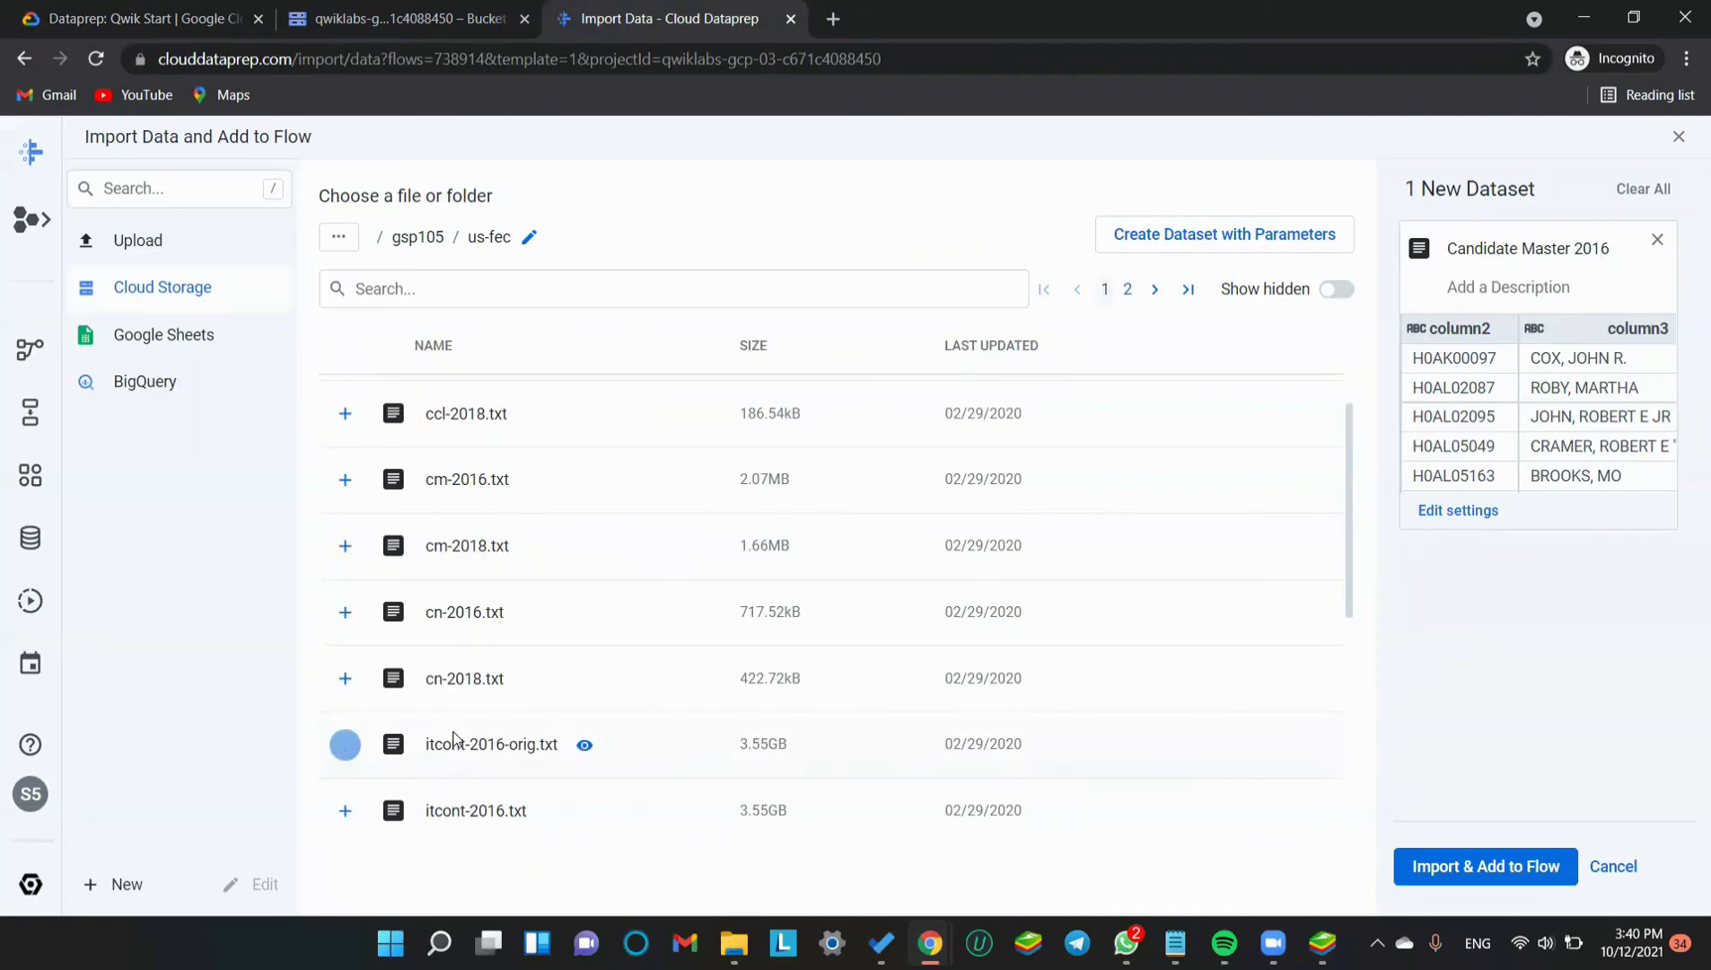
left_click(344, 811)
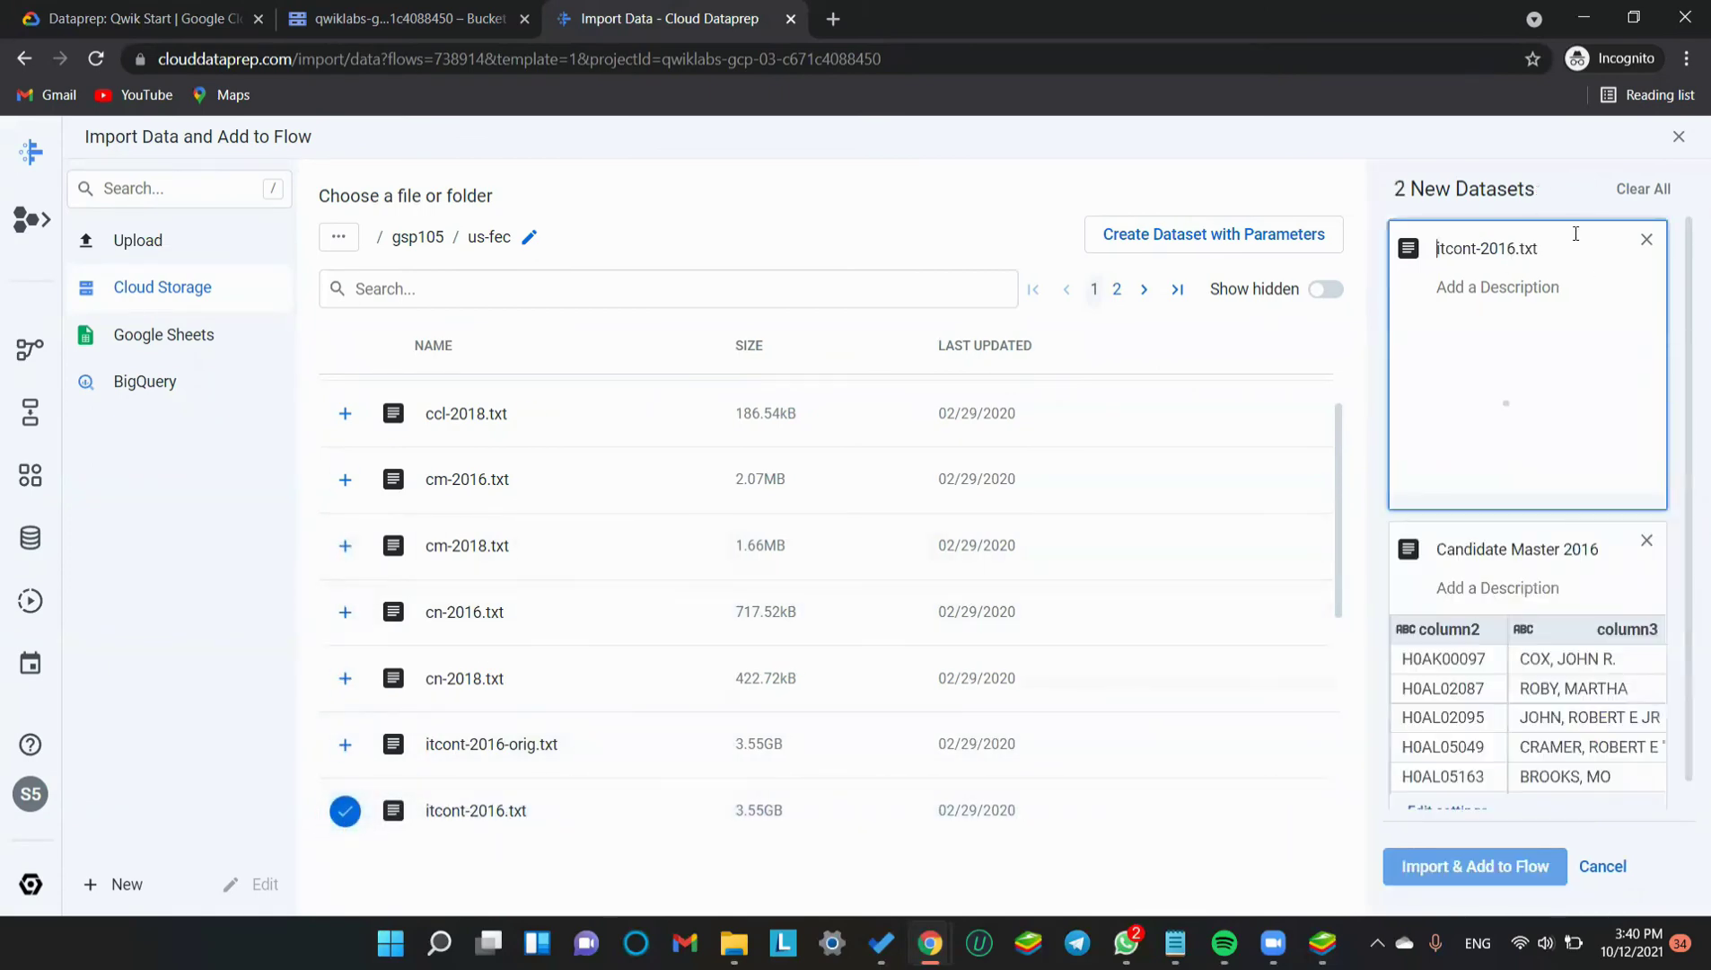
Rename the itcont-2016.txt dataset as "Campaign Contributions 2016"
key("End")
key("shift+Left")
key("shift+Left")
key("shift+Left")
key("shift+Left")
key("BackSpace")
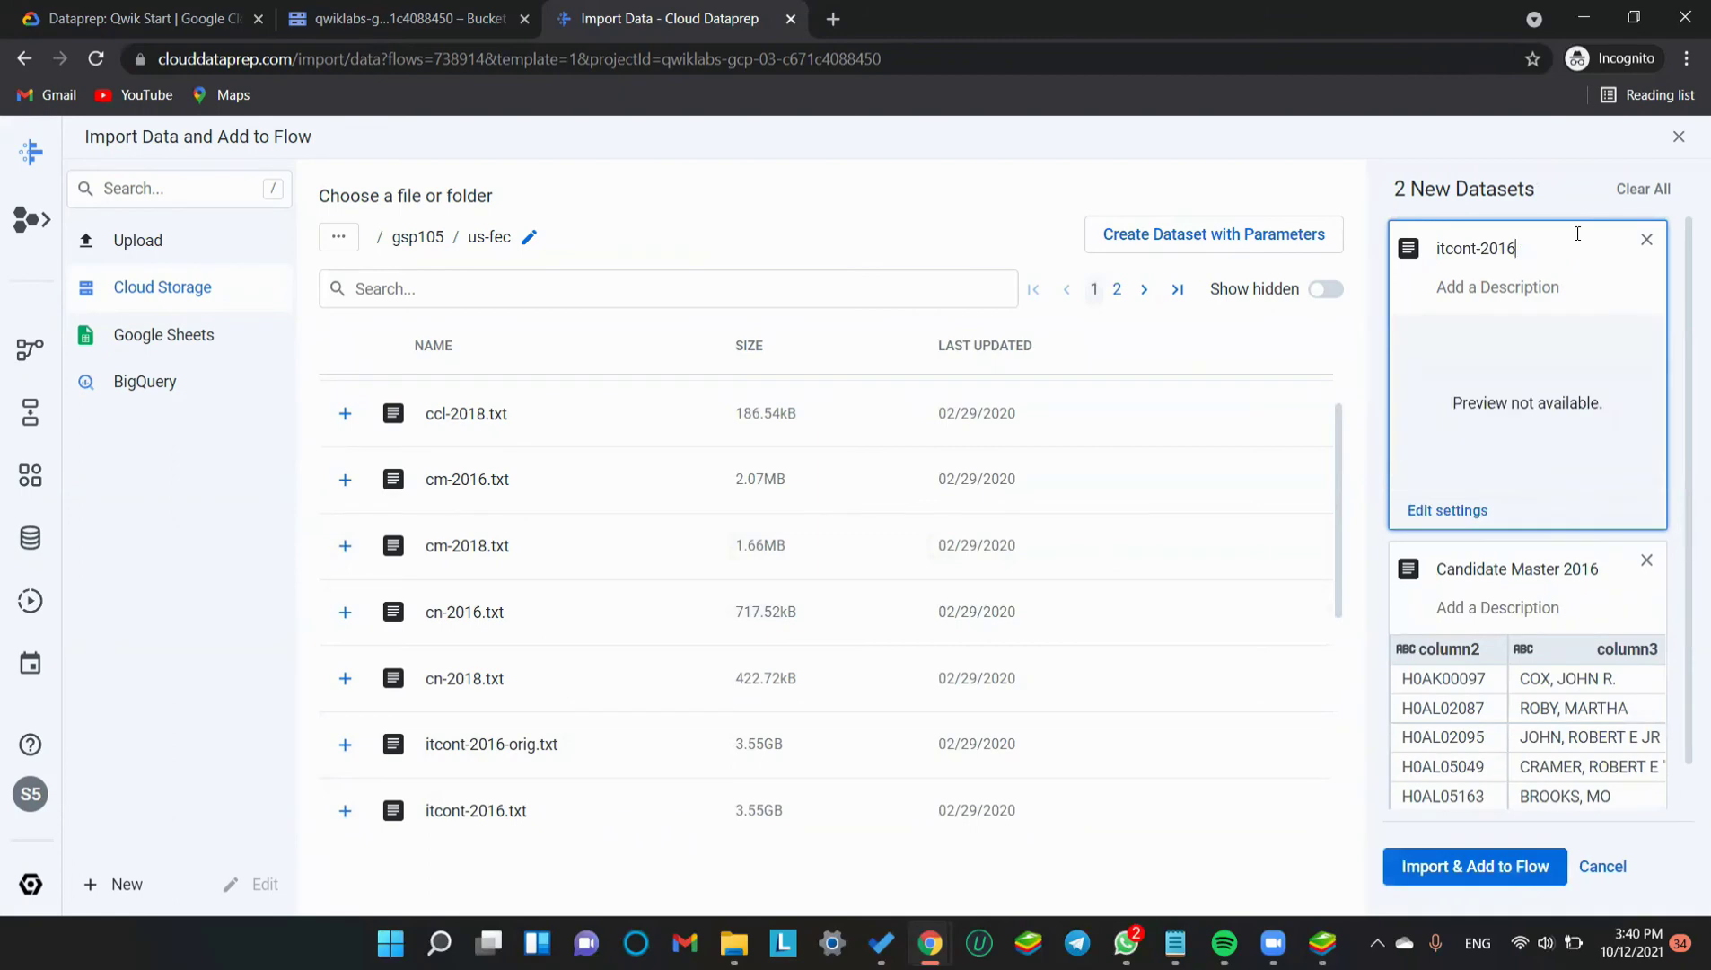
key("ctrl+a")
key("BackSpace")
key("super+v")
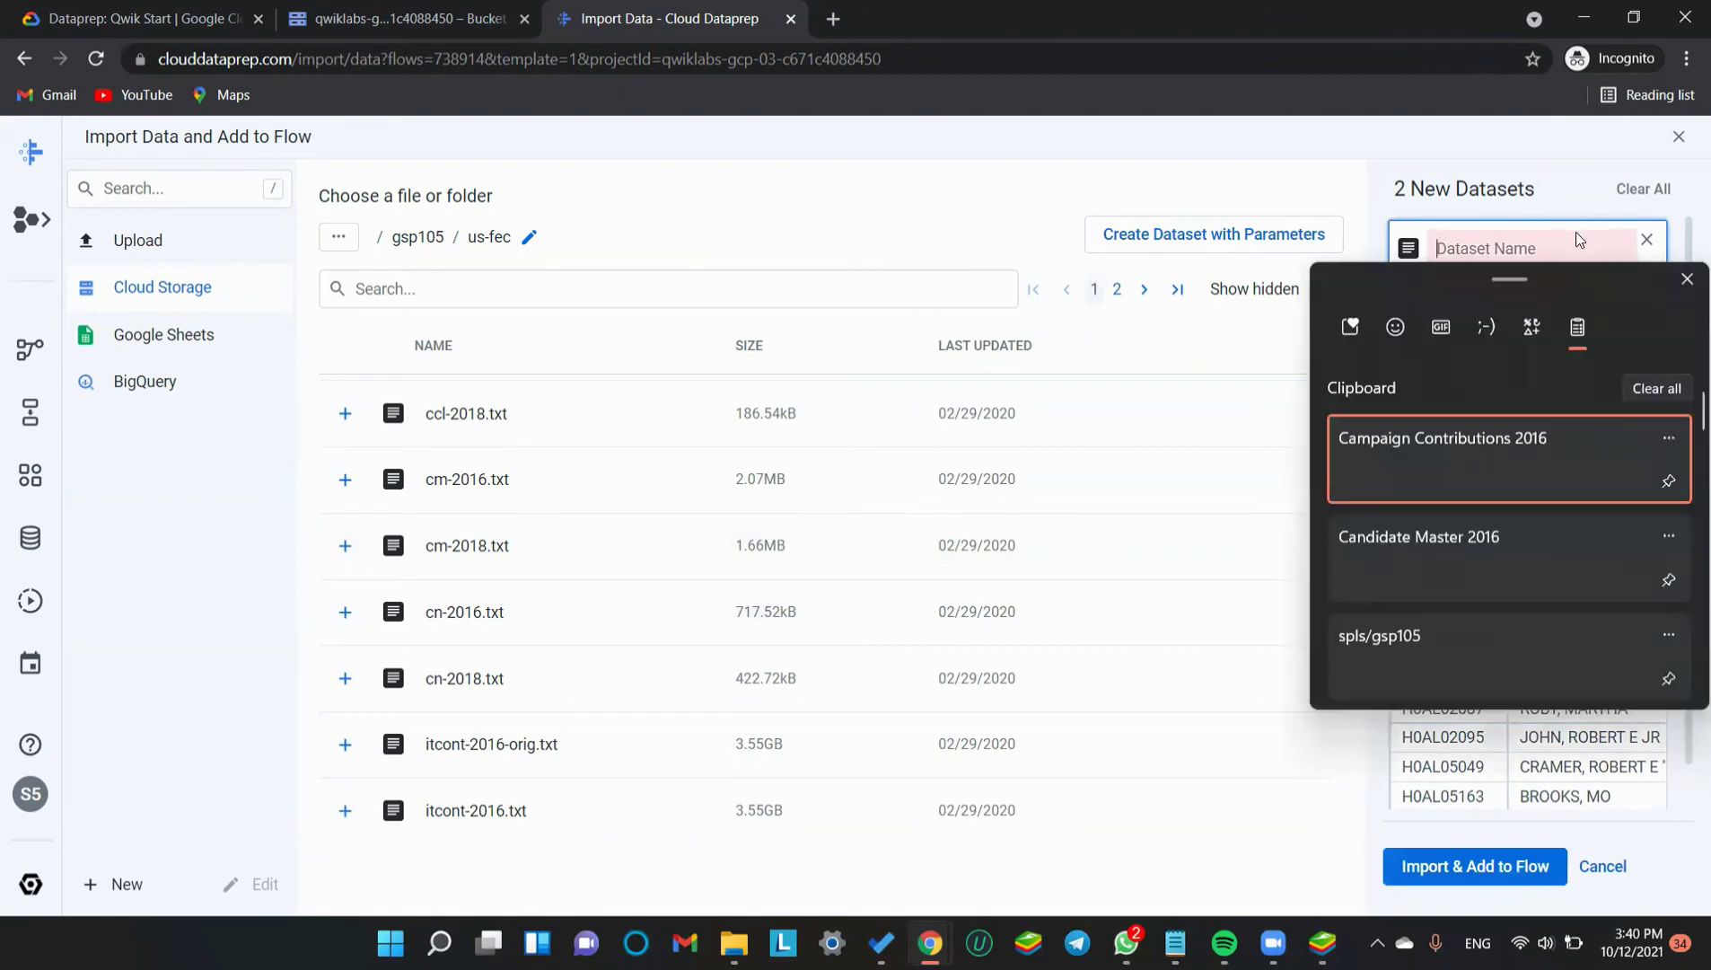
left_click(1453, 439)
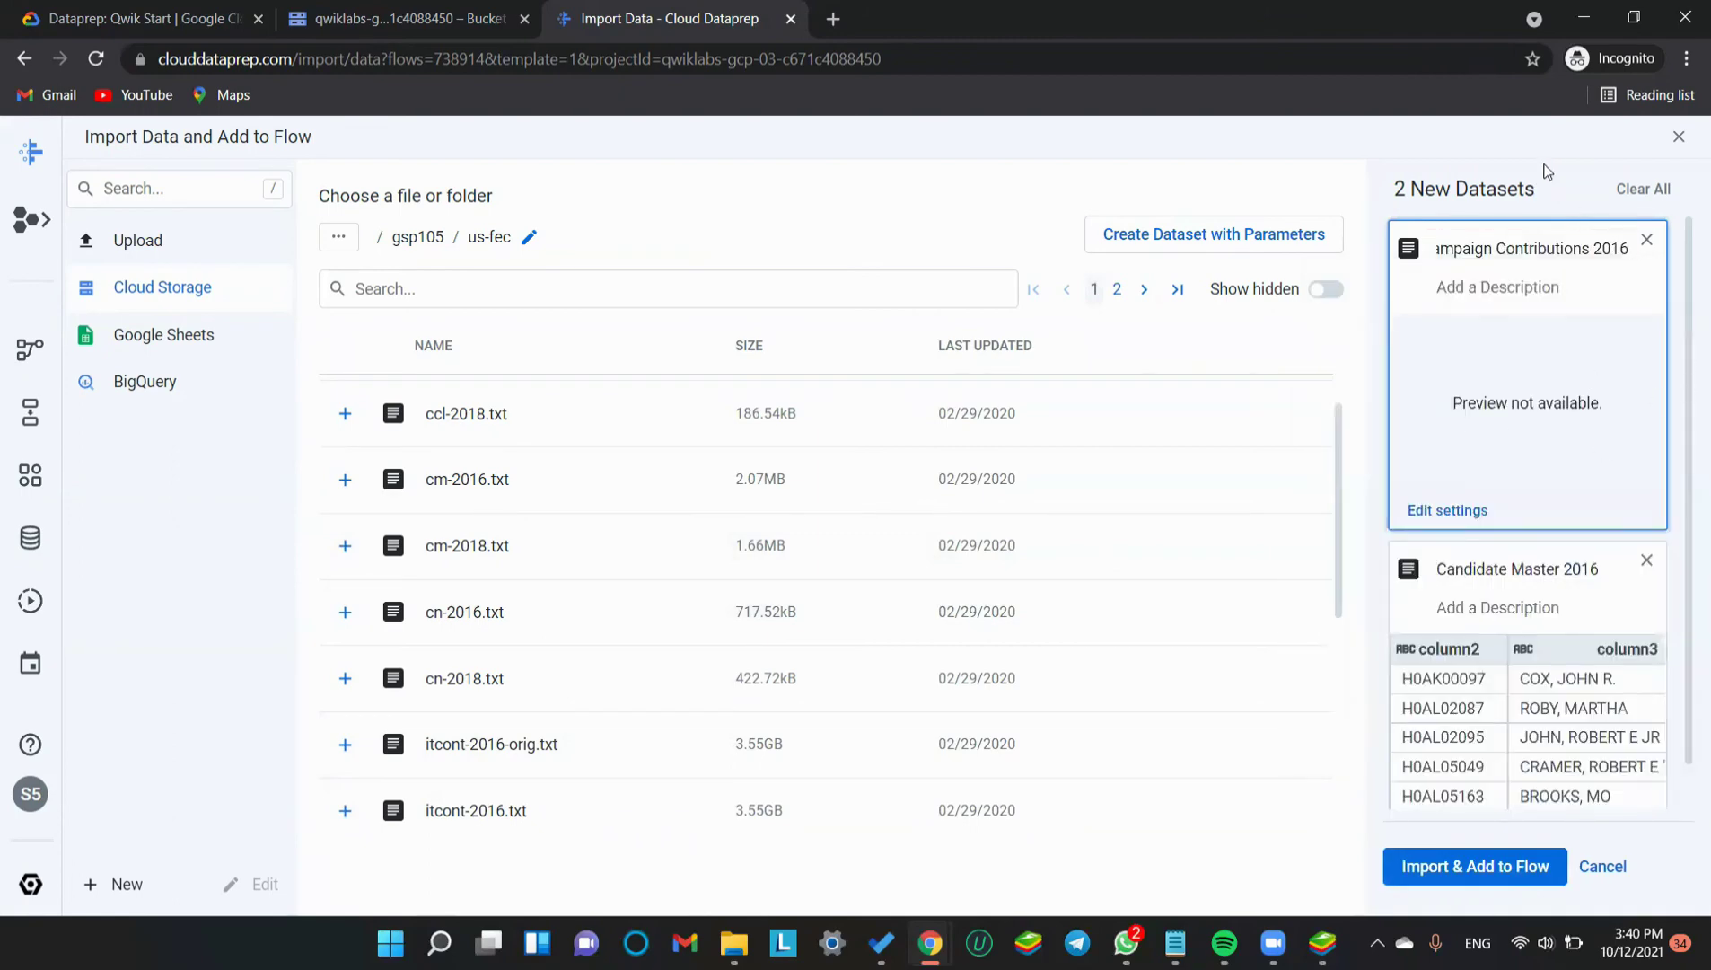
left_click(1556, 186)
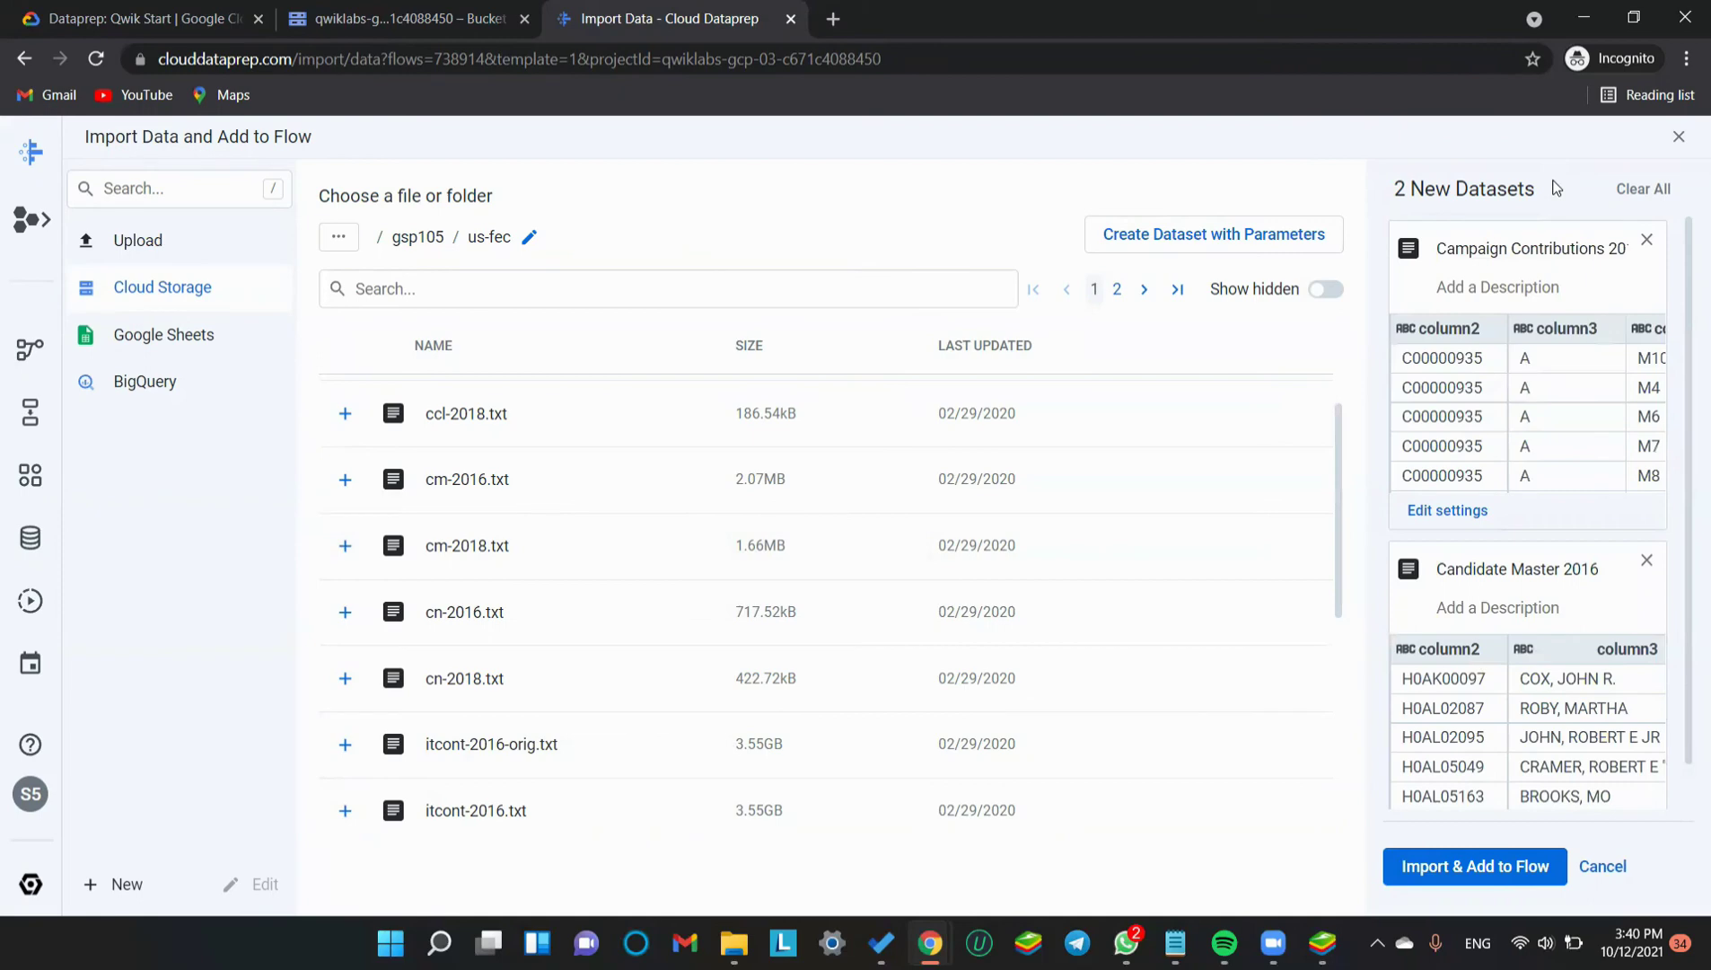
Check the lab's final import instruction, then import both new datasets and add them to the flow
left_click(106, 9)
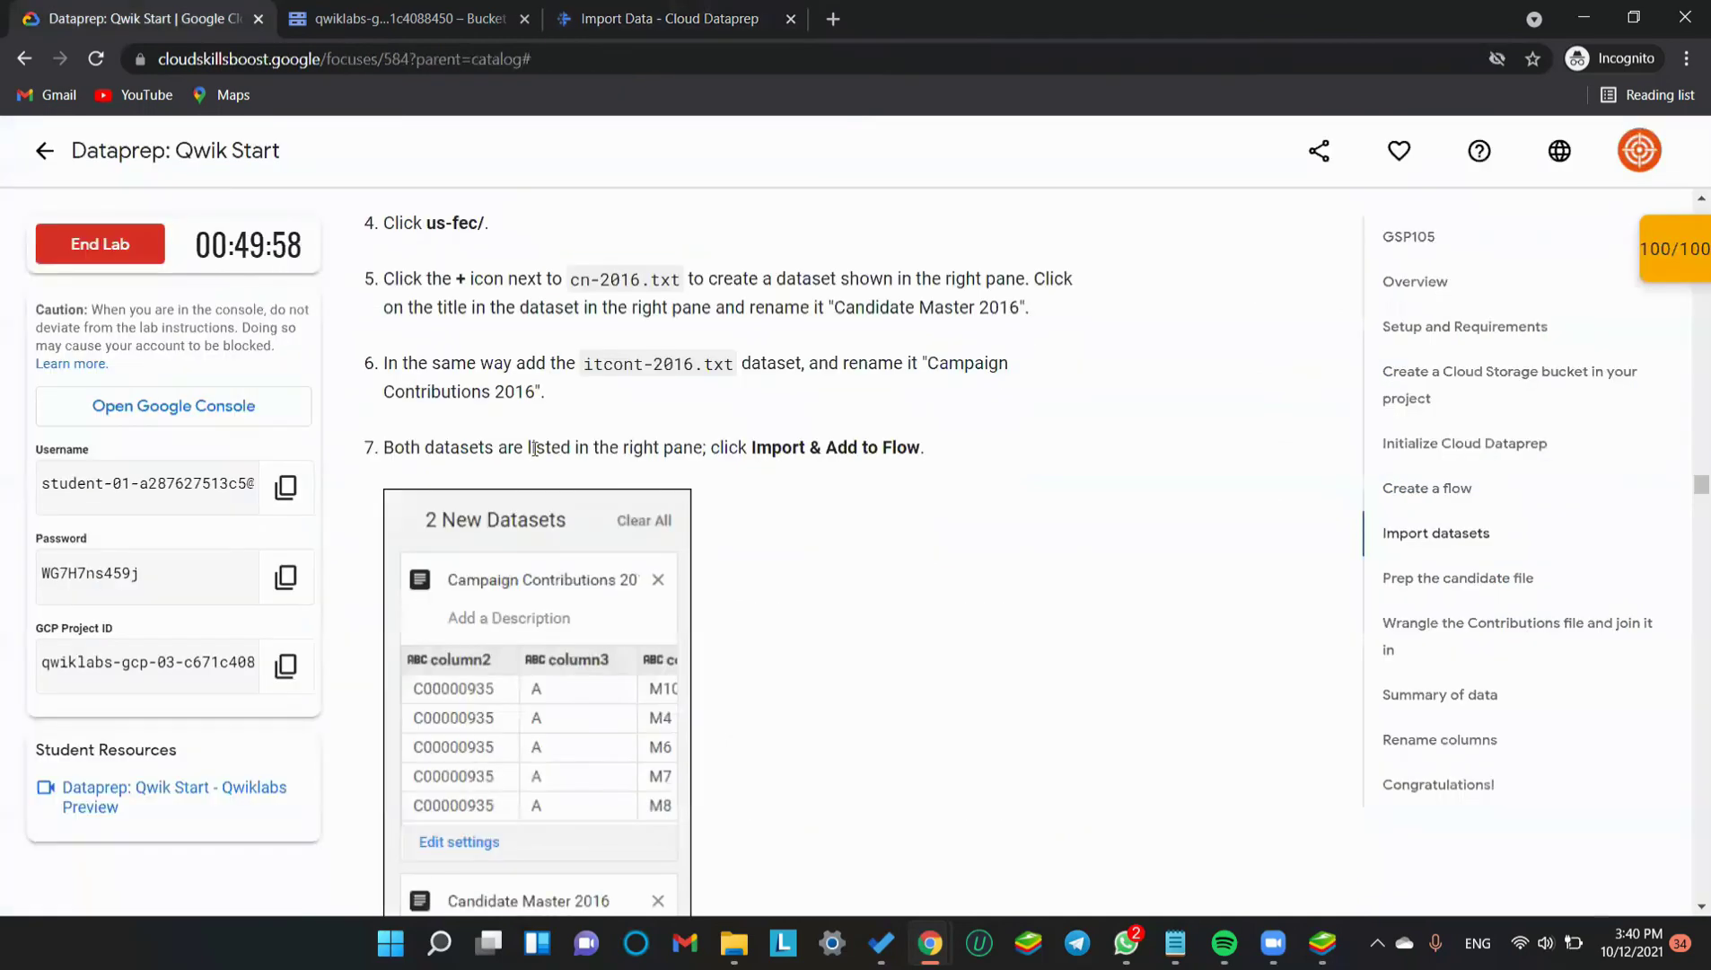
scroll(673, 453, "down", 1)
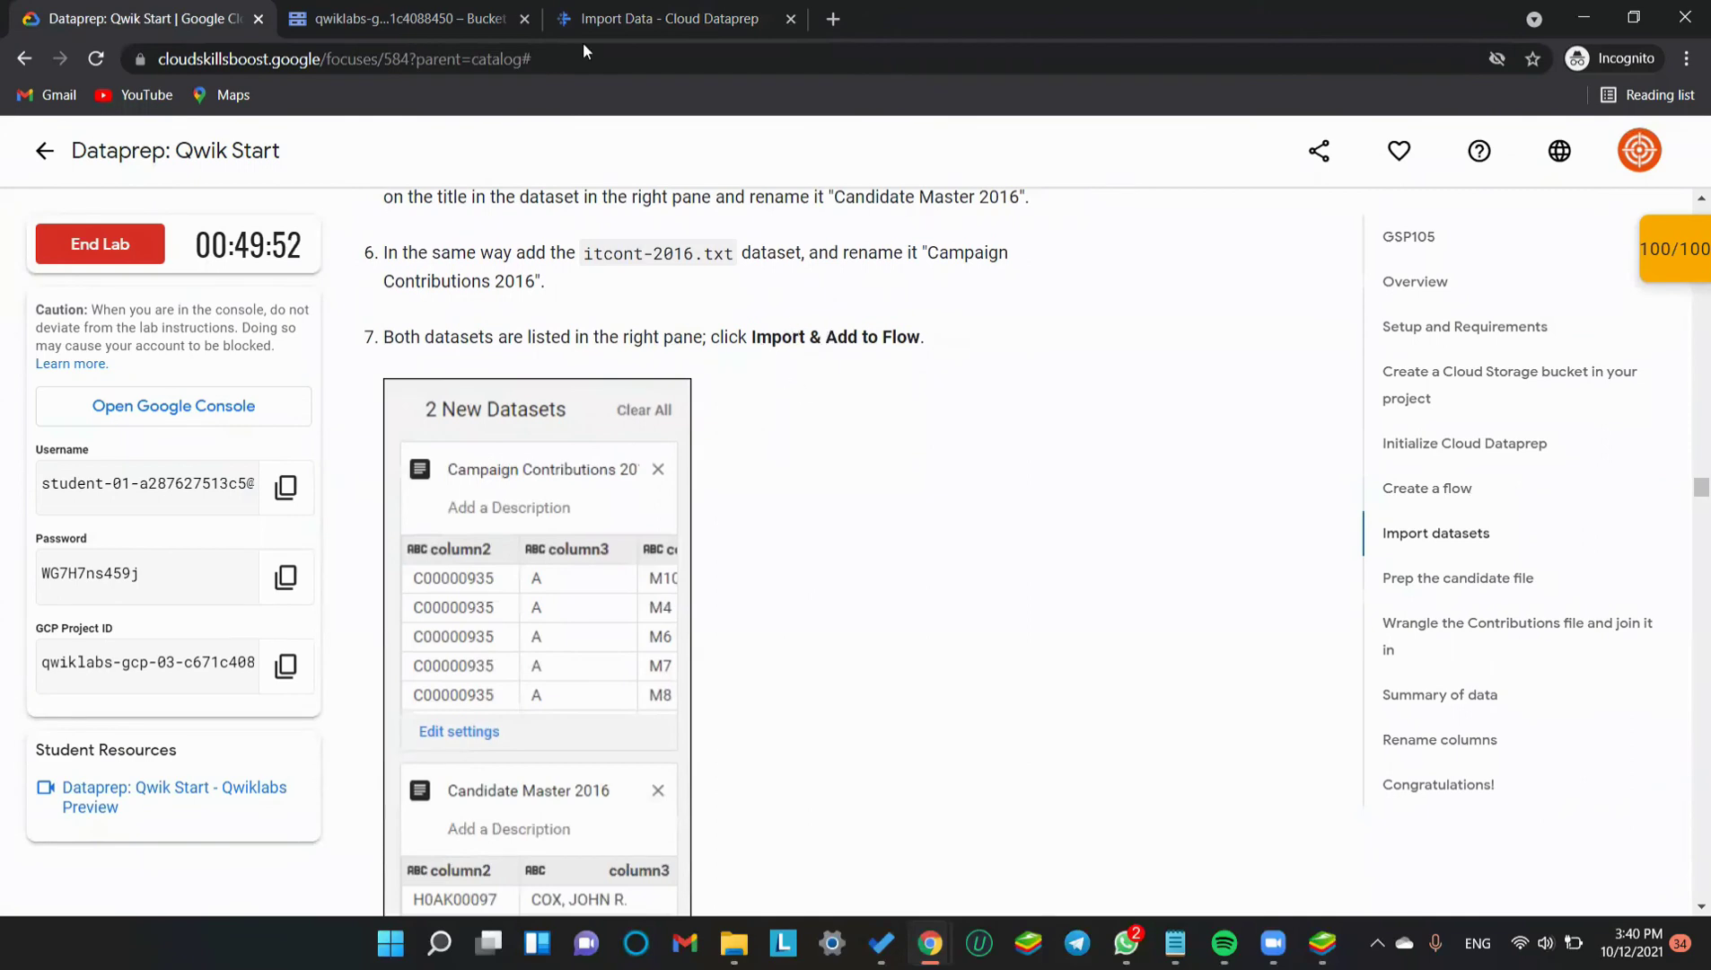
left_click(589, 20)
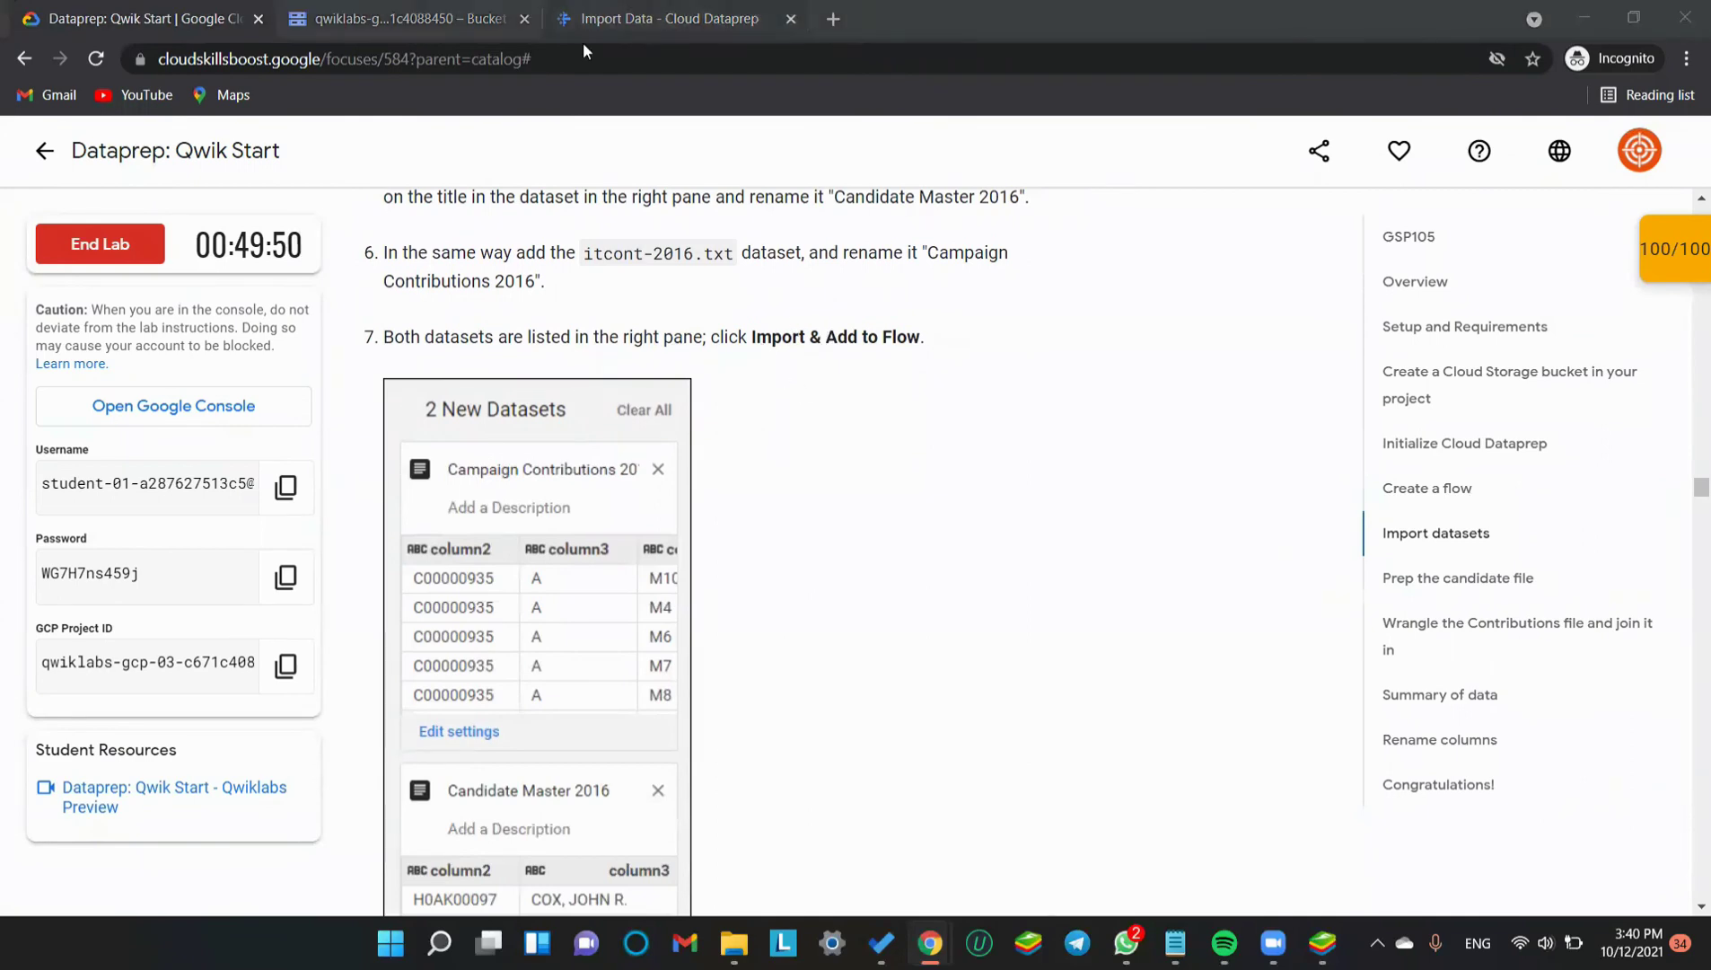
left_click(1445, 864)
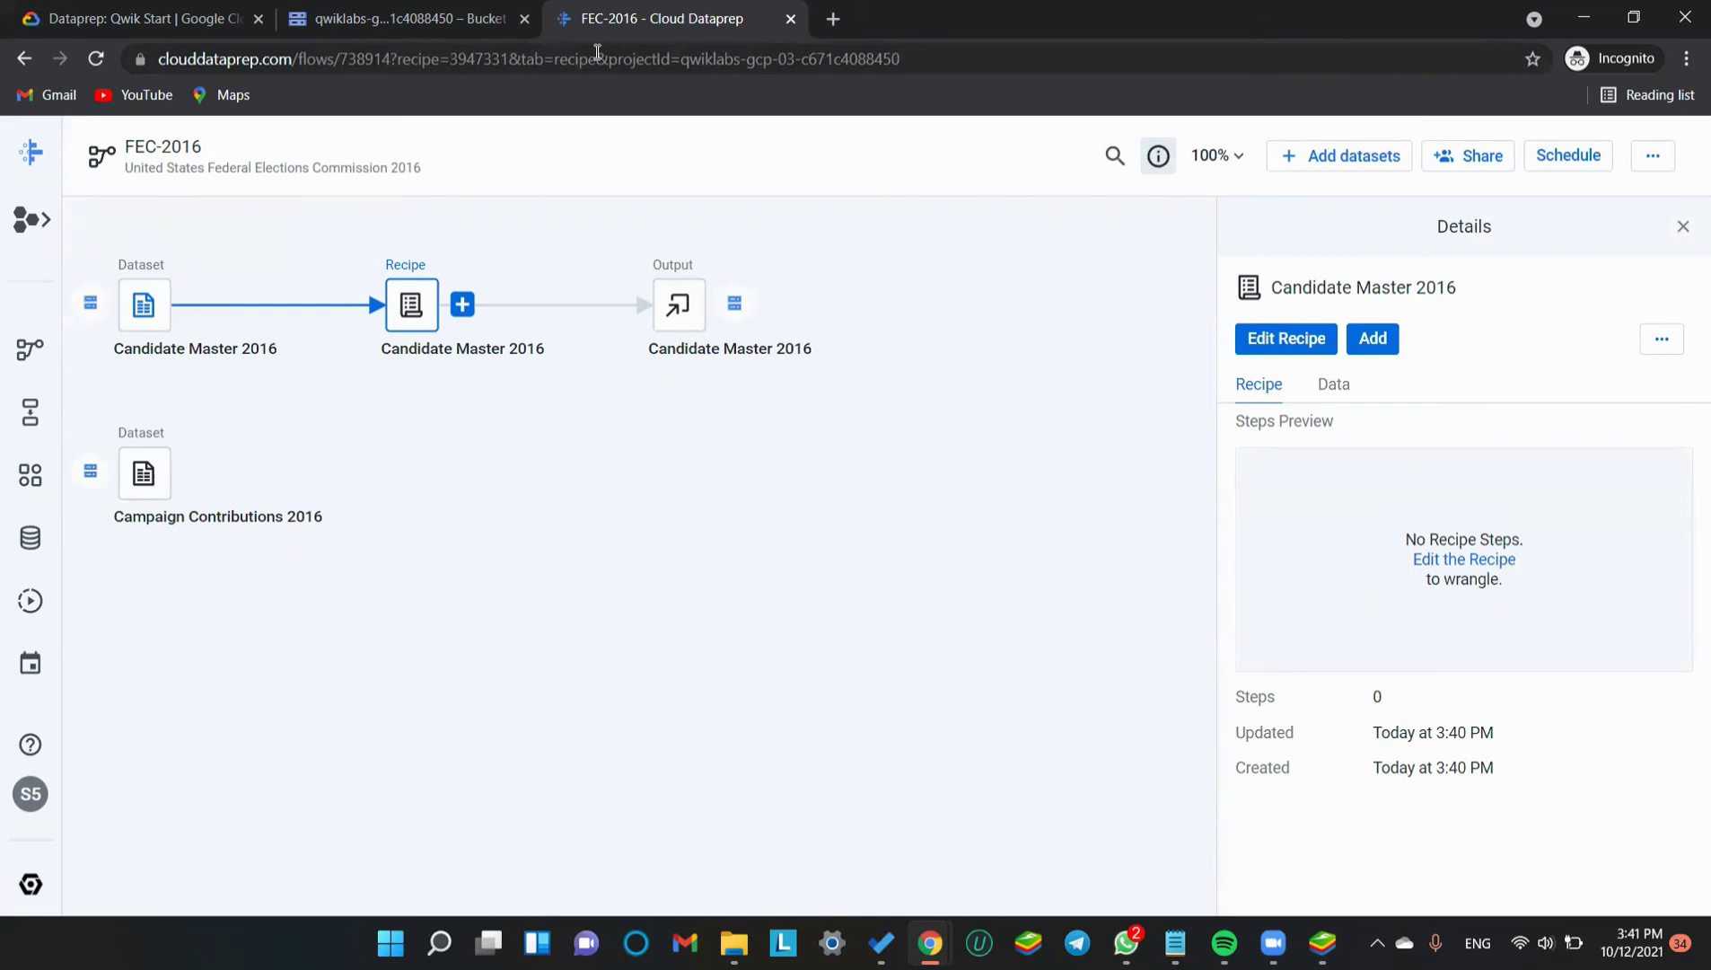
Read the lab's first instruction for prepping the candidate file and open the Candidate Master 2016 recipe for editing
left_click(162, 9)
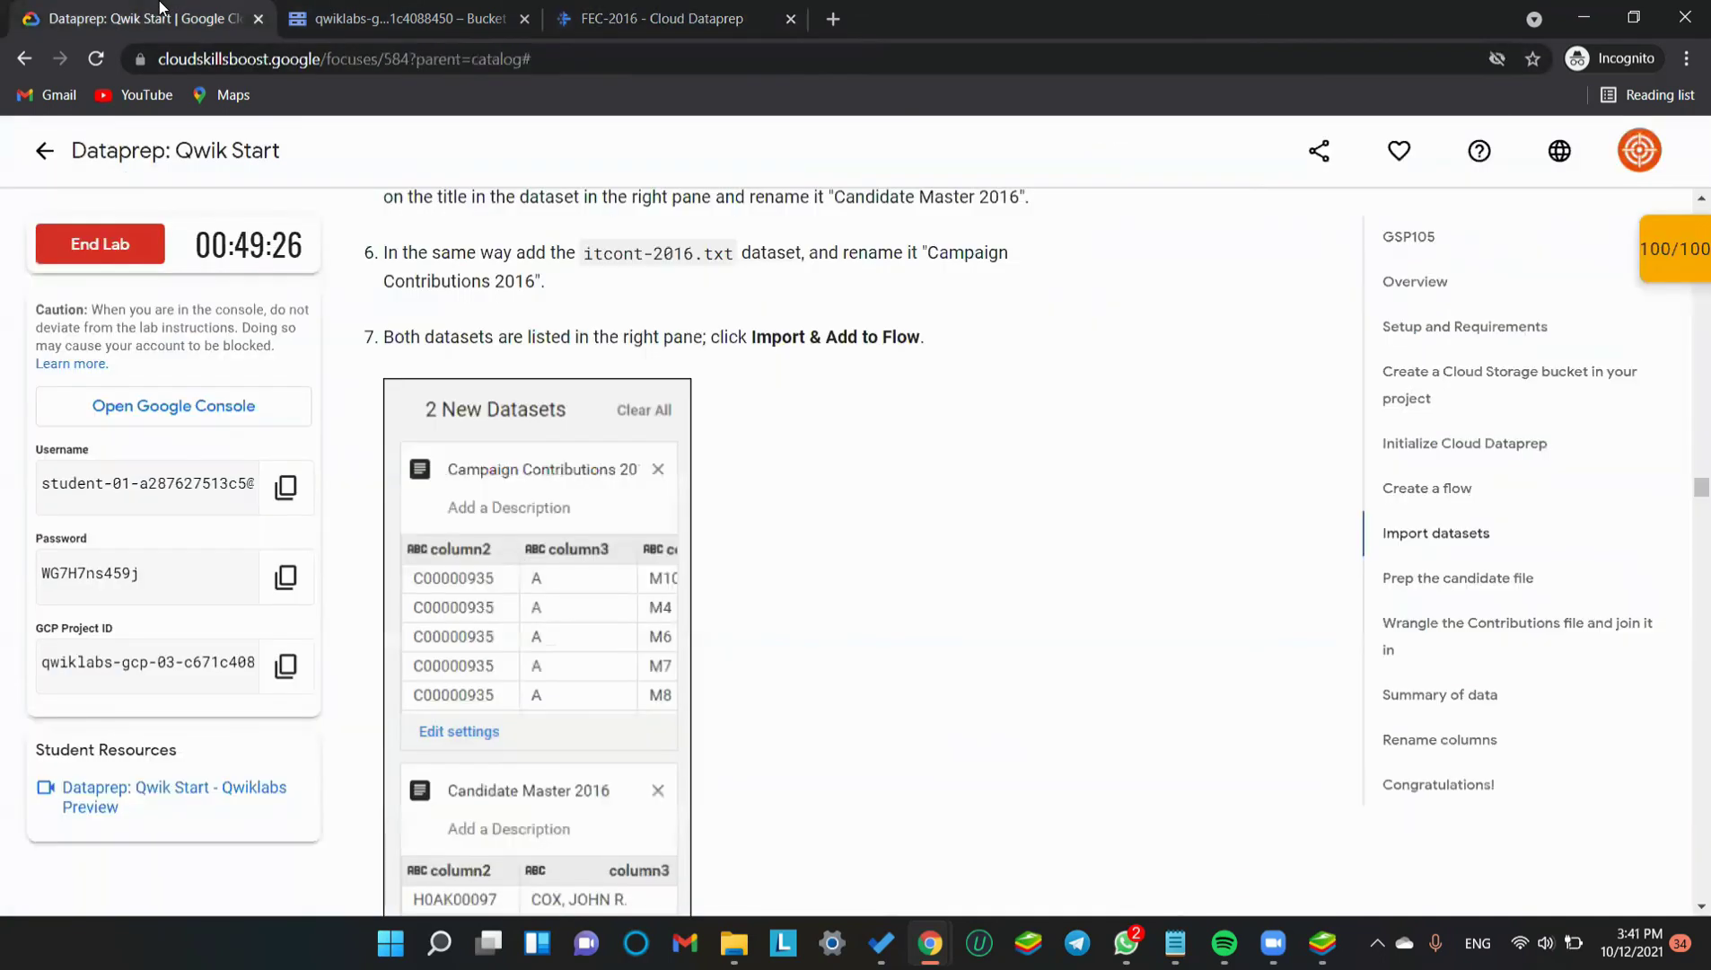
scroll(804, 575, "down", 6)
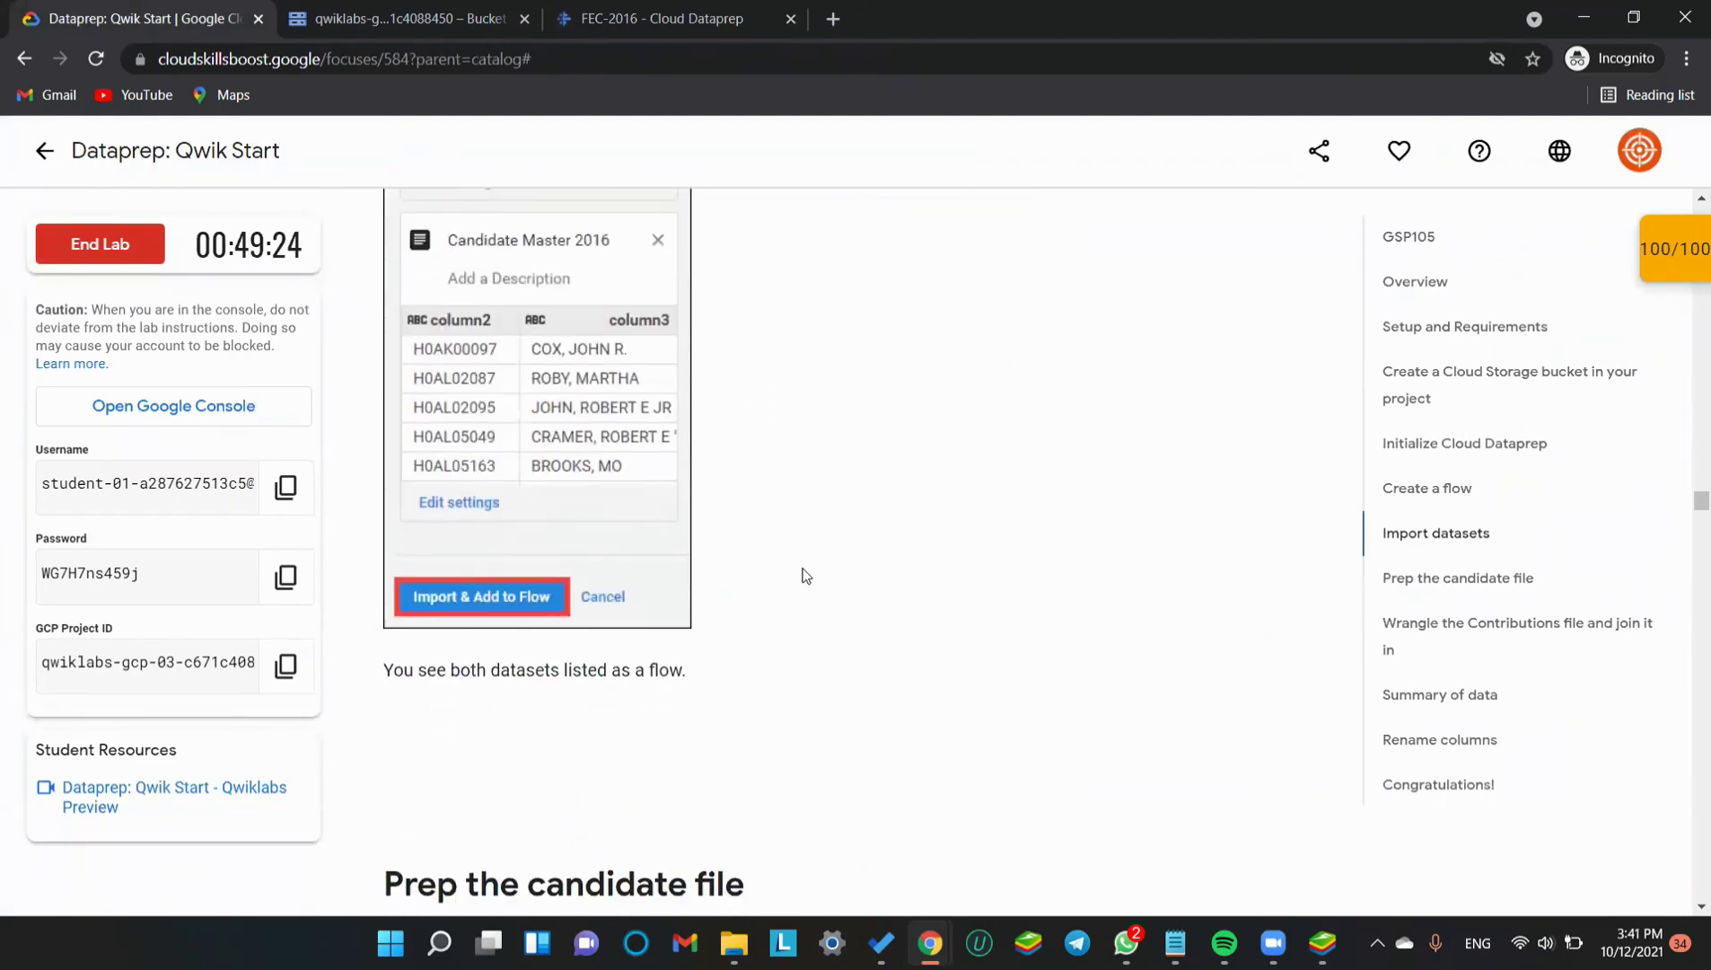
scroll(805, 576, "down", 3)
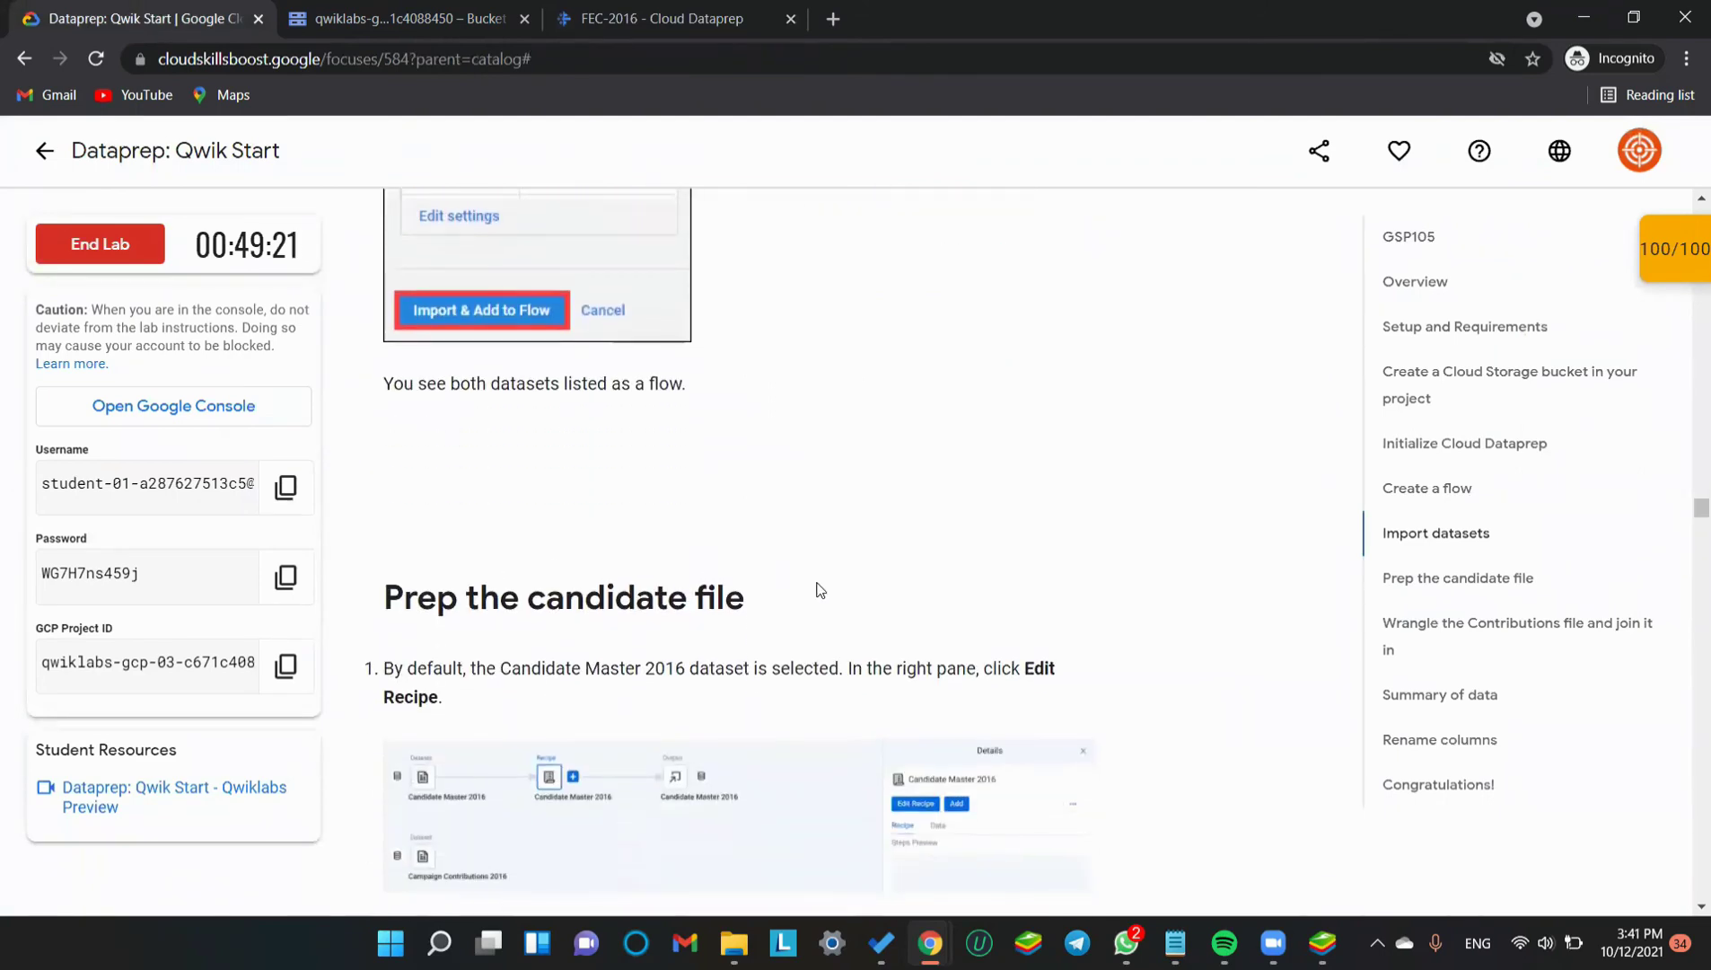
scroll(819, 589, "down", 1)
scroll(853, 598, "down", 2)
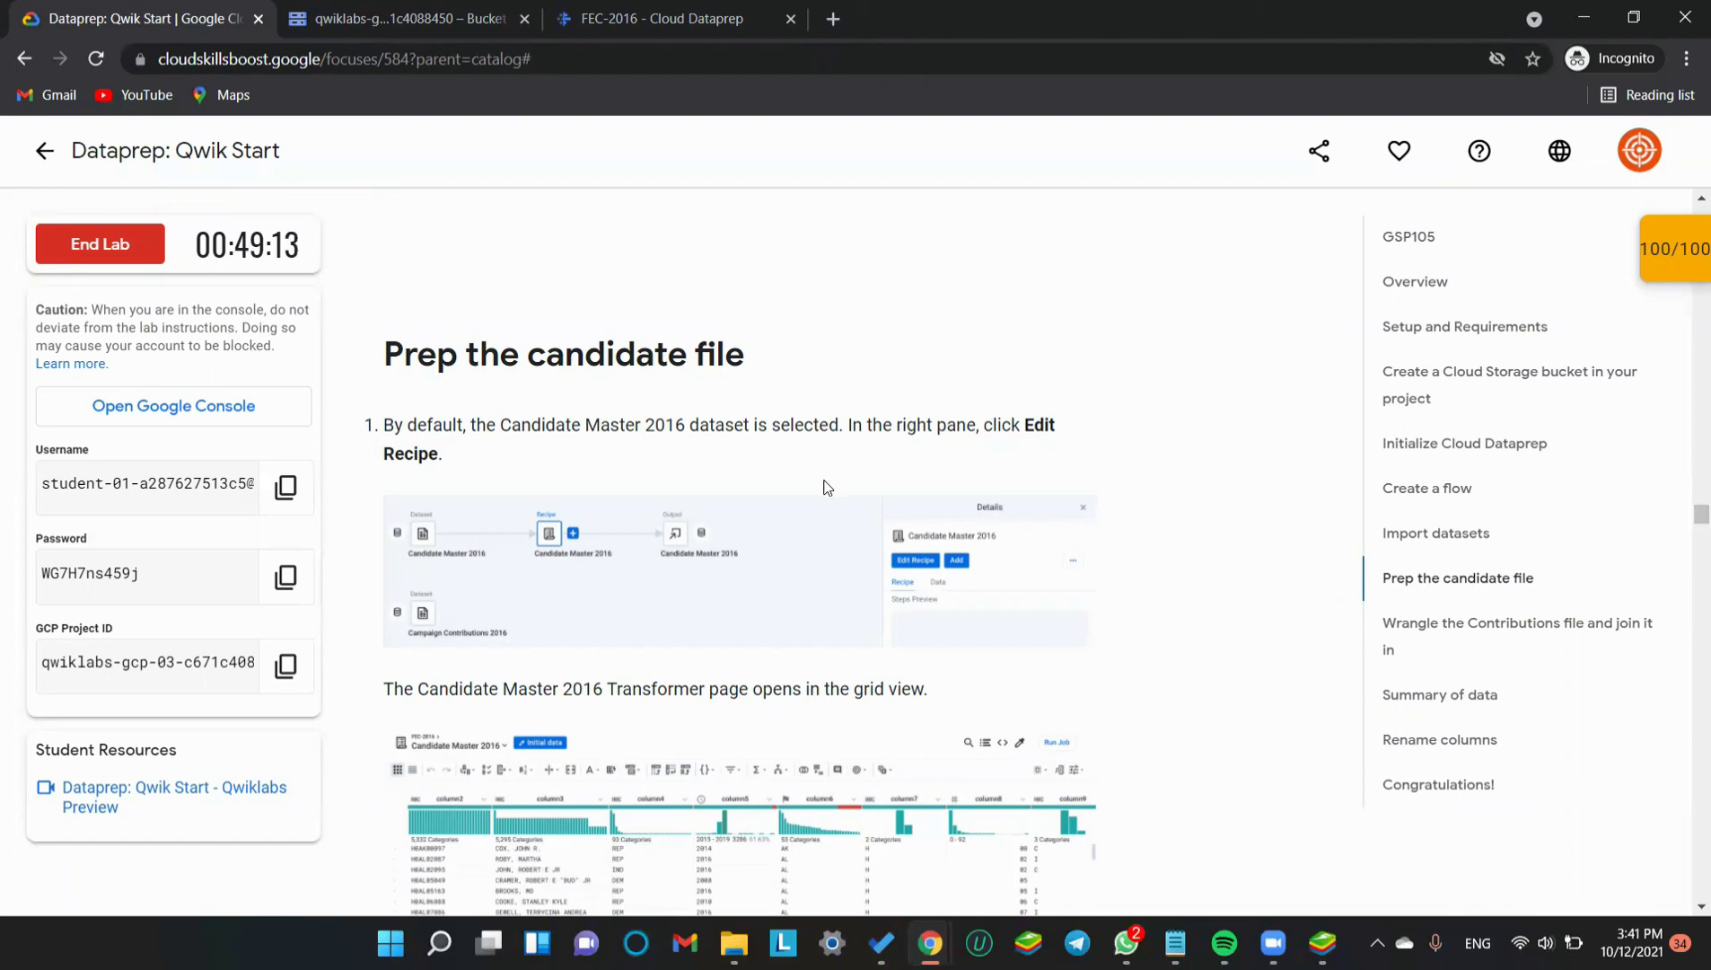
scroll(644, 229, "down", 1)
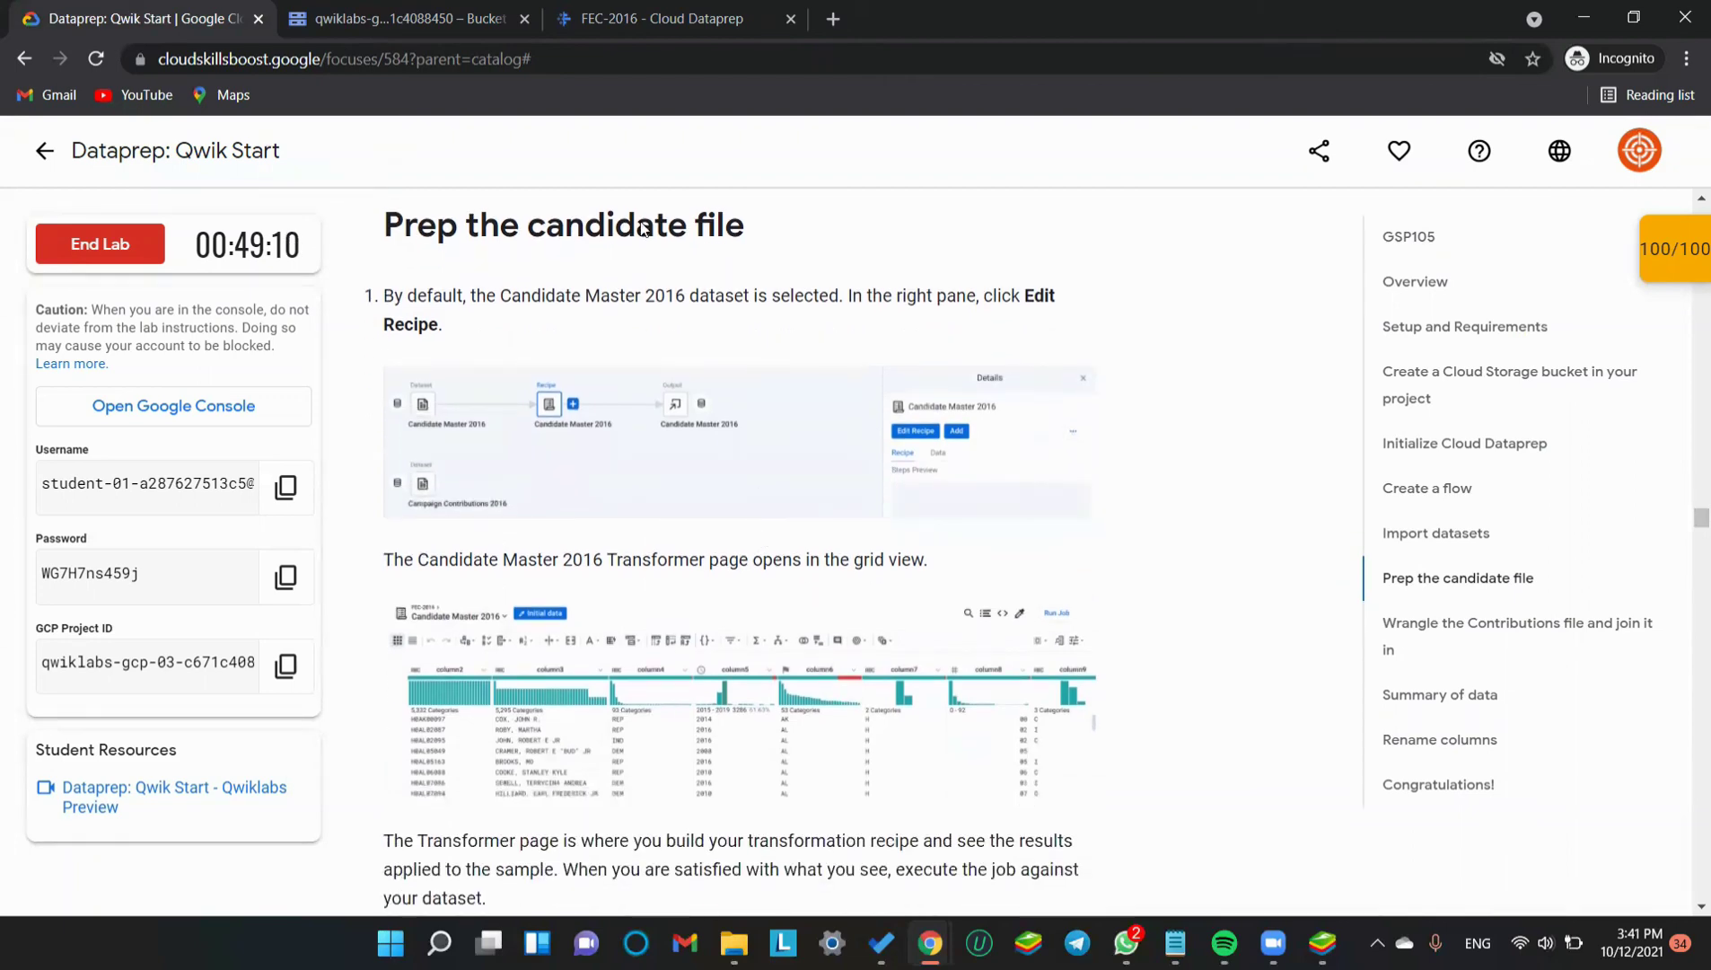
left_click(609, 34)
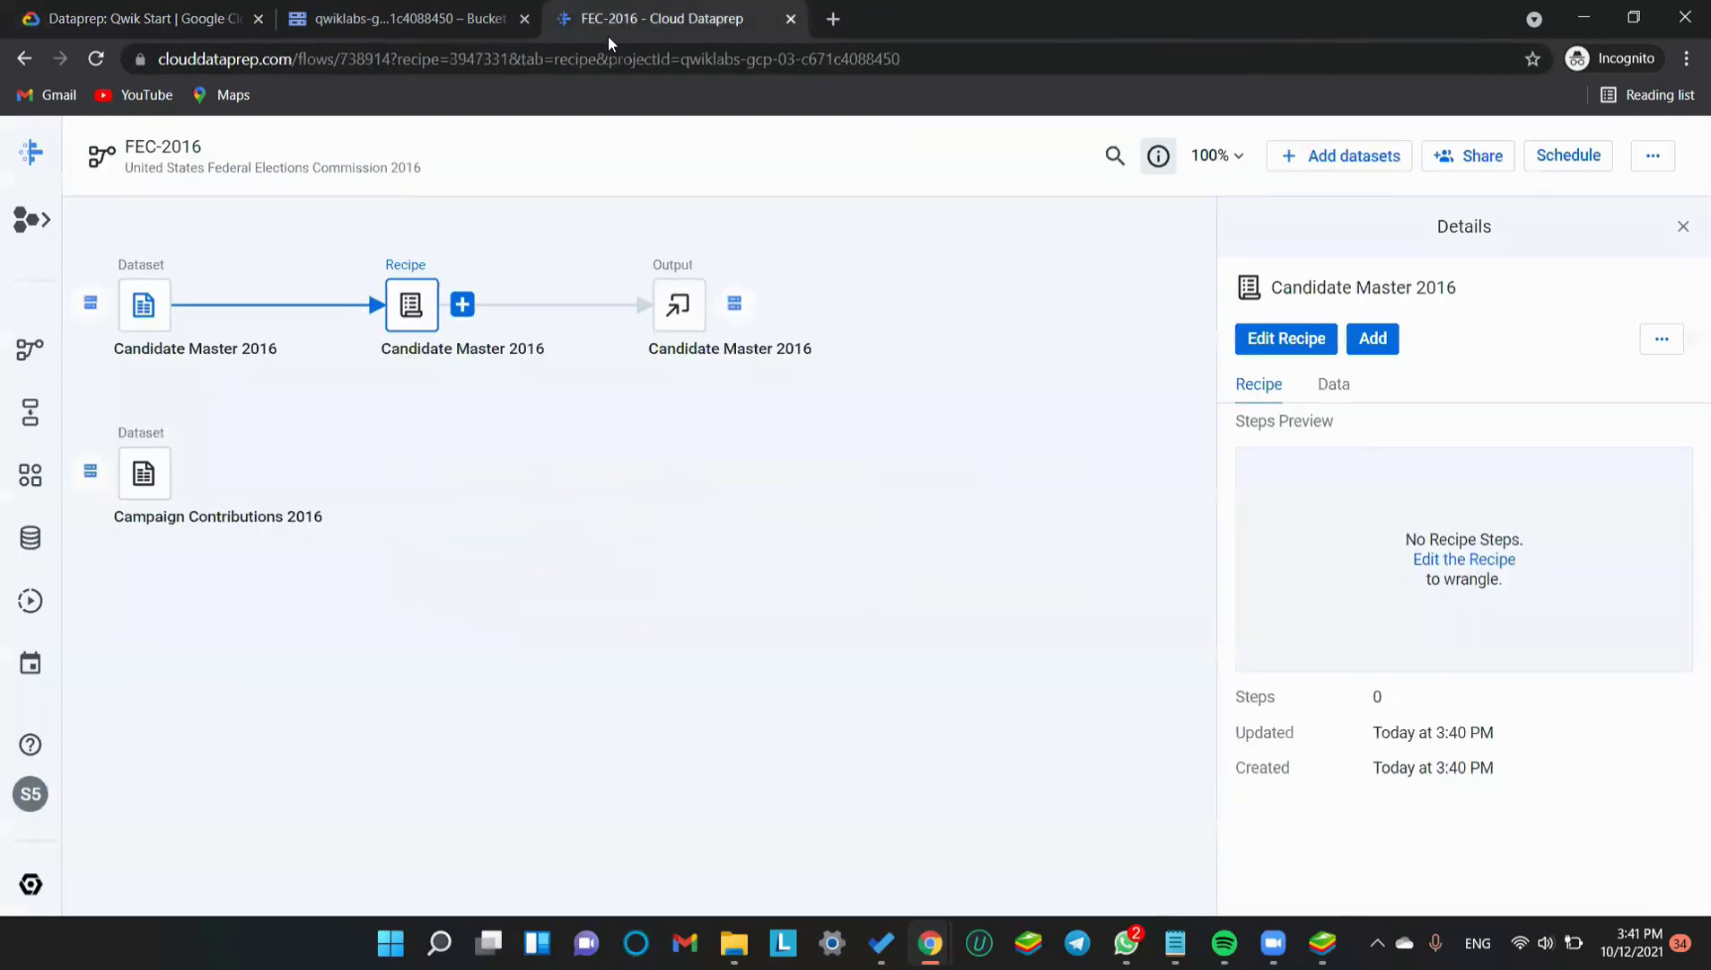
left_click(1310, 340)
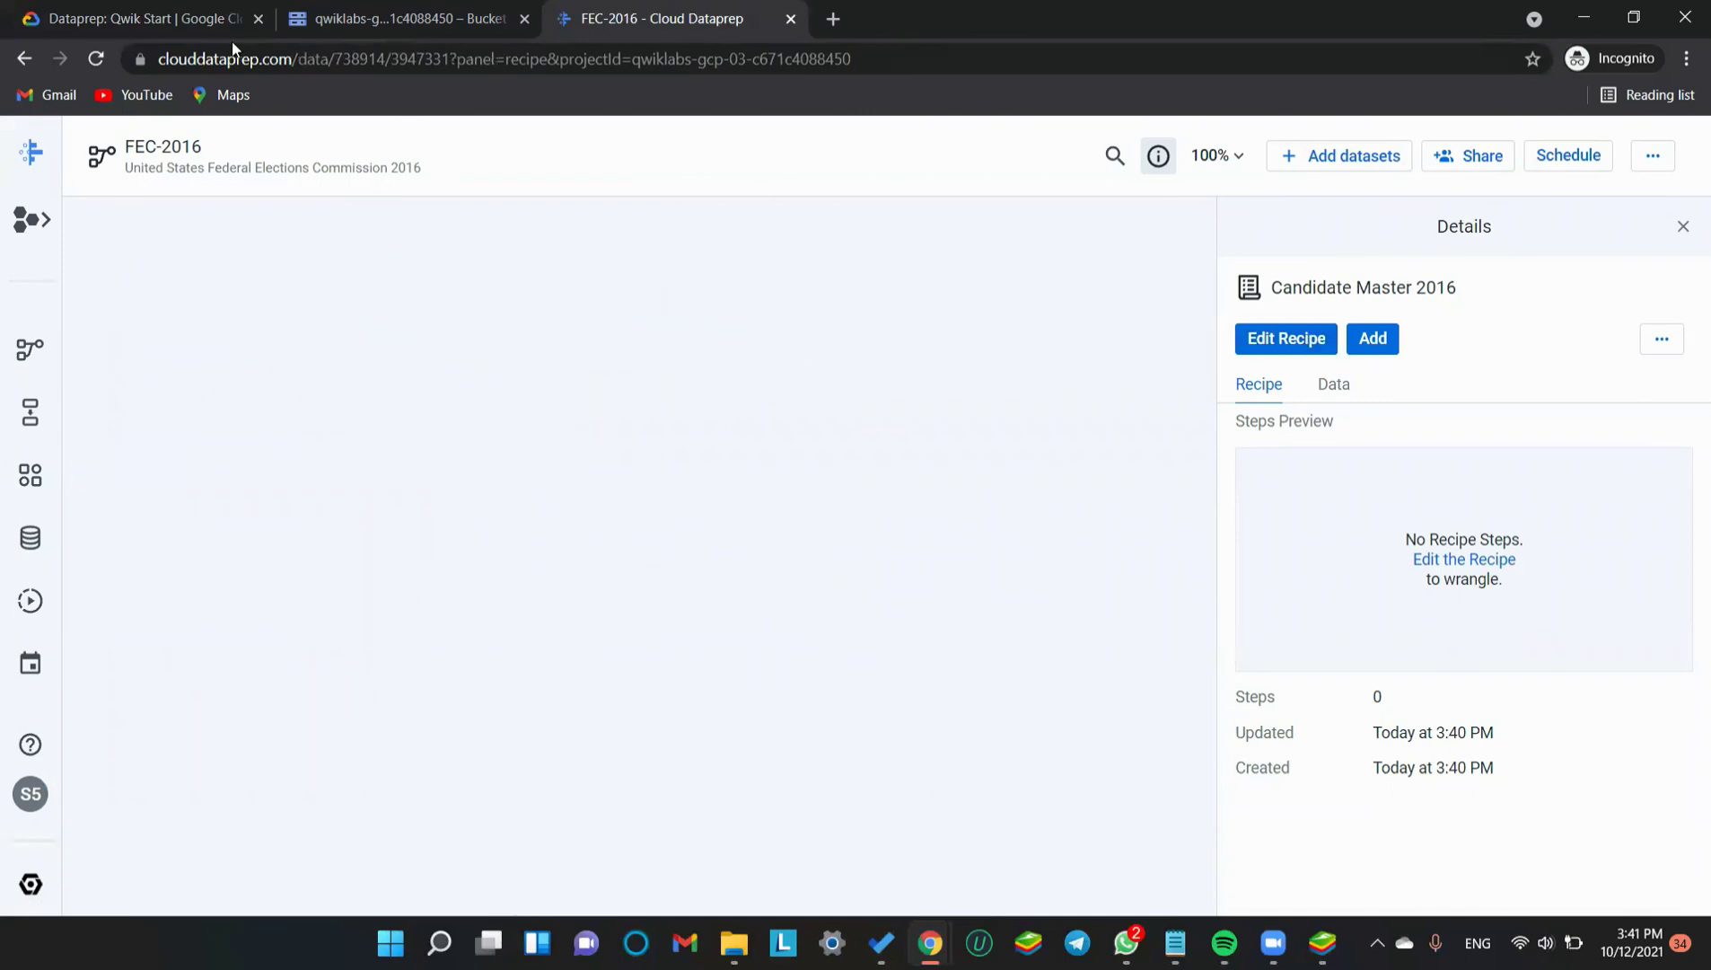
Return to the lab instructions and read the Prep the candidate file section, including the column5 and column6 steps
left_click(167, 19)
scroll(663, 540, "down", 1)
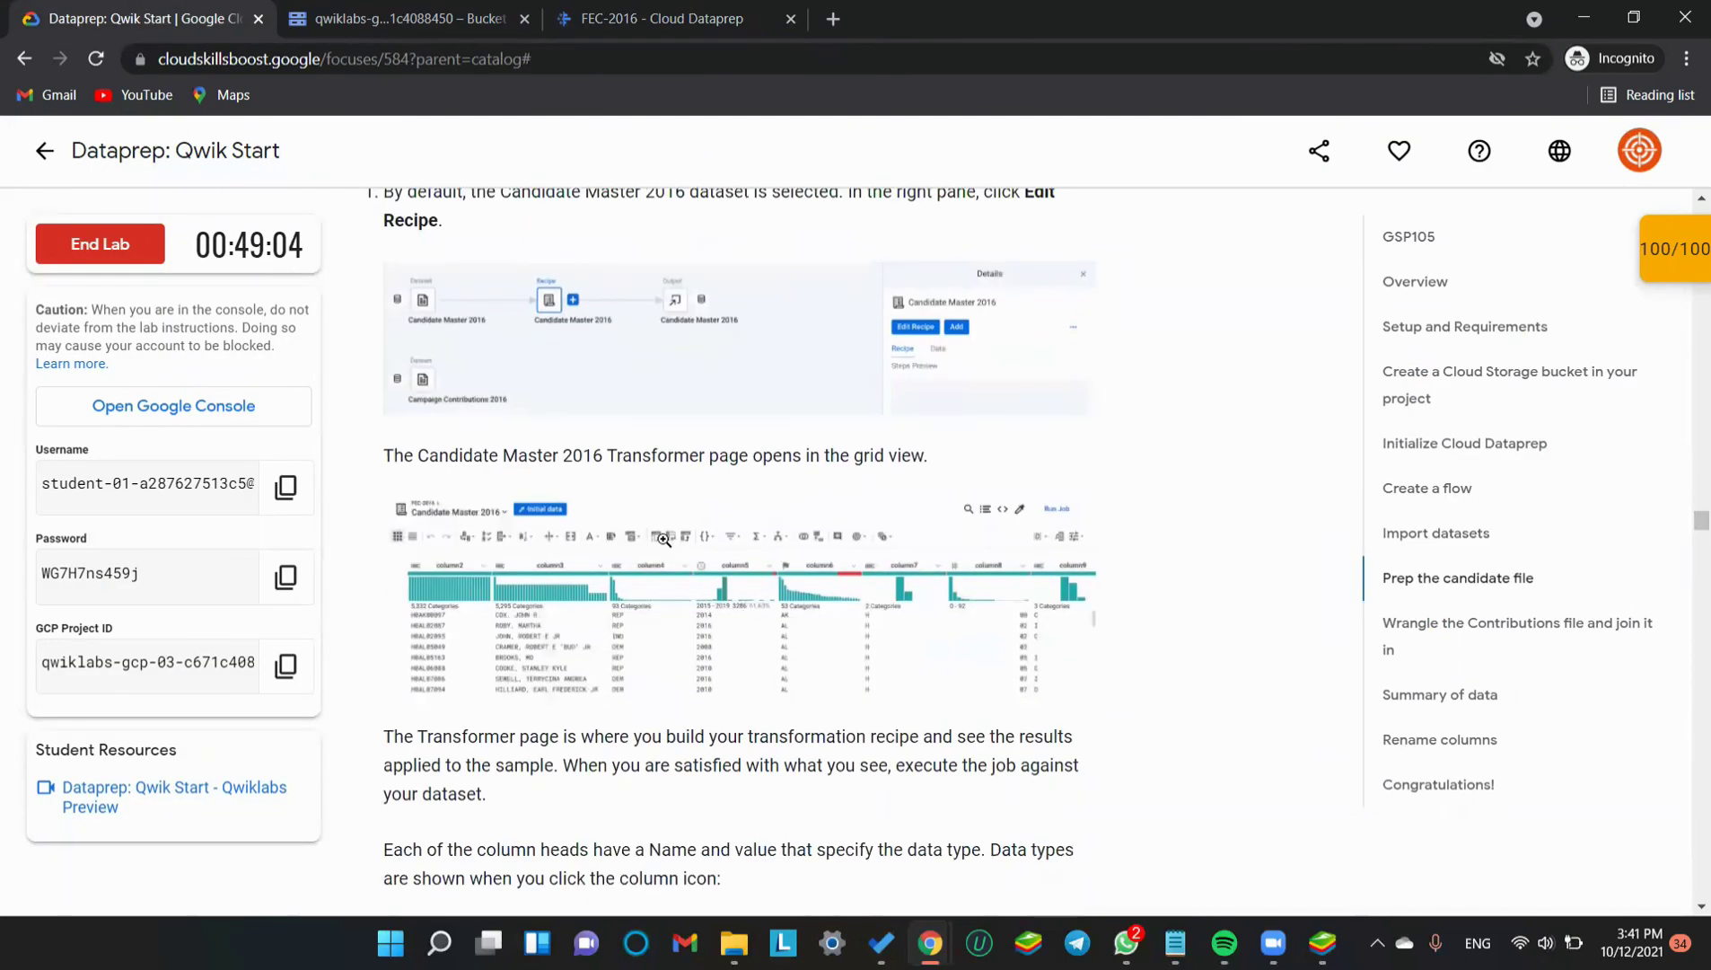
scroll(663, 540, "down", 1)
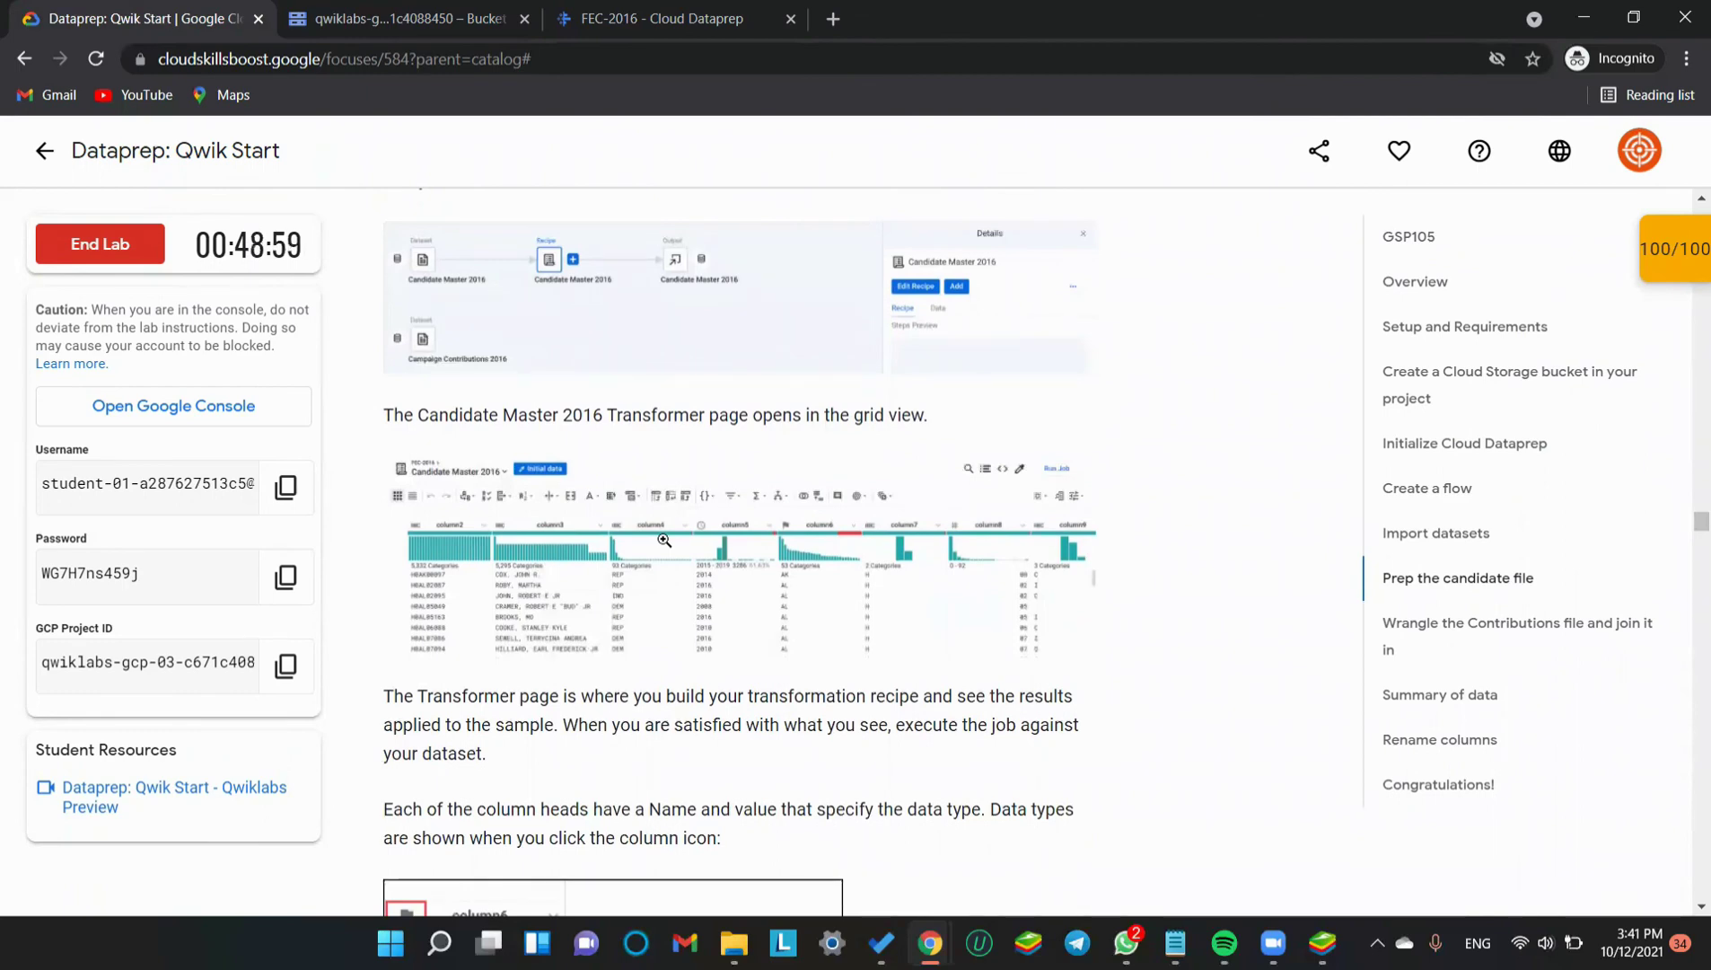
scroll(663, 541, "down", 3)
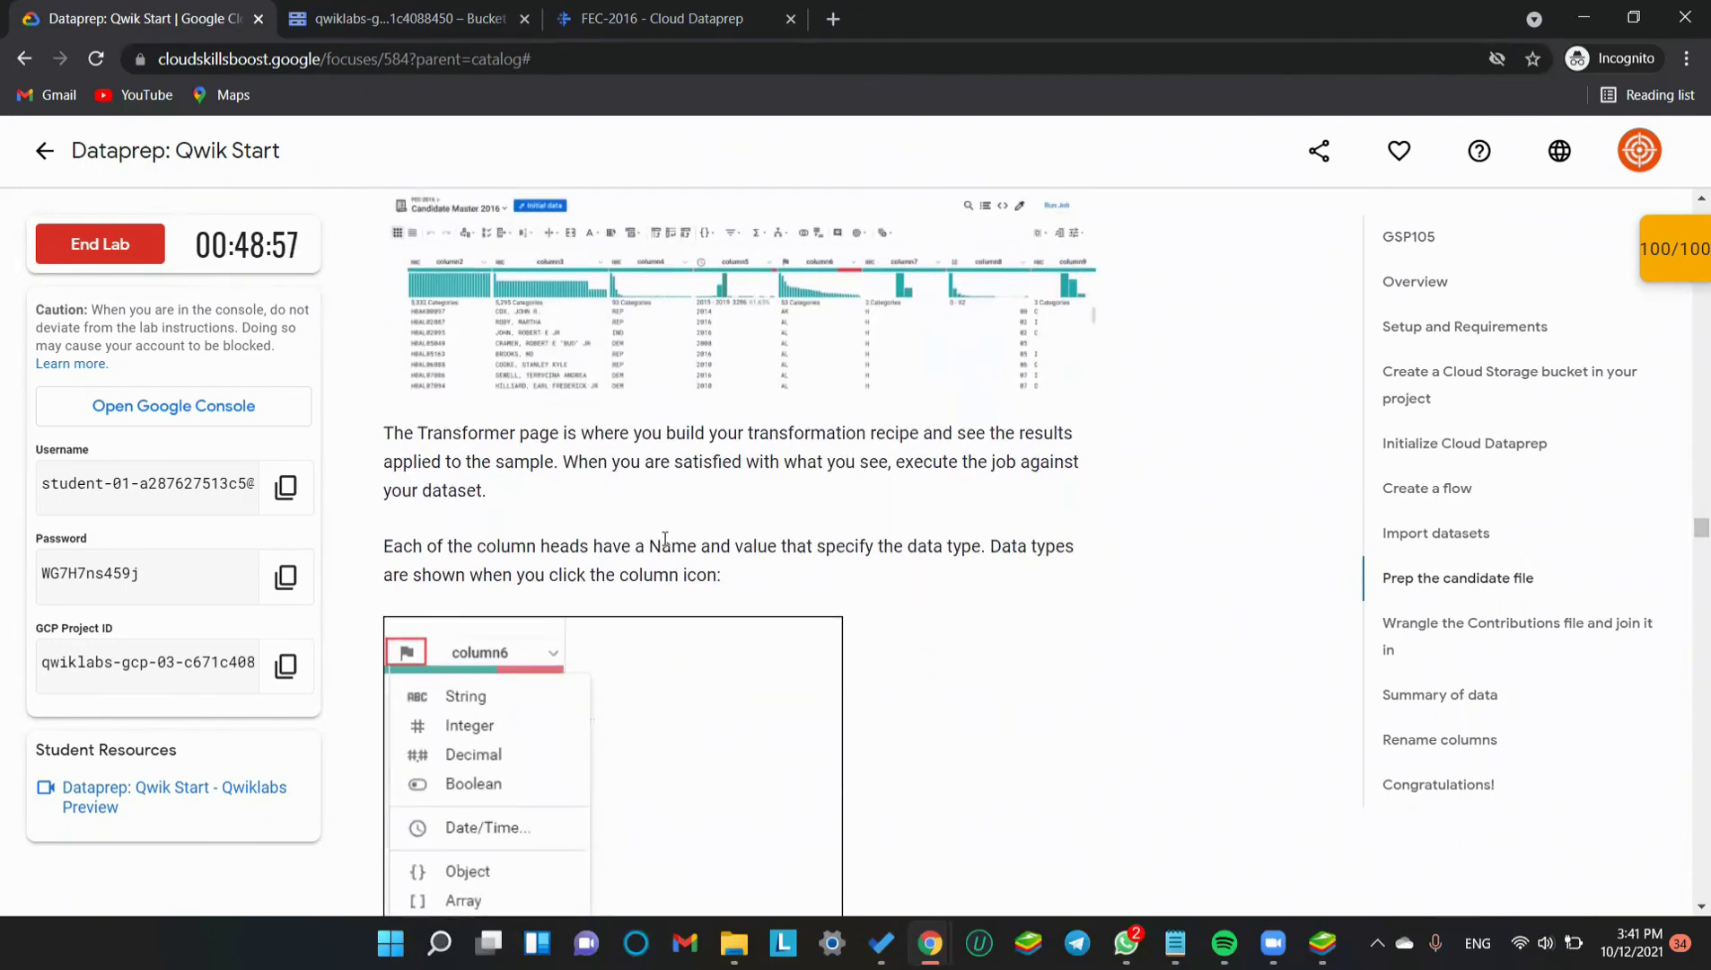
scroll(665, 539, "down", 1)
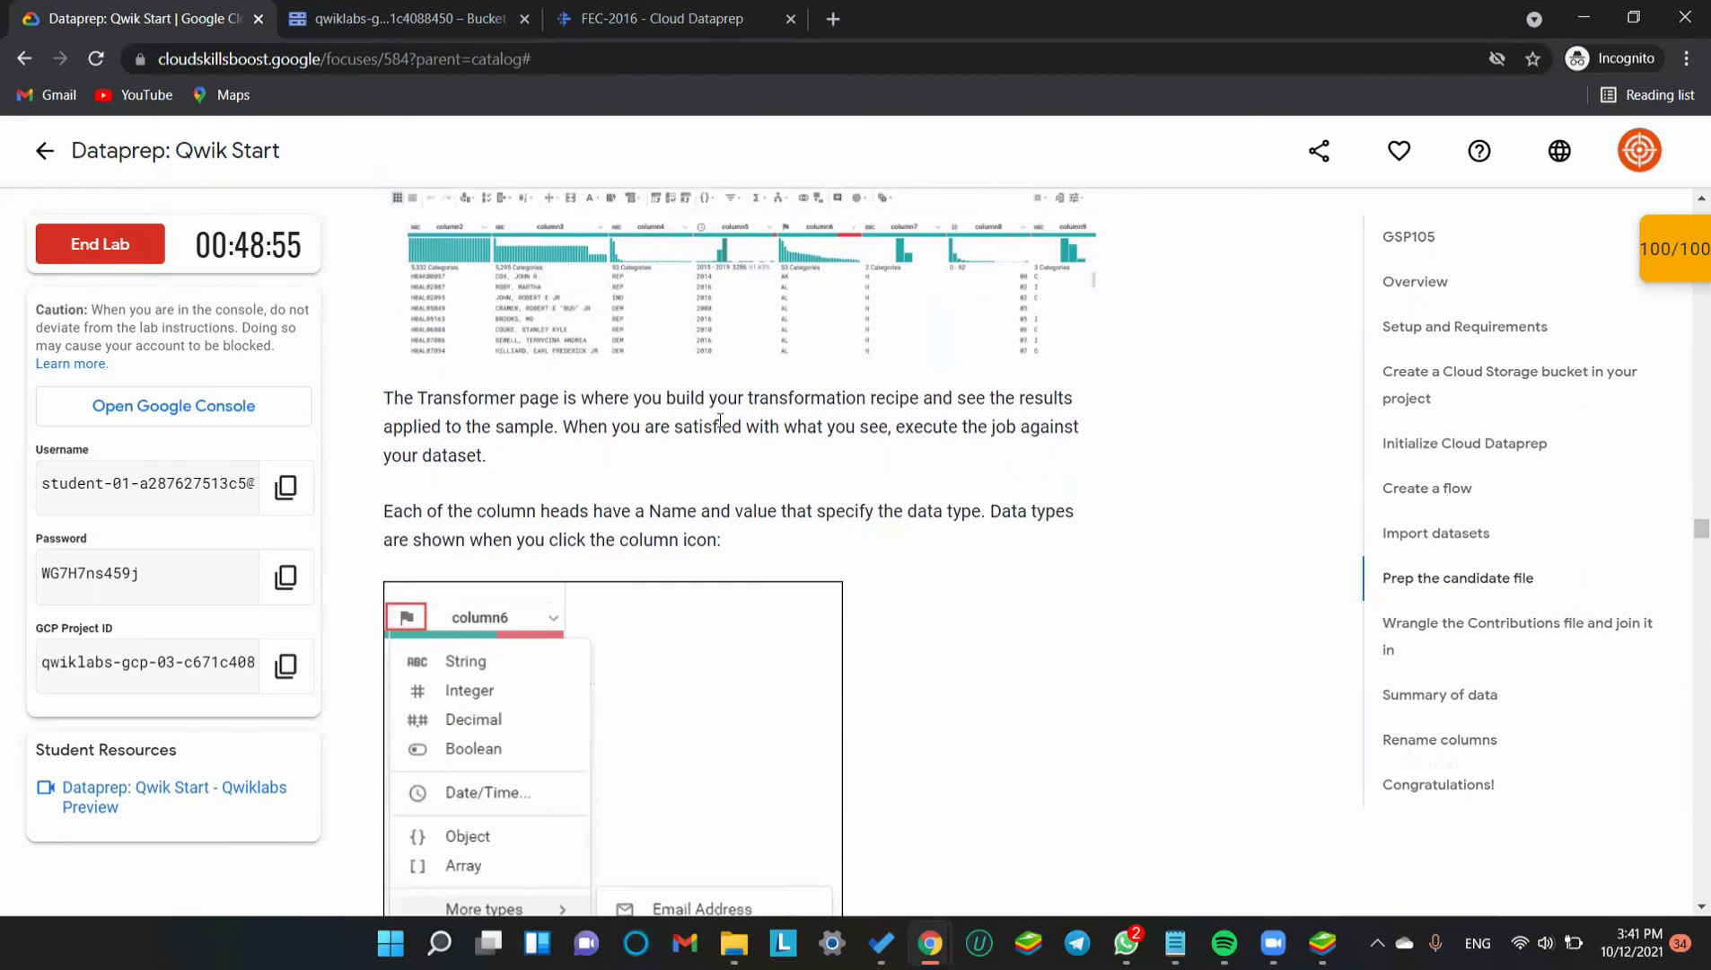
scroll(720, 420, "down", 2)
scroll(720, 420, "down", 10)
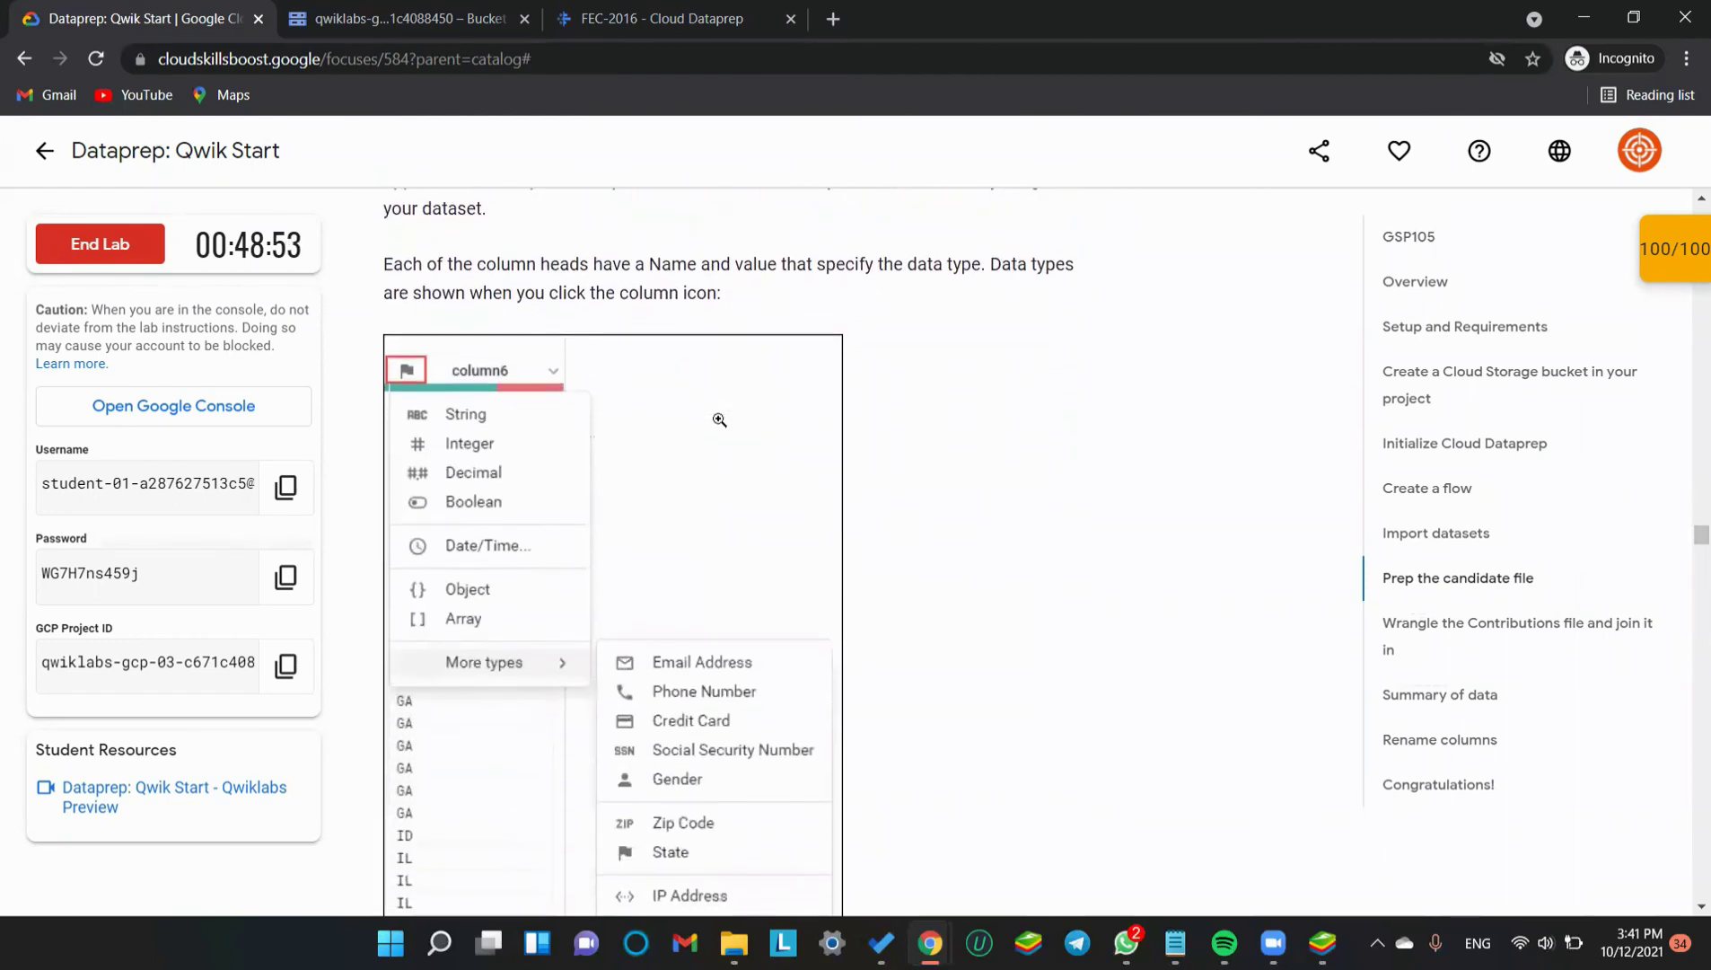
scroll(720, 420, "down", 10)
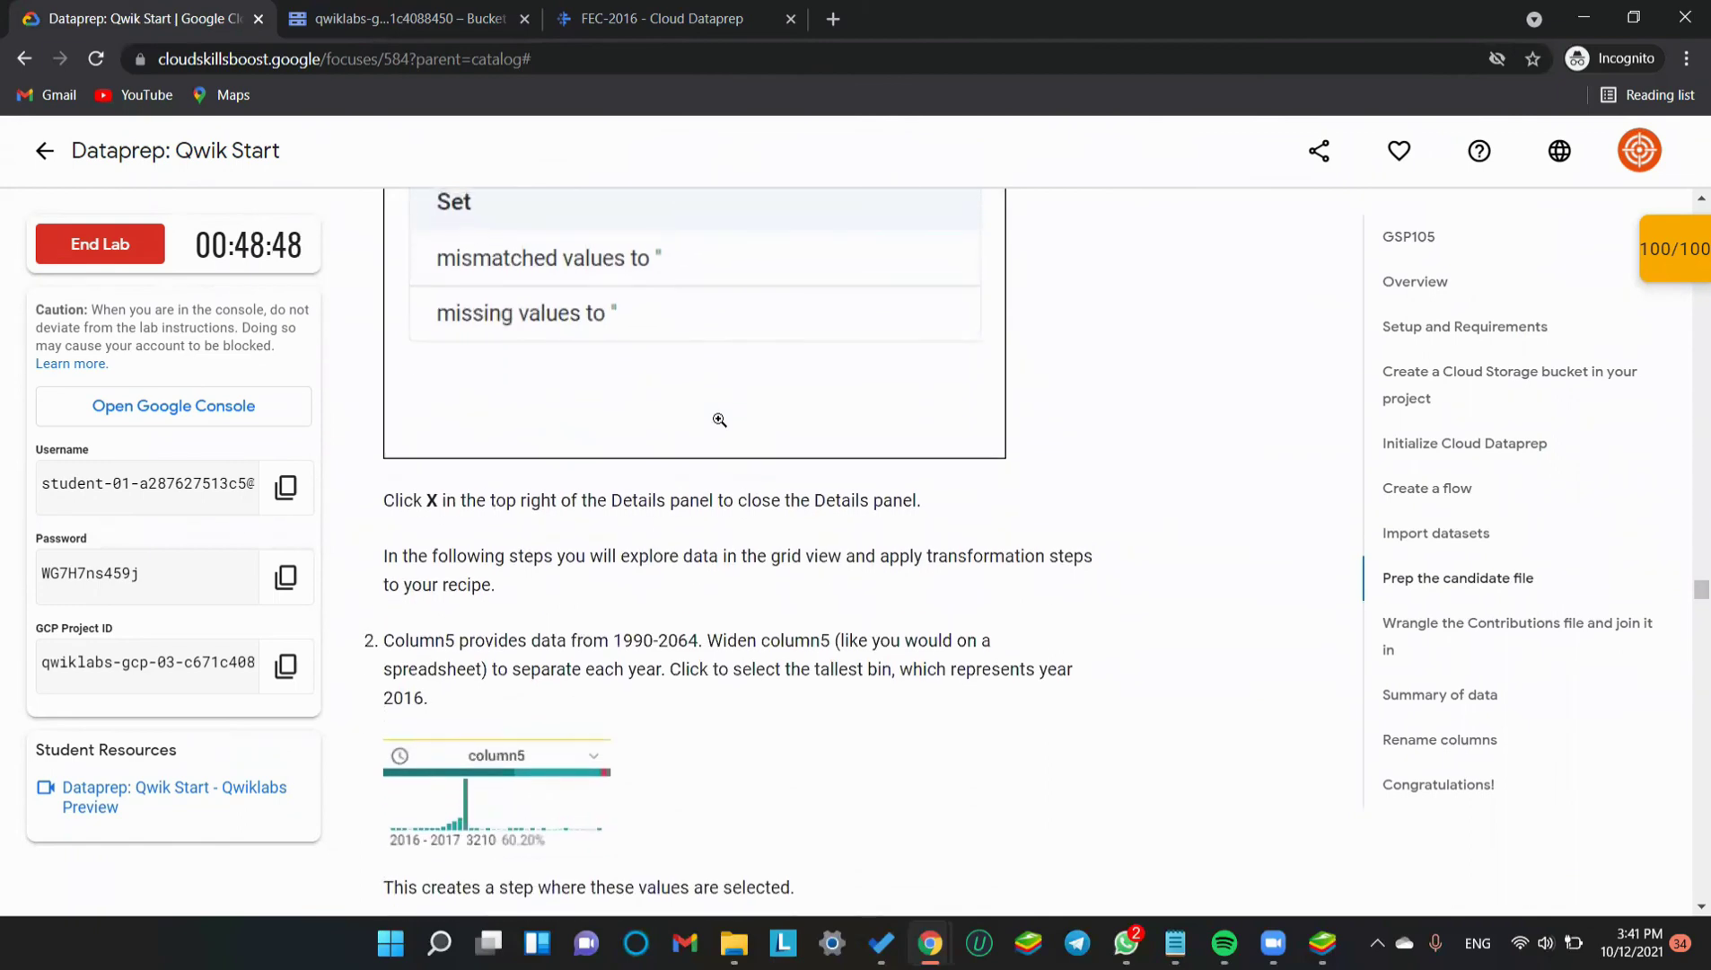
scroll(720, 420, "down", 6)
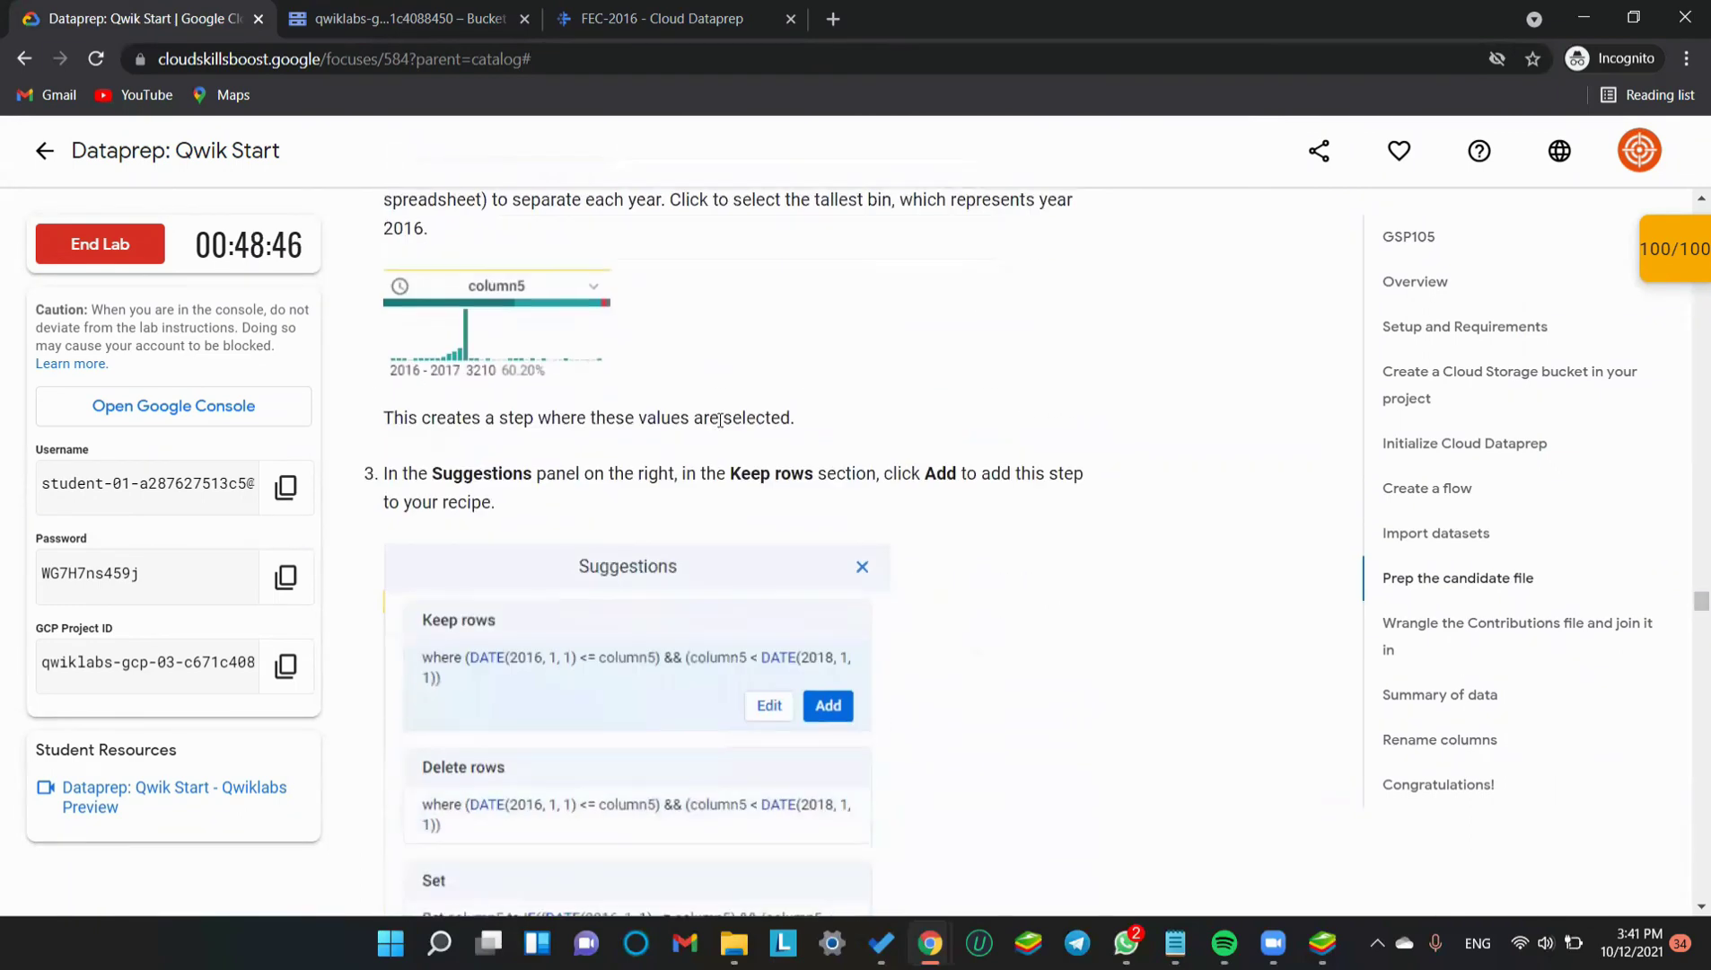
scroll(661, 629, "down", 10)
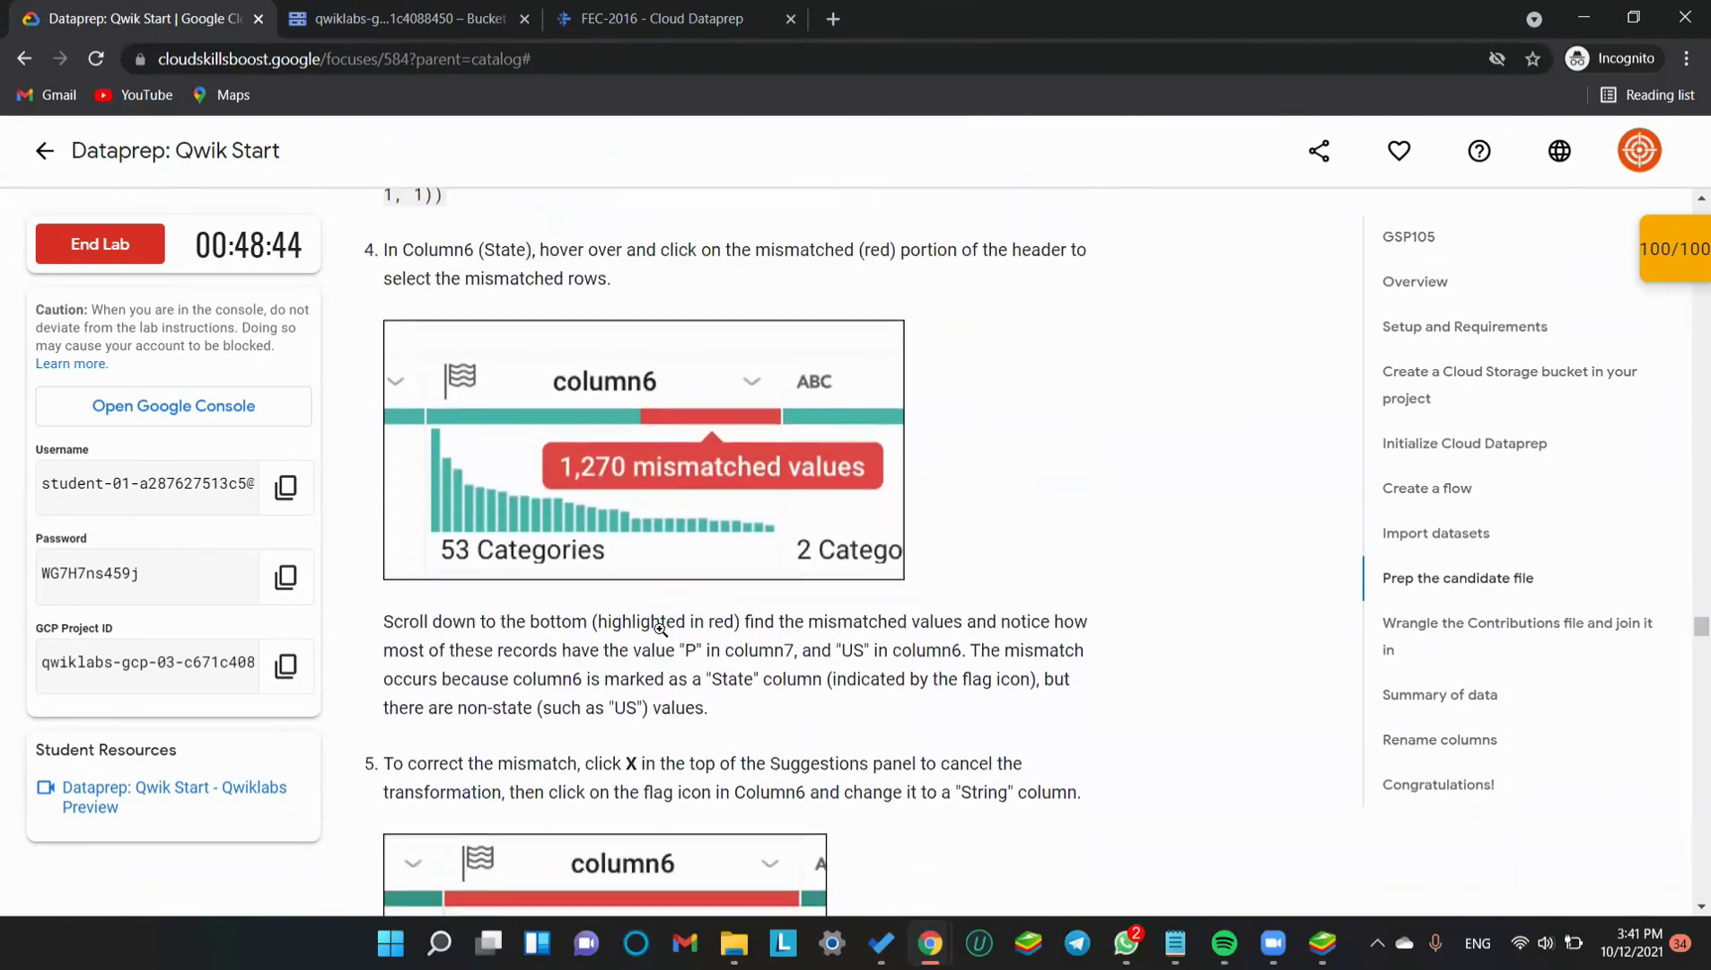
Read the instructions for wrangling the Contributions file up to the Join datasets step, and review the lab's checkpoint scores
scroll(661, 628, "down", 15)
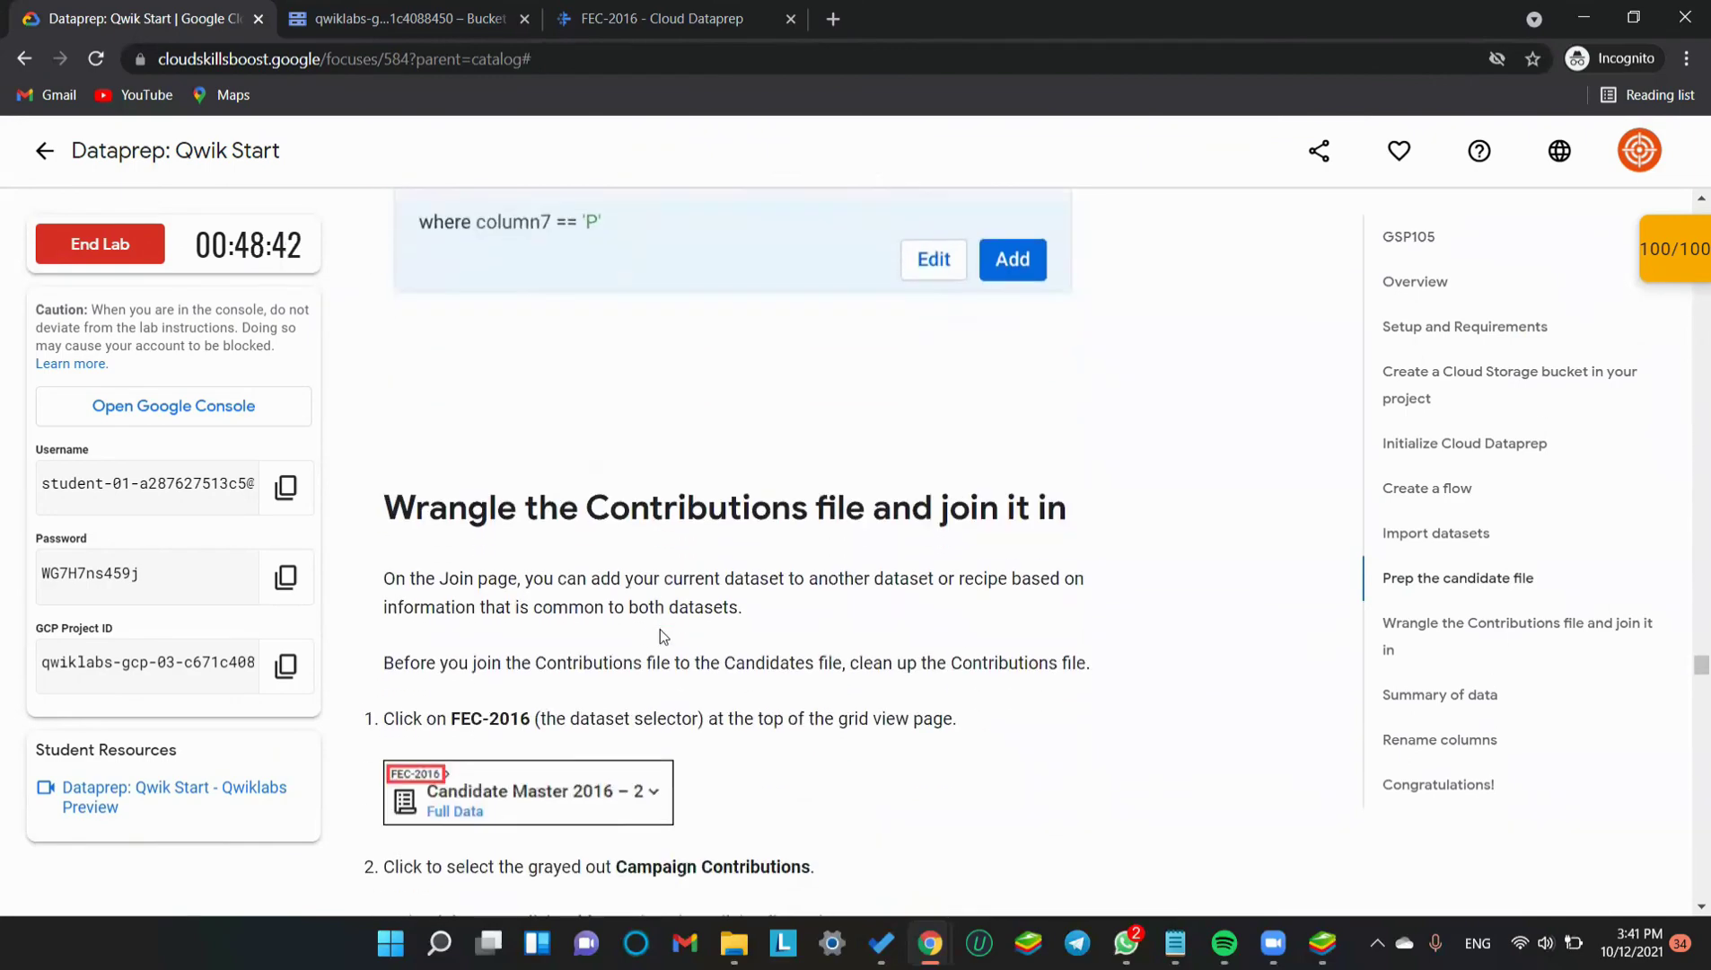
scroll(661, 628, "down", 15)
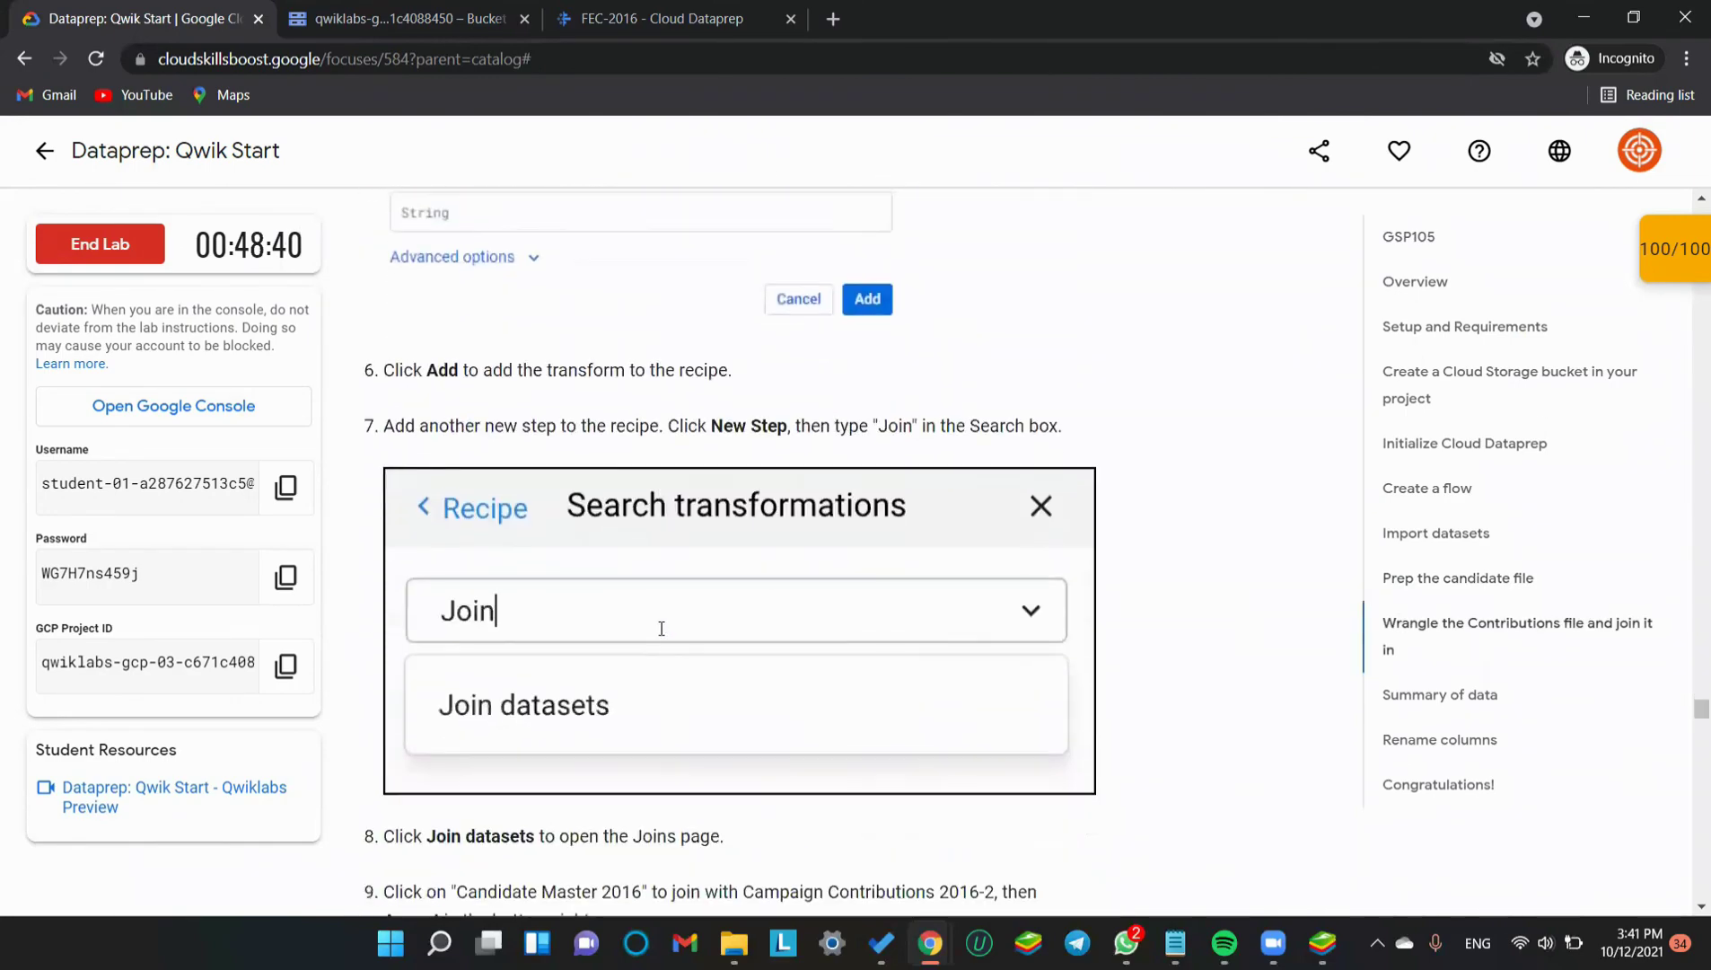
scroll(660, 629, "up", 2)
scroll(661, 629, "up", 4)
scroll(661, 628, "down", 11)
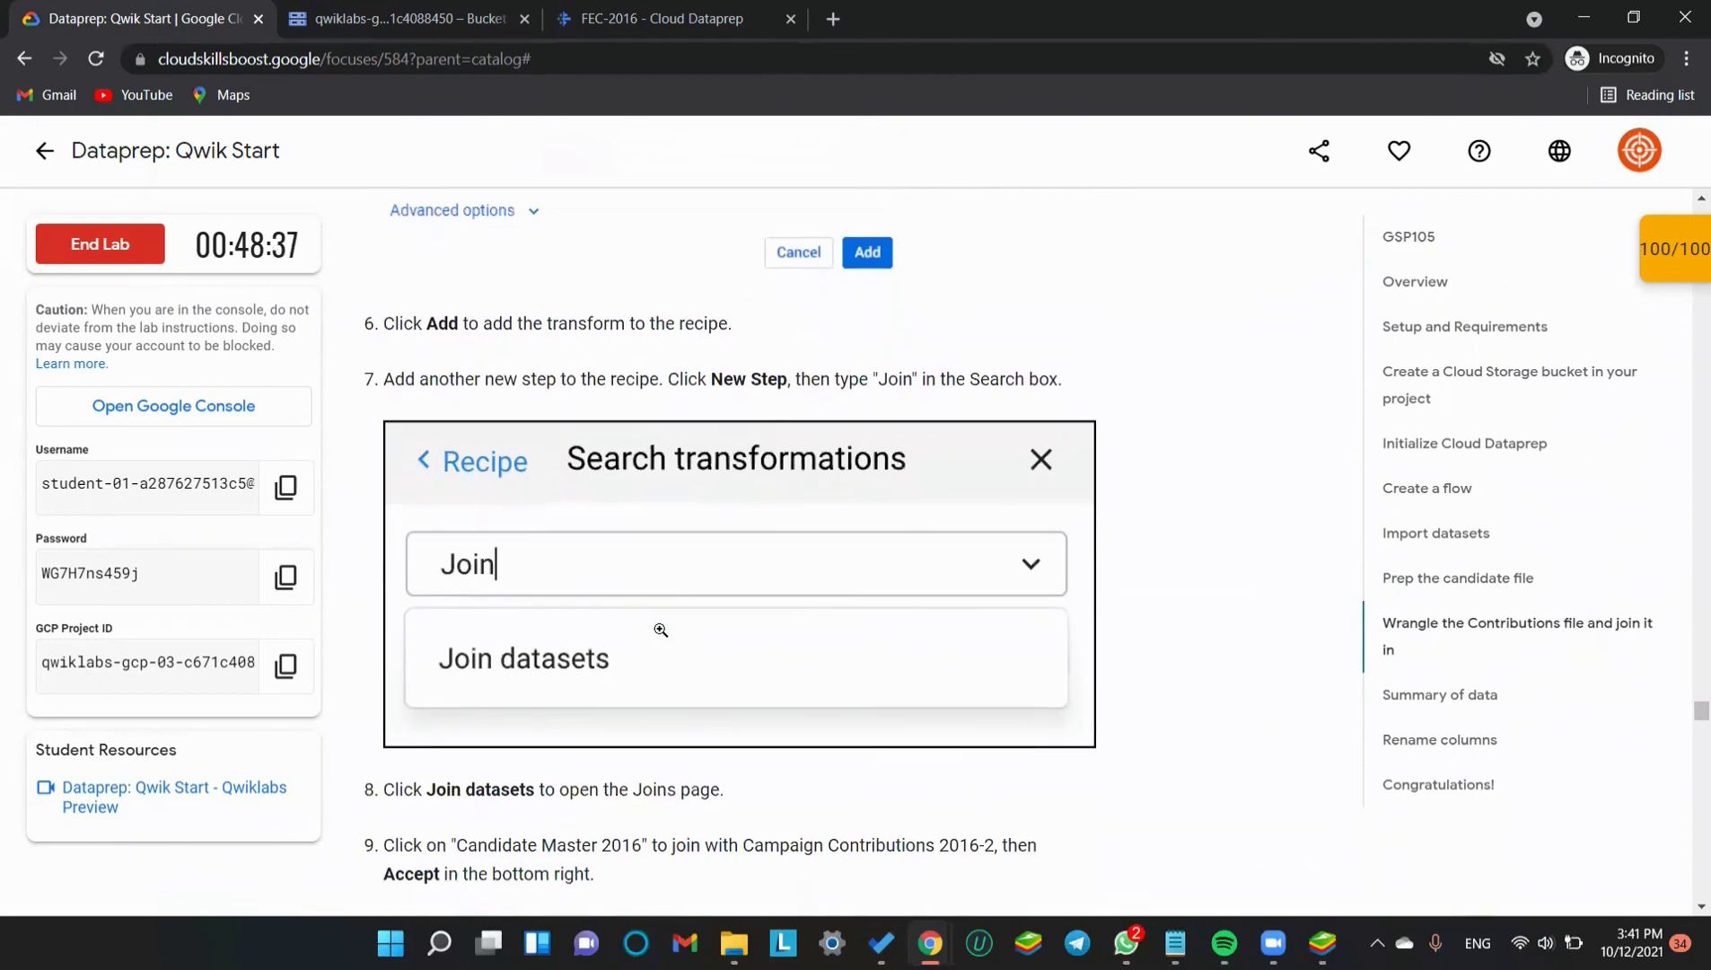
scroll(661, 629, "down", 1)
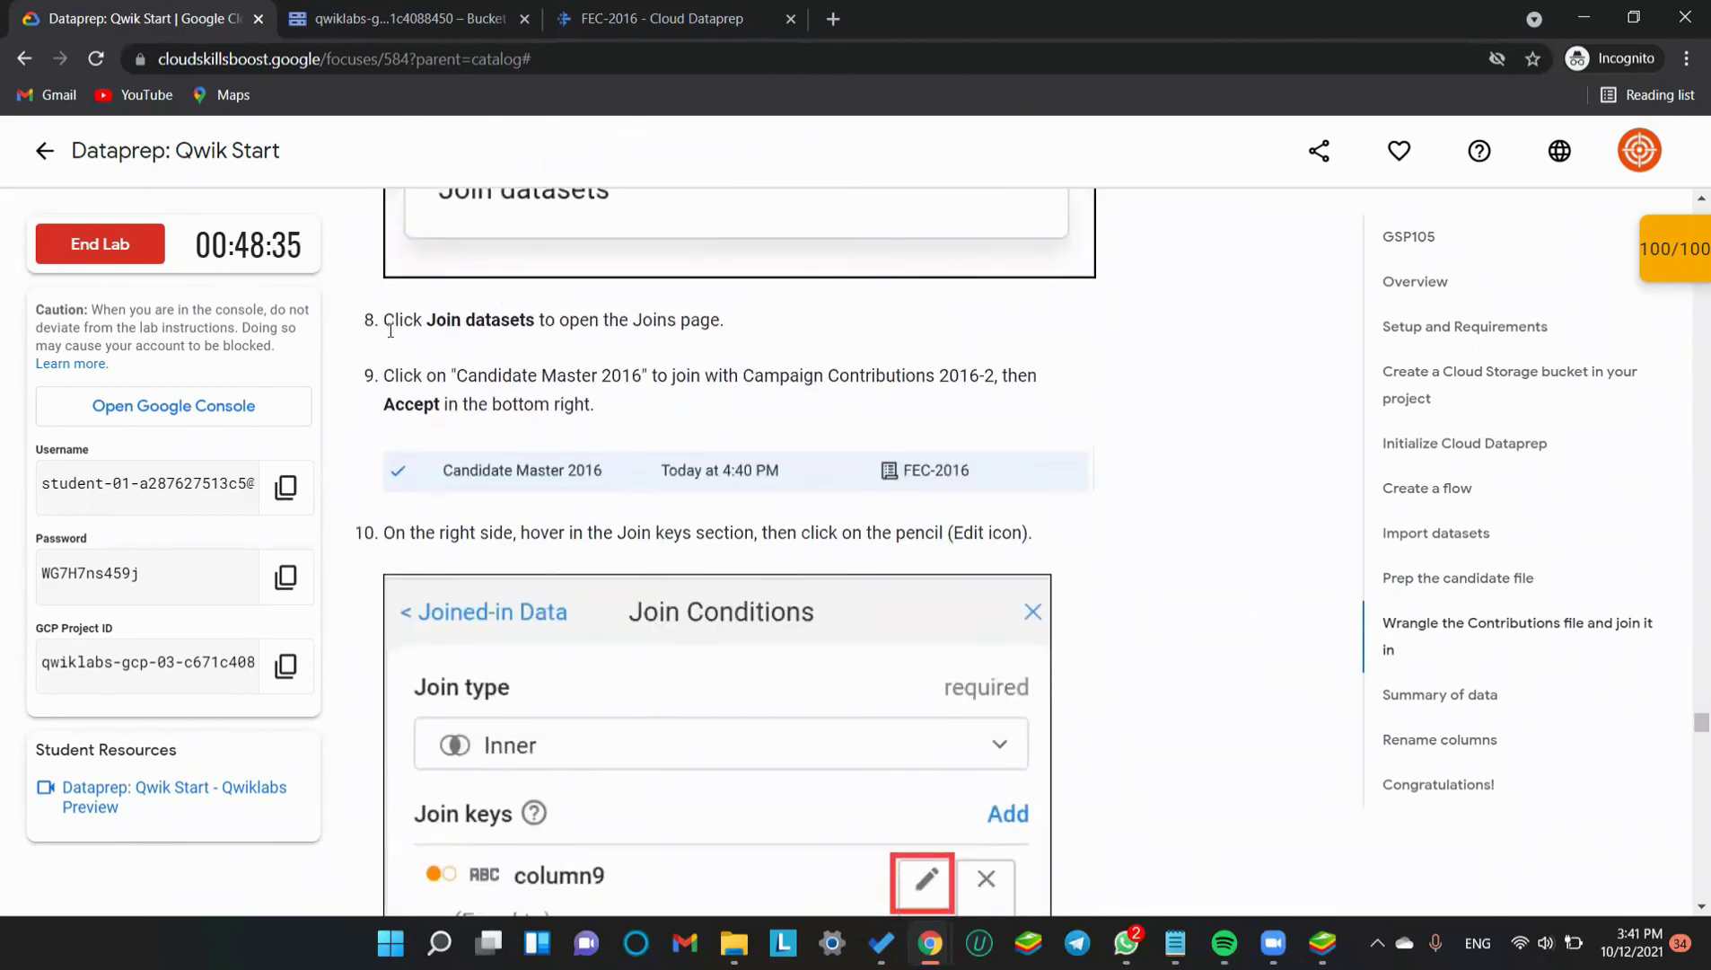
left_click(1668, 258)
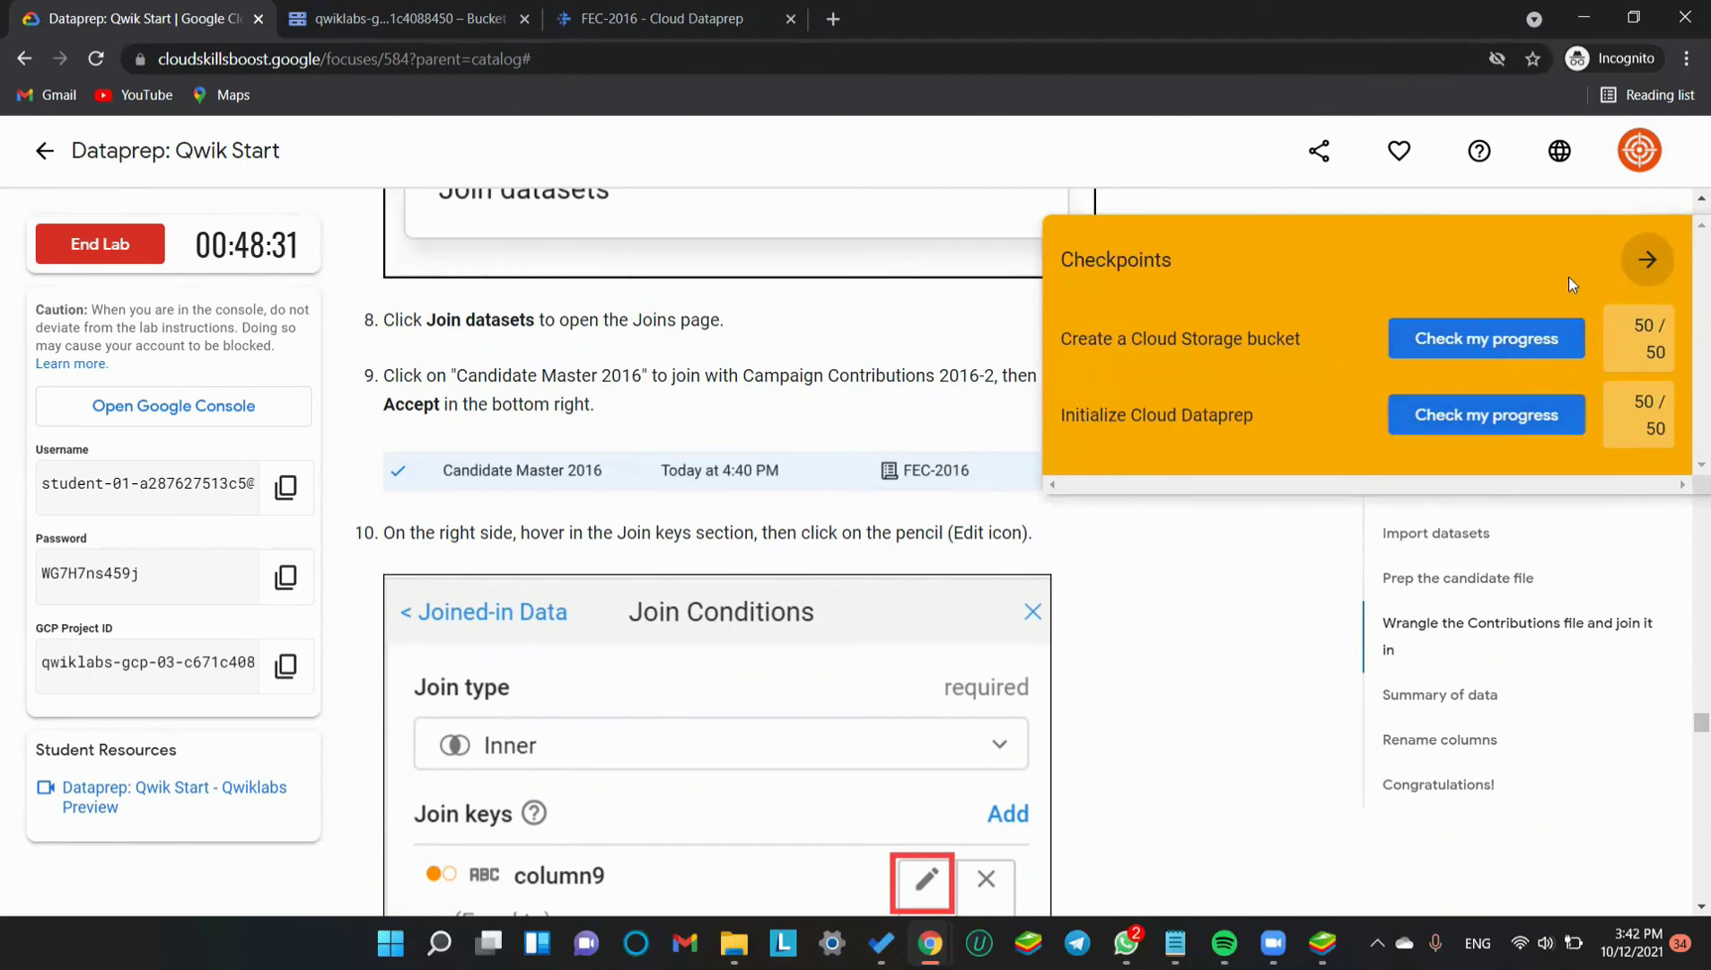
left_click(1644, 256)
Skim the remaining join, Summary of data and Rename columns instructions, and go back over the join key and column selection steps
scroll(827, 596, "down", 5)
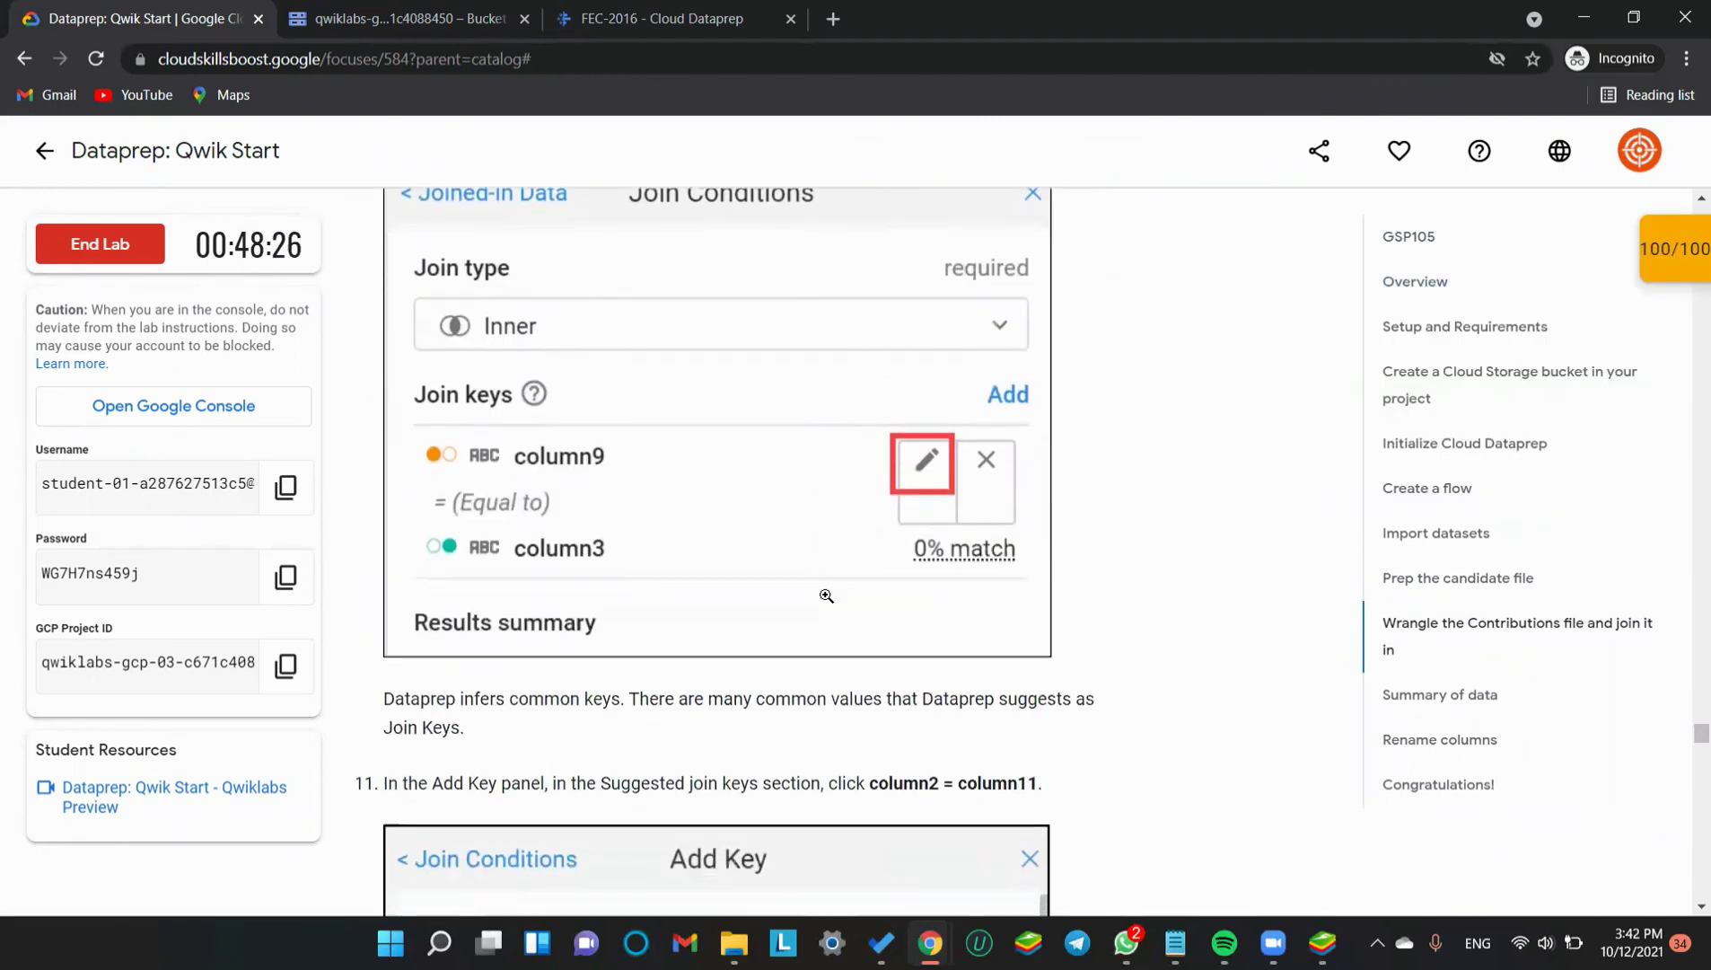
scroll(826, 596, "down", 20)
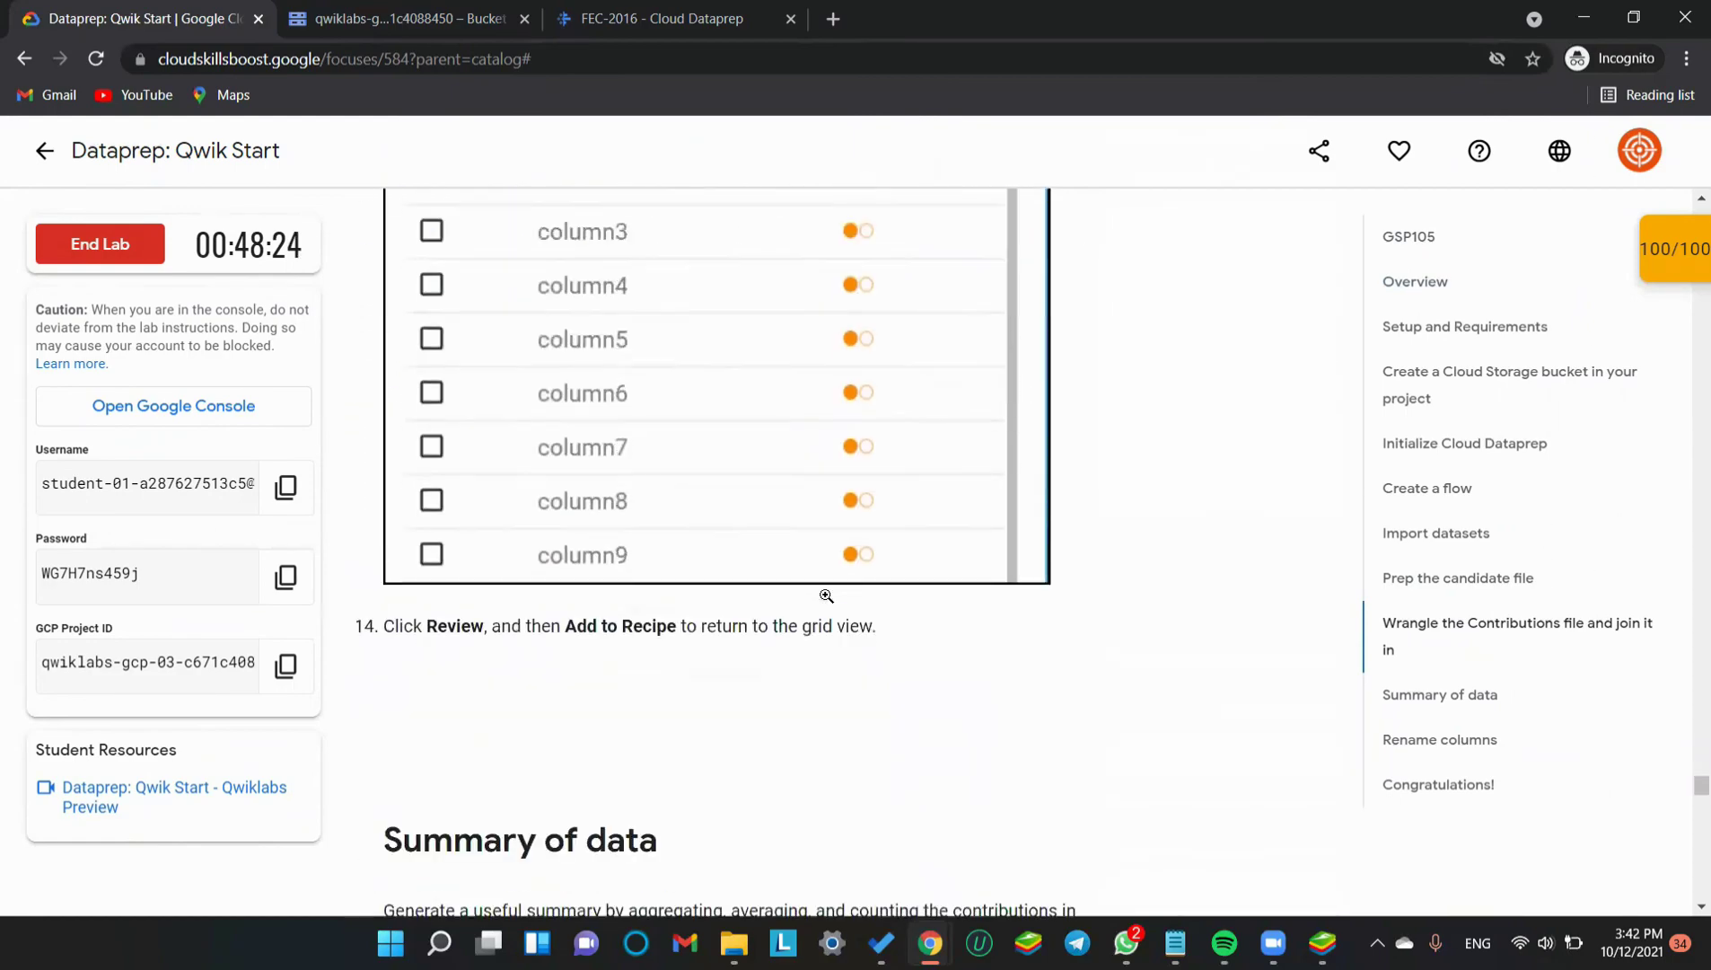
scroll(826, 595, "down", 20)
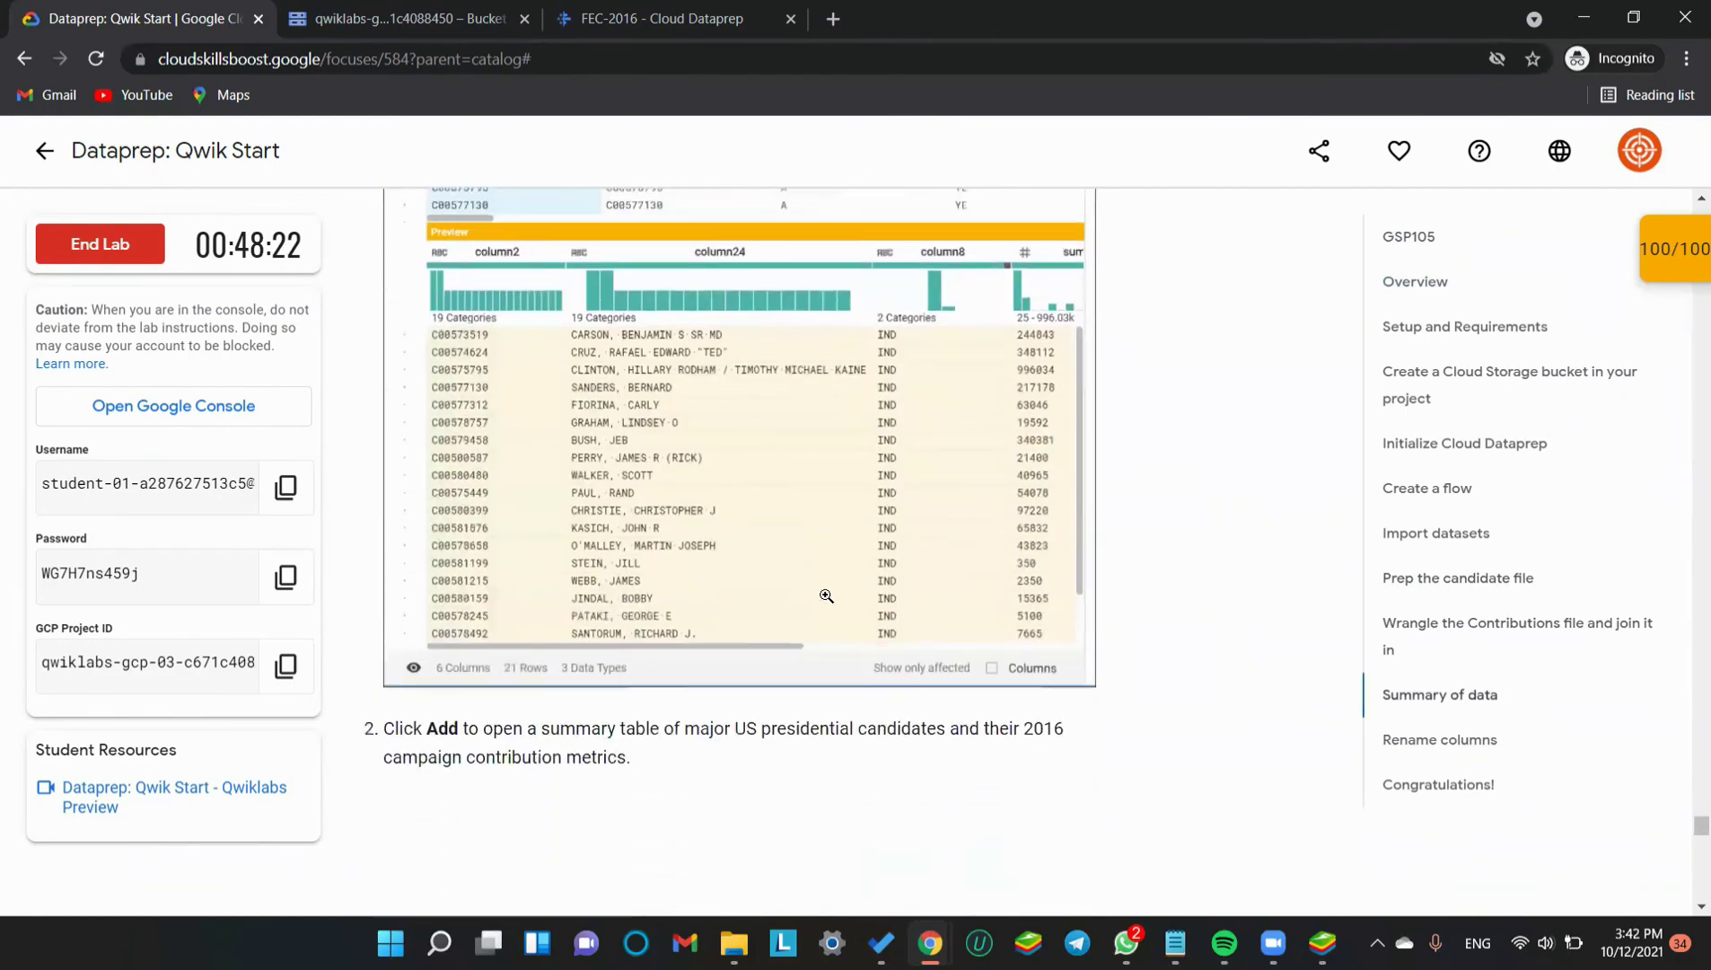
scroll(826, 596, "down", 20)
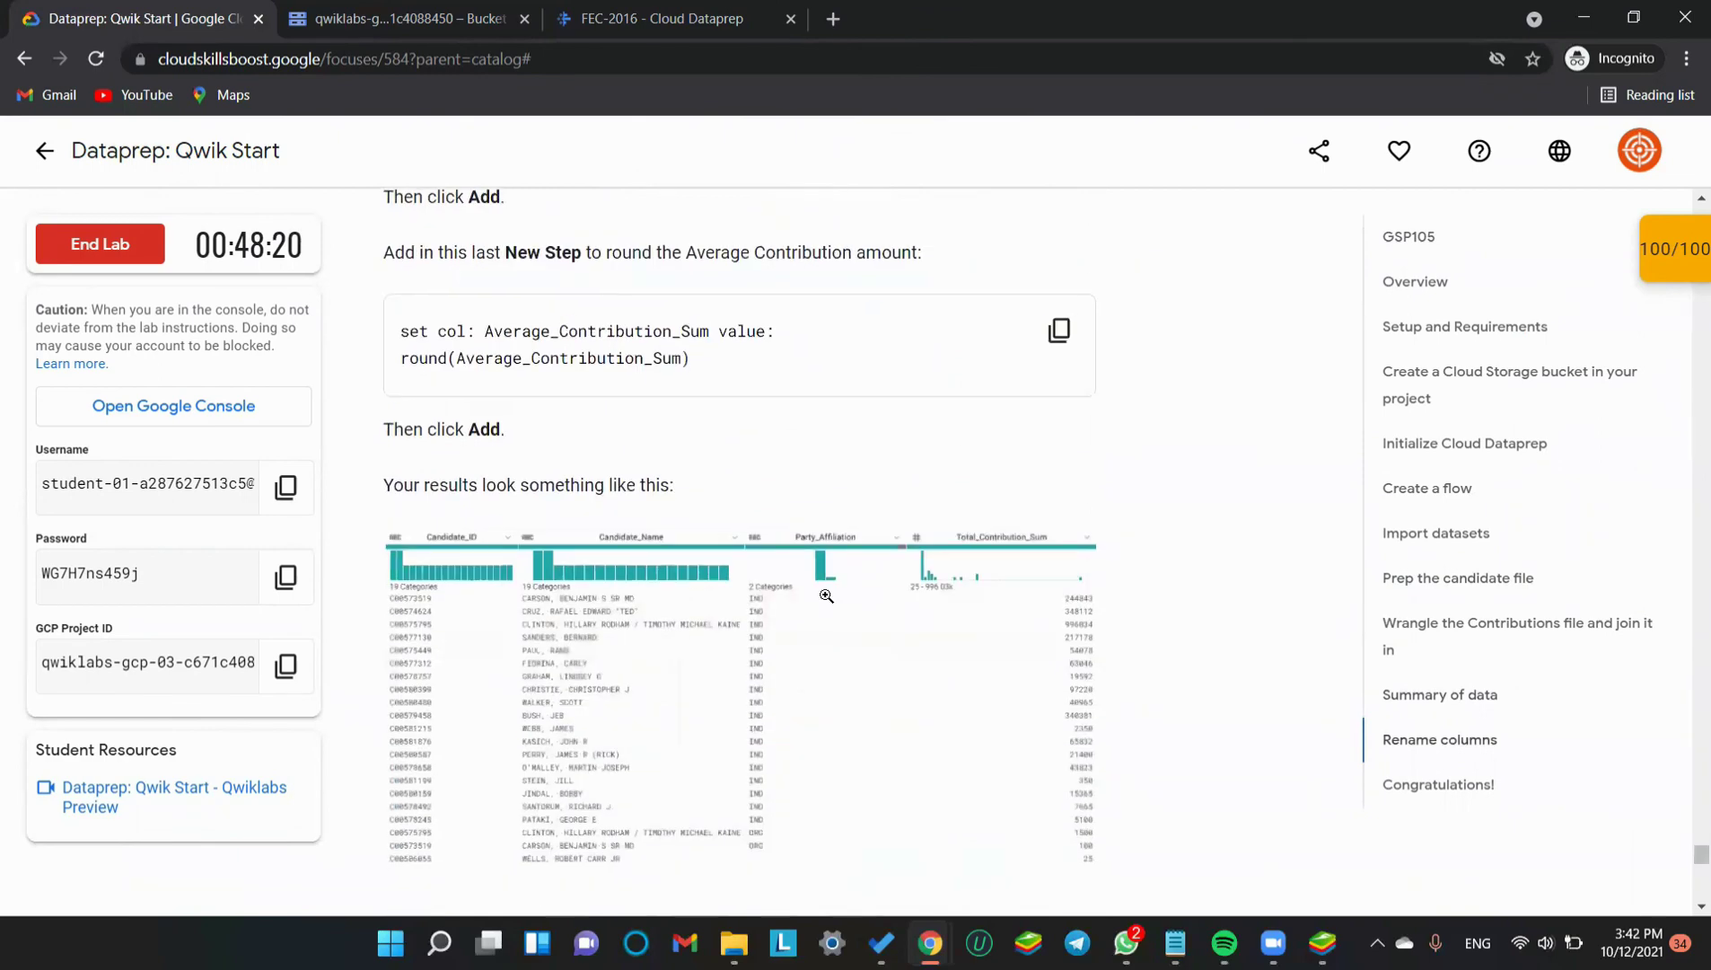
scroll(826, 595, "up", 20)
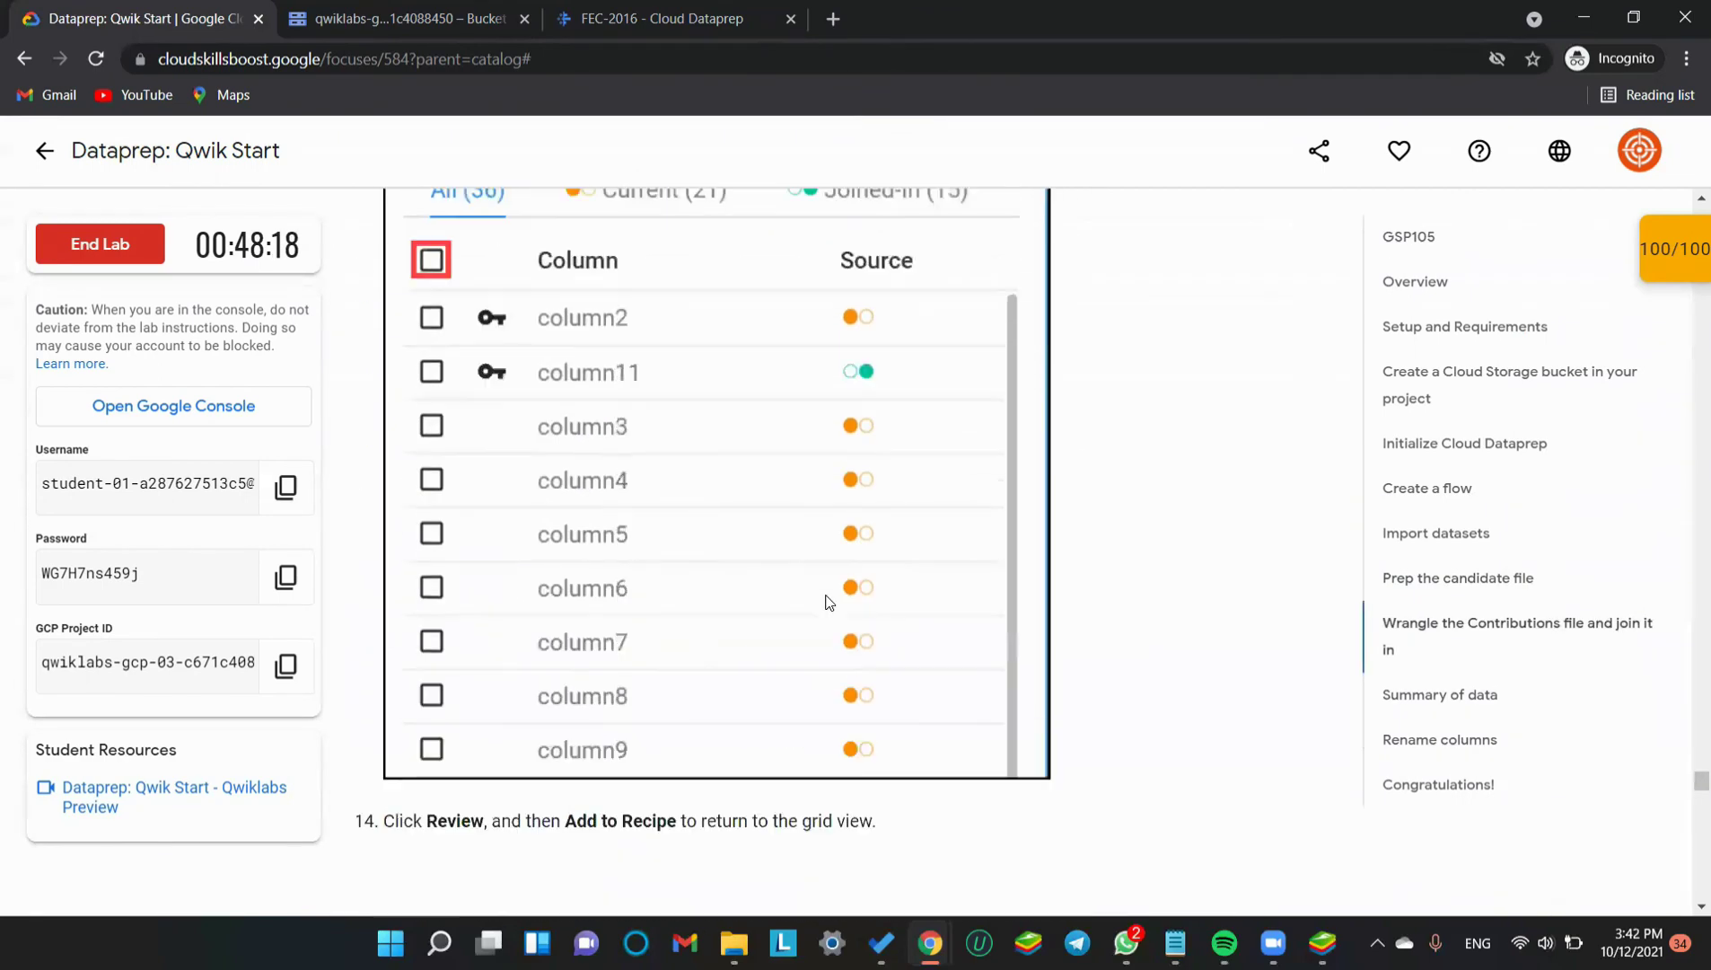
scroll(828, 602, "up", 3)
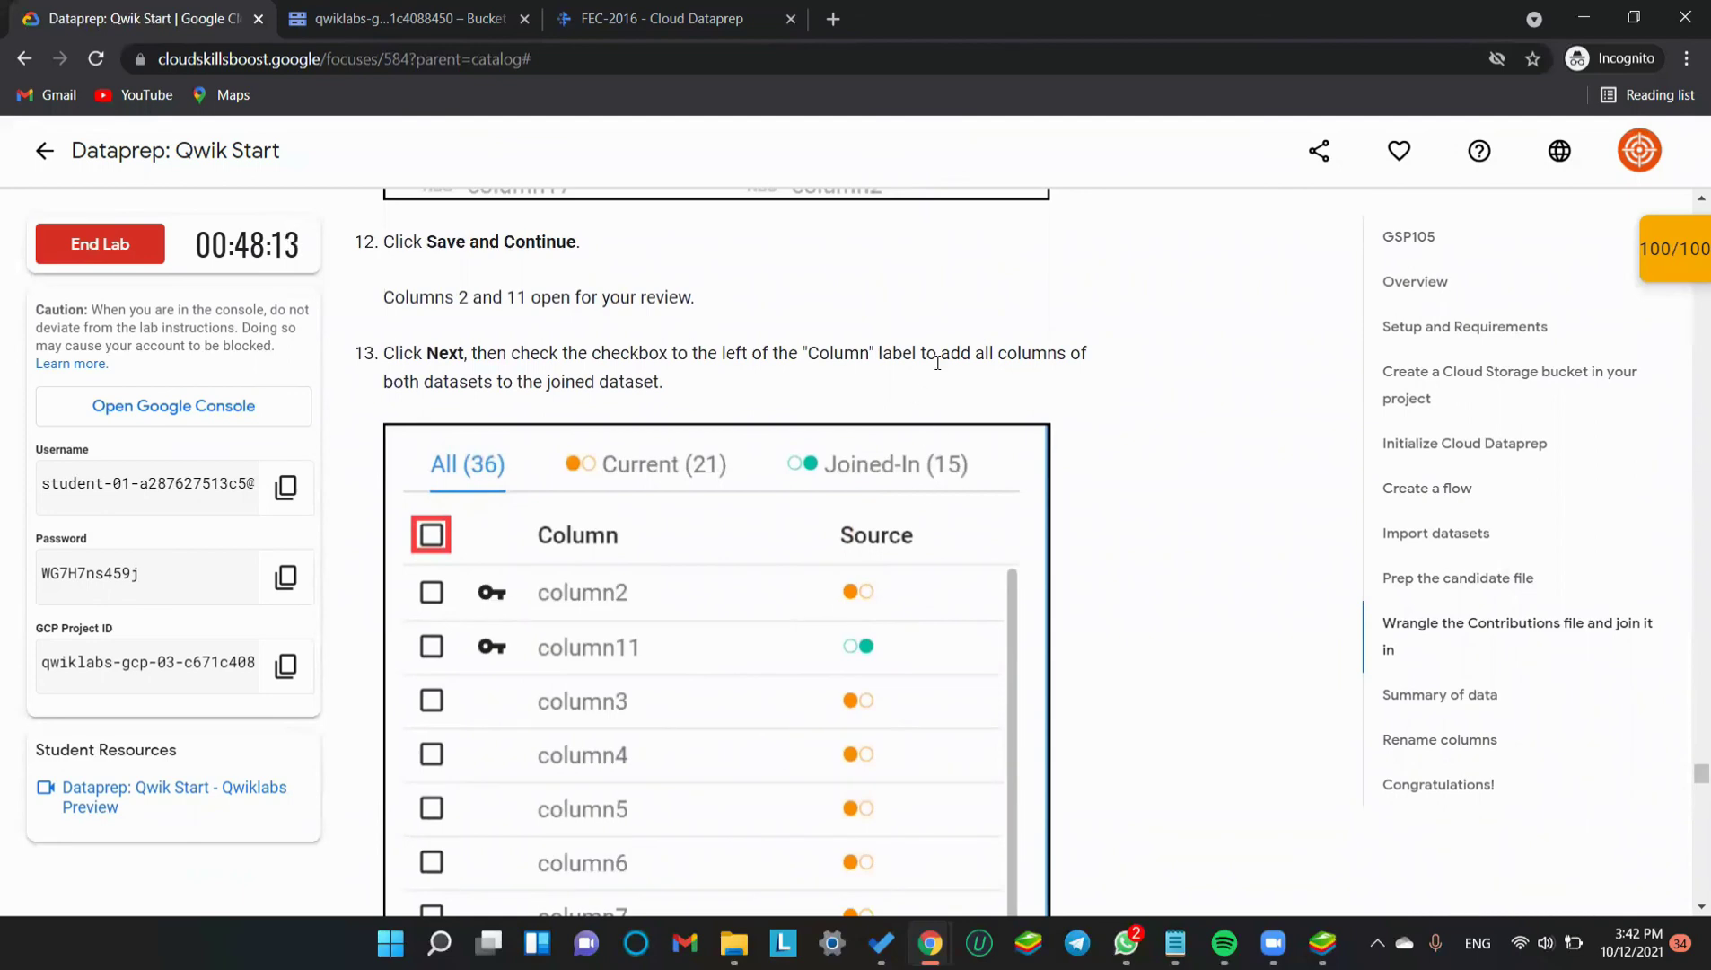
scroll(938, 363, "up", 5)
scroll(937, 363, "up", 9)
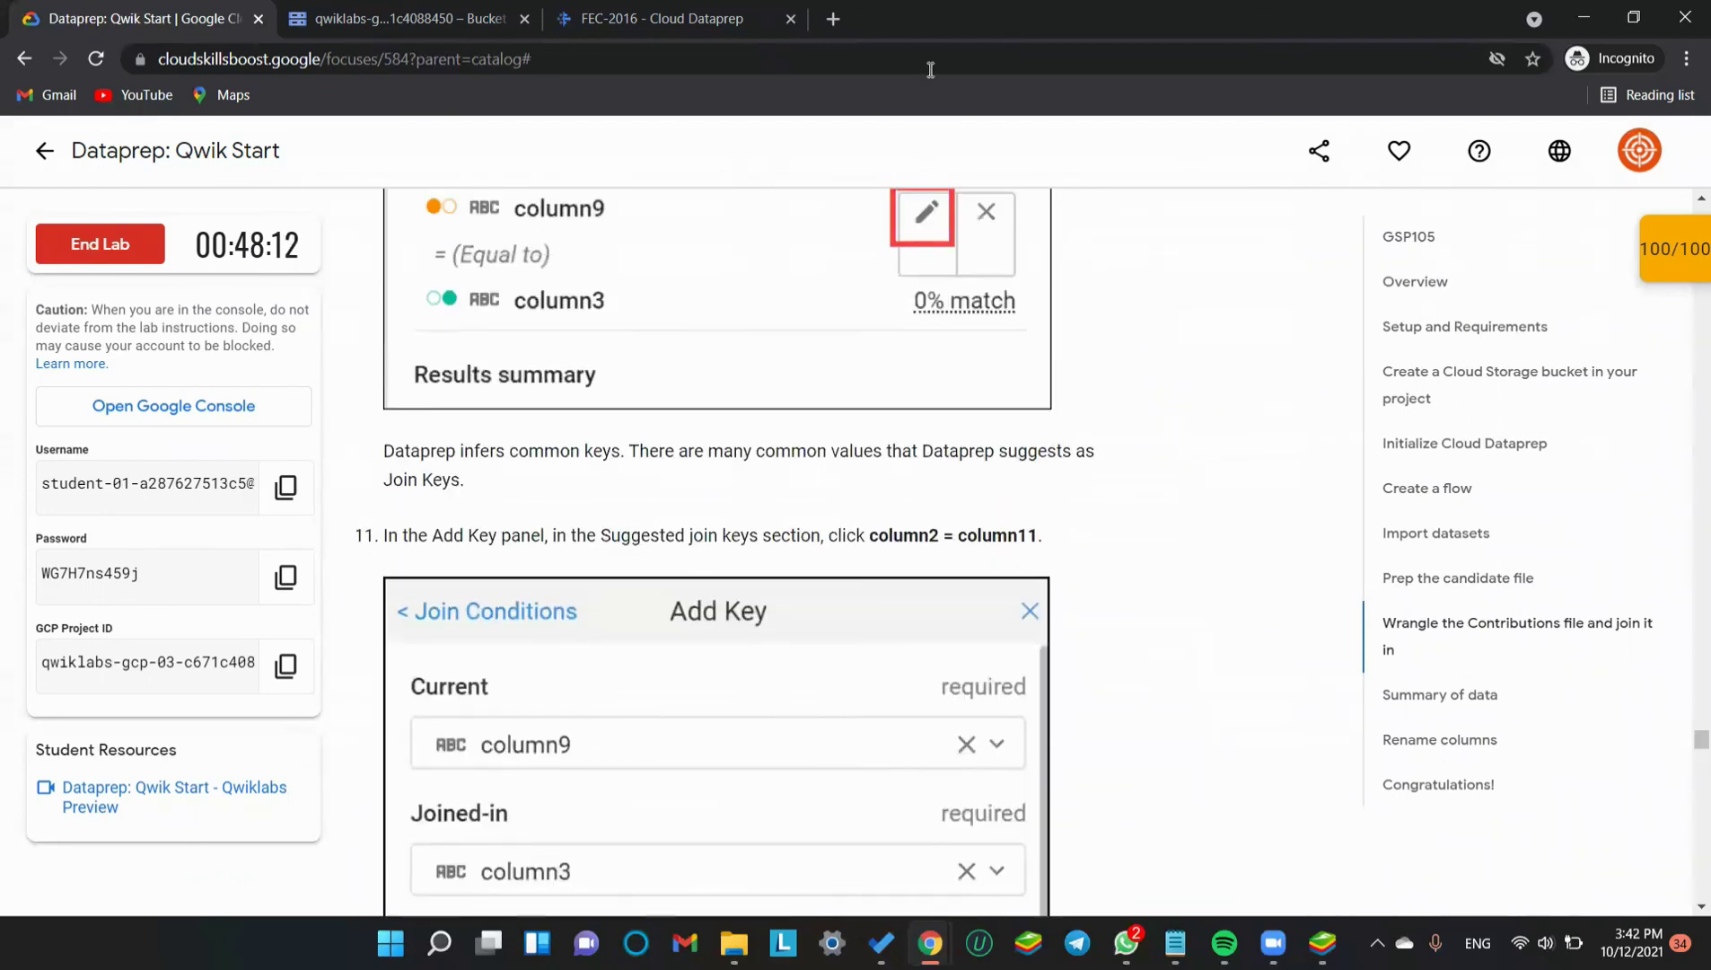